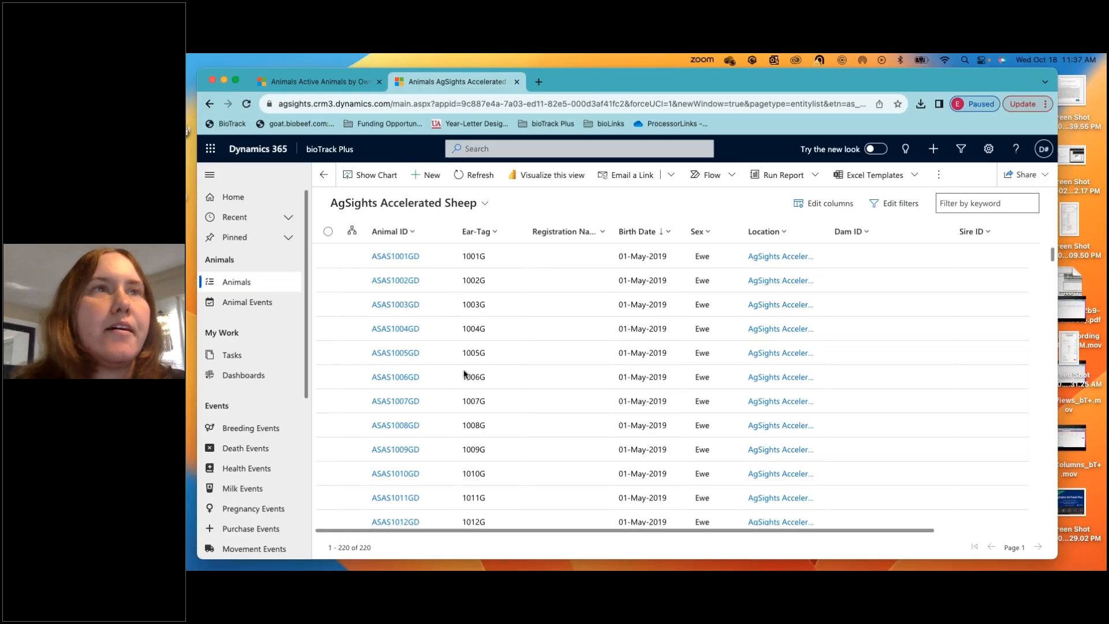
# - Go to the list of breeding events and start a new breeding event record
pyautogui.scroll(-3, 299, 407)
pyautogui.scroll(-1, 299, 407)
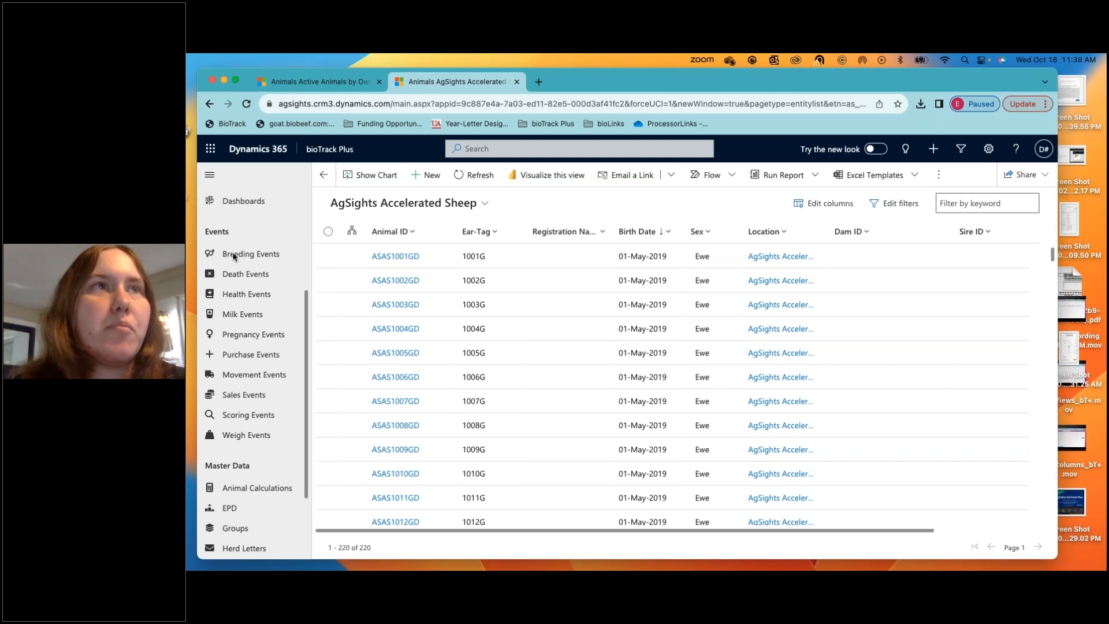
pyautogui.click(248, 255)
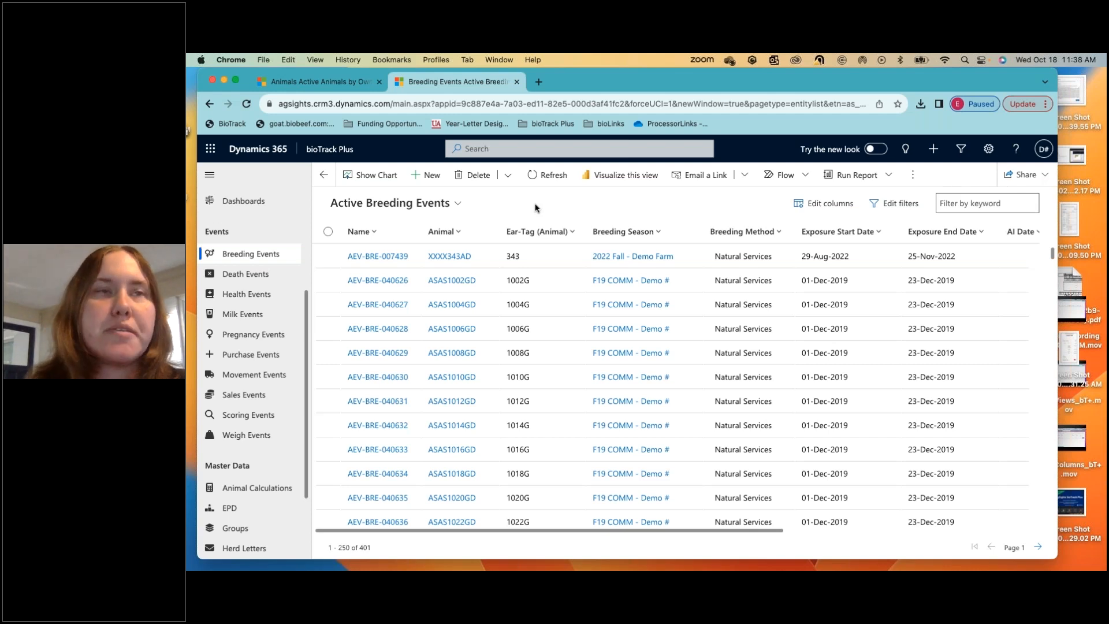
pyautogui.click(425, 186)
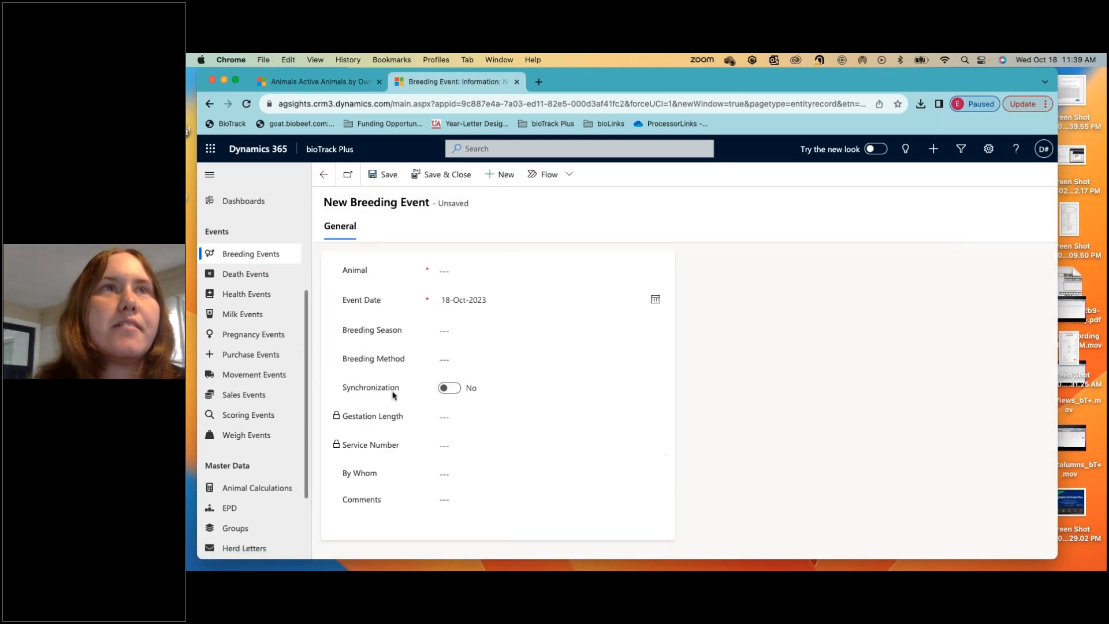
# - Look up the available animals and assign ASG404JD as the animal of the new breeding event
pyautogui.click(441, 270)
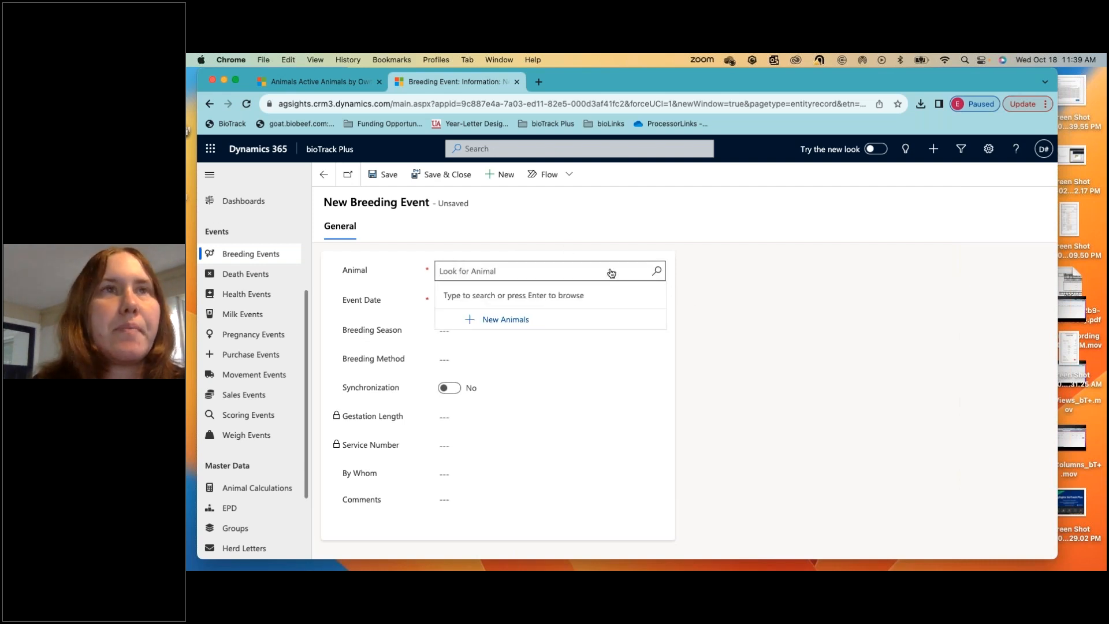
pyautogui.click(657, 272)
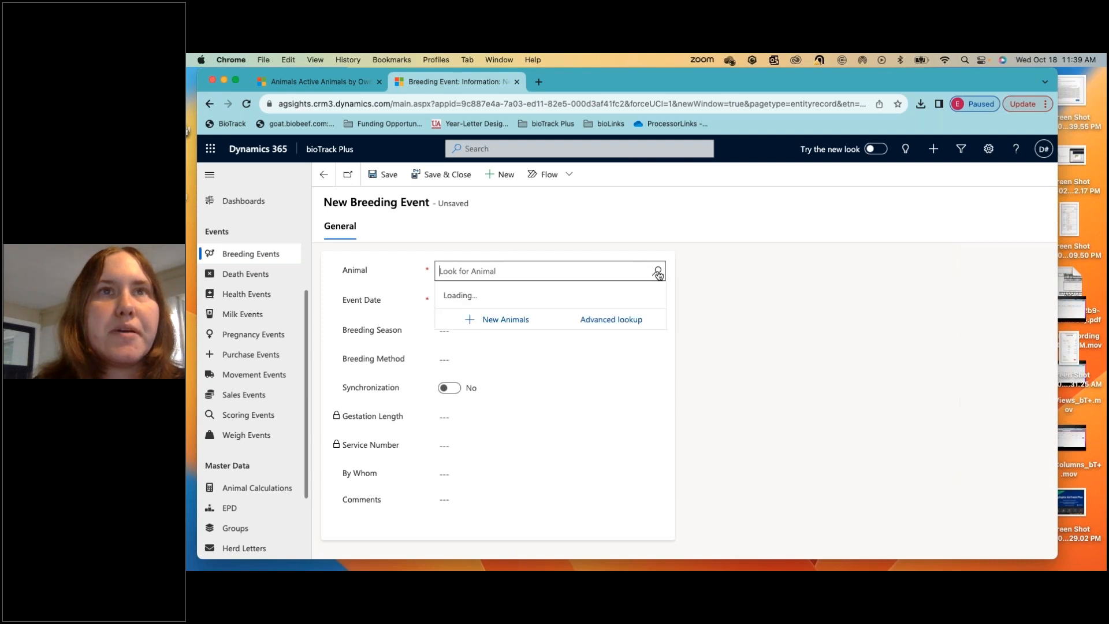
pyautogui.scroll(-4, 636, 396)
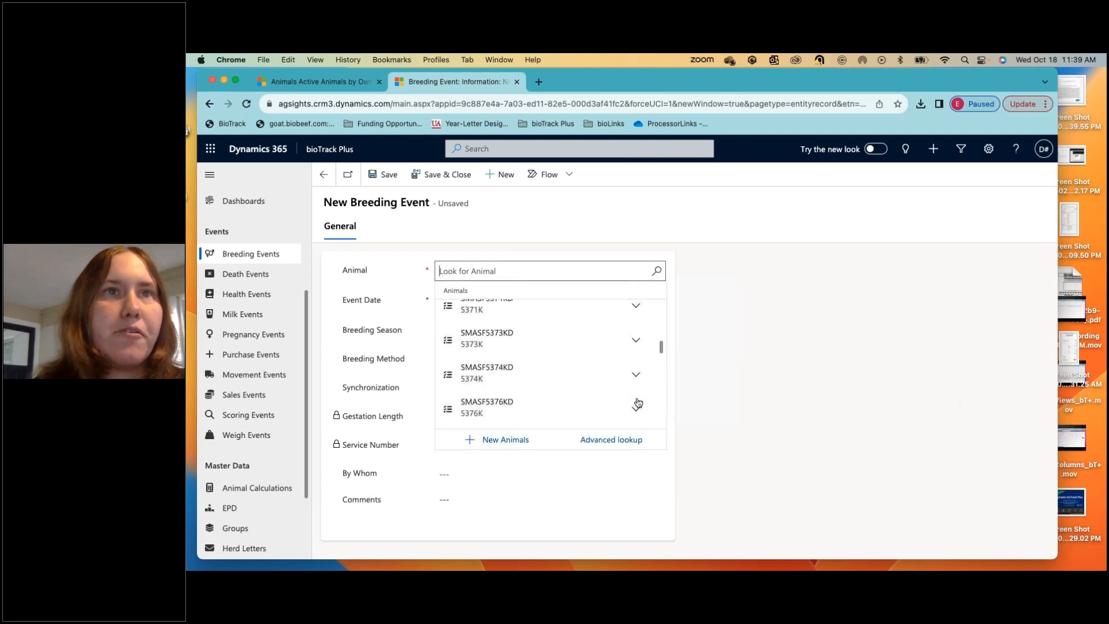
pyautogui.scroll(-5, 637, 403)
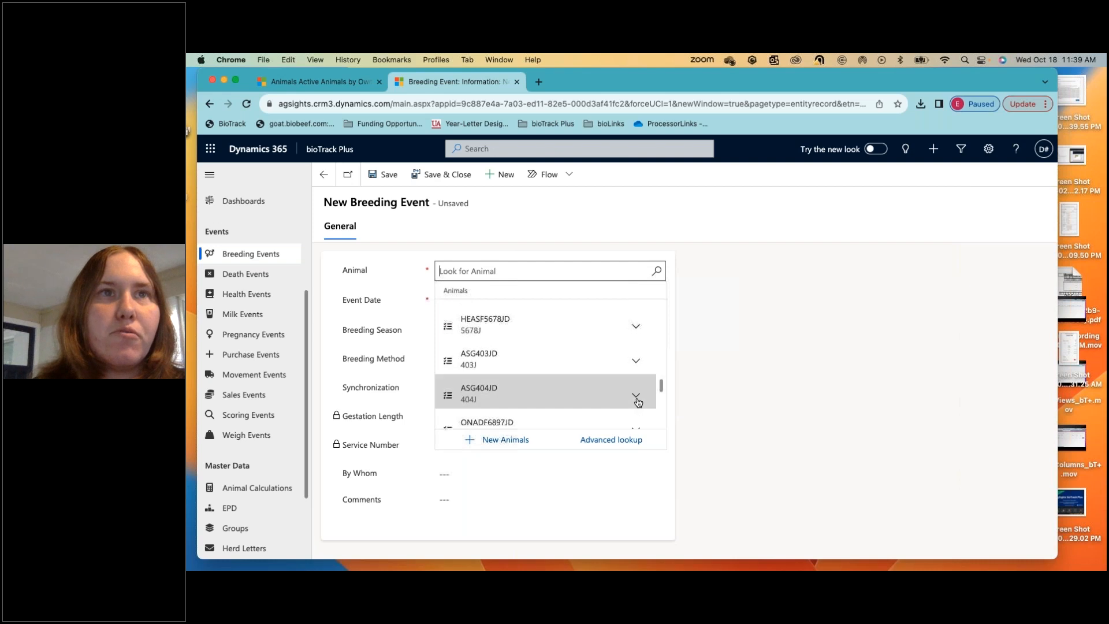
pyautogui.scroll(-1, 551, 390)
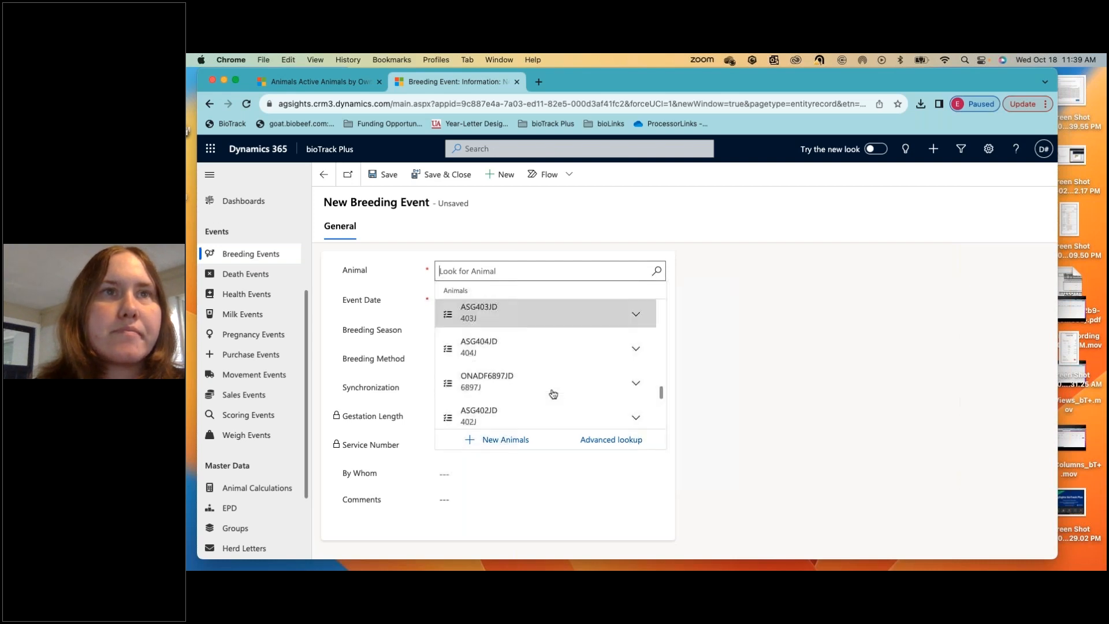
pyautogui.scroll(-1, 553, 391)
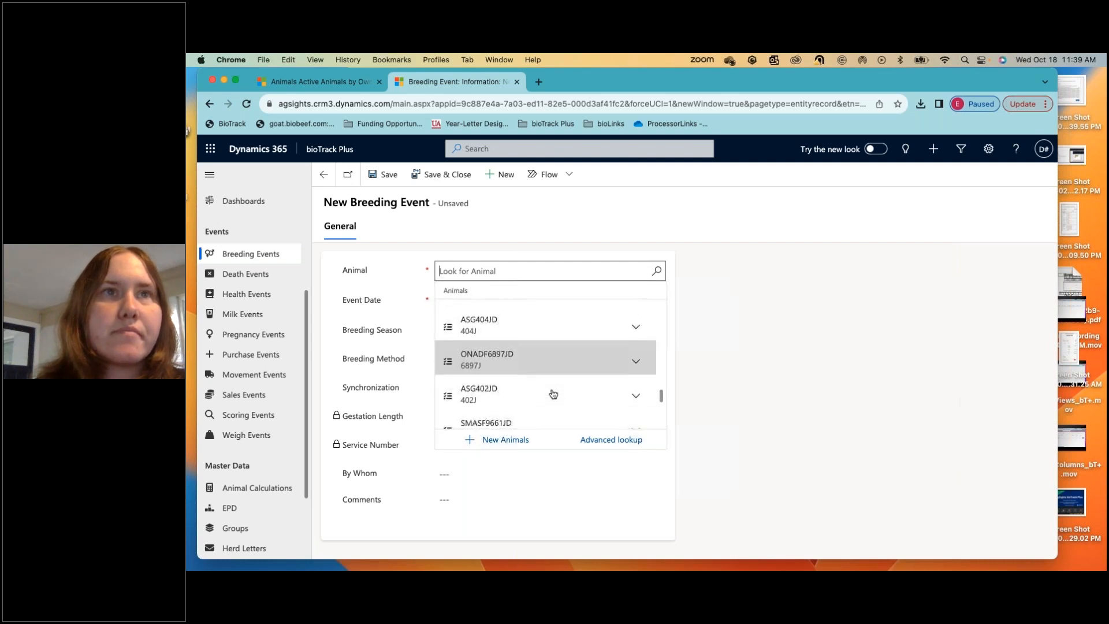
pyautogui.click(527, 337)
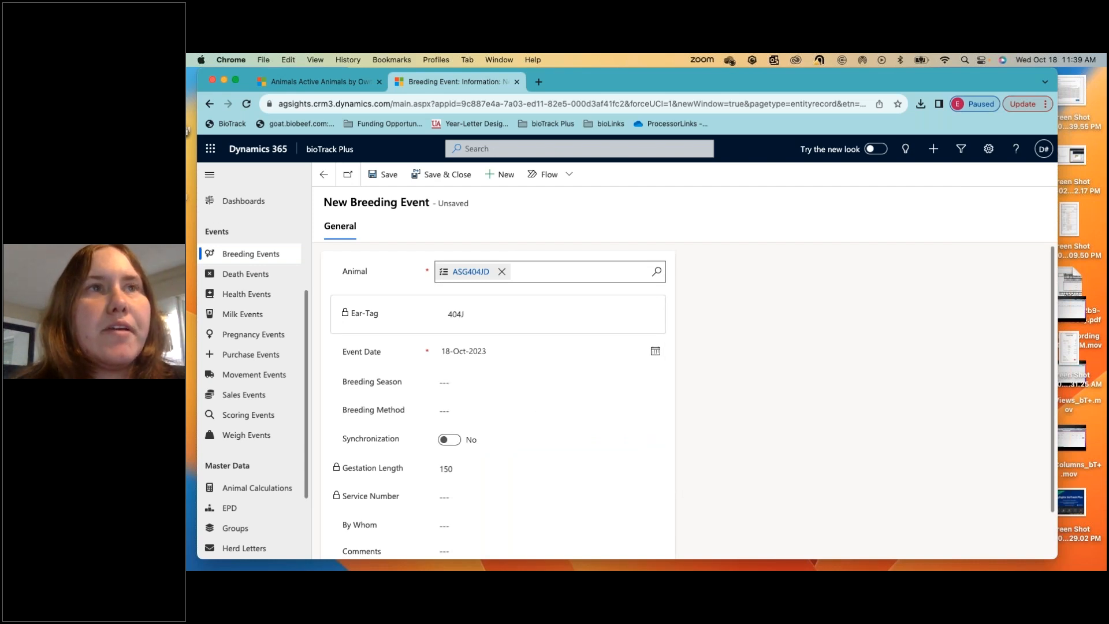
# - Set the breeding season of the event to the group 2022 Fall - Demo Farm
pyautogui.scroll(-1, 455, 419)
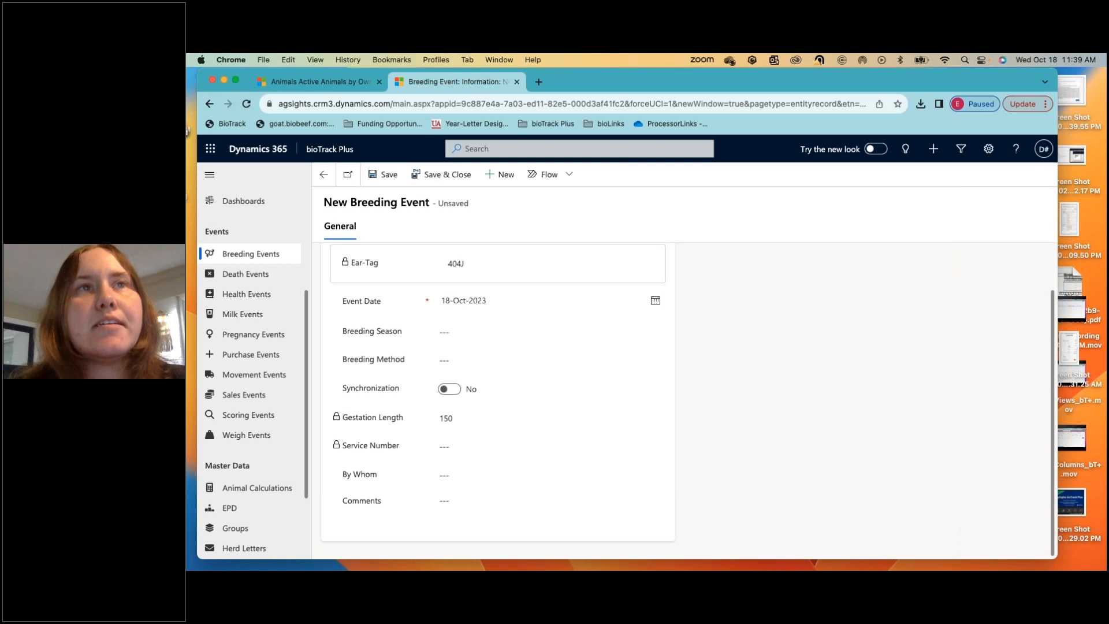
pyautogui.click(509, 299)
pyautogui.press('Escape')
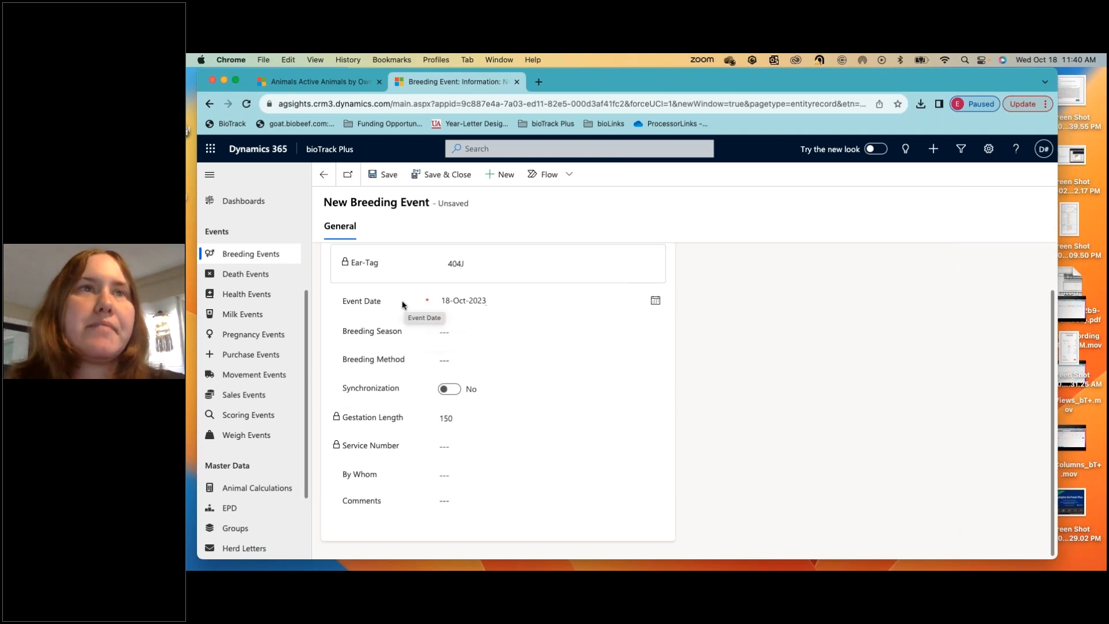
pyautogui.click(453, 332)
pyautogui.click(462, 332)
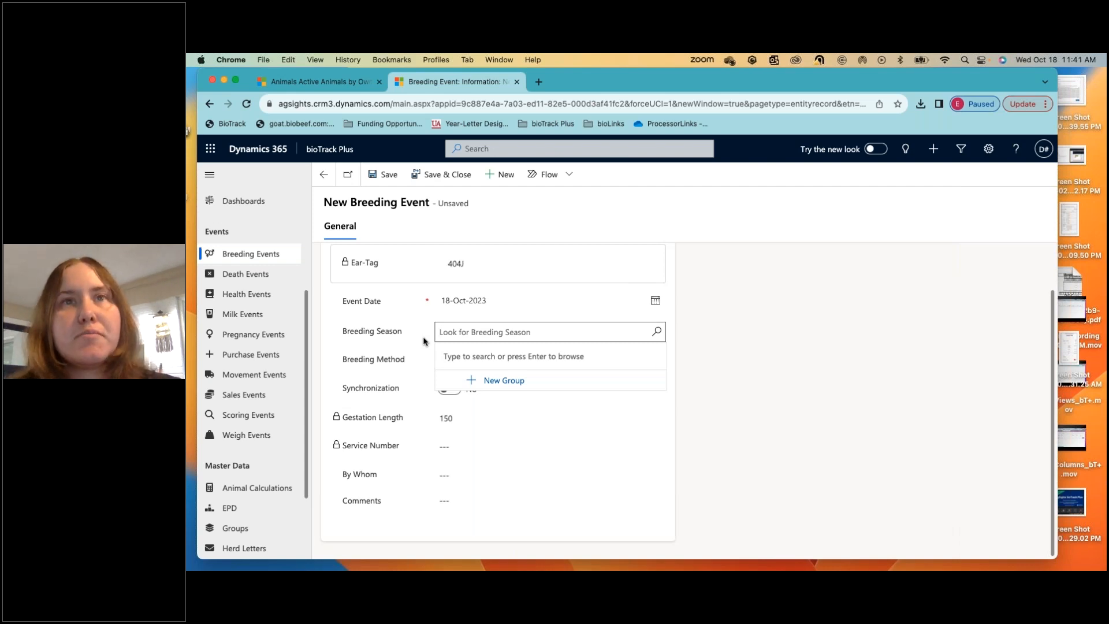
pyautogui.click(407, 375)
pyautogui.click(581, 338)
pyautogui.click(657, 332)
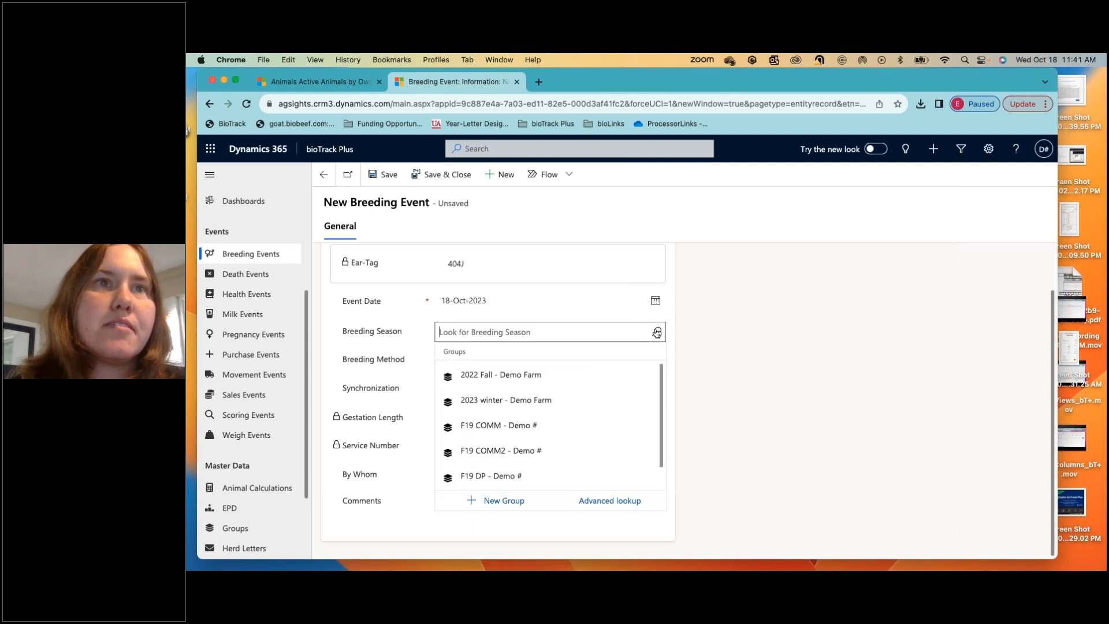
pyautogui.scroll(-1, 535, 427)
pyautogui.scroll(1, 535, 428)
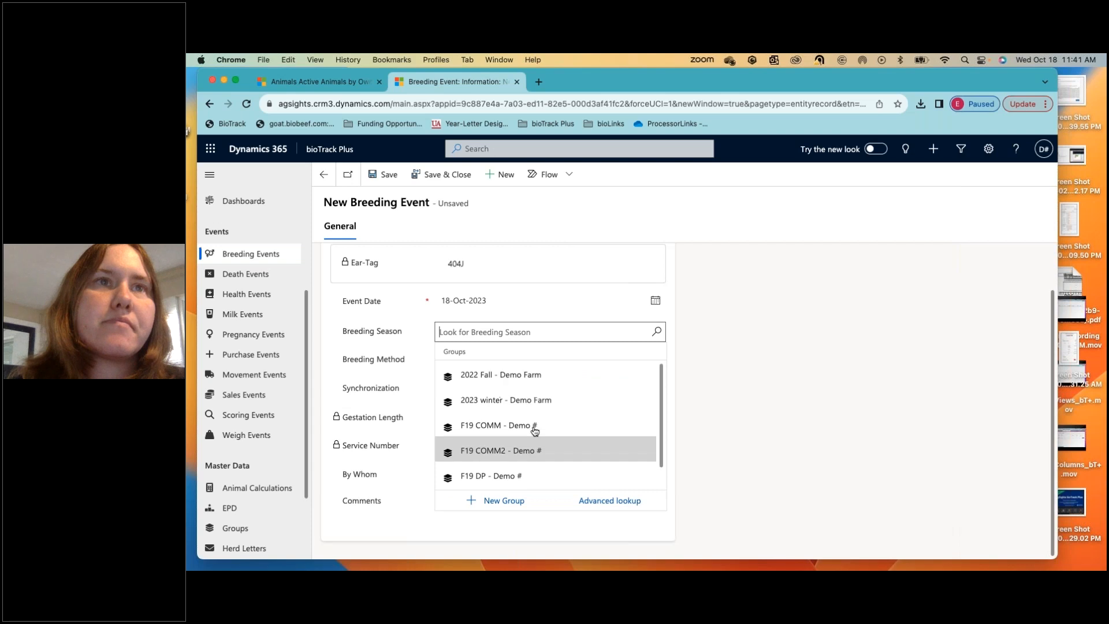
pyautogui.click(497, 375)
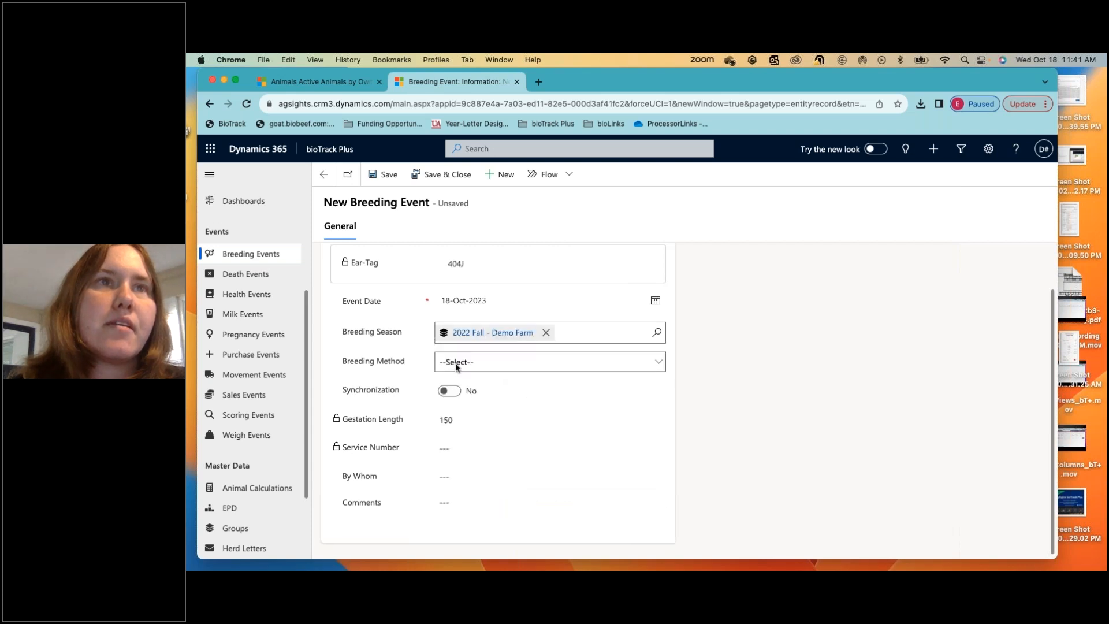
# - Set the breeding method of the event to Natural Services
pyautogui.click(455, 364)
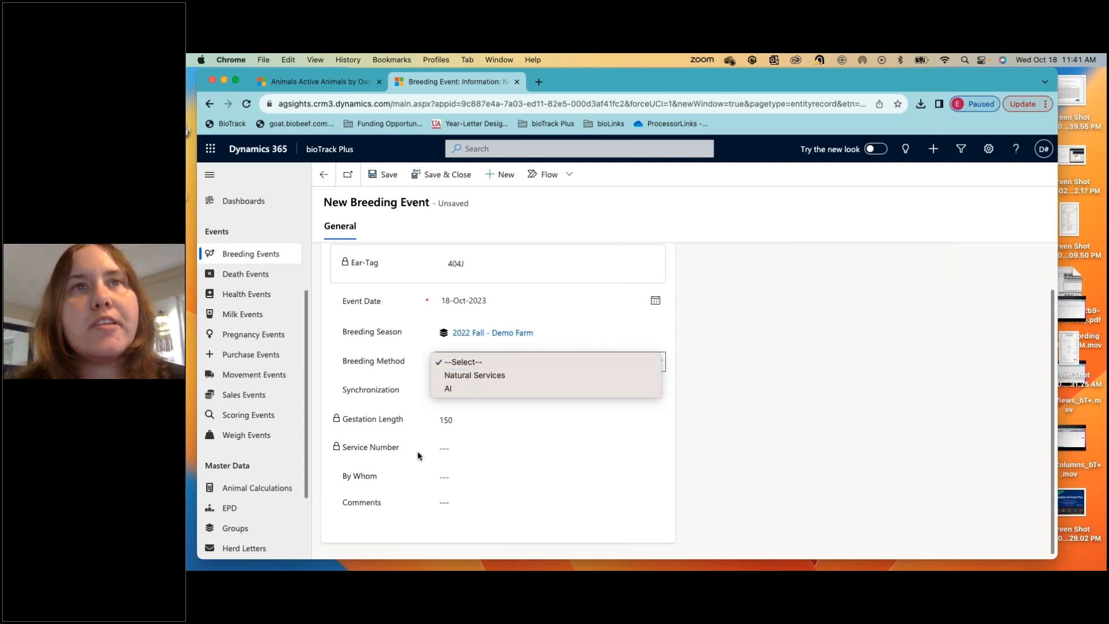
pyautogui.click(452, 376)
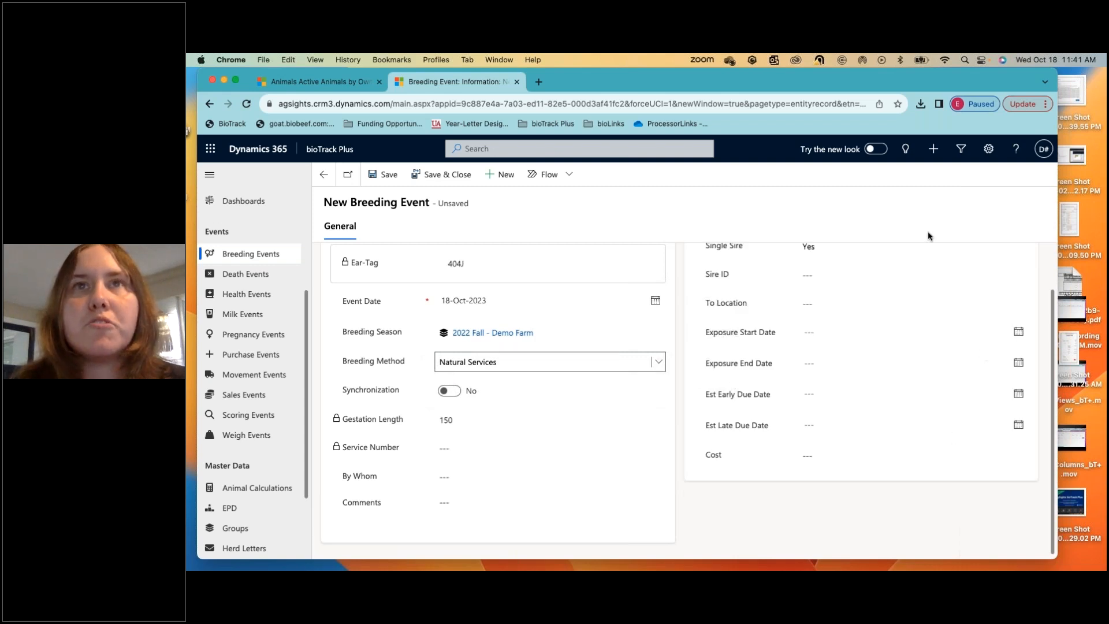
pyautogui.scroll(2, 913, 456)
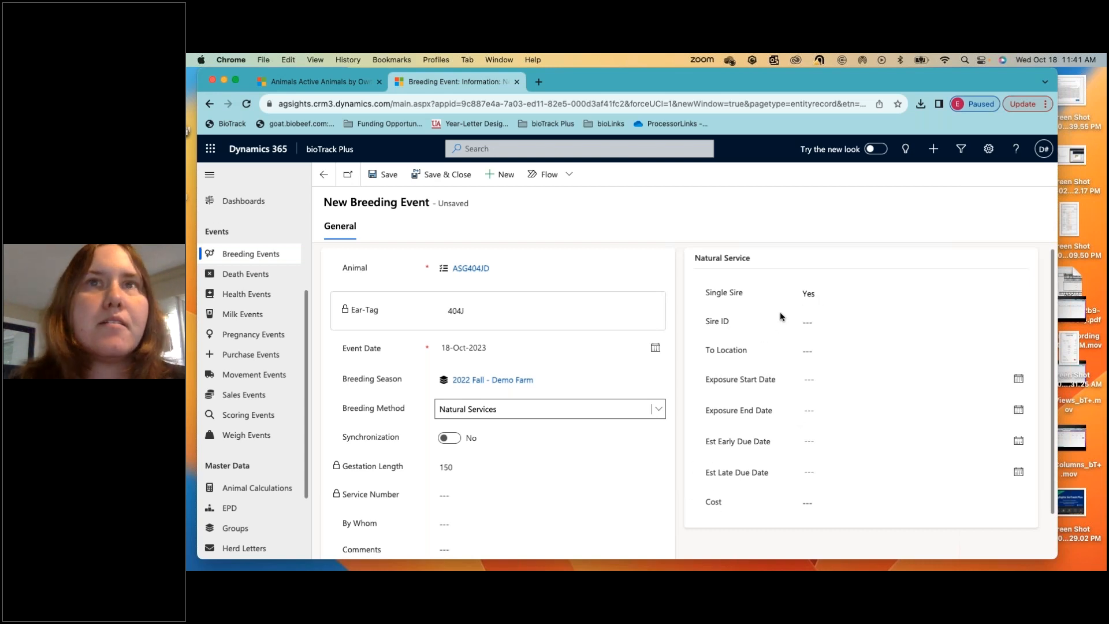
pyautogui.click(761, 306)
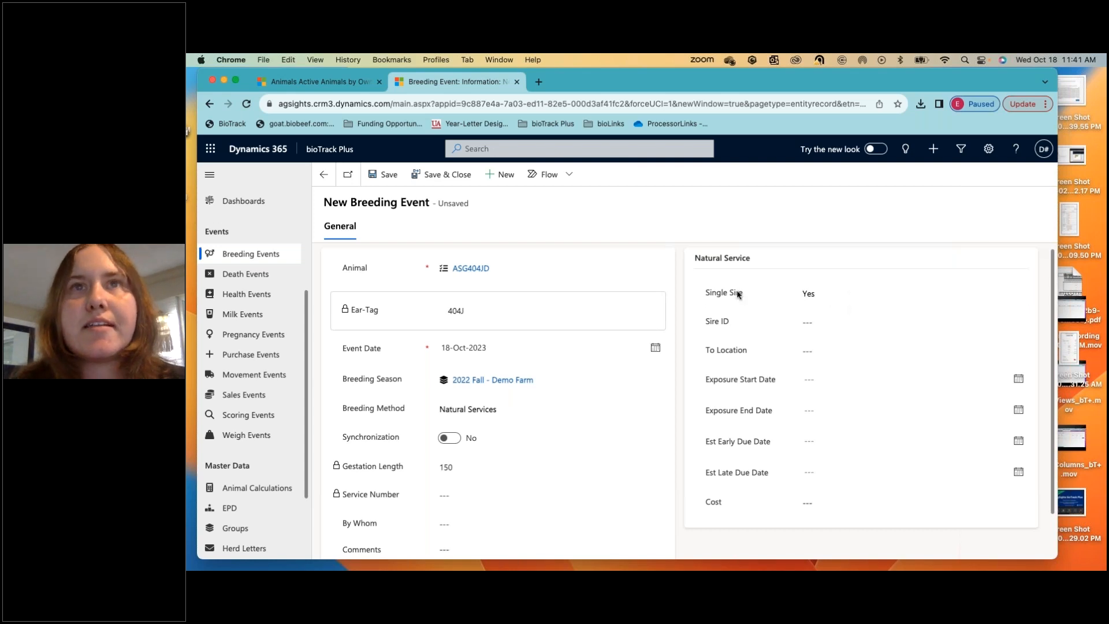
# - Try Single Sire as No with the Multi-Sire Group lookup, and return Single Sire to Yes
pyautogui.click(856, 295)
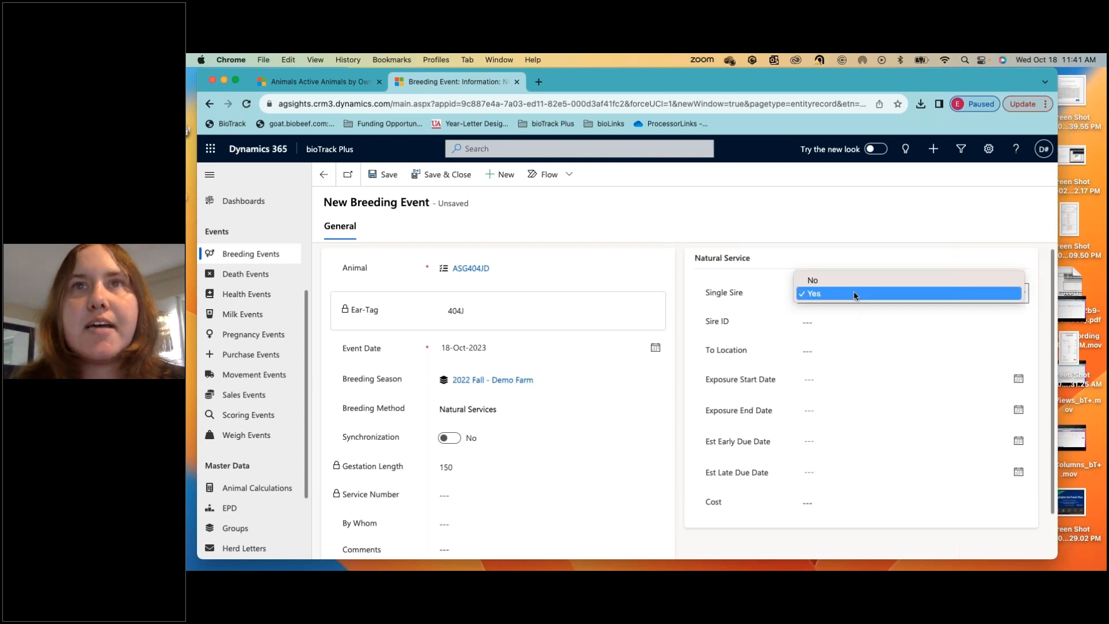
pyautogui.click(756, 302)
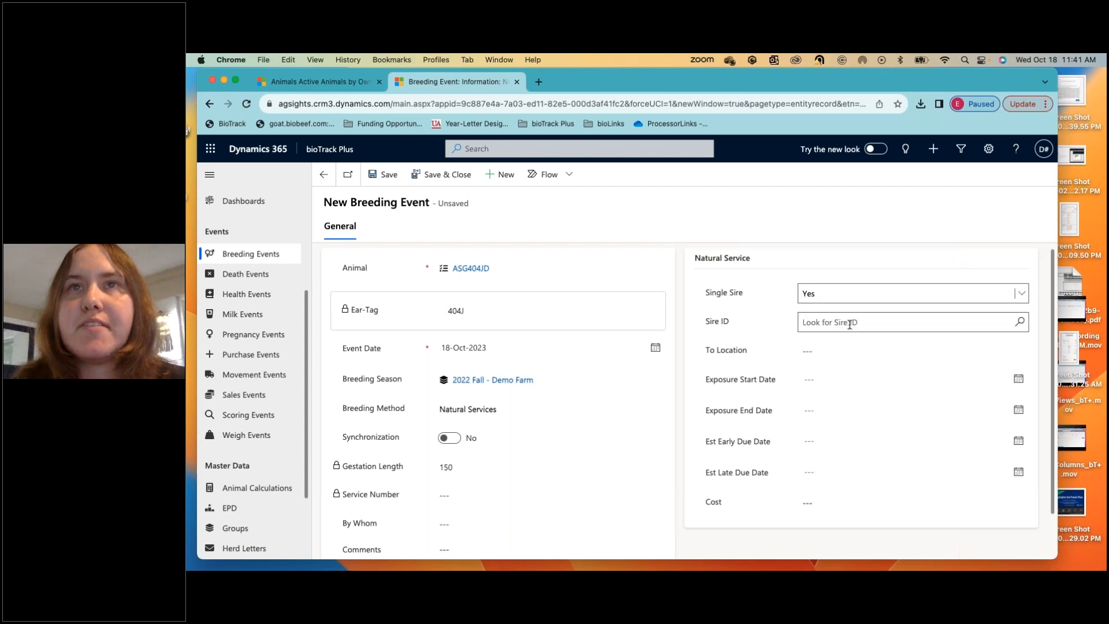
pyautogui.click(861, 295)
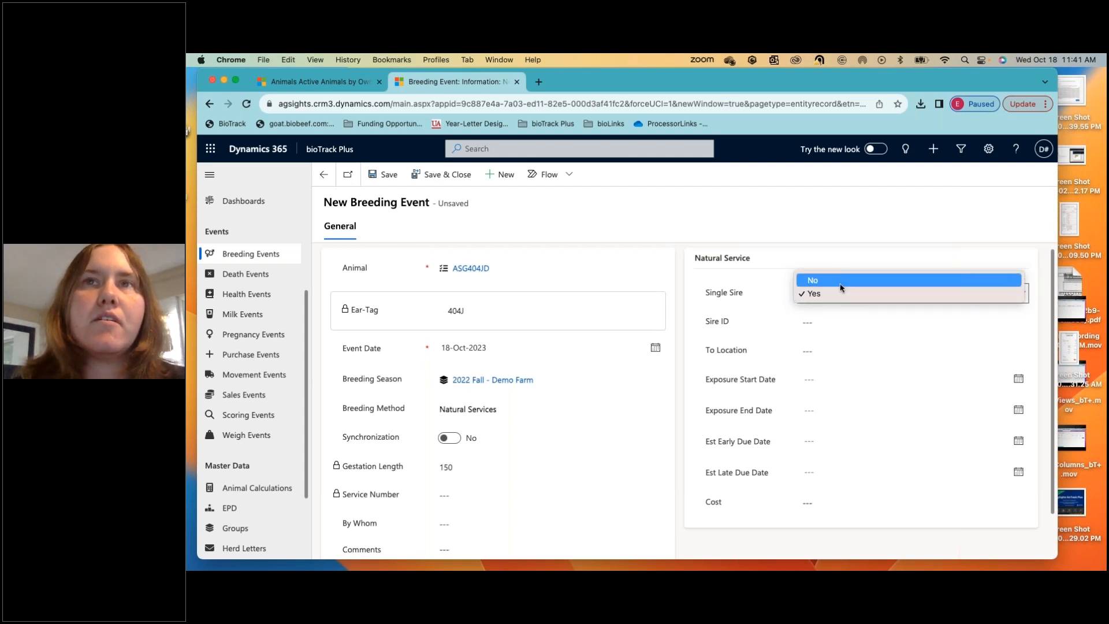
pyautogui.click(840, 282)
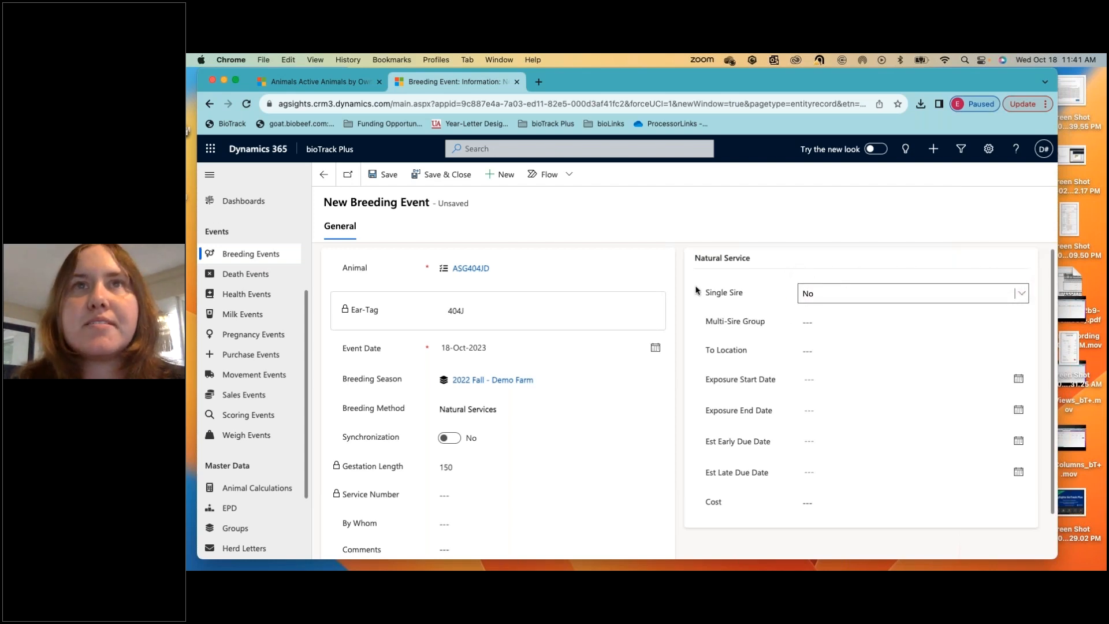
pyautogui.click(822, 322)
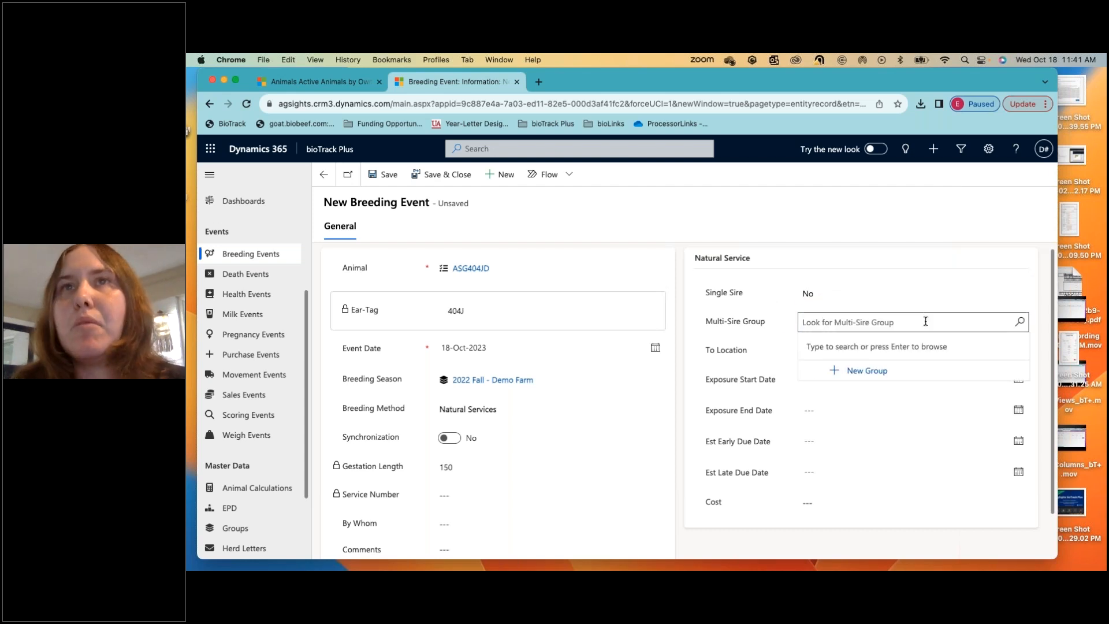
pyautogui.click(825, 294)
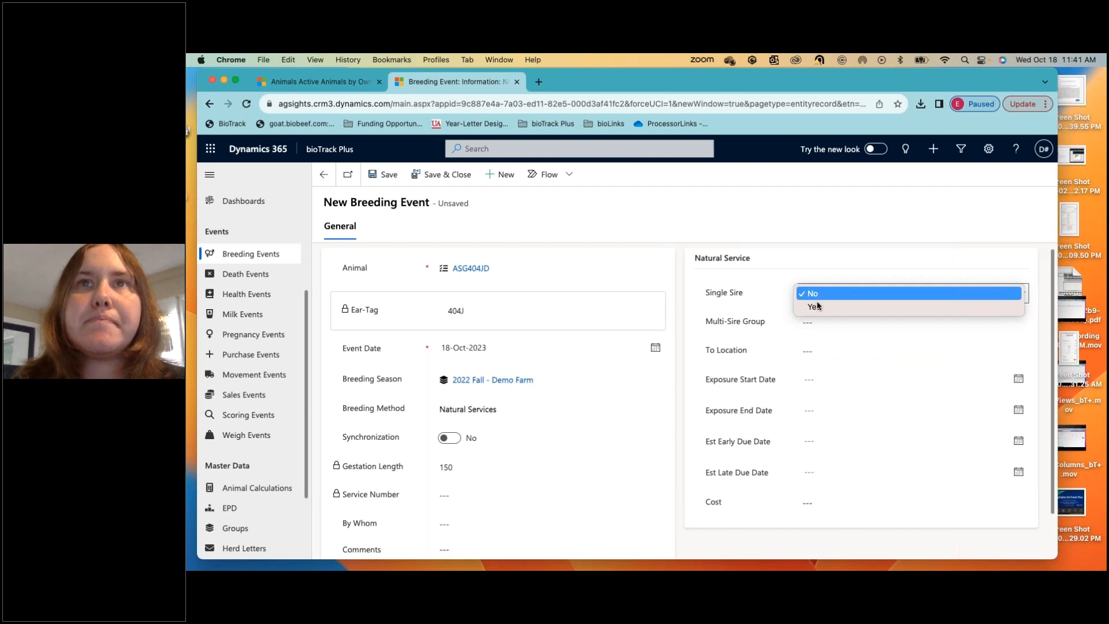
pyautogui.click(813, 308)
pyautogui.scroll(-1, 780, 420)
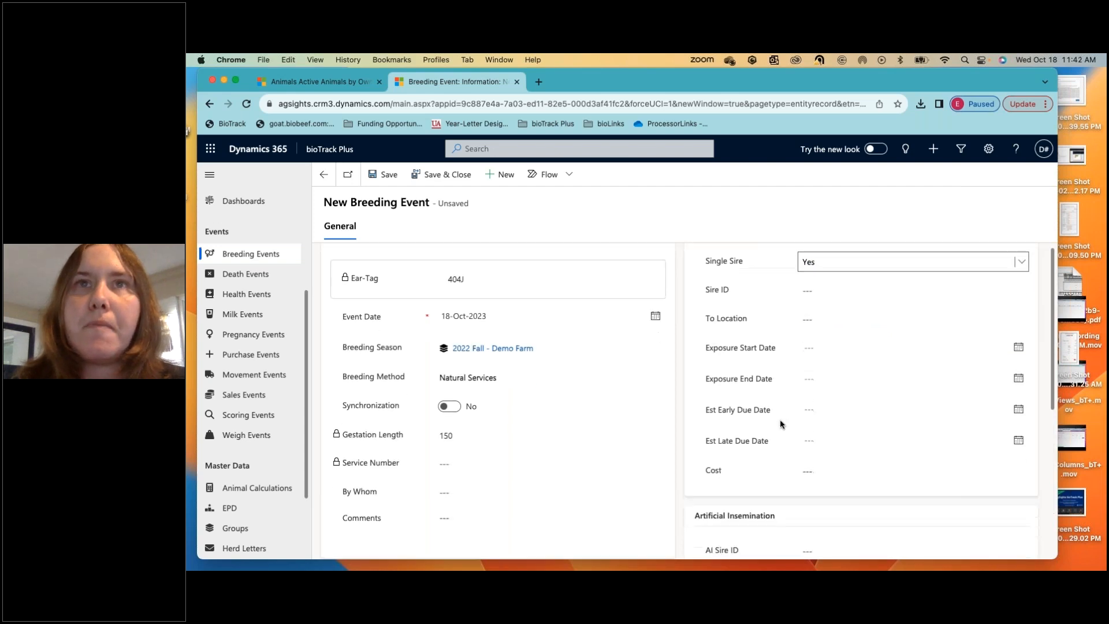
pyautogui.scroll(1, 780, 420)
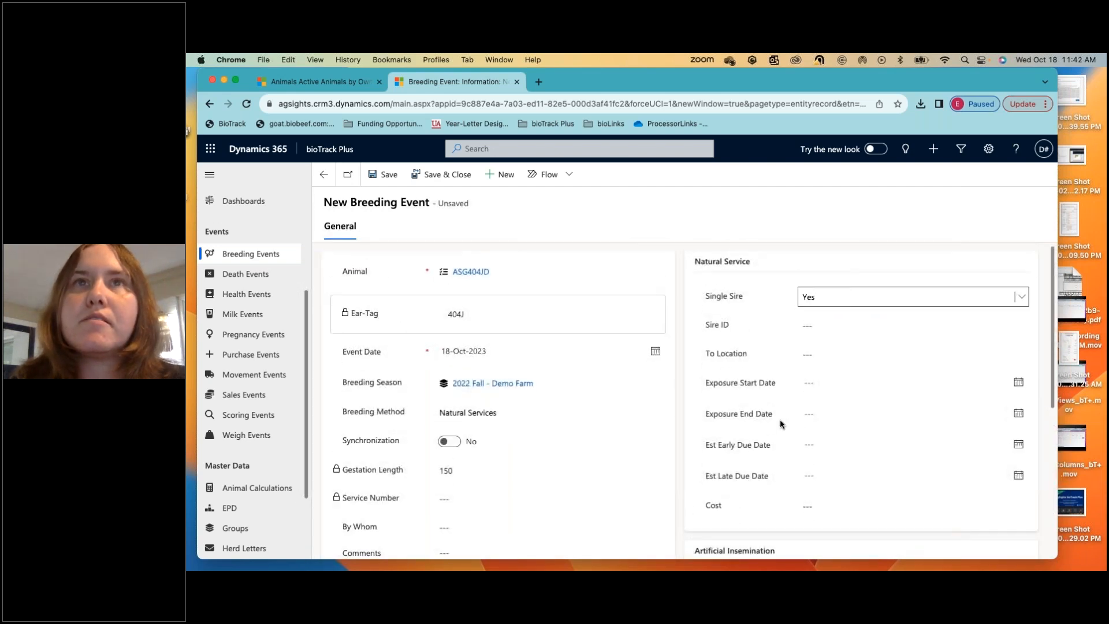
pyautogui.click(459, 414)
pyautogui.click(459, 414)
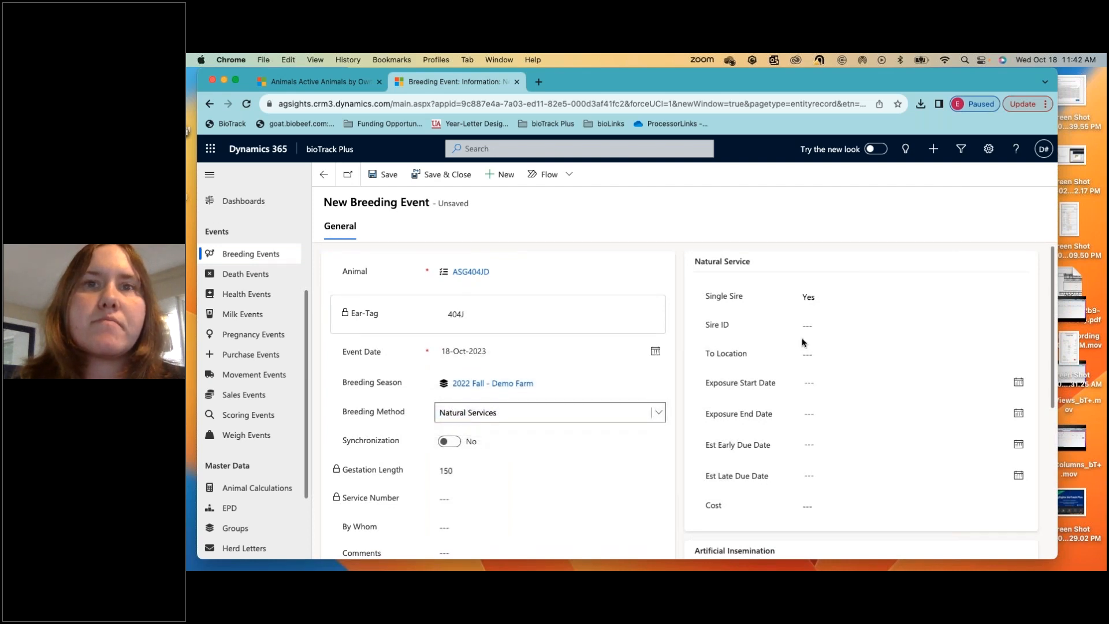
# - Set the natural service exposure start date to 01-Aug-2023 and the exposure end date to 01-Sep-2023
pyautogui.scroll(-1, 799, 355)
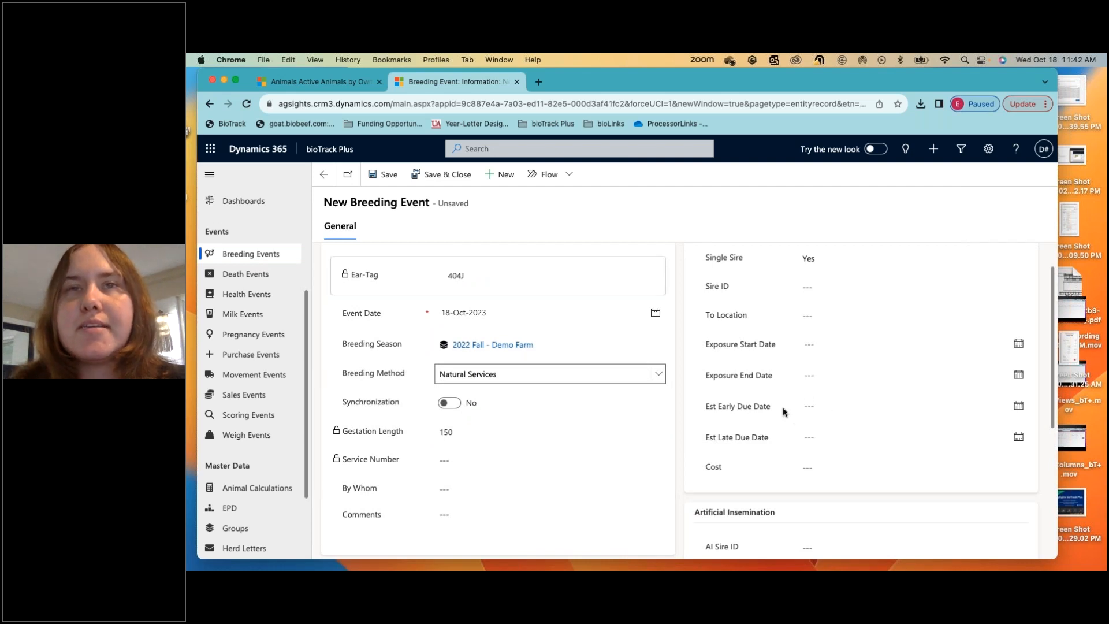
pyautogui.click(832, 345)
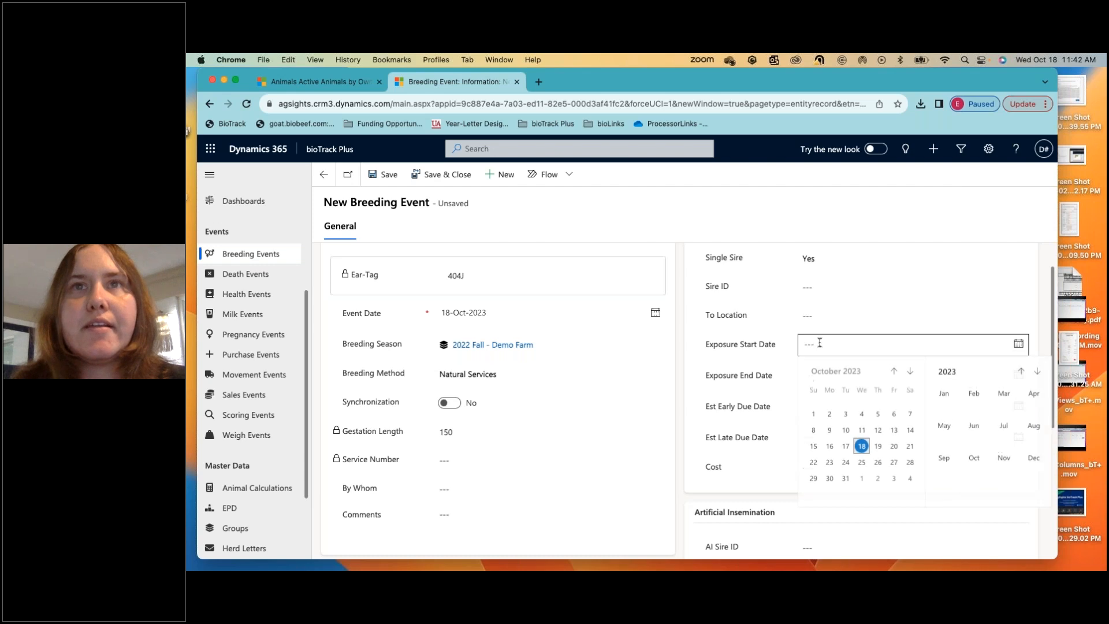
pyautogui.click(894, 372)
pyautogui.click(893, 371)
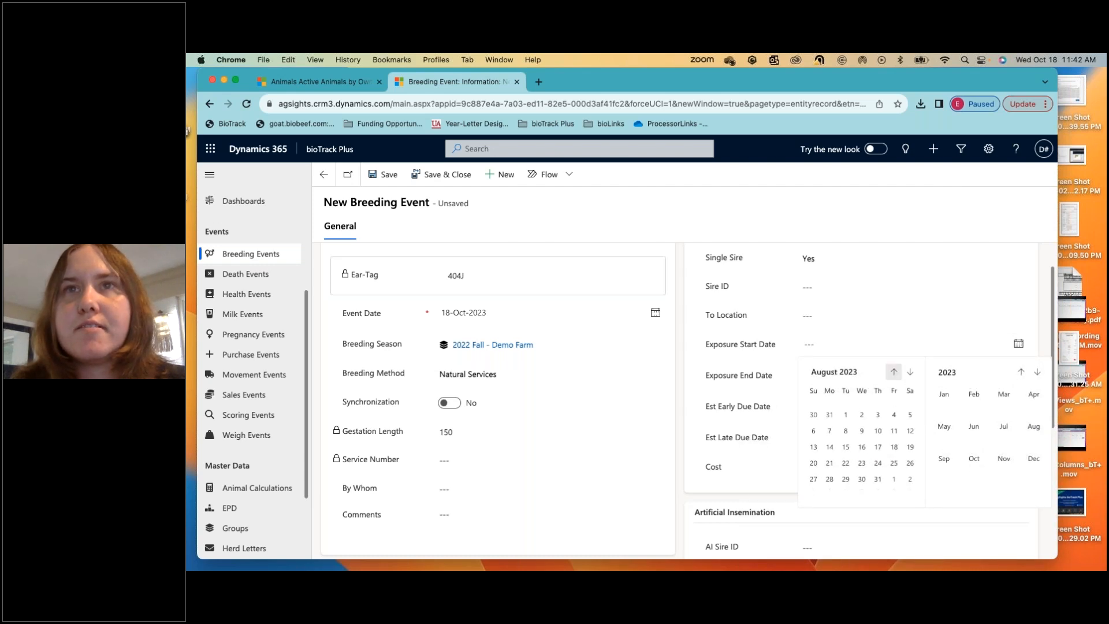
pyautogui.click(845, 416)
pyautogui.click(1018, 375)
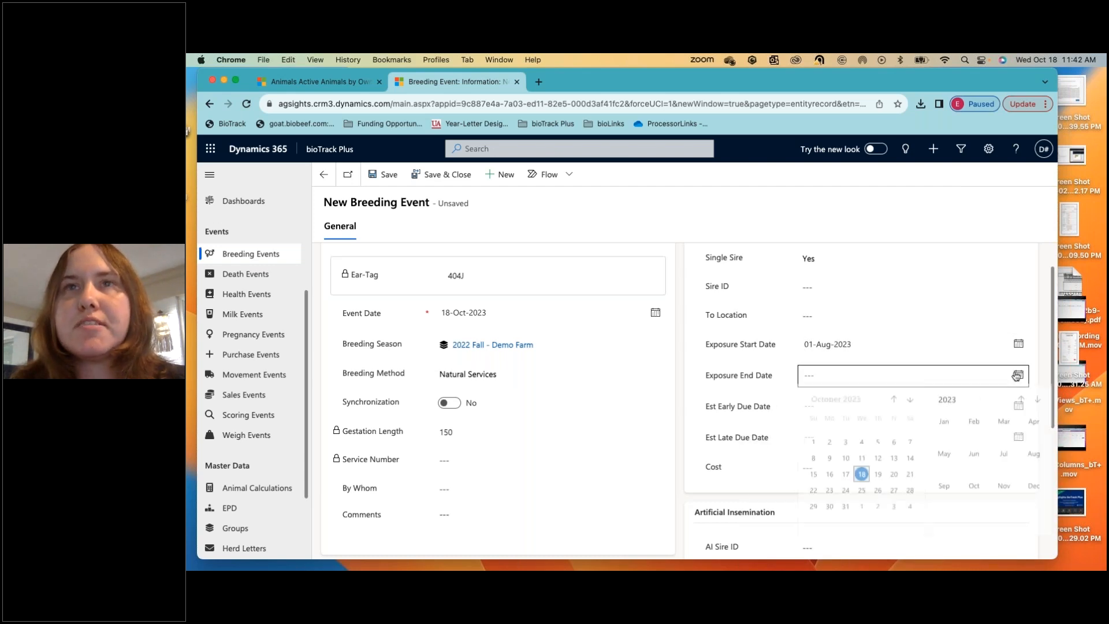
pyautogui.click(894, 402)
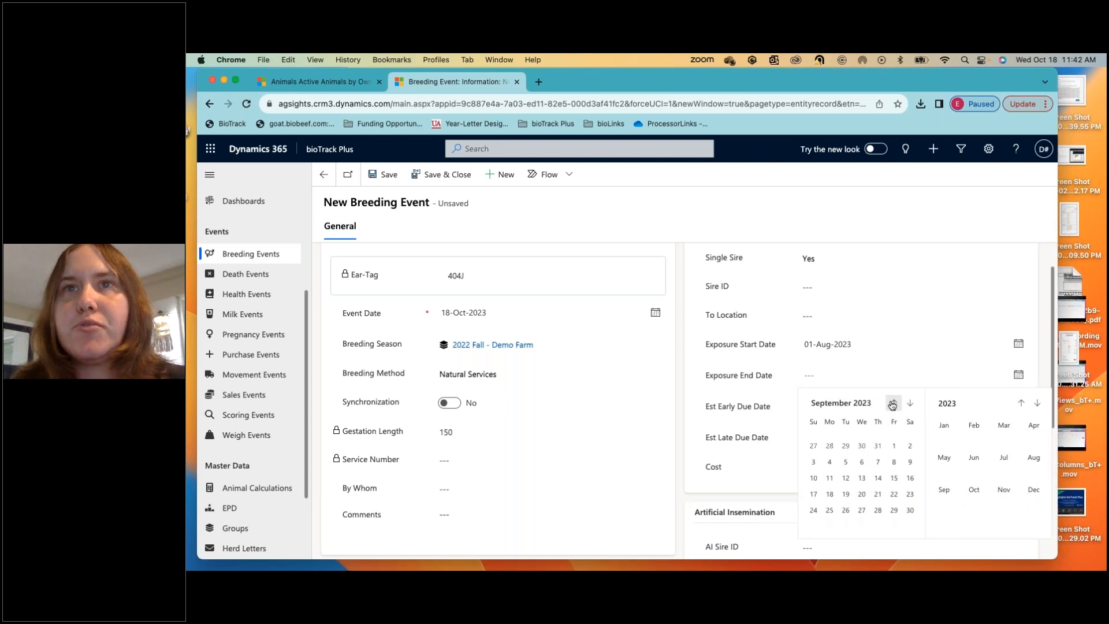
pyautogui.click(893, 449)
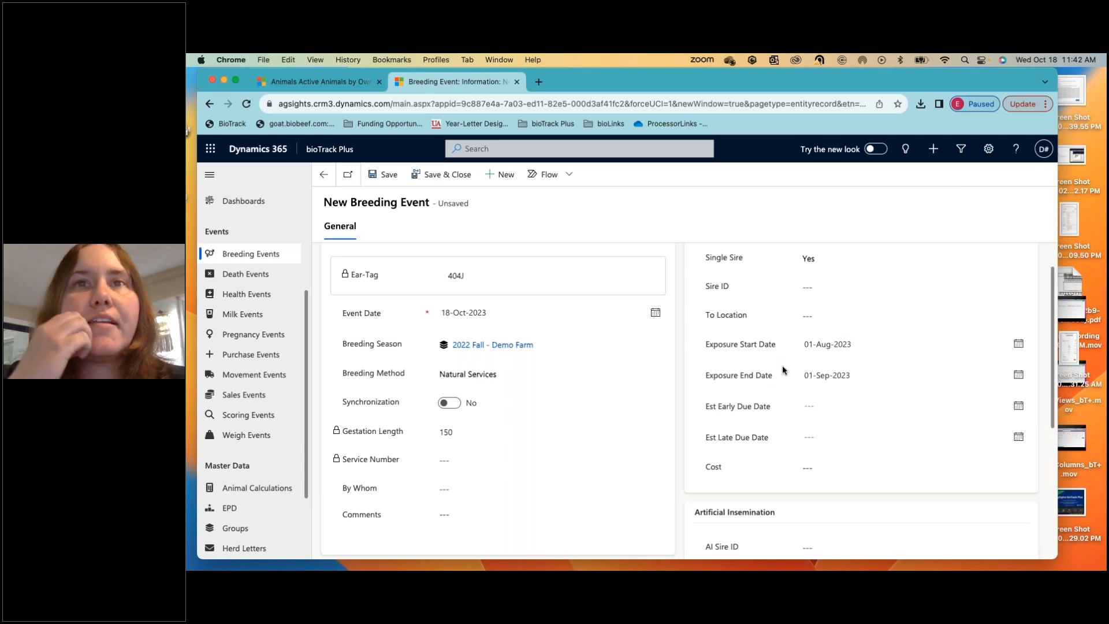
# - Review the remaining breeding event fields, including Gestation Length, Service Number, By Whom and Comments, without entering anything
pyautogui.scroll(-1, 714, 441)
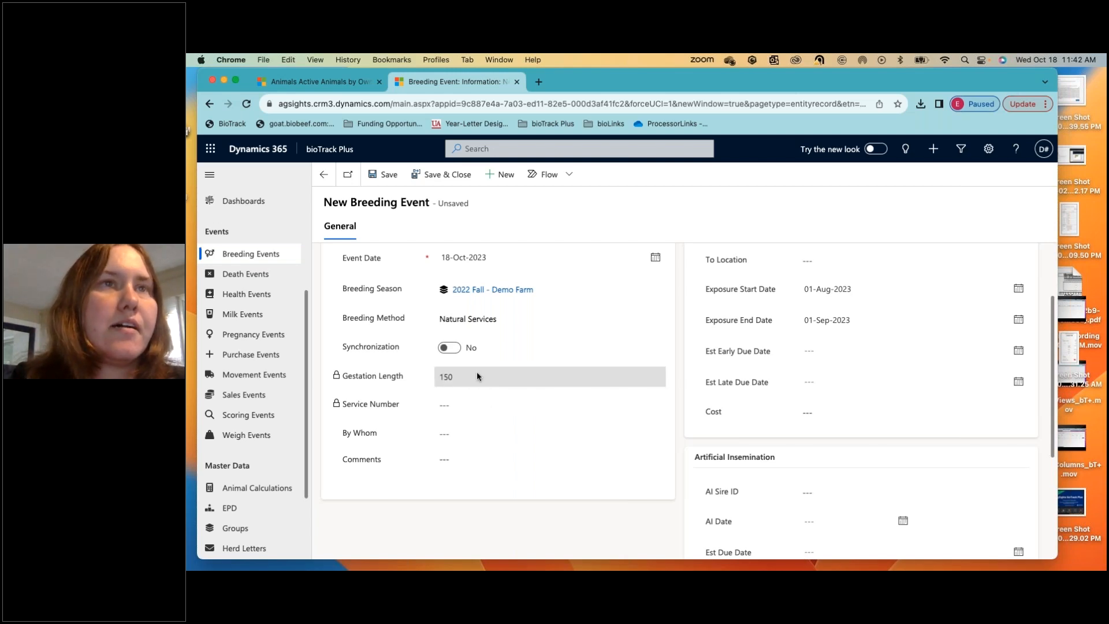
pyautogui.scroll(1, 477, 373)
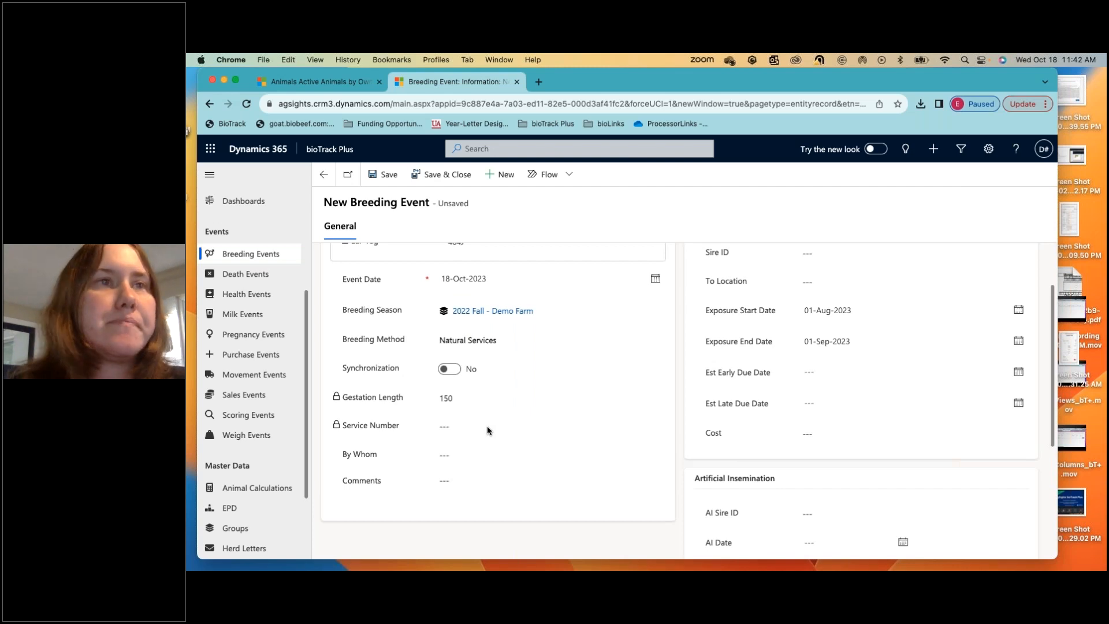
pyautogui.scroll(2, 505, 435)
pyautogui.scroll(-3, 505, 435)
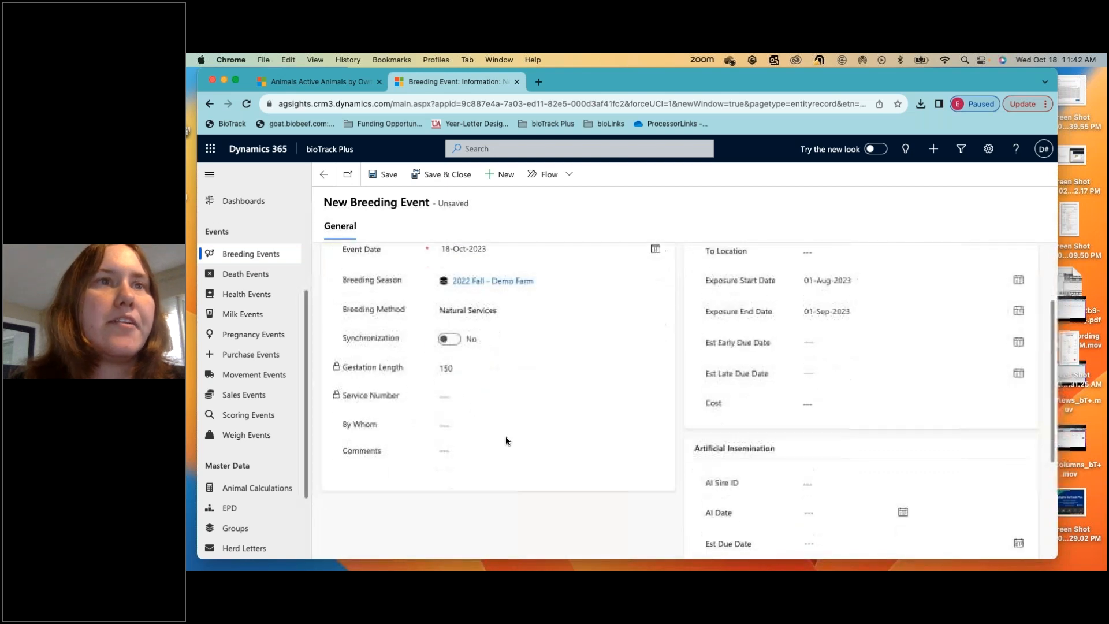
pyautogui.click(447, 425)
pyautogui.click(446, 449)
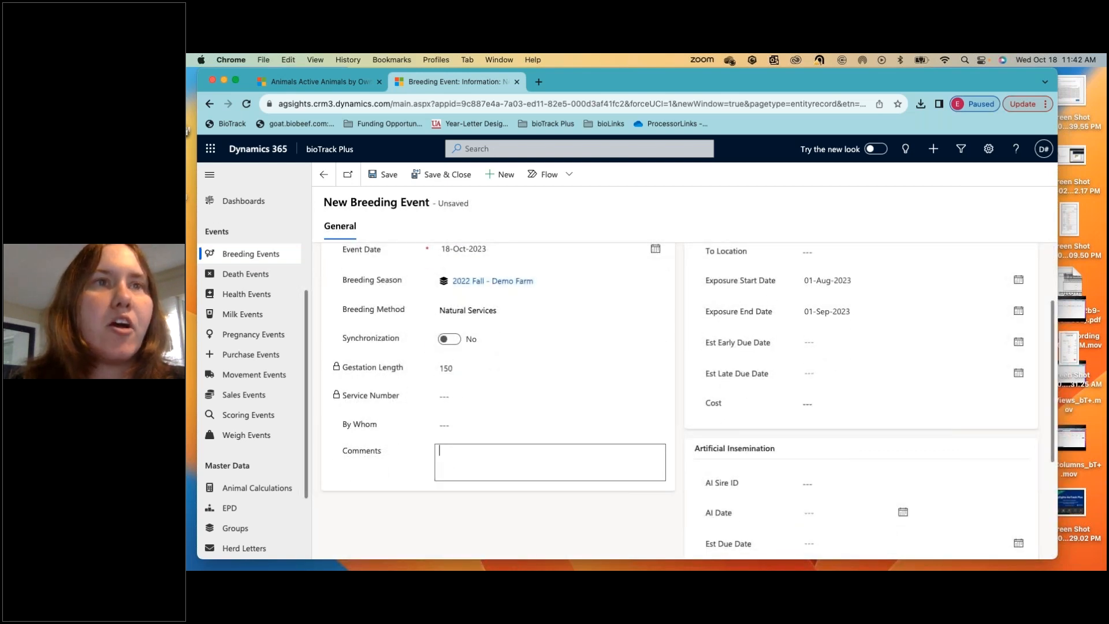
pyautogui.click(449, 423)
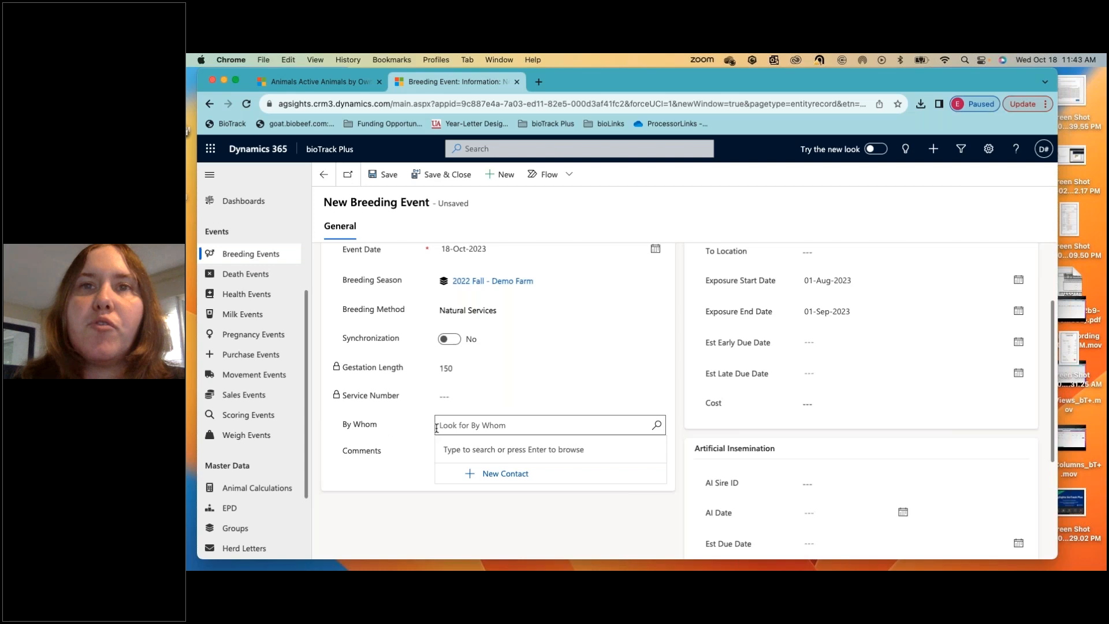
pyautogui.scroll(3, 609, 355)
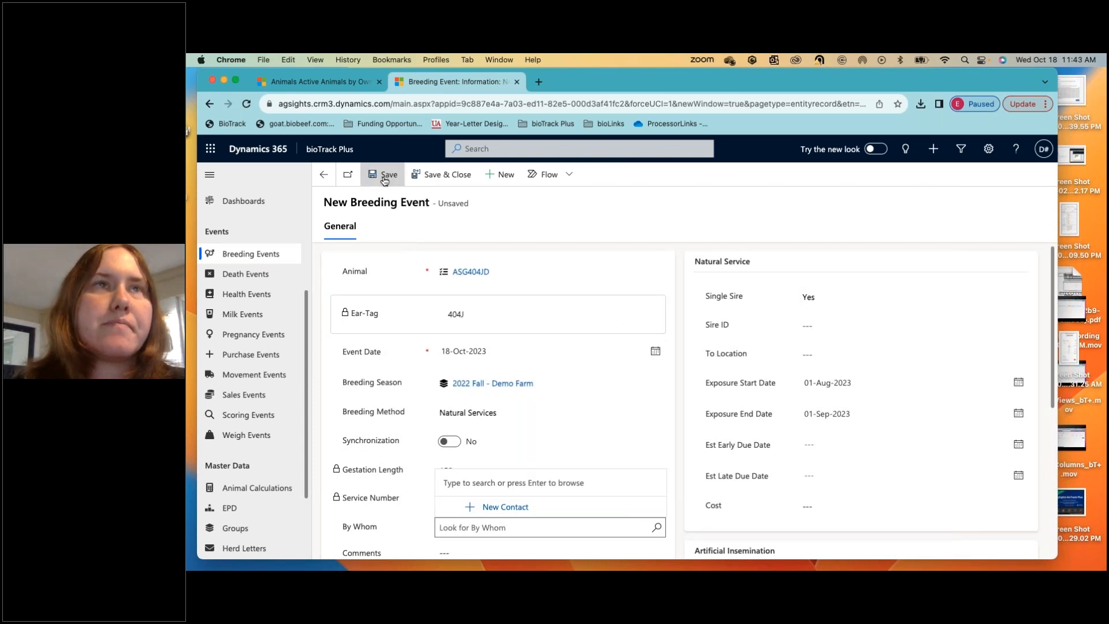
# - Save the natural-service breeding event and check its service number and estimated early and late due dates
pyautogui.click(385, 176)
pyautogui.click(385, 176)
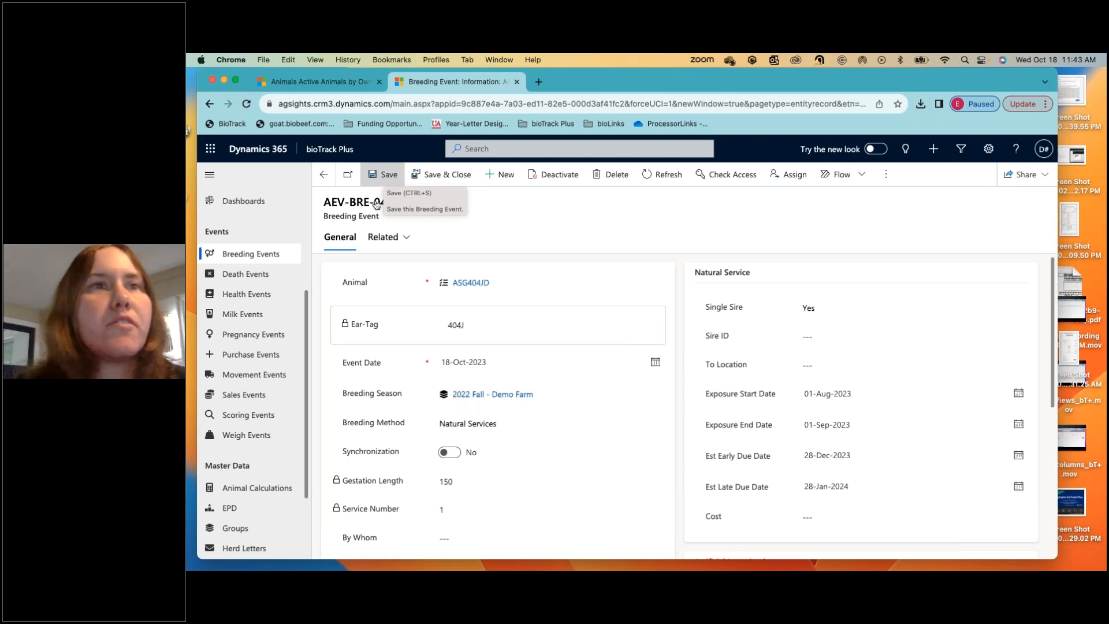
pyautogui.scroll(-1, 697, 506)
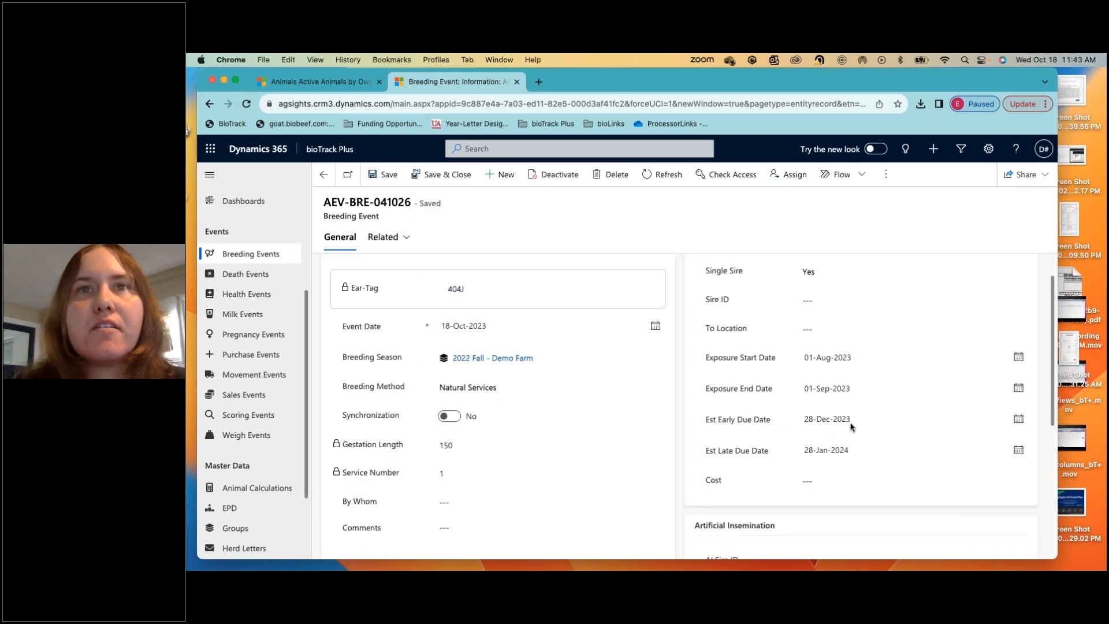
pyautogui.scroll(-7, 705, 458)
pyautogui.scroll(8, 694, 439)
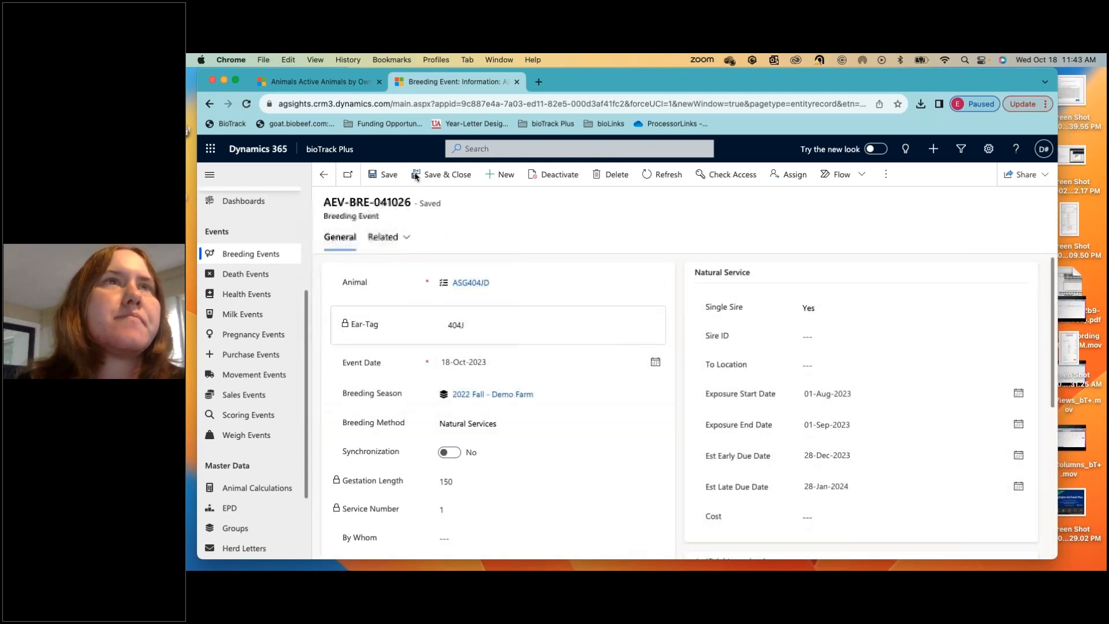
# - Open the list of active breeding events, browse its records and look at the available views
pyautogui.click(226, 252)
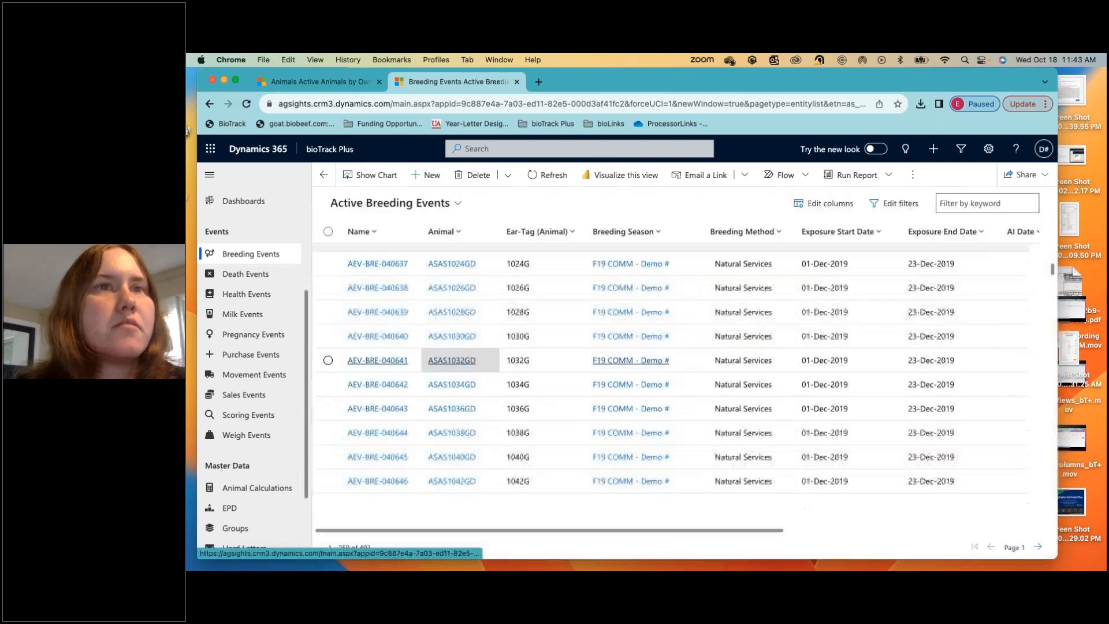
pyautogui.scroll(-5, 460, 405)
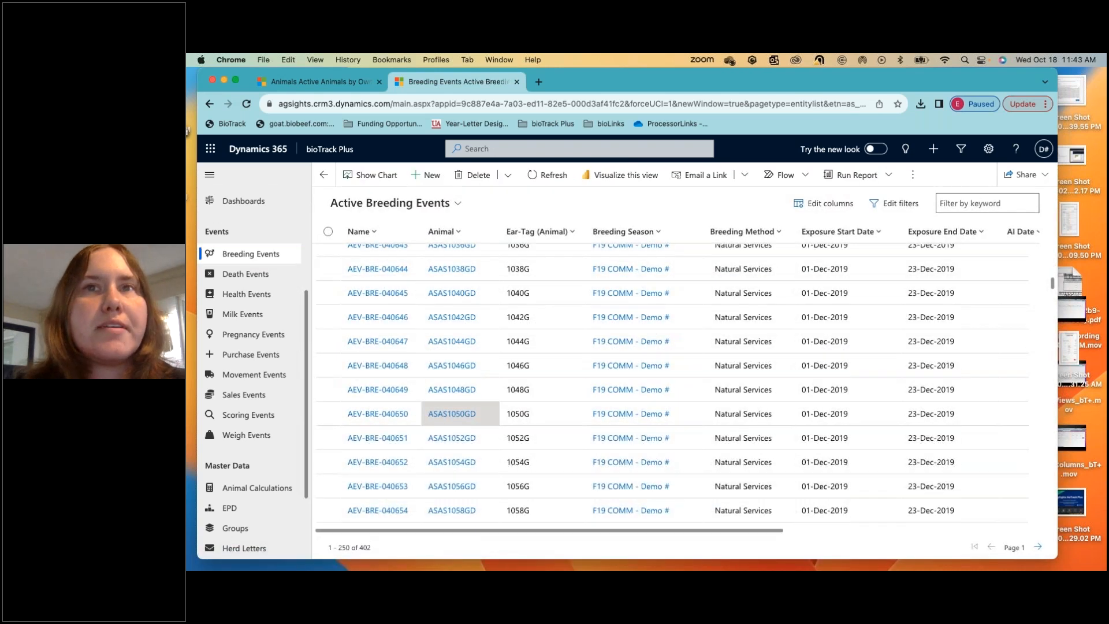
pyautogui.scroll(8, 461, 413)
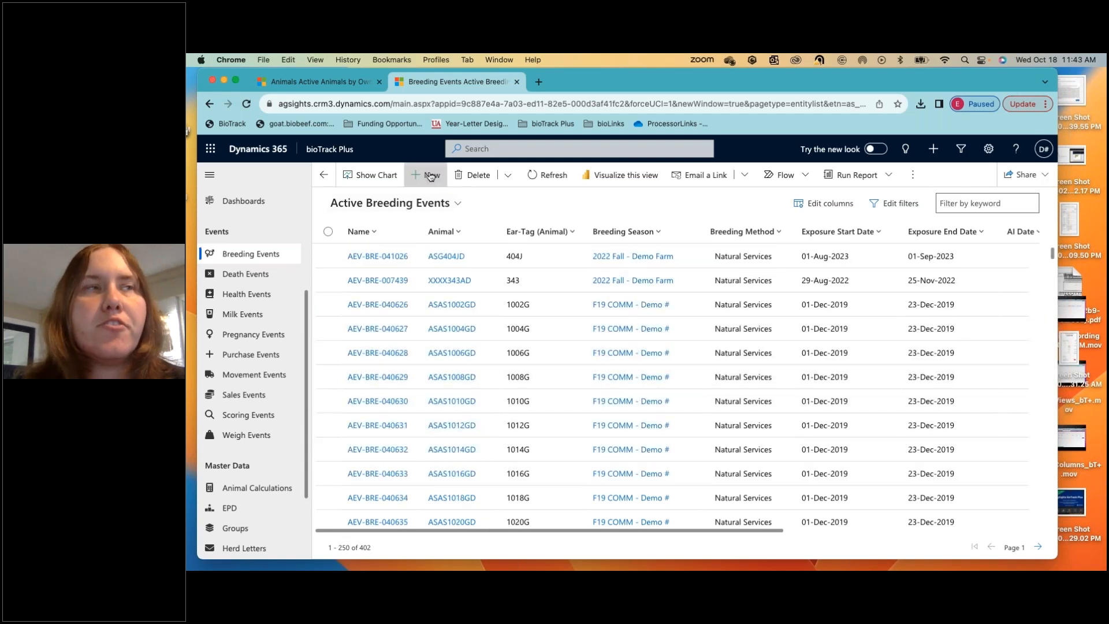
pyautogui.click(369, 203)
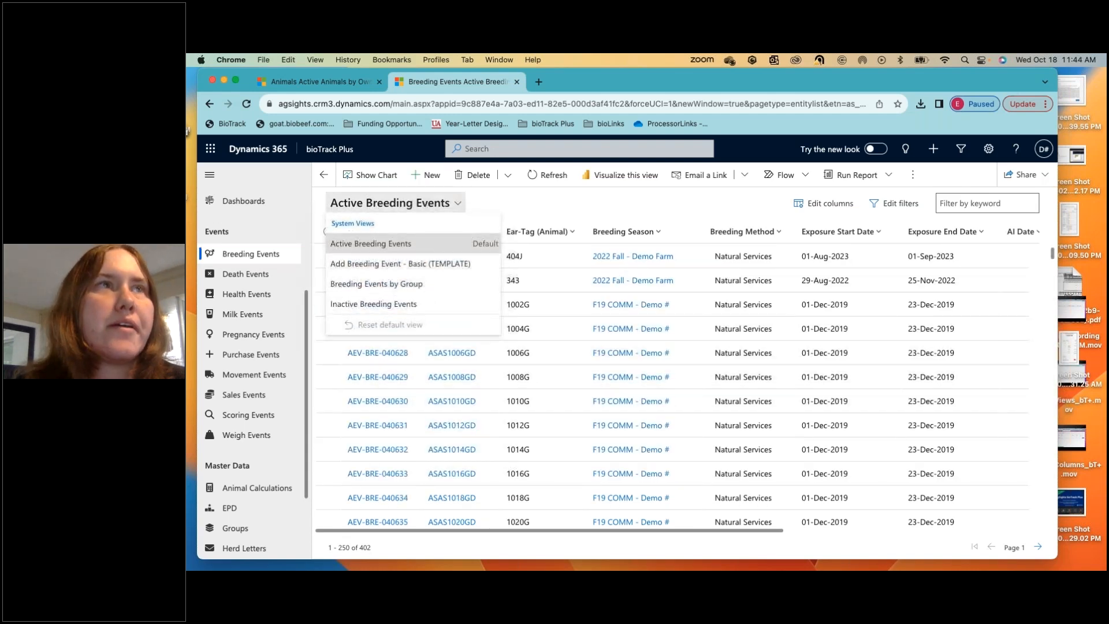
# - Open the record of cow SMASF5365KD from the AgSights Beef Farm animals list
pyautogui.scroll(4, 232, 263)
pyautogui.click(231, 263)
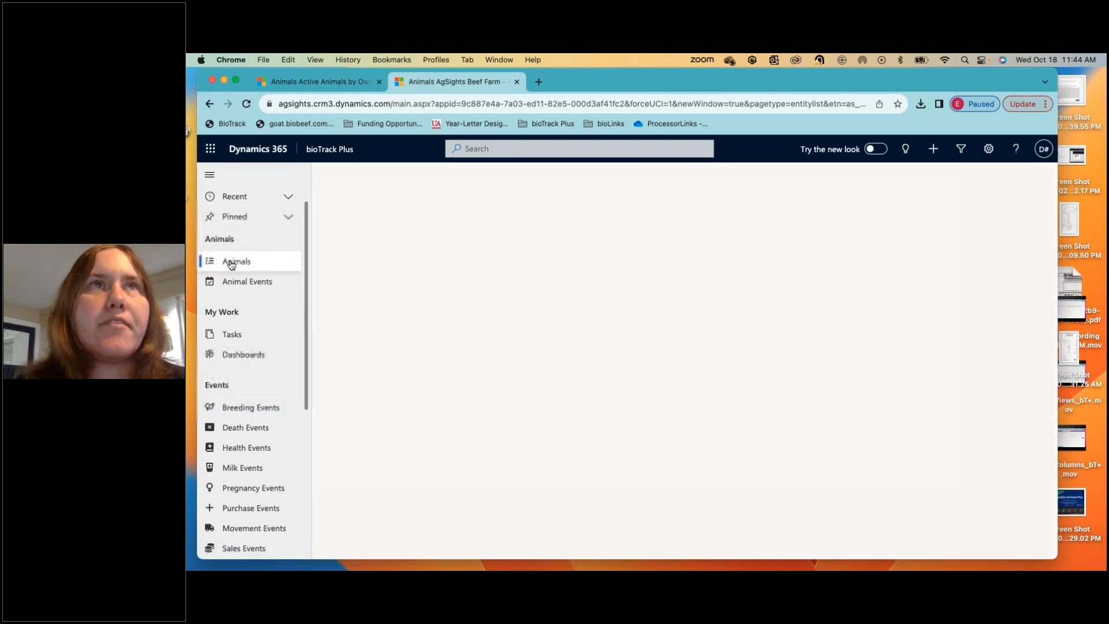
pyautogui.scroll(-10, 402, 436)
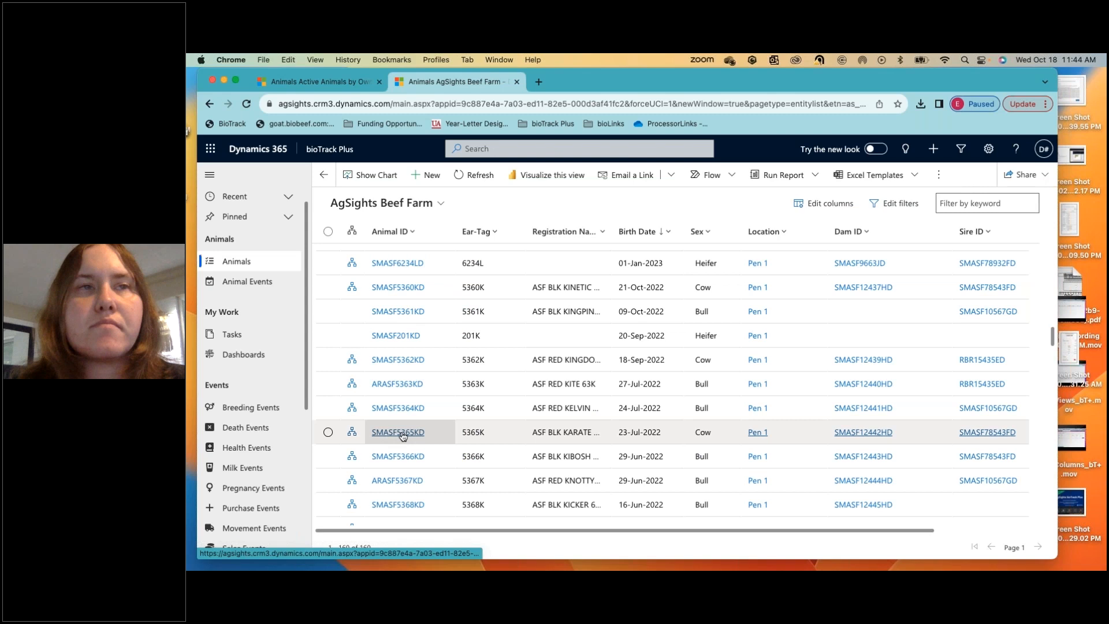
pyautogui.click(402, 433)
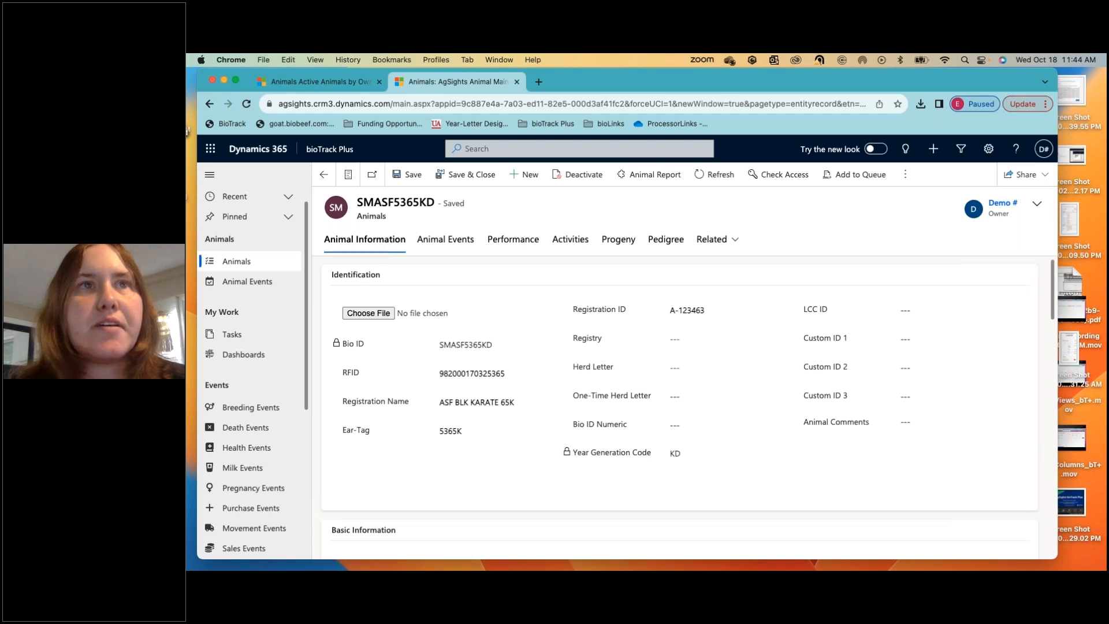
# - Start a new Breeding event from the animal events of SMASF5365KD
pyautogui.click(450, 247)
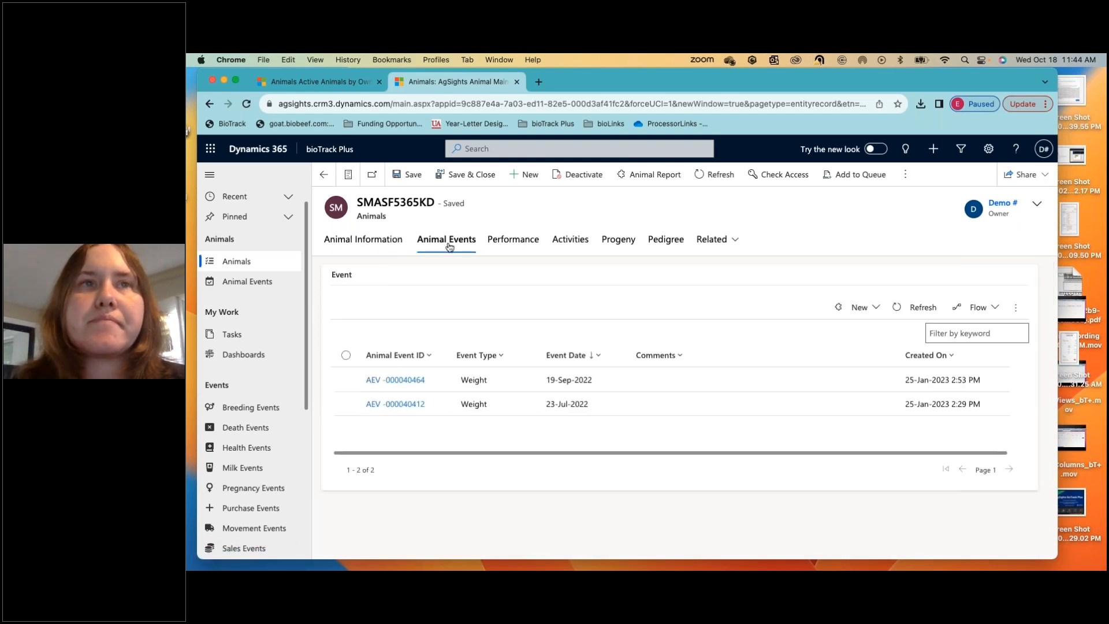
pyautogui.click(863, 310)
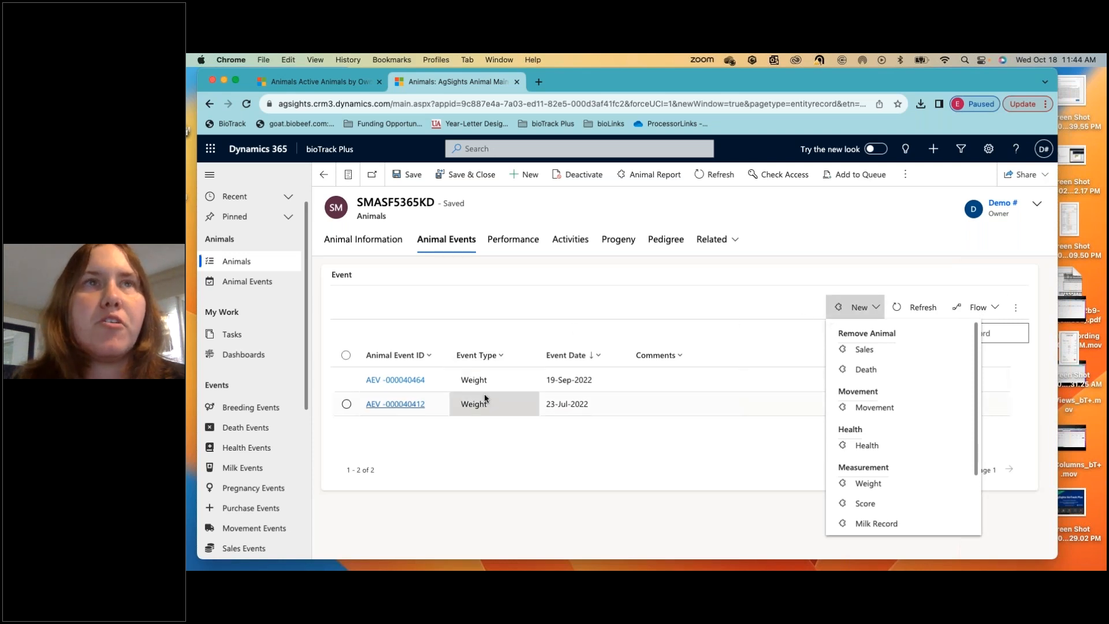
pyautogui.scroll(-3, 869, 459)
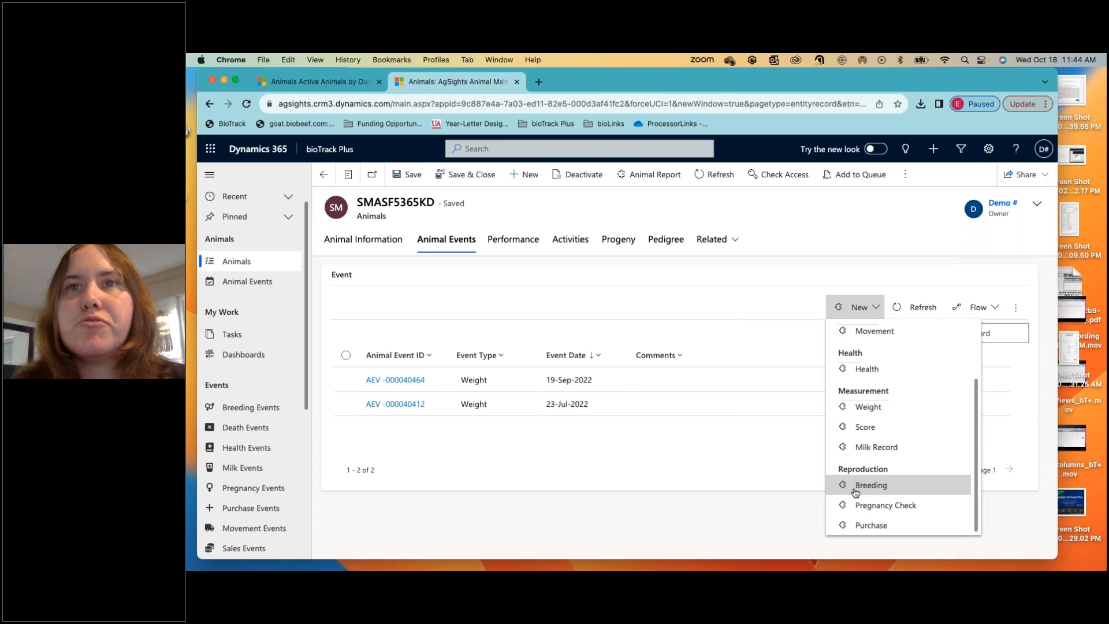
pyautogui.click(855, 492)
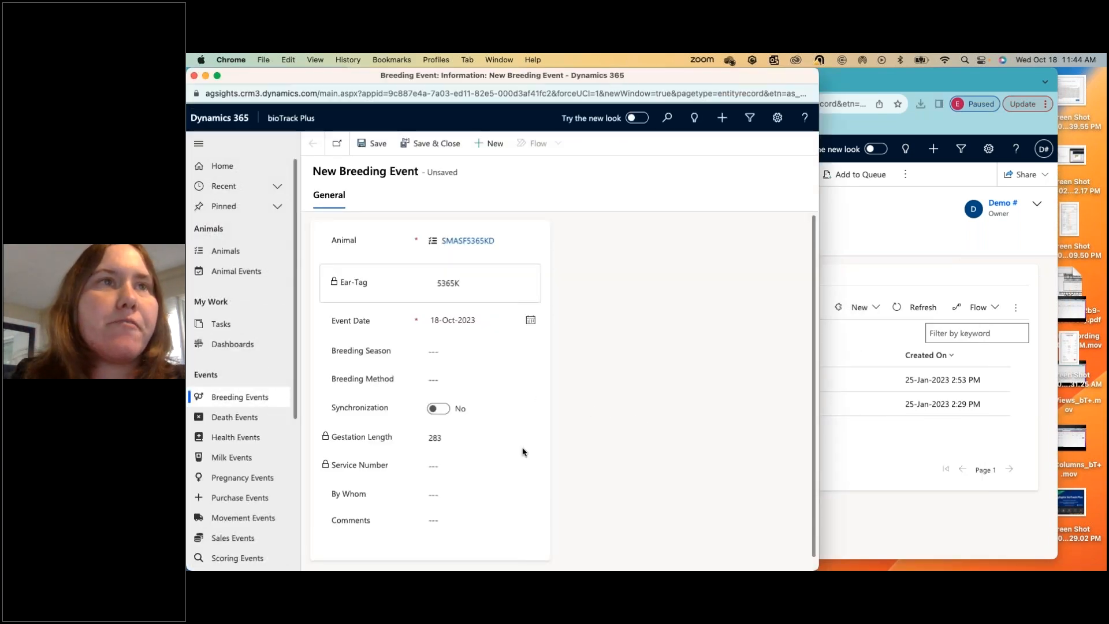
# - Set the breeding method of the new event to AI
pyautogui.scroll(-1, 523, 449)
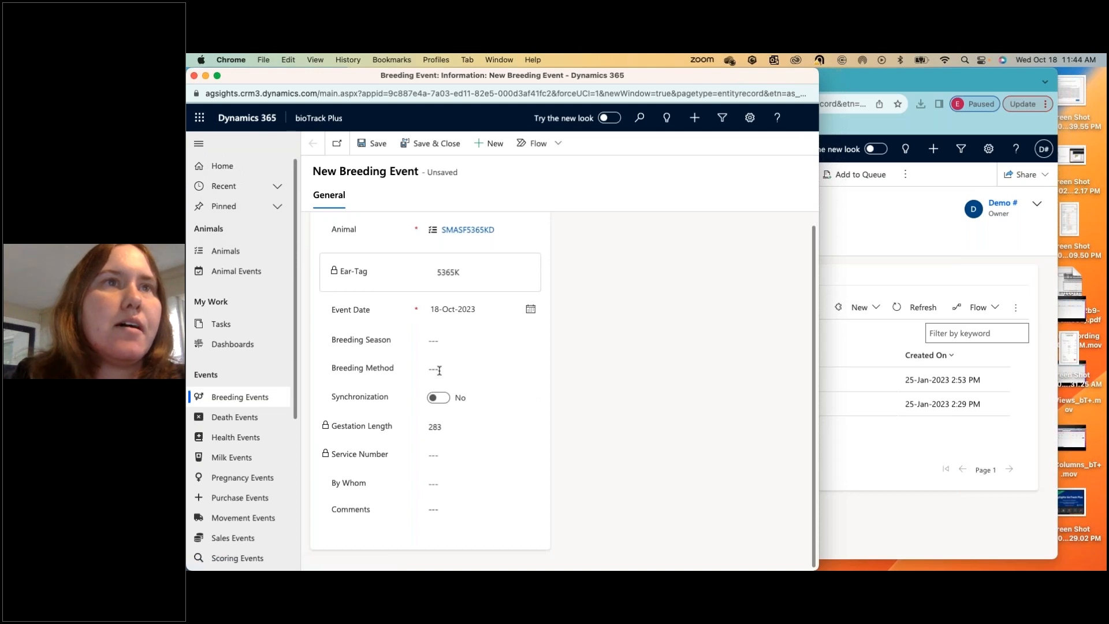
pyautogui.click(446, 371)
pyautogui.click(439, 369)
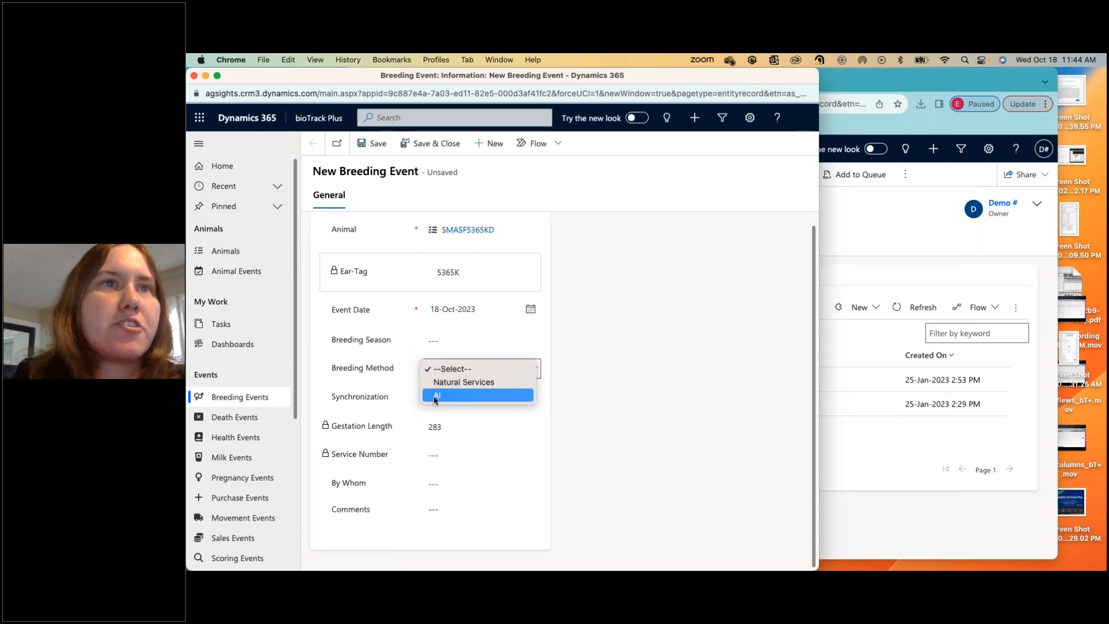
pyautogui.click(435, 396)
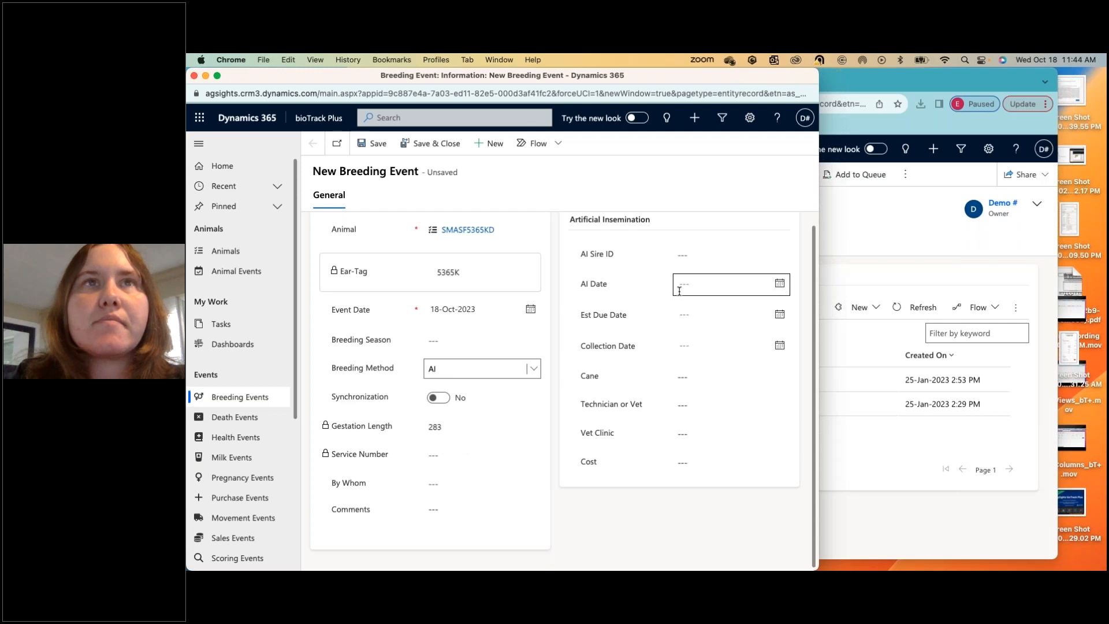
# - Set the AI sire to SMASF9670JD and the AI date to 18-Oct-2023
pyautogui.click(782, 256)
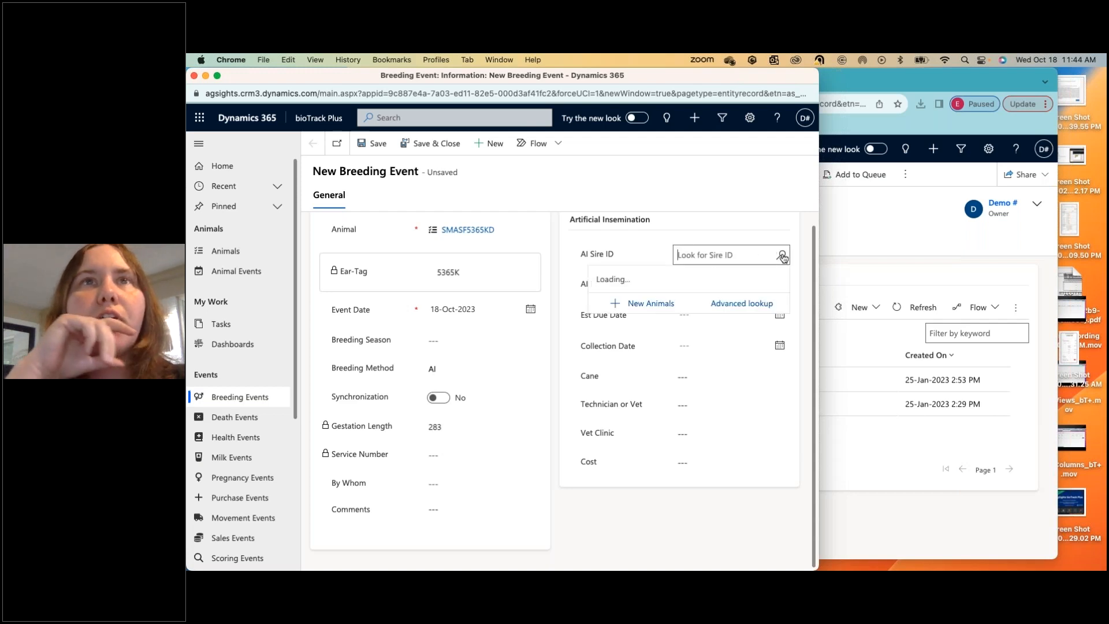
pyautogui.scroll(-2, 719, 357)
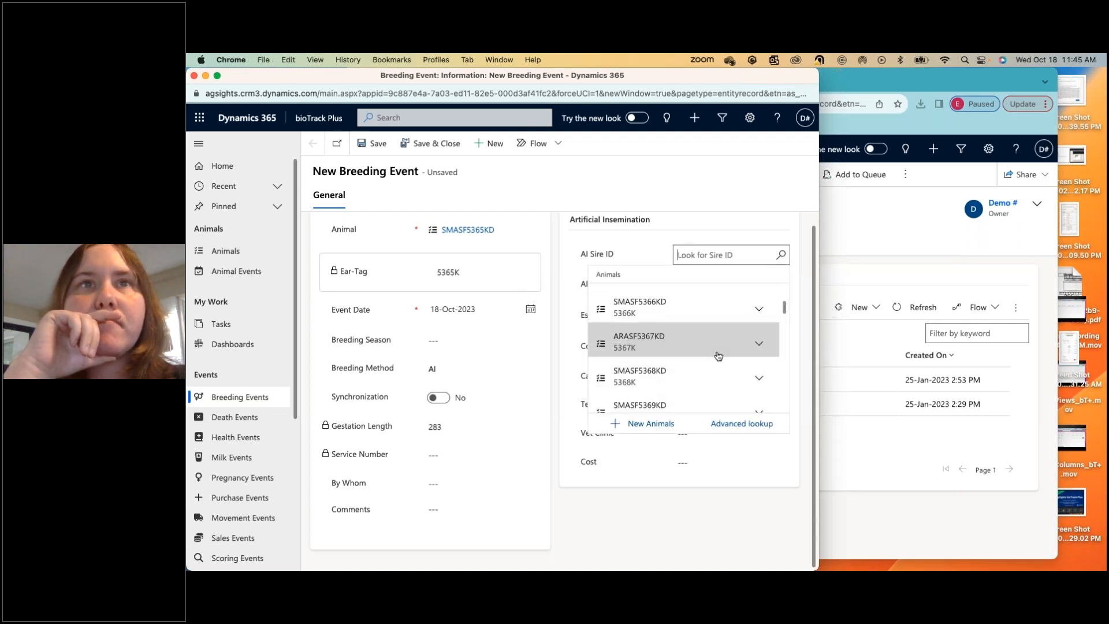
pyautogui.scroll(-10, 718, 357)
pyautogui.scroll(-10, 718, 356)
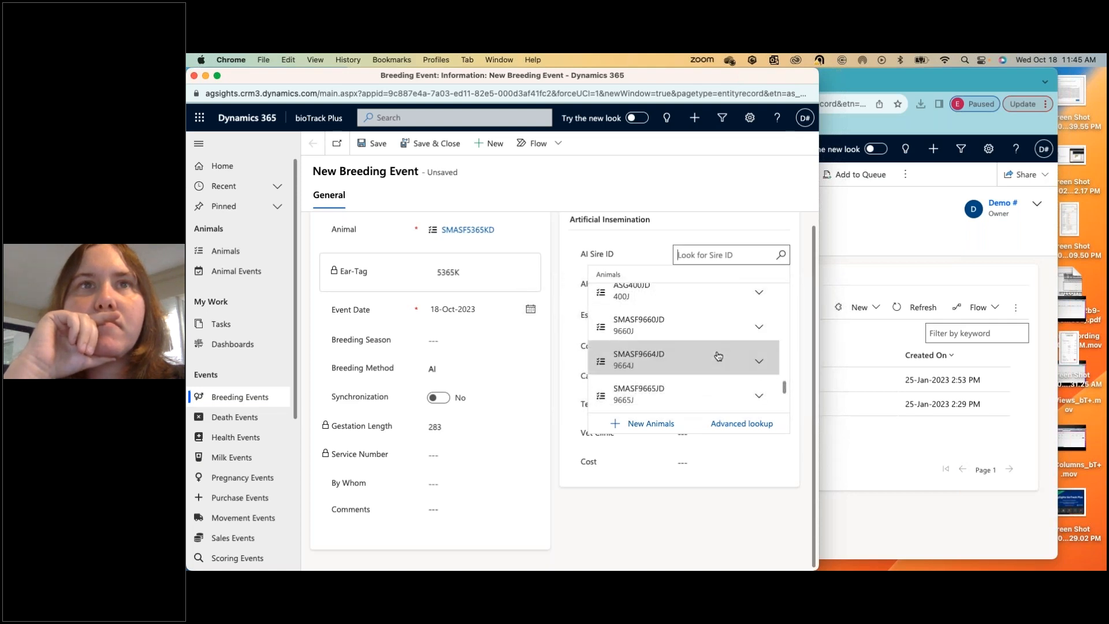
pyautogui.scroll(-3, 718, 357)
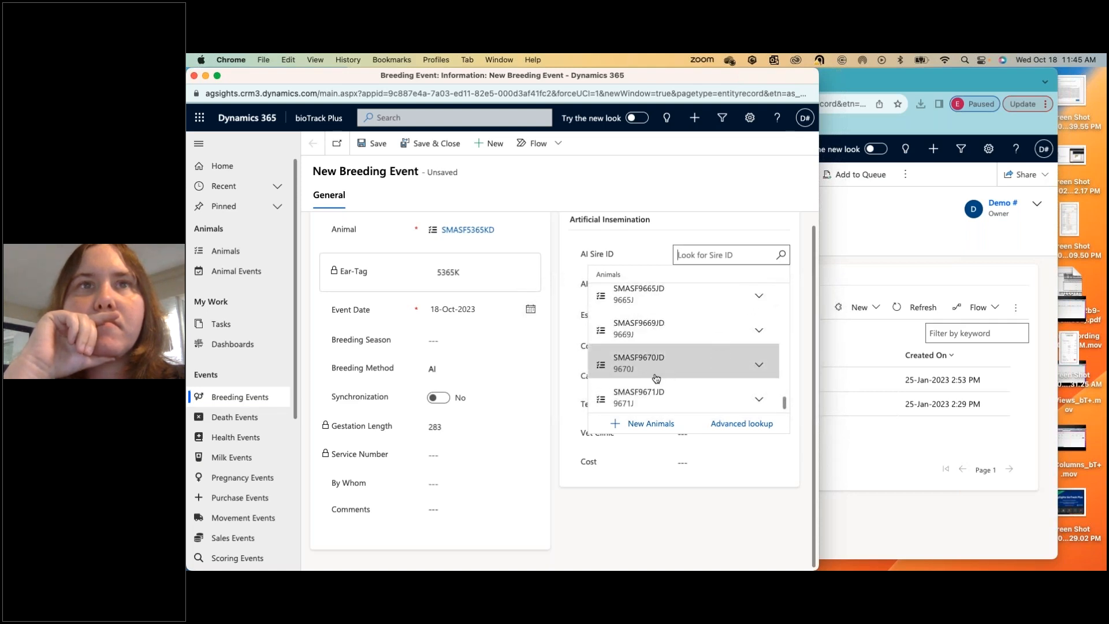
pyautogui.click(686, 363)
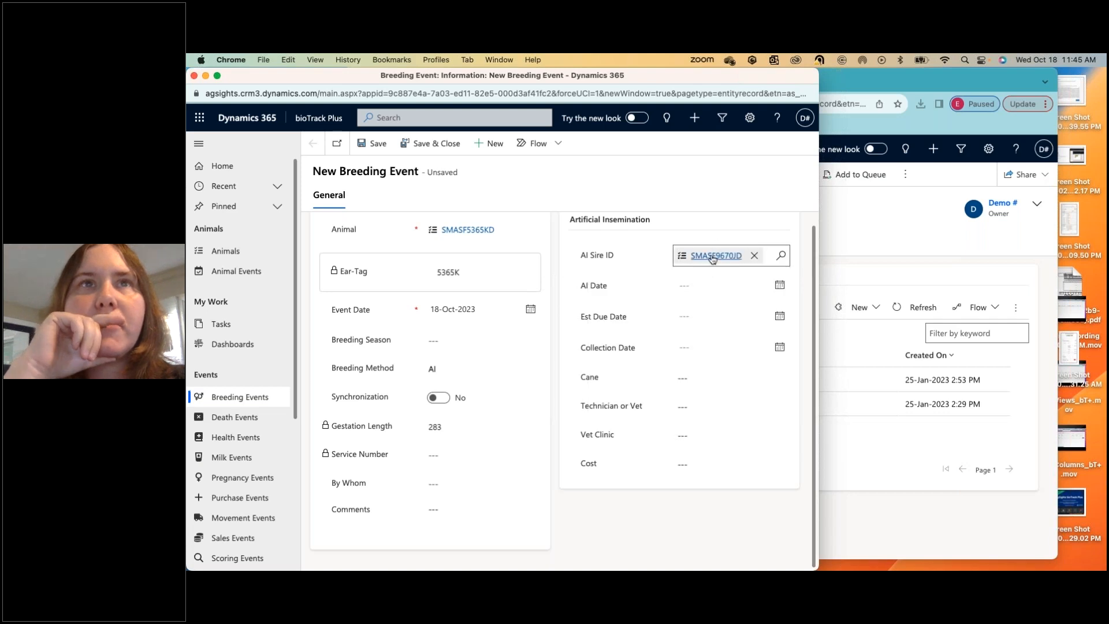
pyautogui.click(779, 286)
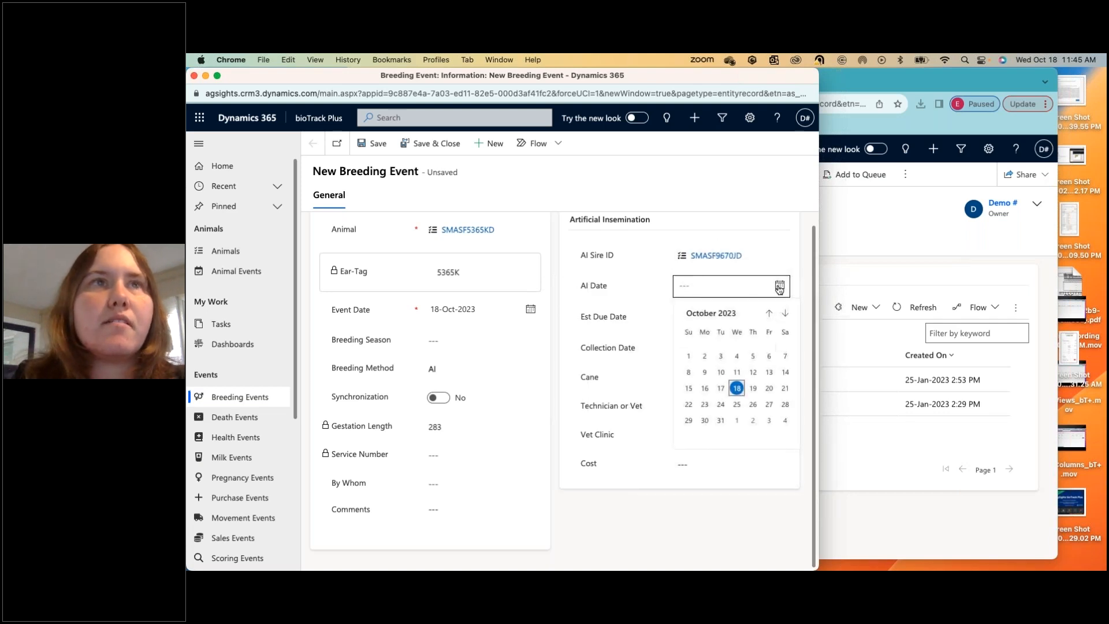
pyautogui.click(736, 388)
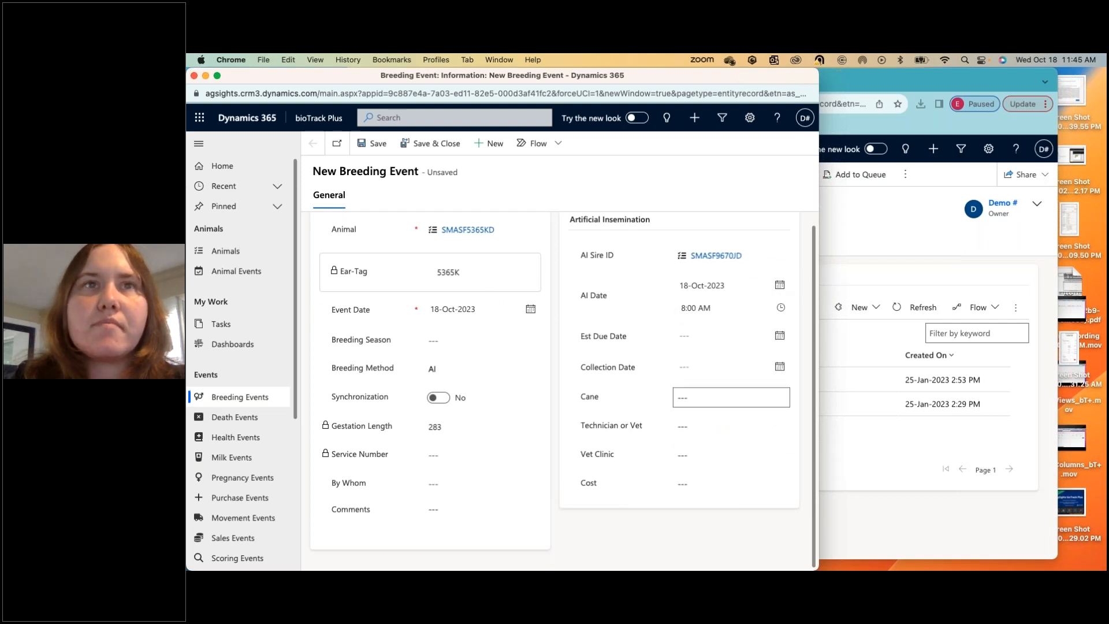
# - Save the AI breeding event, leaving Cane, Technician or Vet, Vet Clinic and Cost blank
pyautogui.click(683, 398)
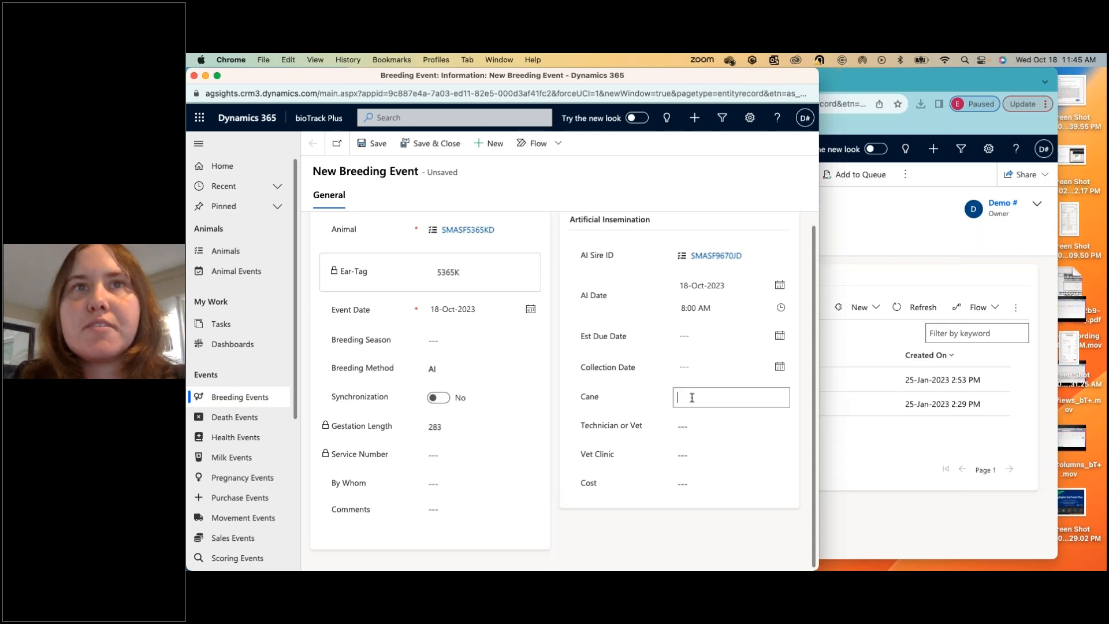
pyautogui.click(683, 427)
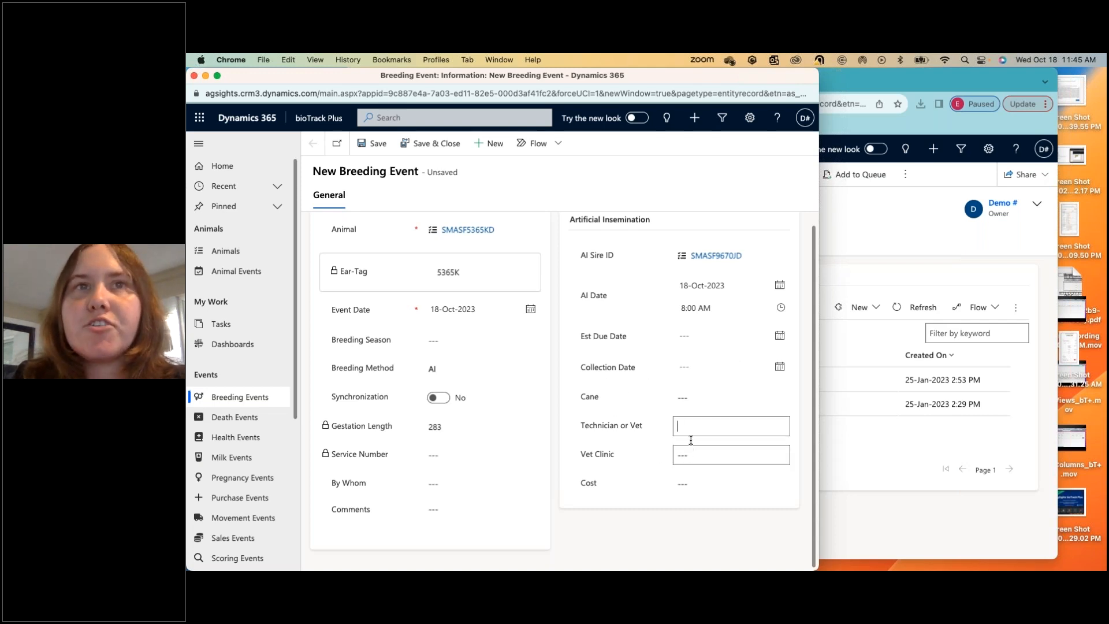
pyautogui.click(684, 456)
pyautogui.click(684, 484)
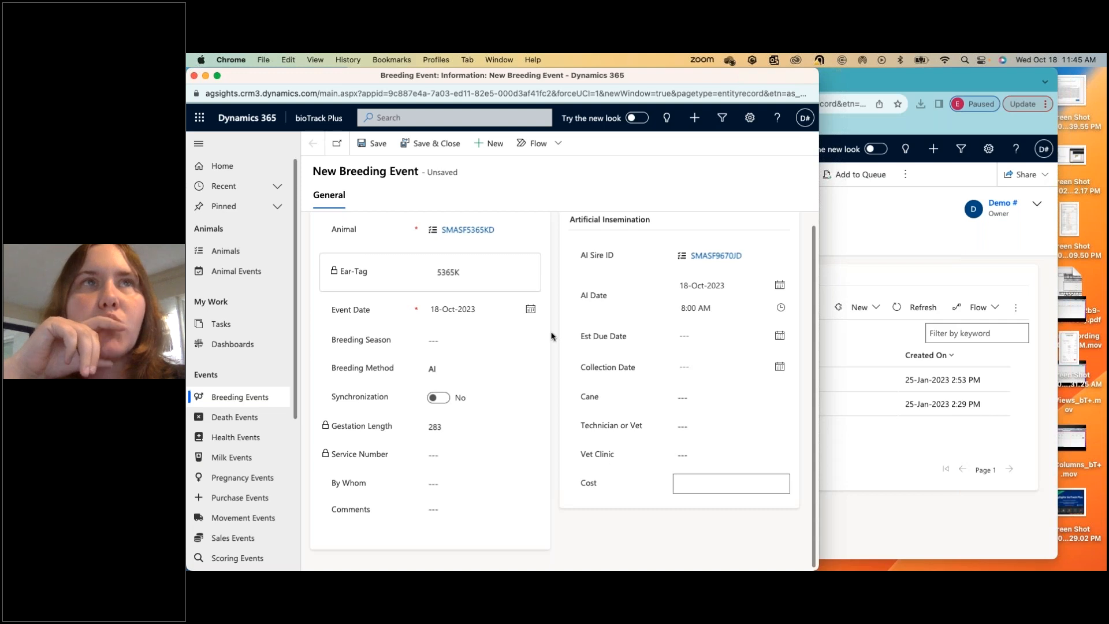
pyautogui.click(375, 145)
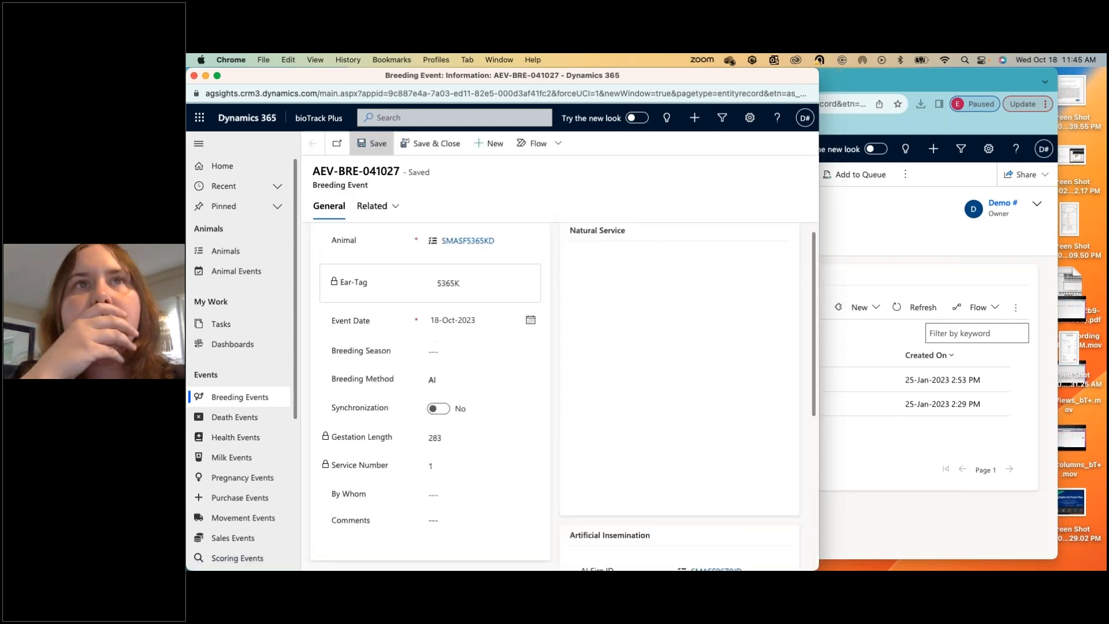
pyautogui.scroll(-3, 589, 469)
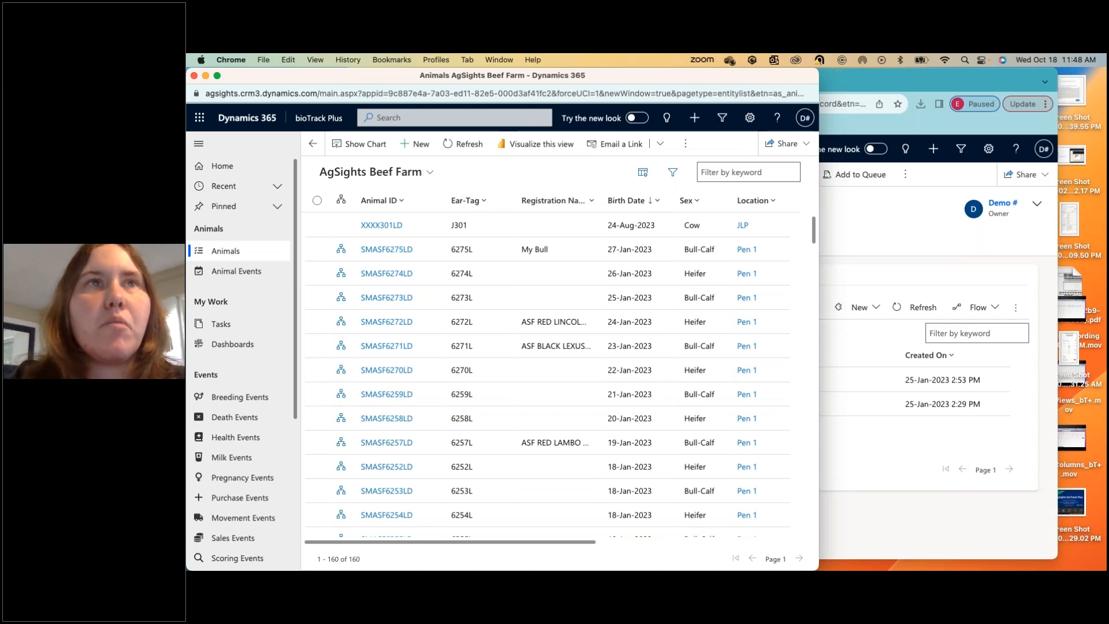
# - Start a new group record from the Groups master data
pyautogui.scroll(-5, 249, 457)
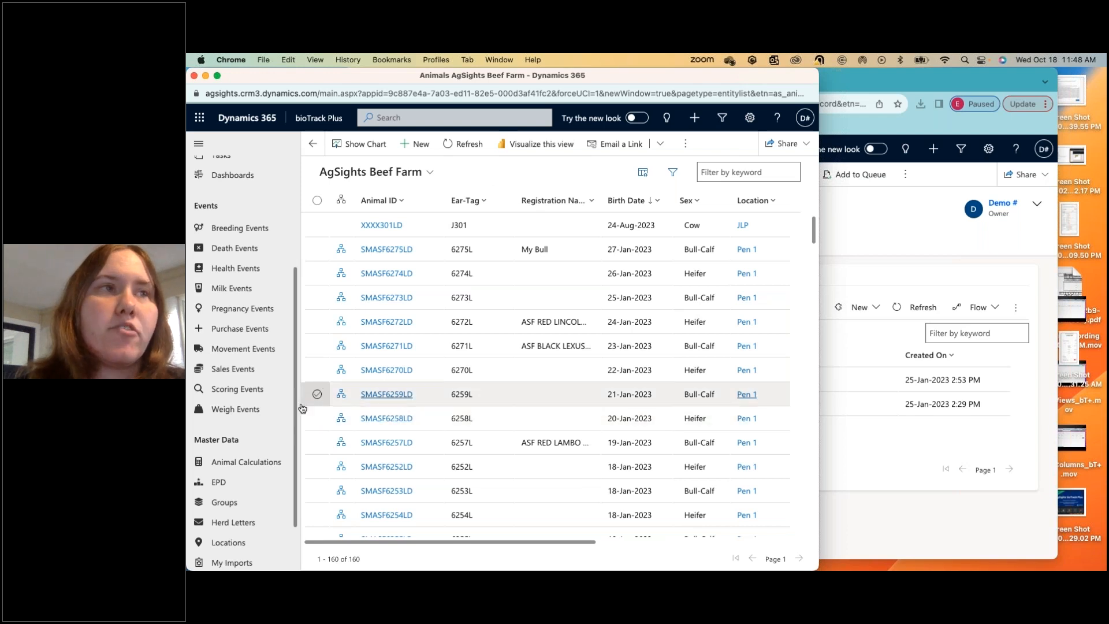
pyautogui.scroll(-1, 237, 458)
pyautogui.scroll(-1, 248, 462)
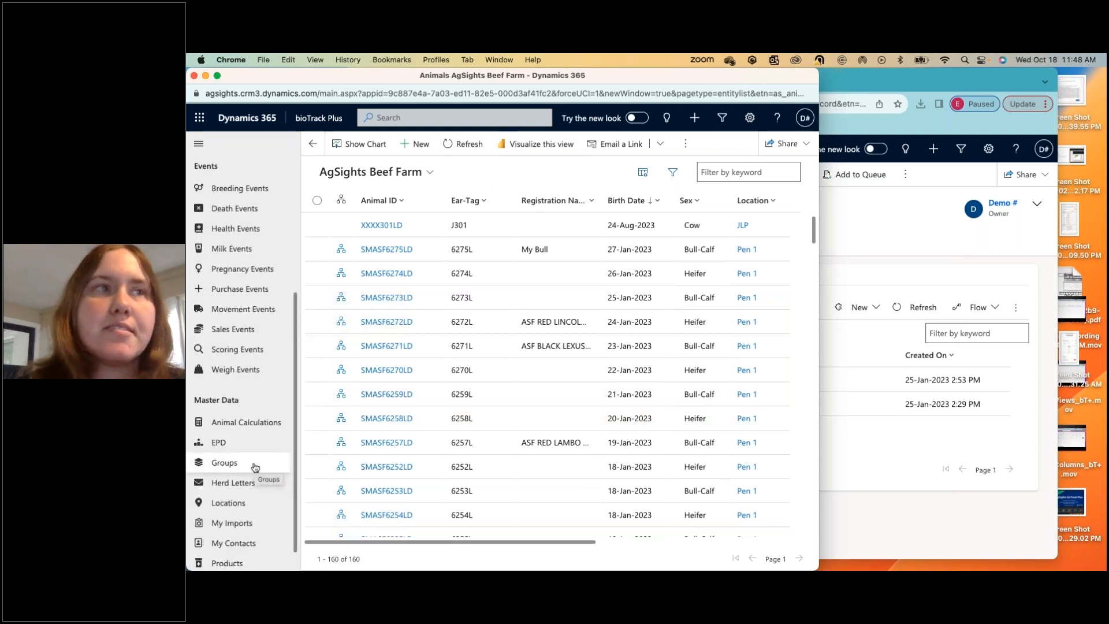
pyautogui.click(255, 467)
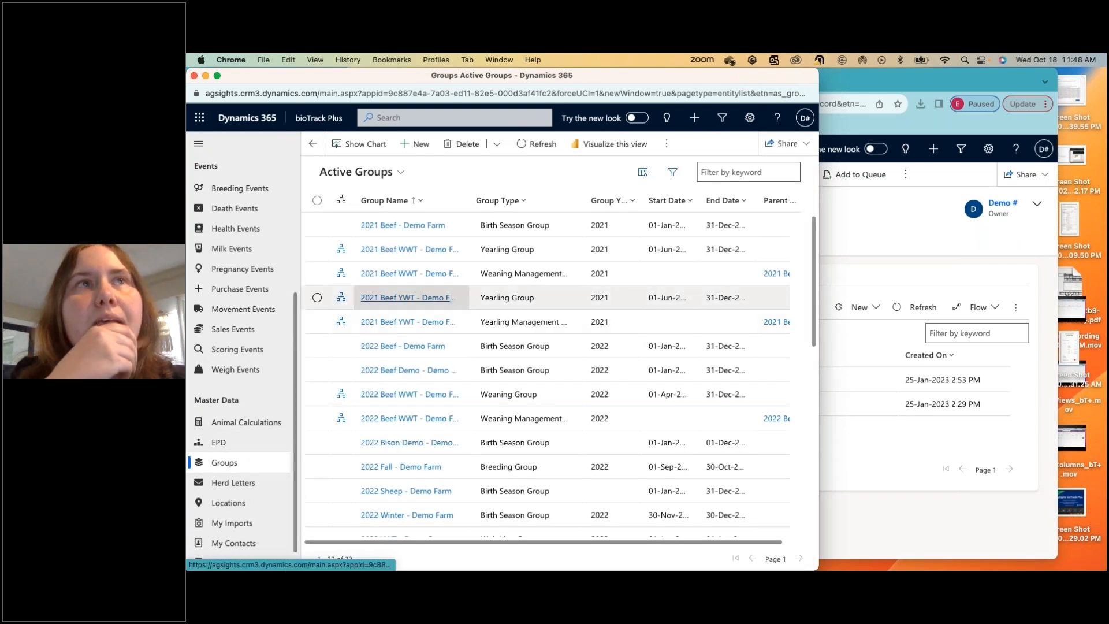
pyautogui.click(420, 144)
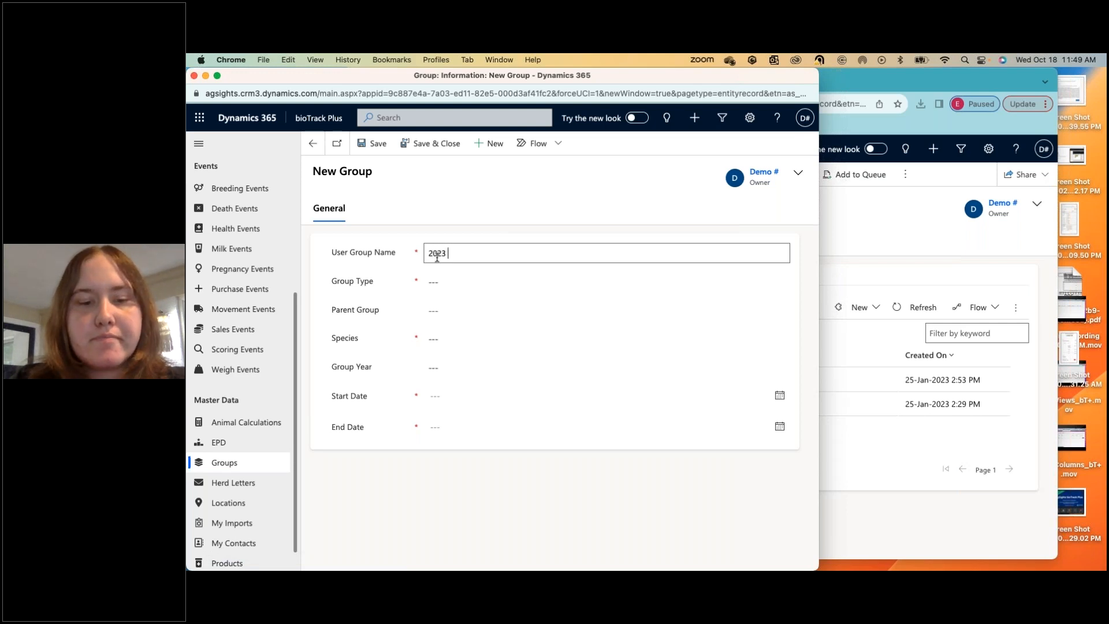
# - Name the new group 2023 Rams and set its group type to Multi-Sire Group
pyautogui.write('Rams')
pyautogui.click(451, 283)
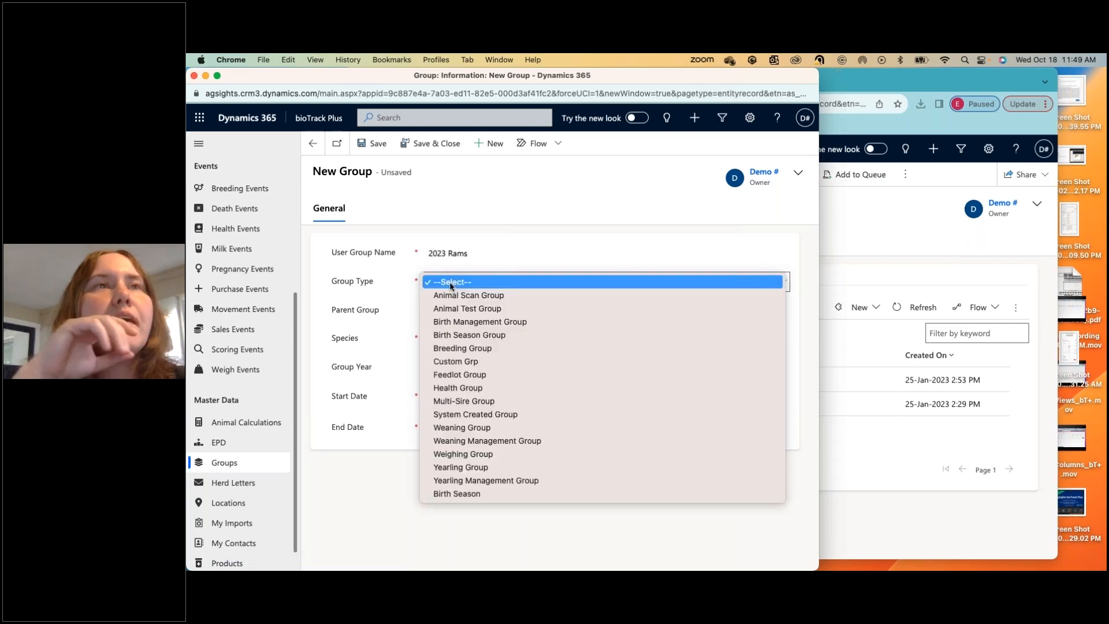
pyautogui.click(444, 401)
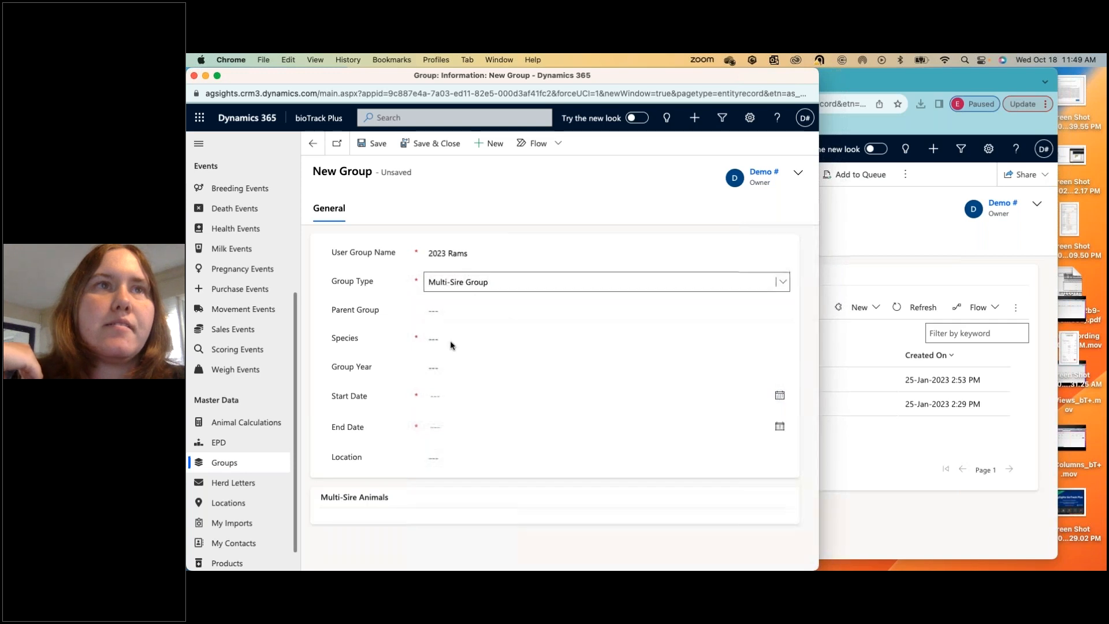
# - Set the group's species to Beef Cattle and its group year to 2023
pyautogui.click(451, 341)
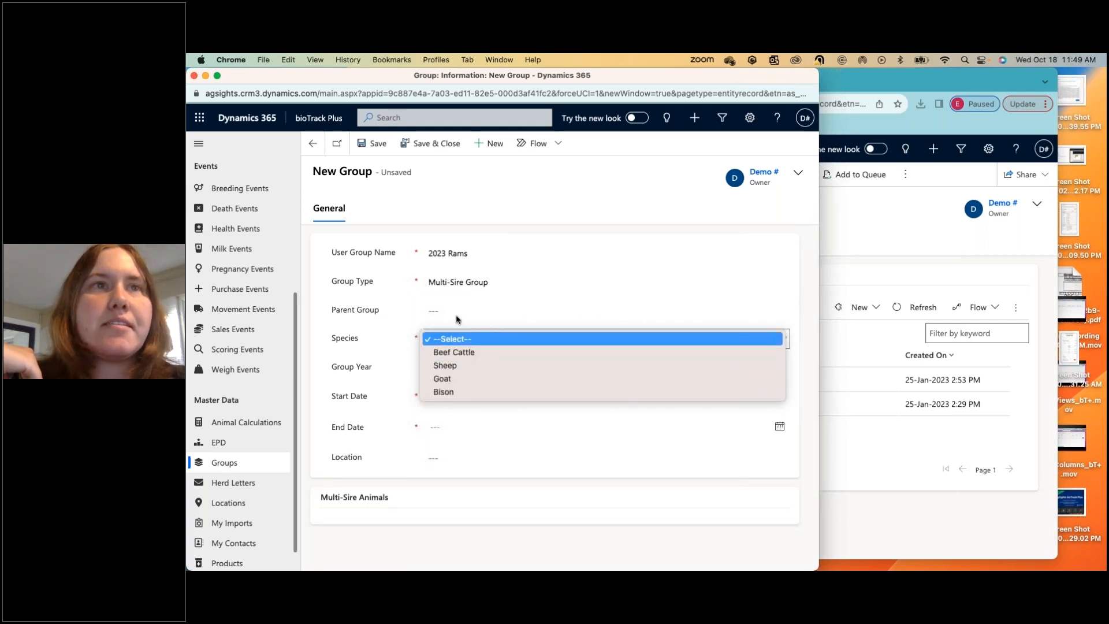
pyautogui.click(449, 352)
pyautogui.click(450, 366)
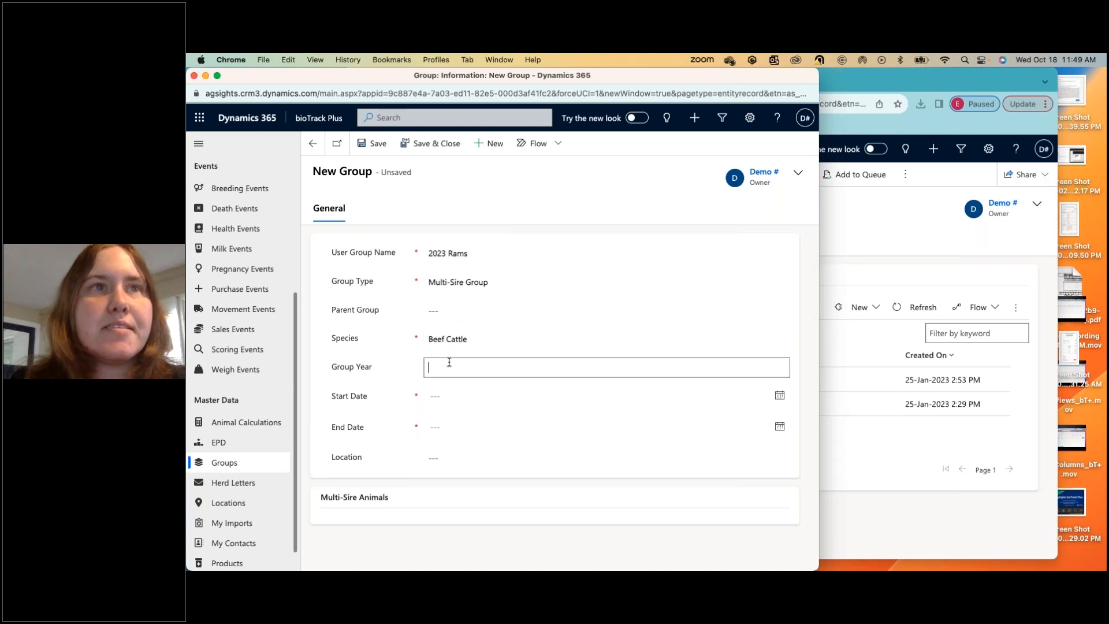
pyautogui.write('2023')
# - Set the group's start date to 01-Jan-2023 and its end date to 31-Jan-2023
pyautogui.click(456, 399)
pyautogui.click(450, 395)
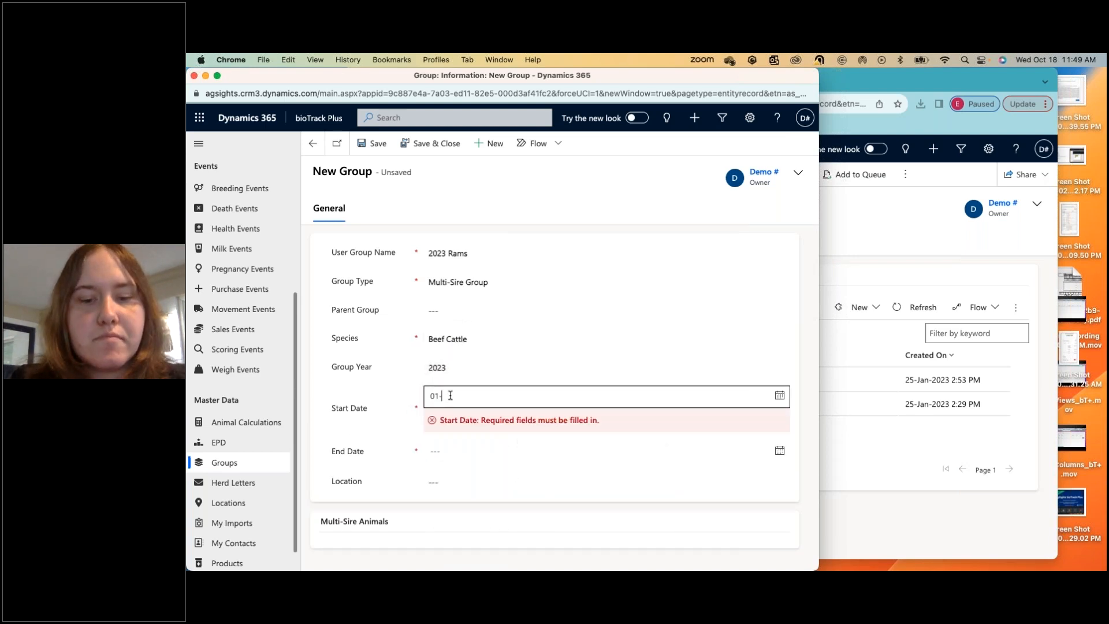
pyautogui.write('01-Jan-2023')
pyautogui.click(383, 428)
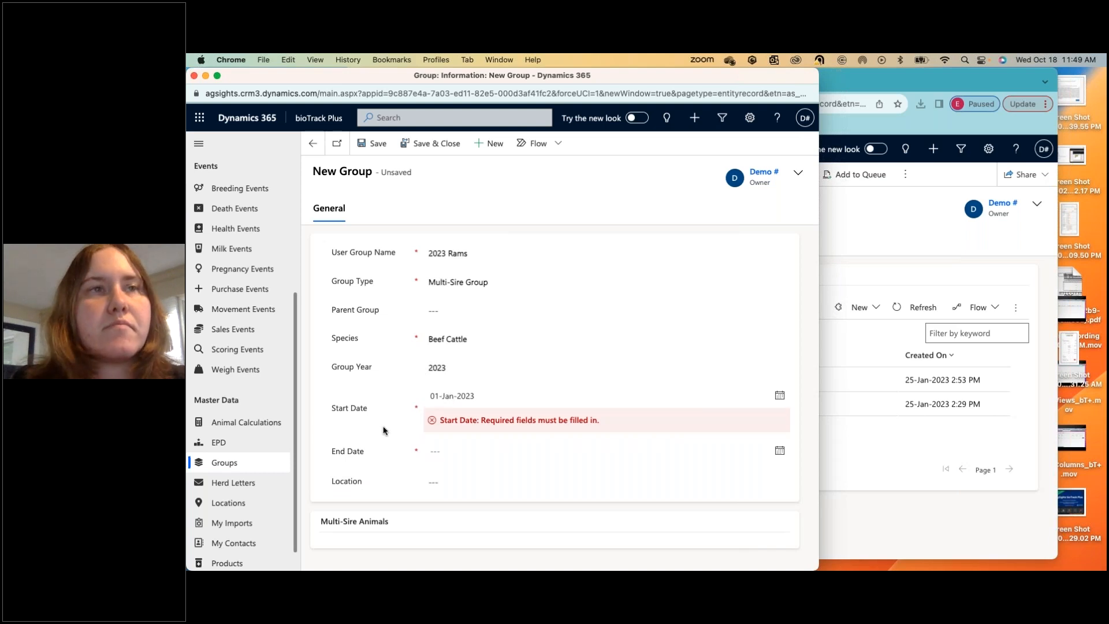
pyautogui.click(429, 433)
pyautogui.write('1')
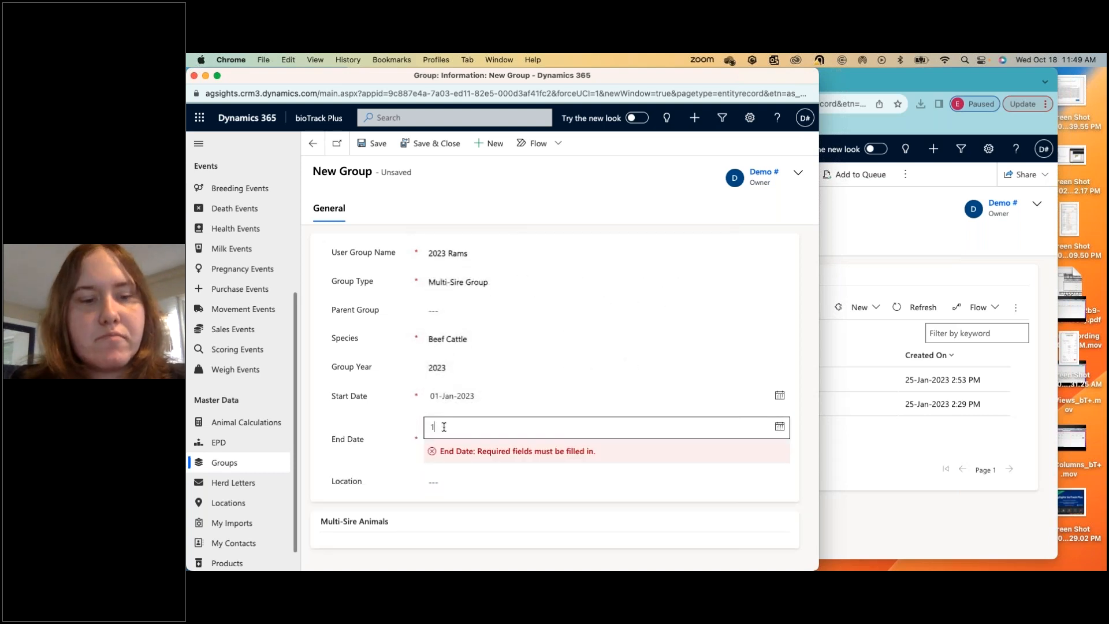
pyautogui.press('BackSpace')
pyautogui.press('BackSpace')
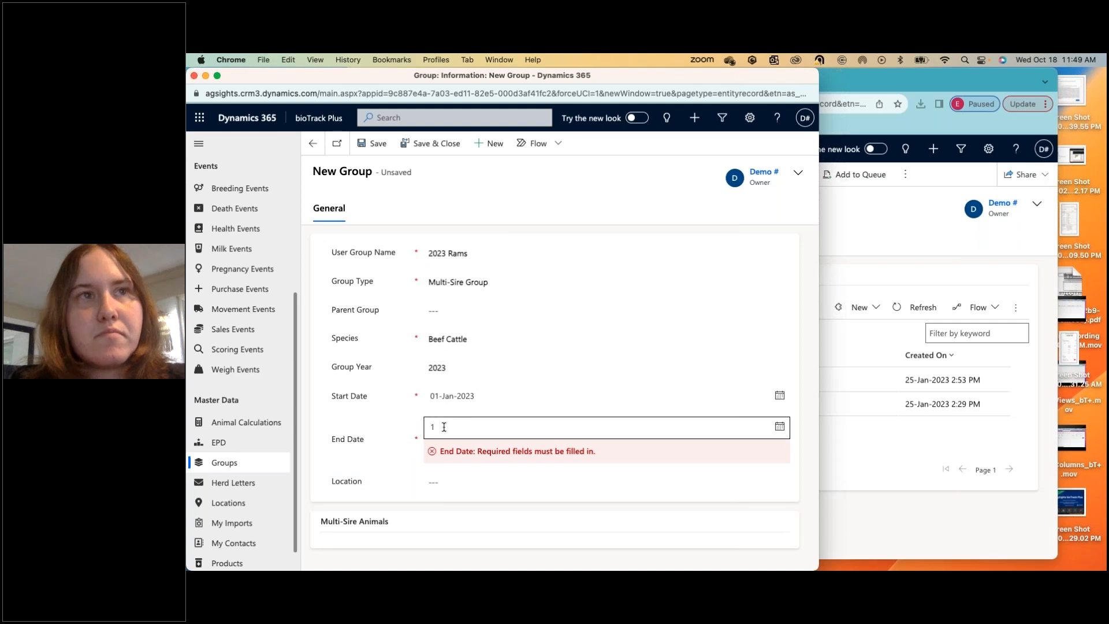
pyautogui.write('-2023')
pyautogui.click(384, 456)
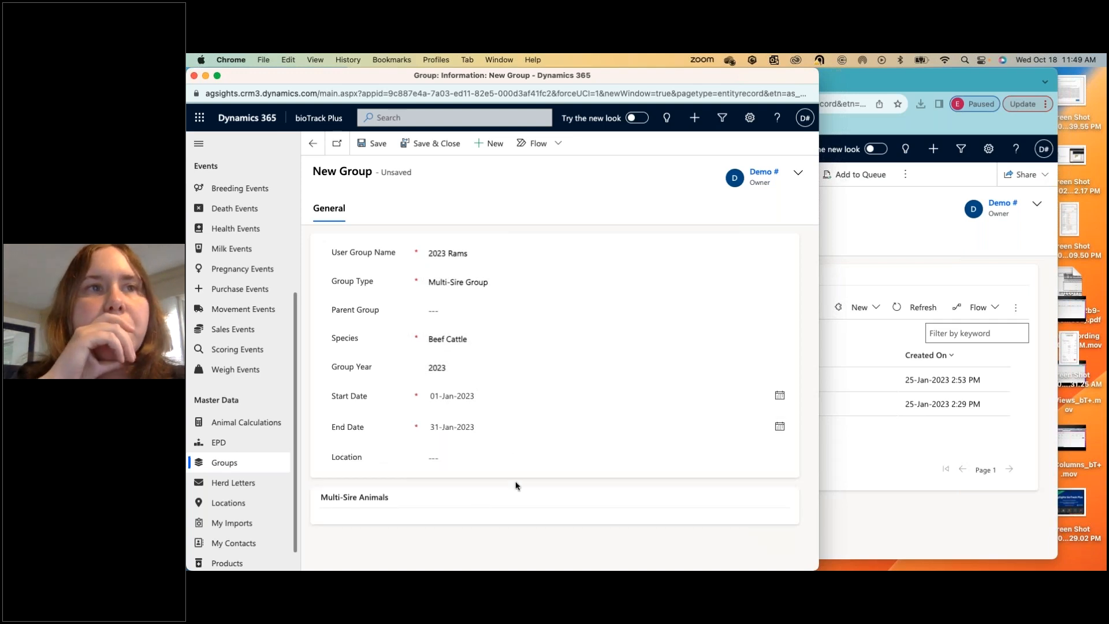
# - Set the group's location to AgSights Accelerated Sheep and save the group
pyautogui.click(457, 462)
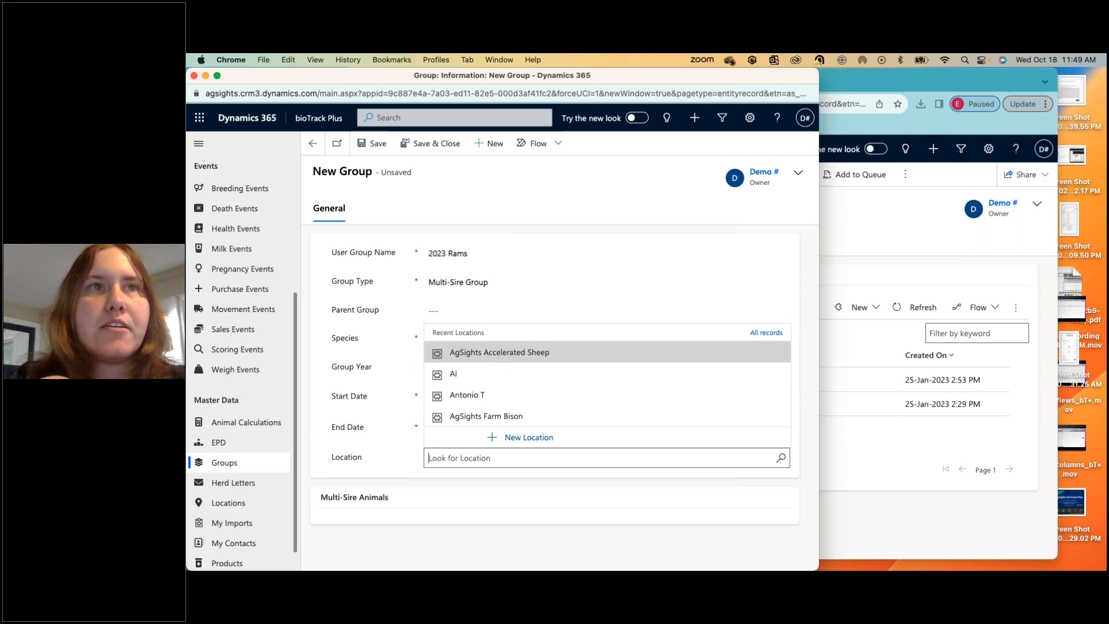
pyautogui.click(470, 360)
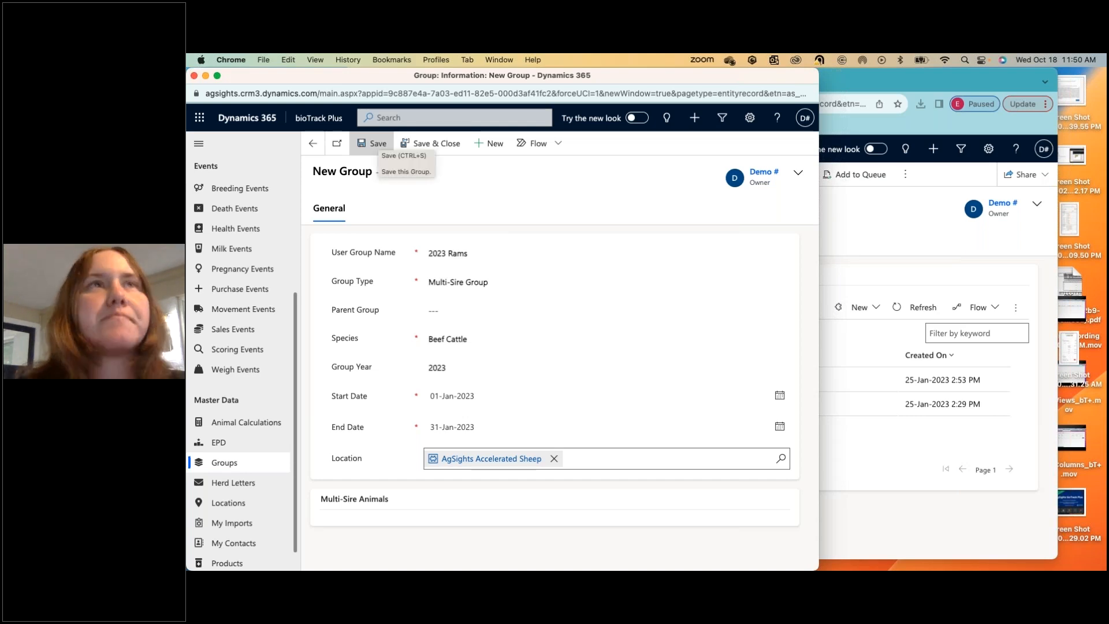
pyautogui.click(373, 146)
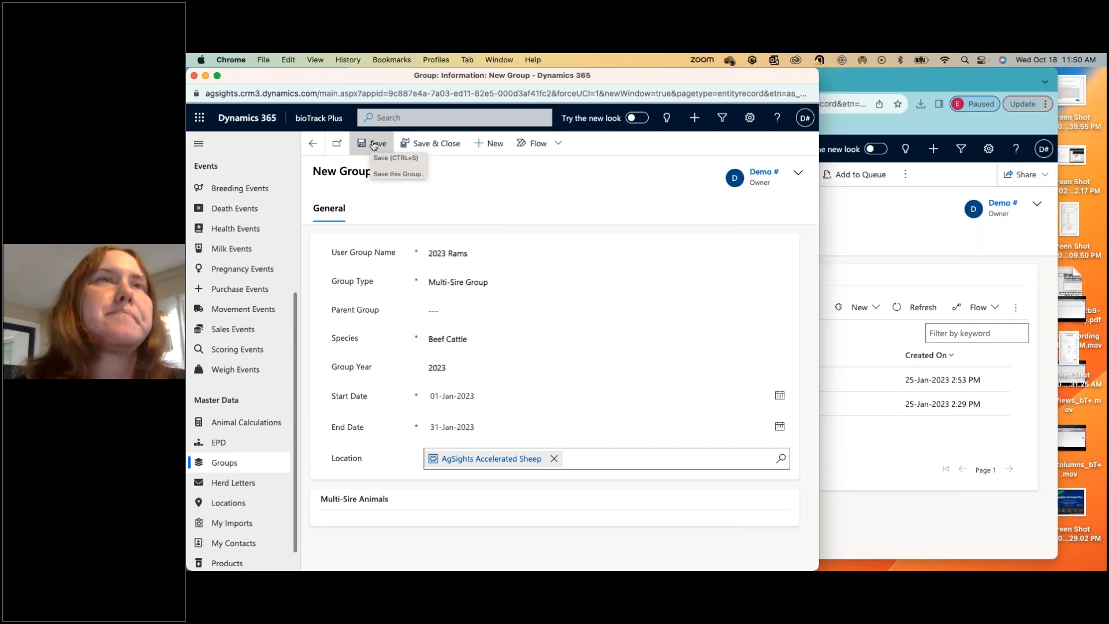
pyautogui.click(374, 145)
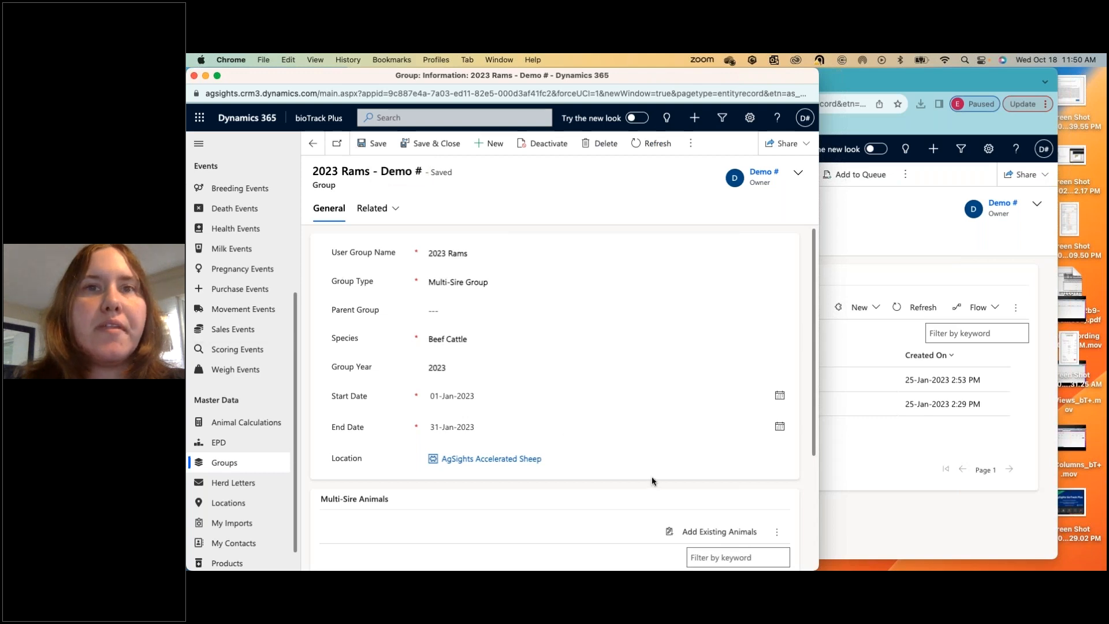
# - Search the existing animals for ASAS to add to the group's Multi-Sire Animals
pyautogui.scroll(-2, 652, 481)
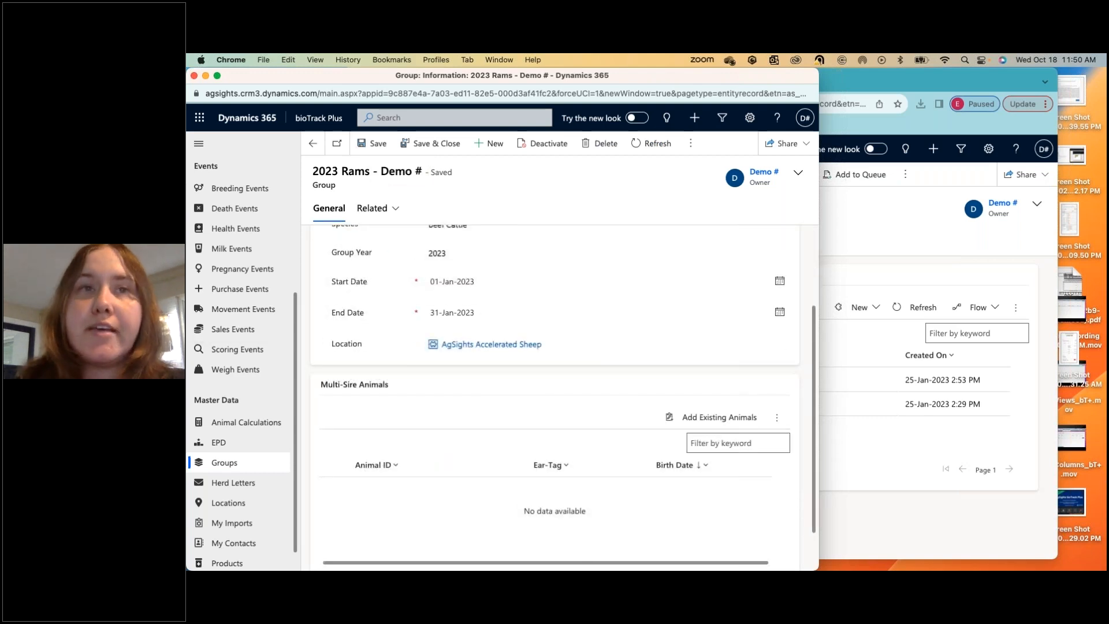
pyautogui.scroll(-1, 560, 452)
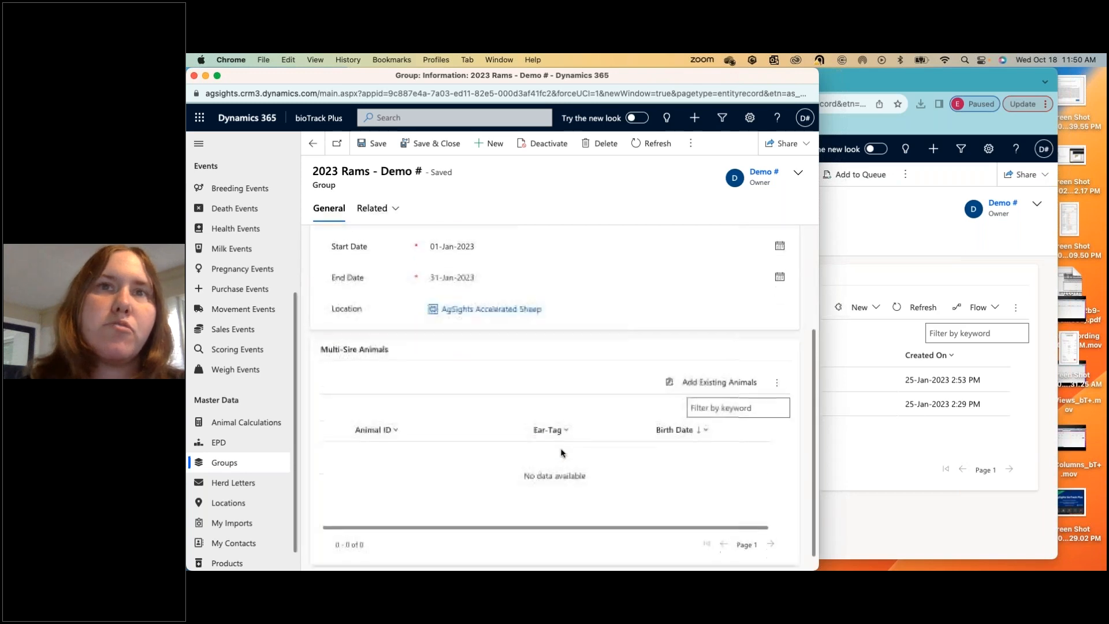
pyautogui.click(777, 379)
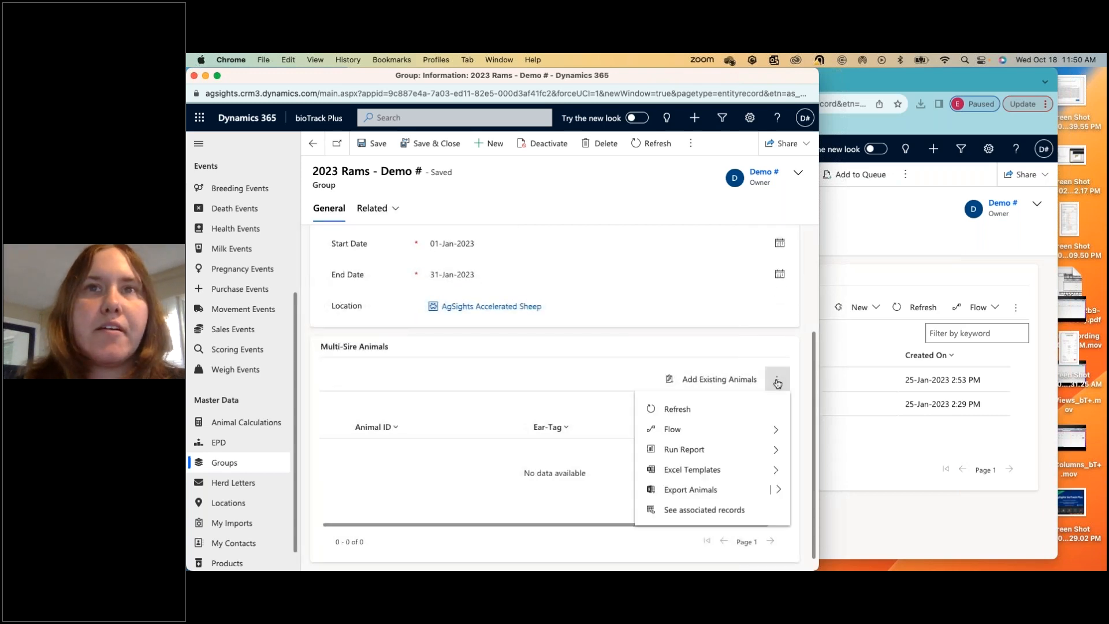
pyautogui.click(697, 380)
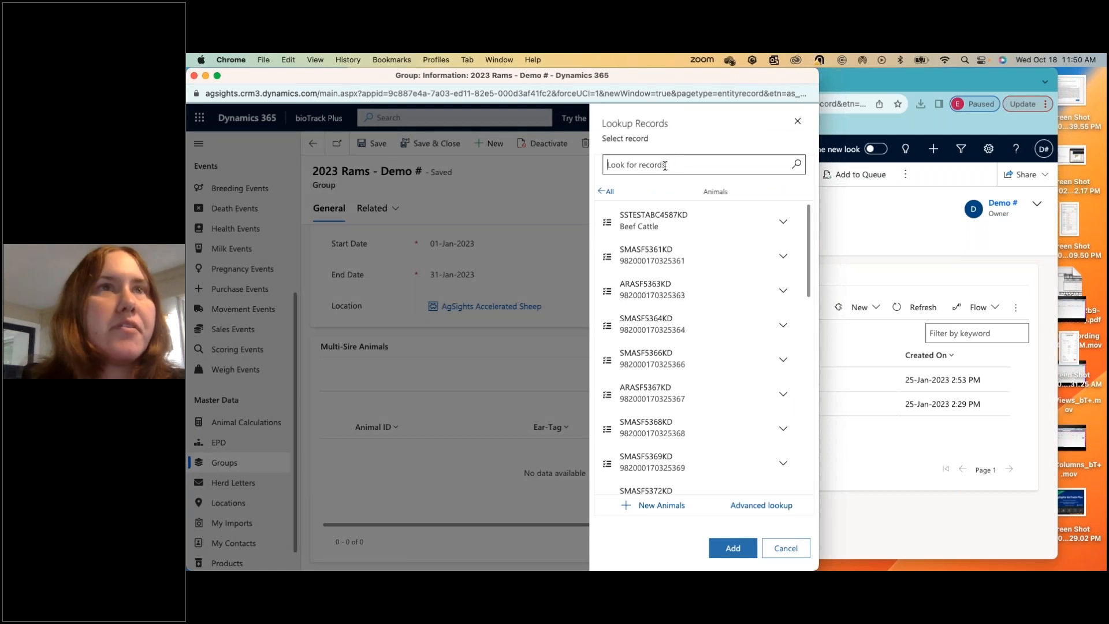
pyautogui.write('ASAS')
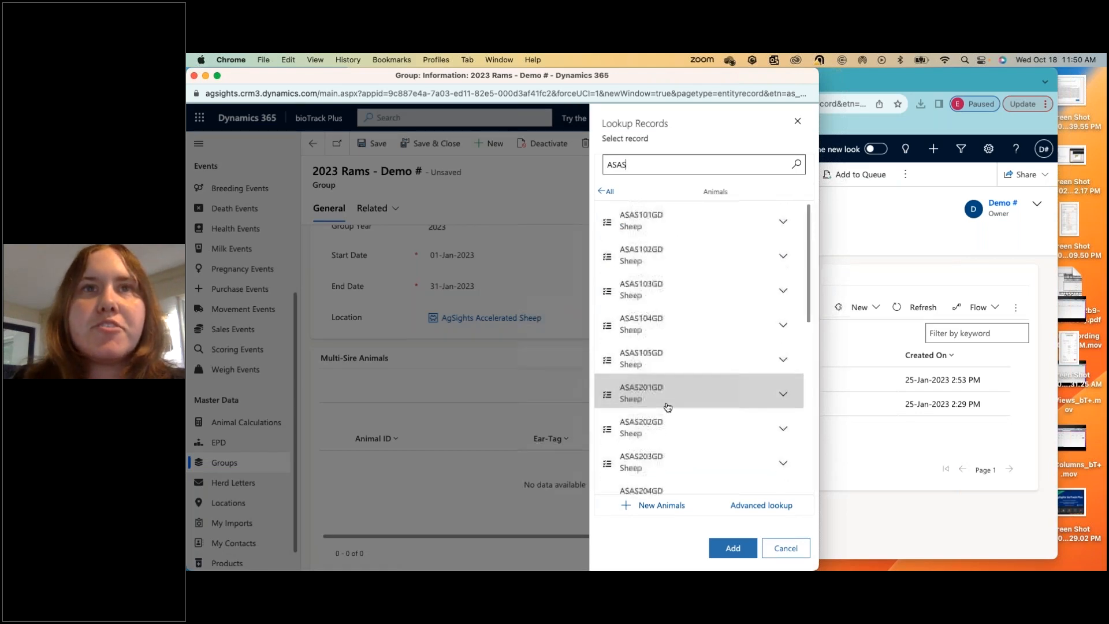
pyautogui.scroll(-2, 664, 418)
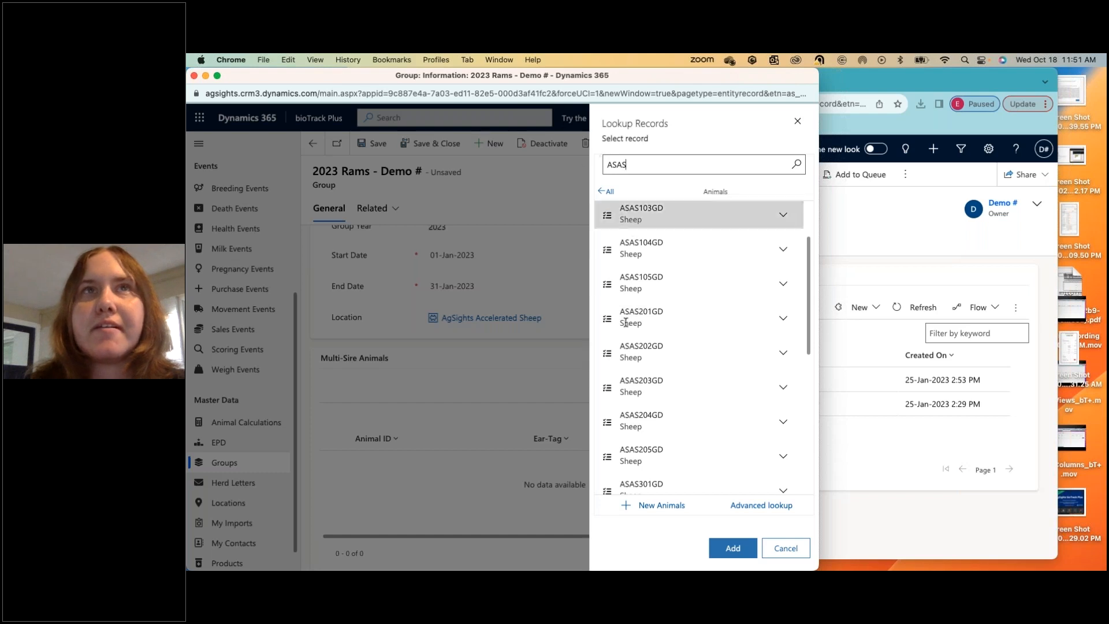
# - Add the sheep ASAS201GD, ASAS202GD, ASAS203GD, ASAS204GD and ASAS205GD to the group's Multi-Sire Animals
pyautogui.click(633, 319)
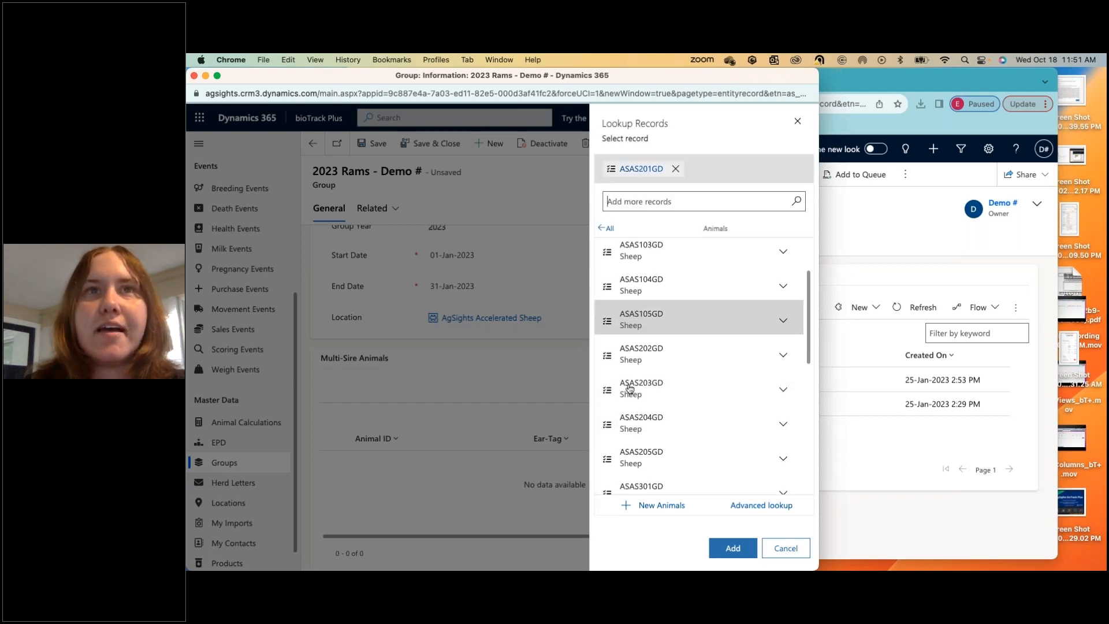
pyautogui.click(630, 385)
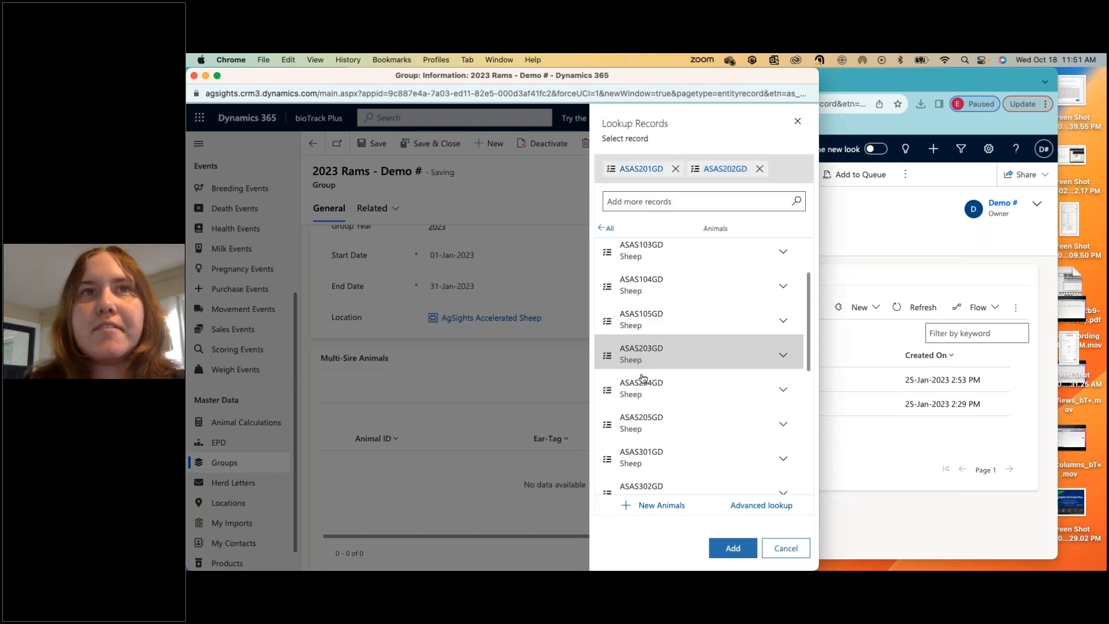
pyautogui.click(640, 354)
pyautogui.click(640, 355)
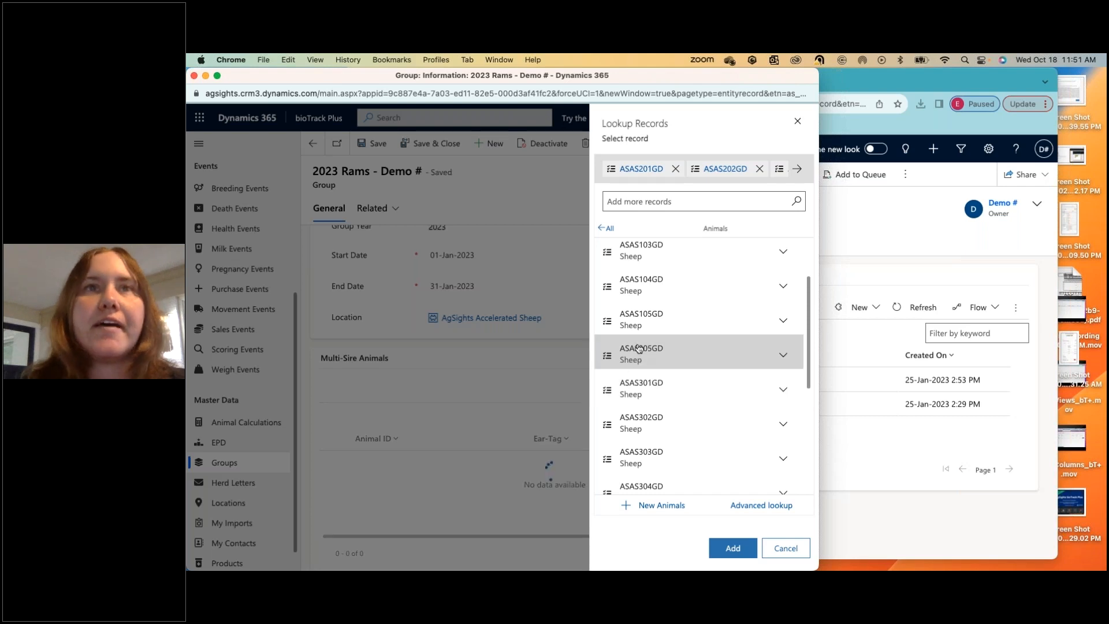
pyautogui.click(640, 354)
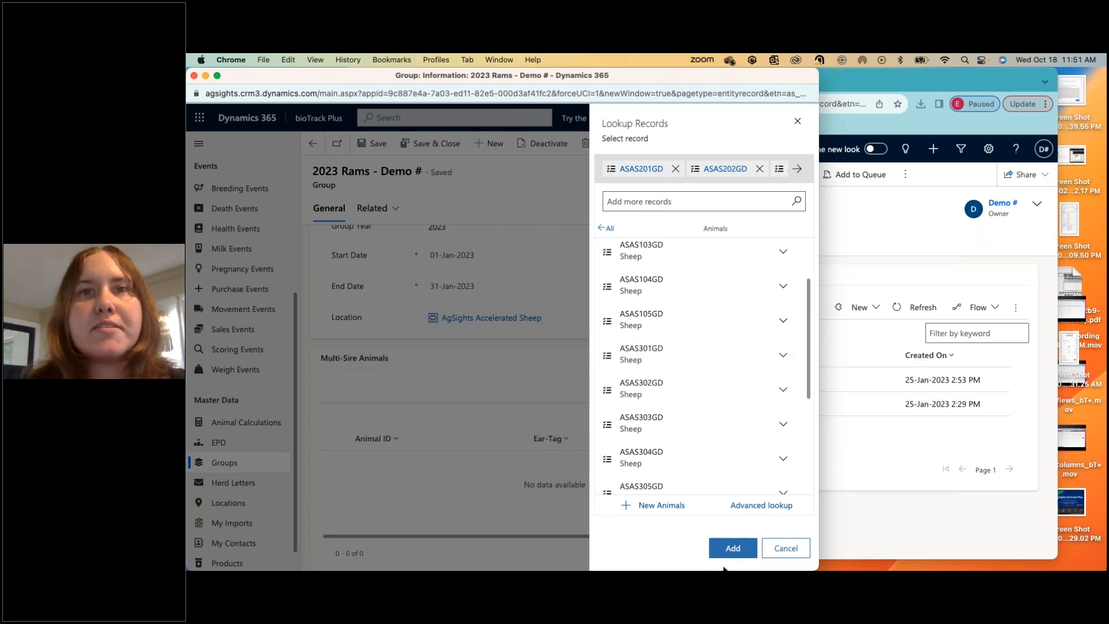
pyautogui.click(733, 548)
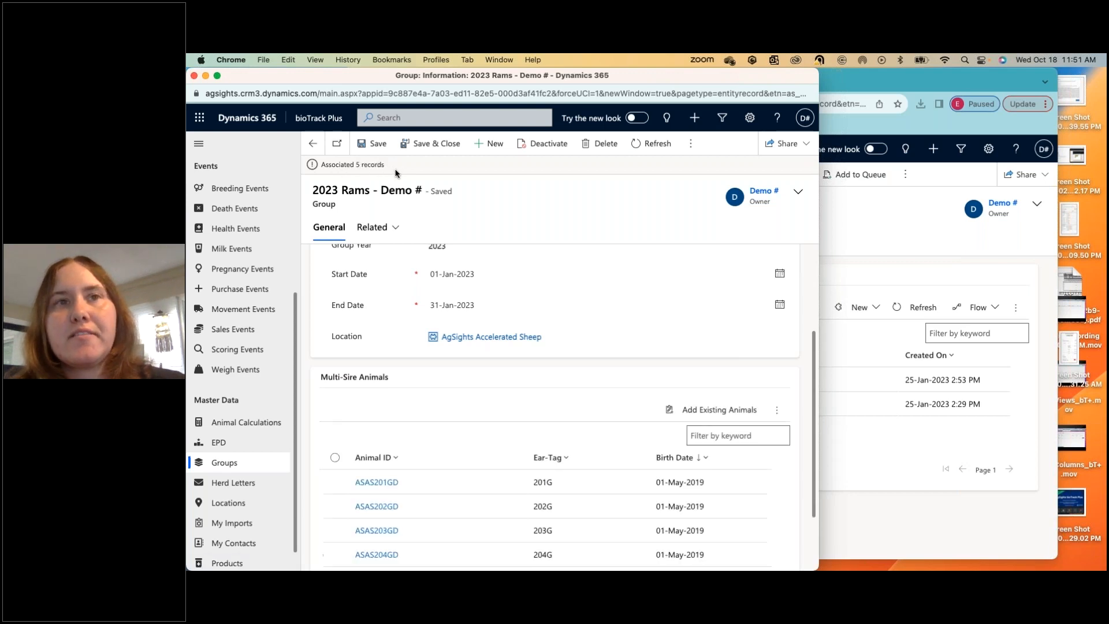
# - Review the details and the Multi-Sire Animals list of the 2023 Rams group
pyautogui.scroll(-3, 529, 555)
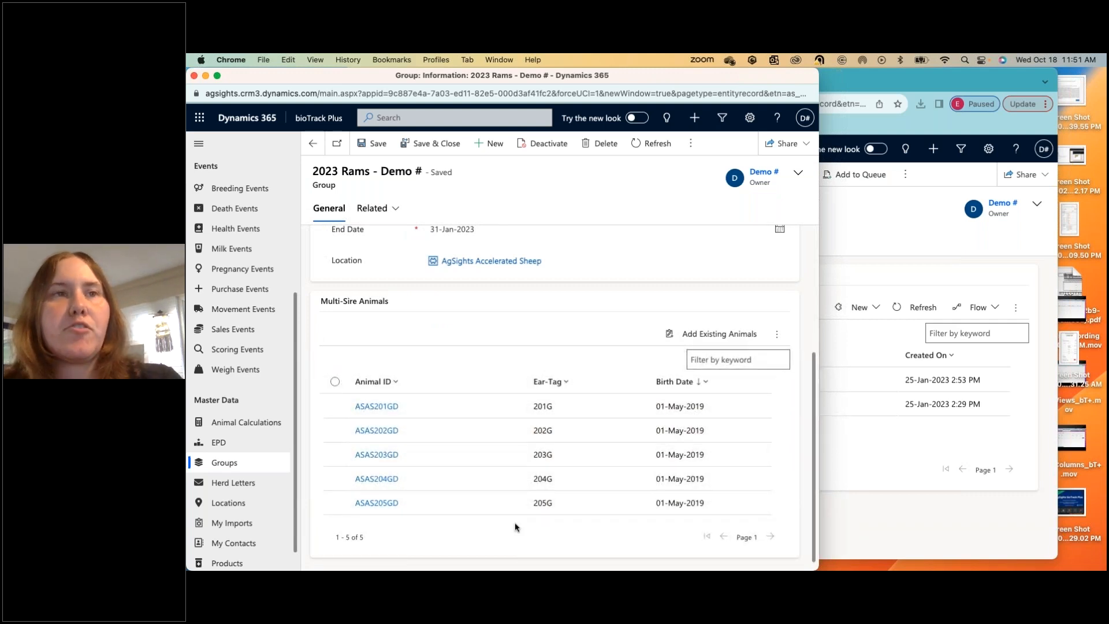
pyautogui.scroll(5, 516, 527)
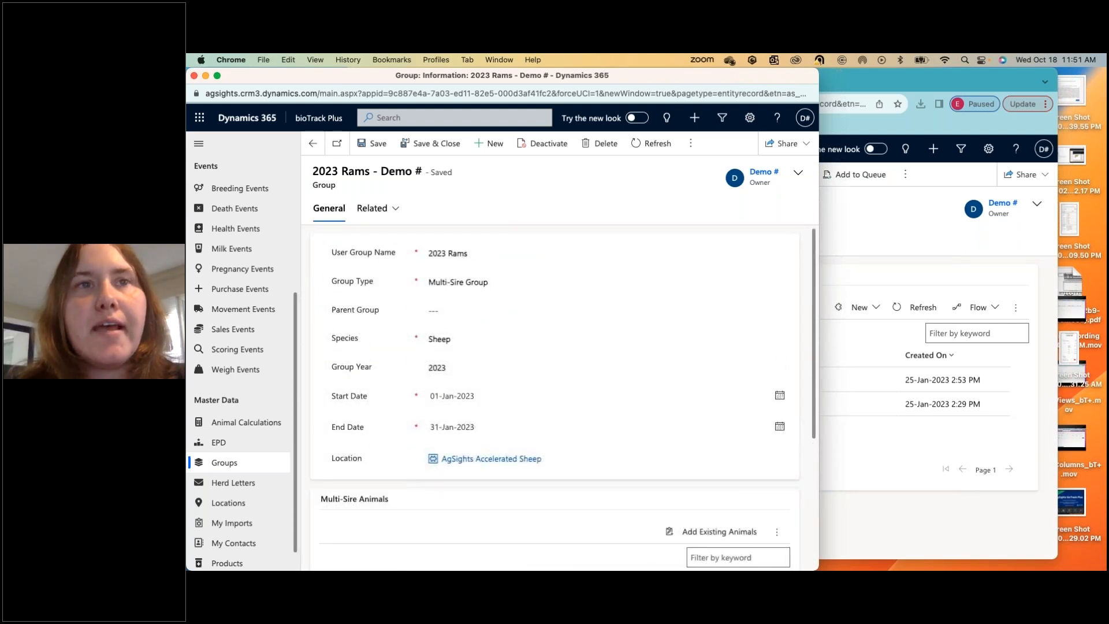
pyautogui.scroll(-4, 516, 527)
pyautogui.scroll(-2, 516, 520)
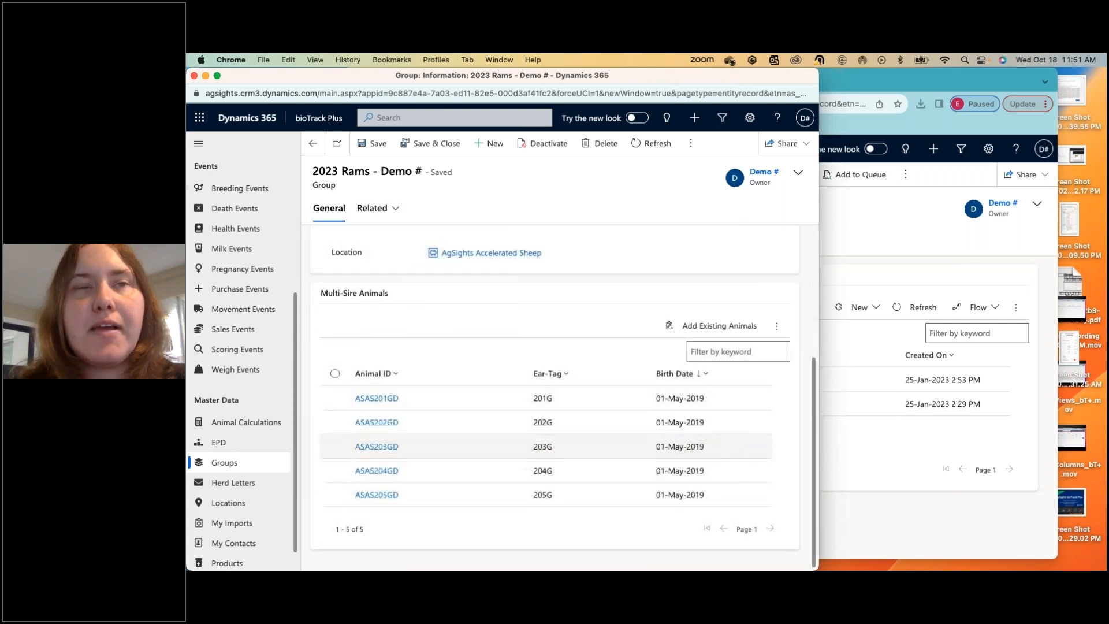
pyautogui.scroll(4, 459, 367)
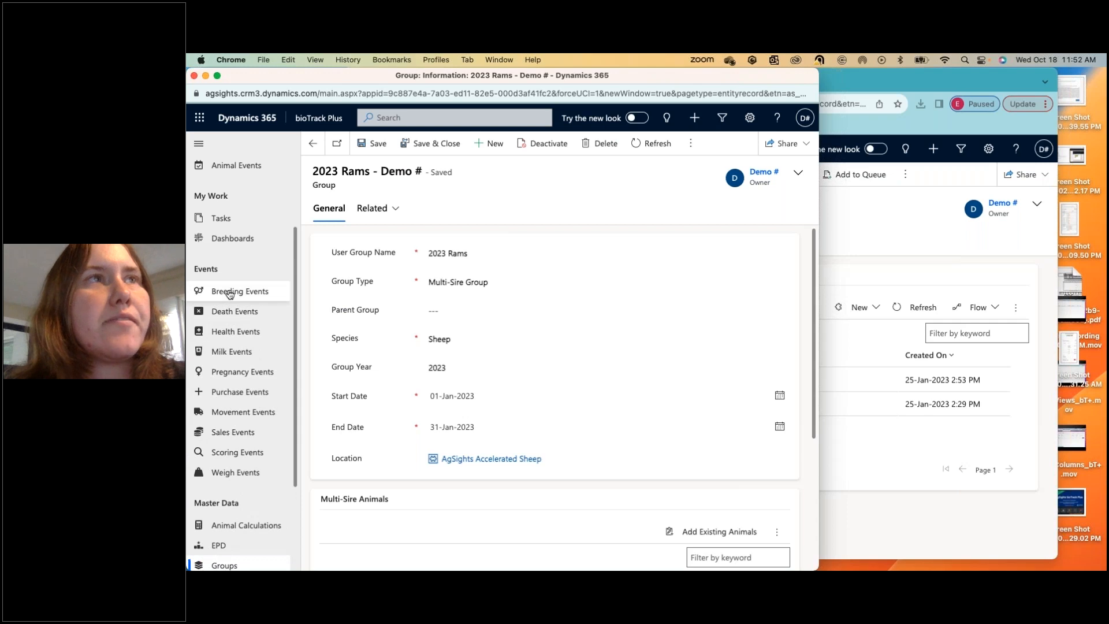
# - Open the active breeding events and examine their AI Date, Sire ID and Multi-Sire Group columns
pyautogui.click(230, 293)
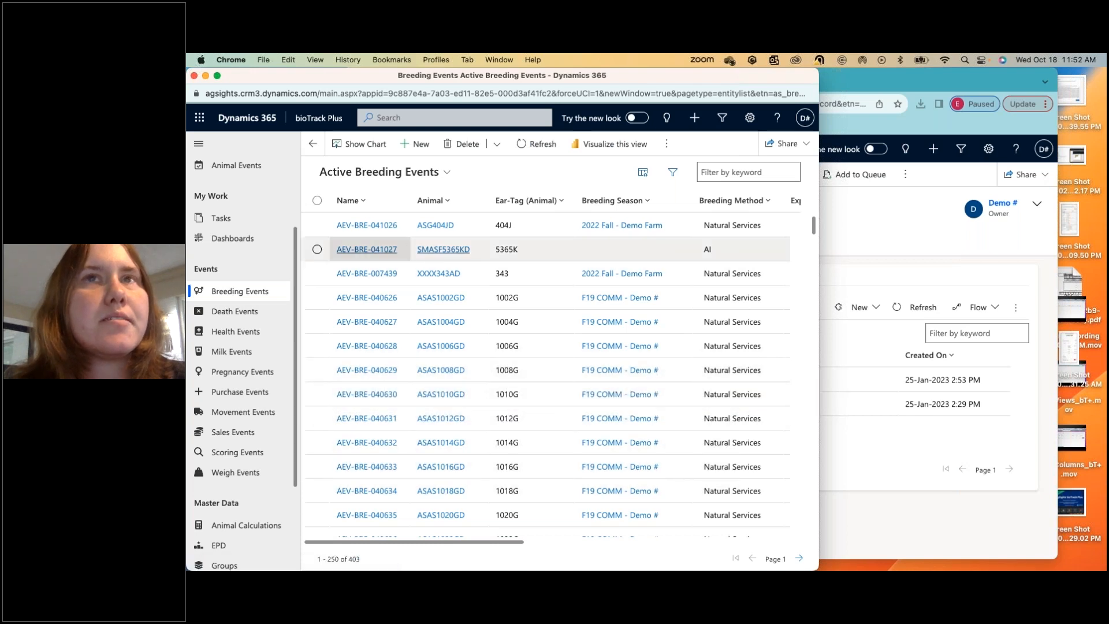
pyautogui.hscroll(10, 634, 443)
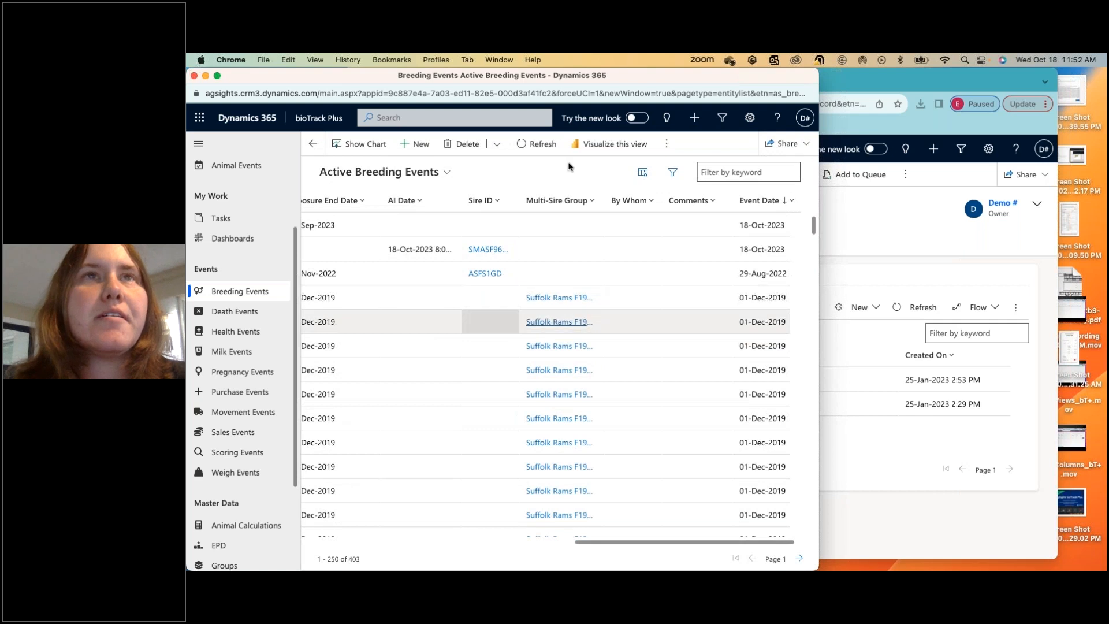
pyautogui.hscroll(-2, 559, 322)
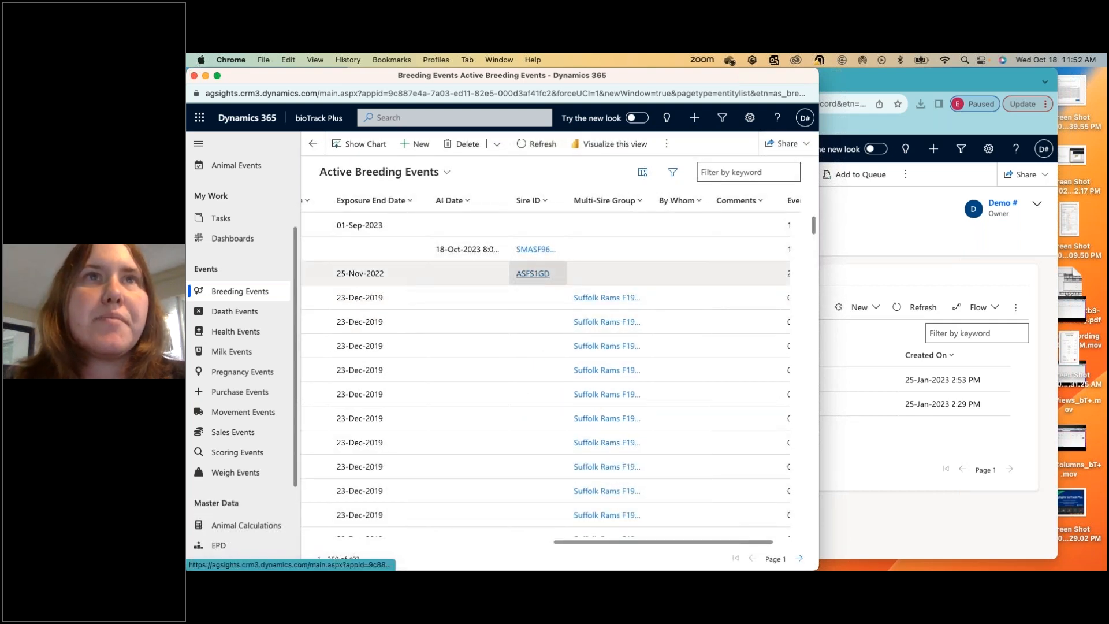
# - Show the Number of Breedings by Month chart and examine the Natural Services events of Dec 2019
pyautogui.hscroll(-5, 543, 322)
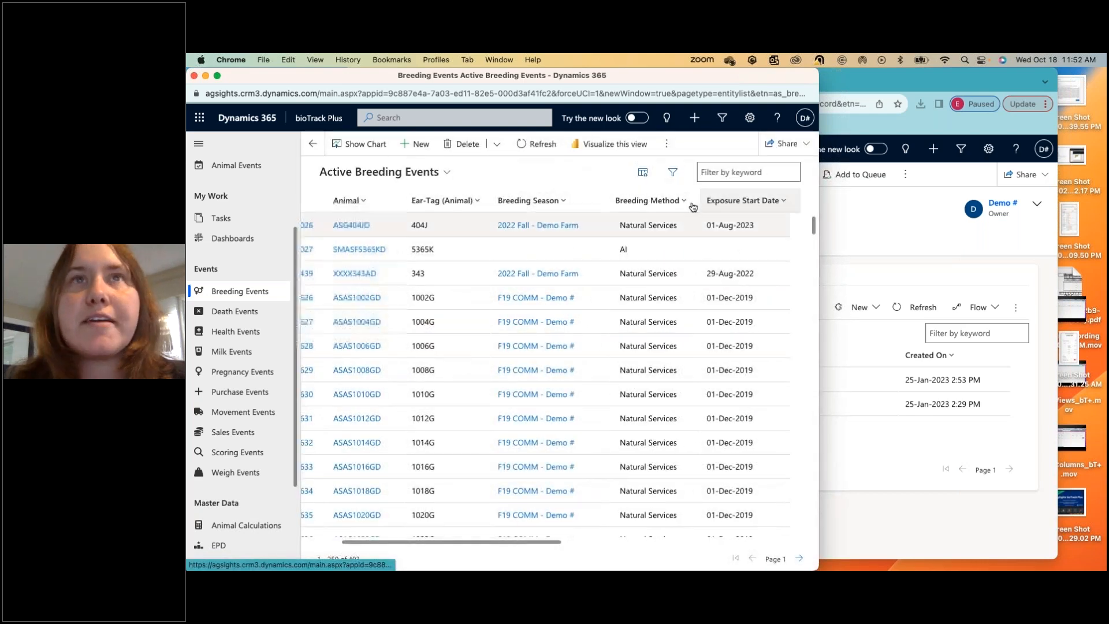
pyautogui.hscroll(-3, 577, 451)
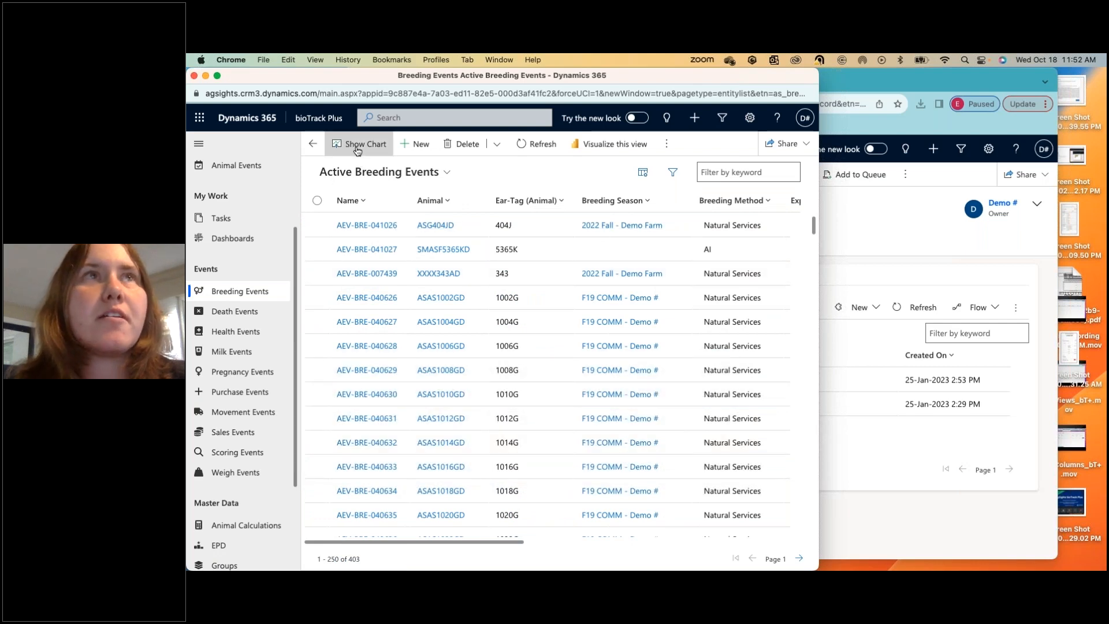
pyautogui.click(357, 149)
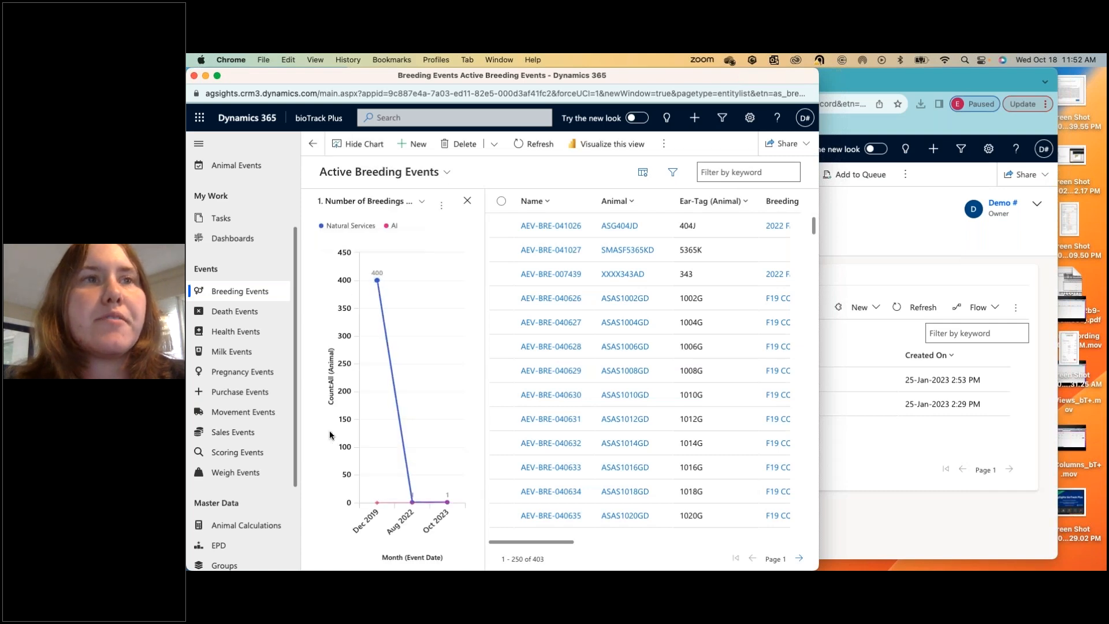
pyautogui.moveTo(377, 306)
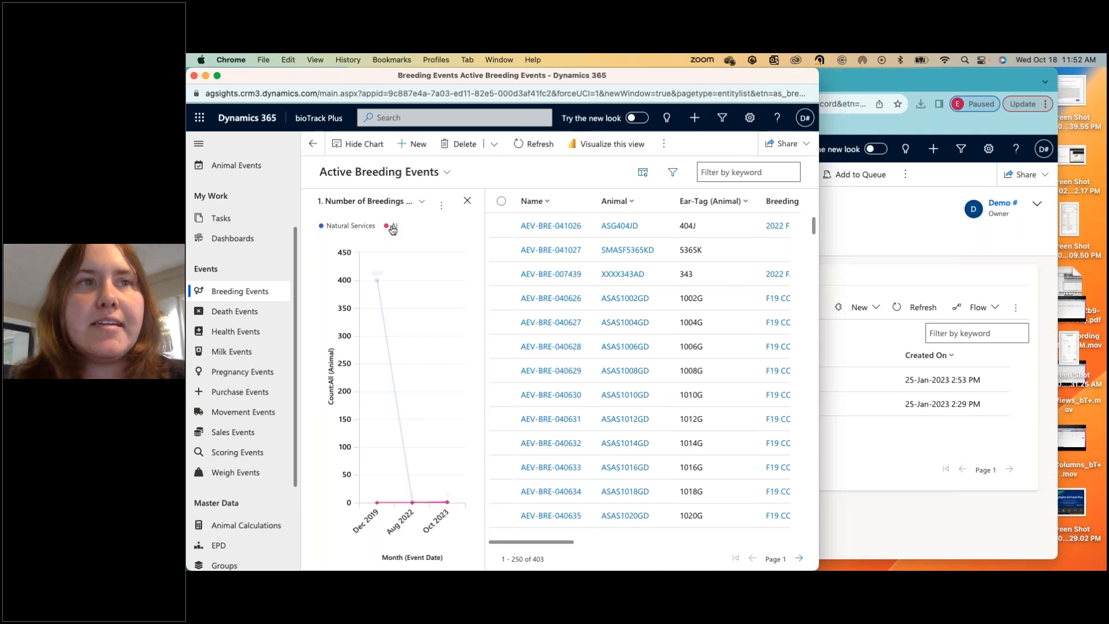
pyautogui.moveTo(379, 282)
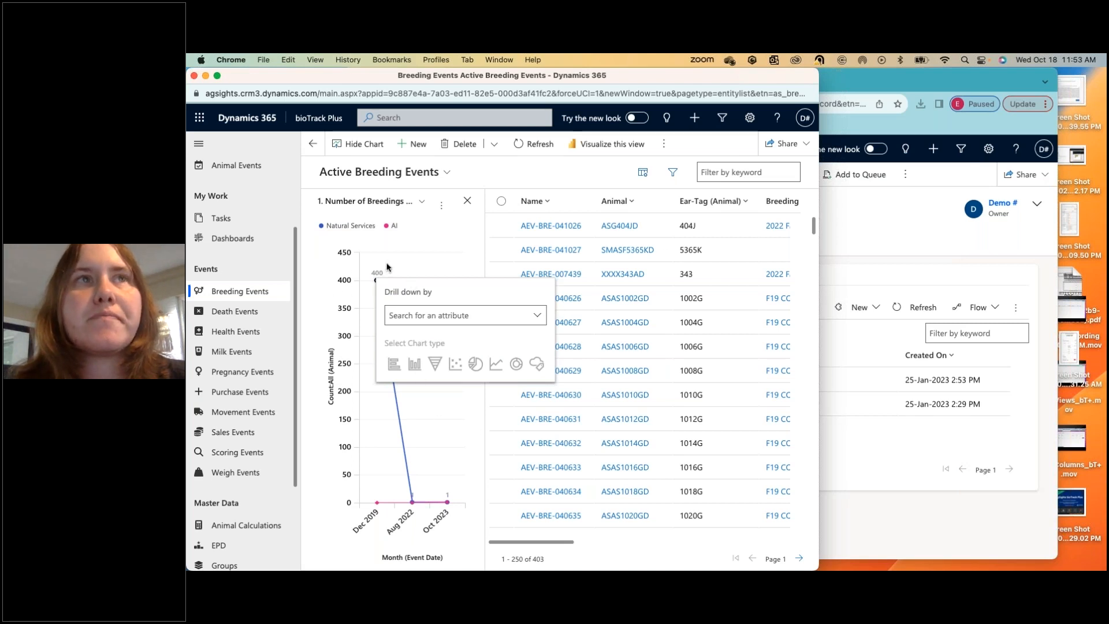
pyautogui.click(377, 280)
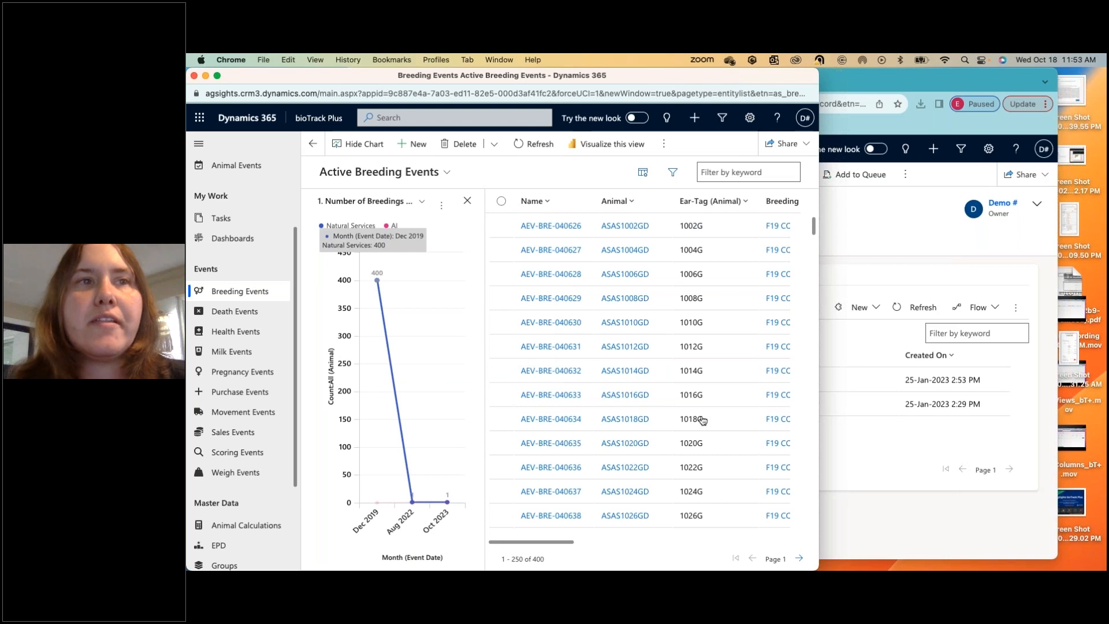
pyautogui.click(660, 400)
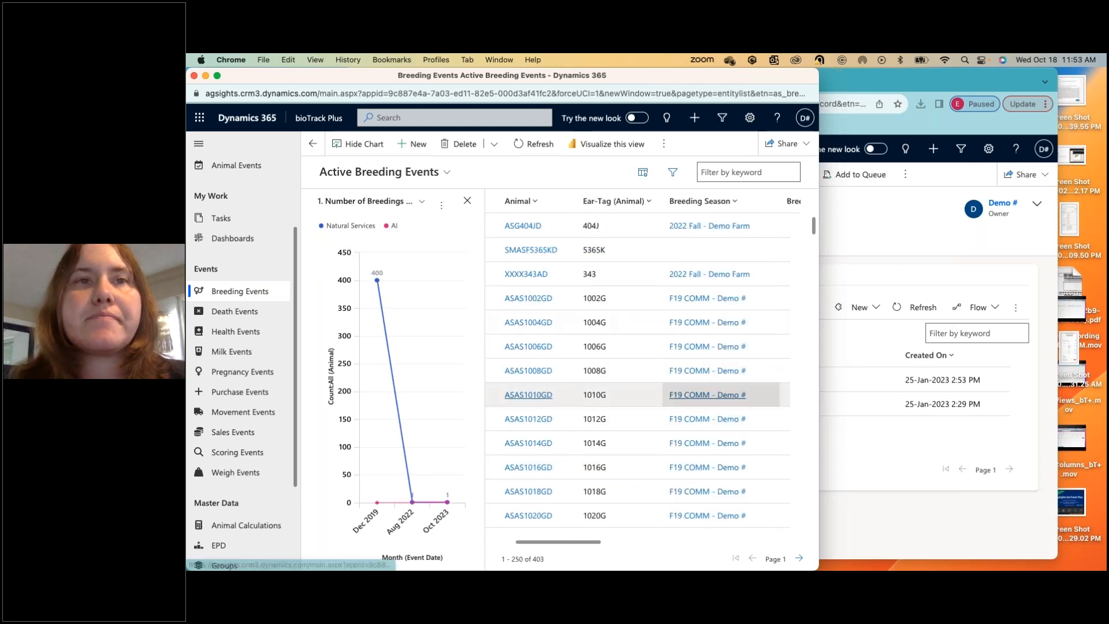
pyautogui.hscroll(-5, 656, 445)
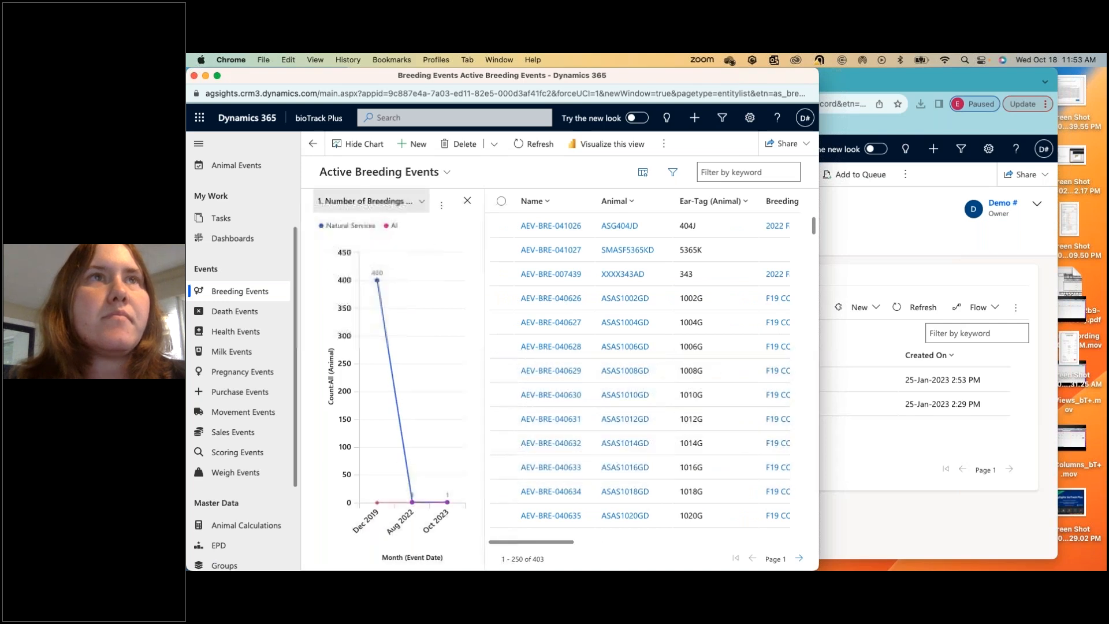
# - Switch the breeding events chart to Breeding Method by Season and examine its bars
pyautogui.click(370, 201)
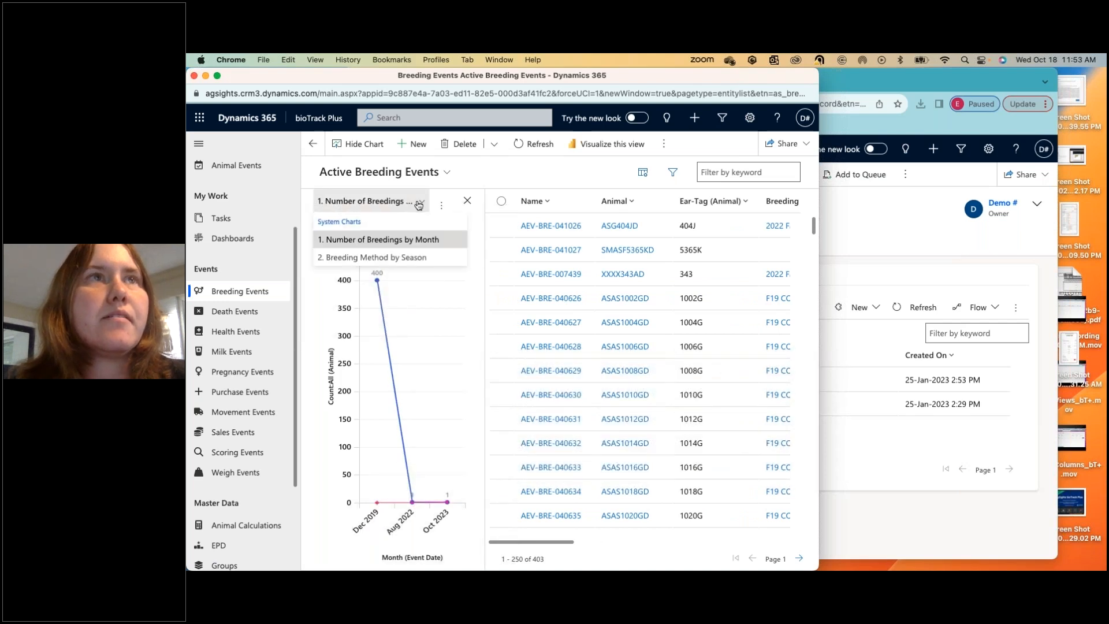
pyautogui.click(338, 259)
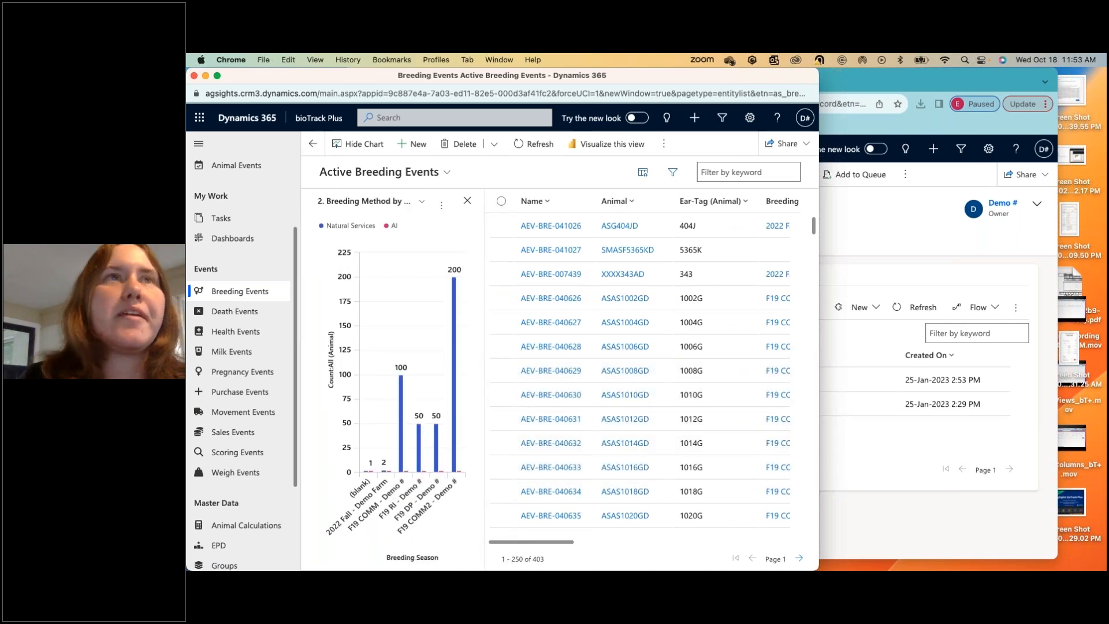
pyautogui.moveTo(452, 292)
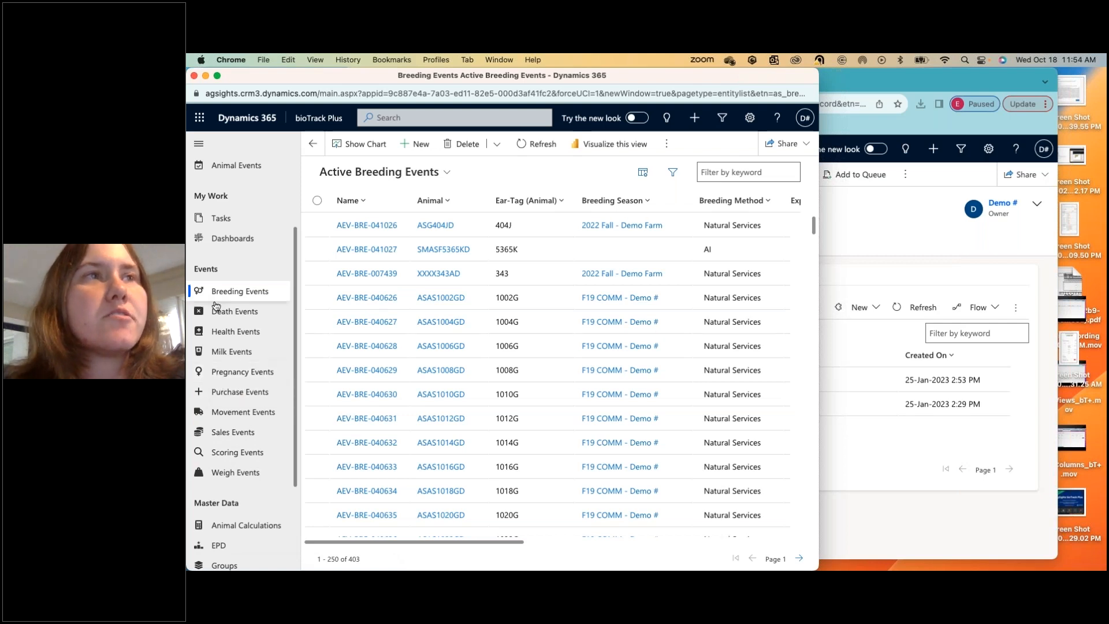
# - Start a new pregnancy event and check the options available for its Pregnancy Status
pyautogui.click(231, 373)
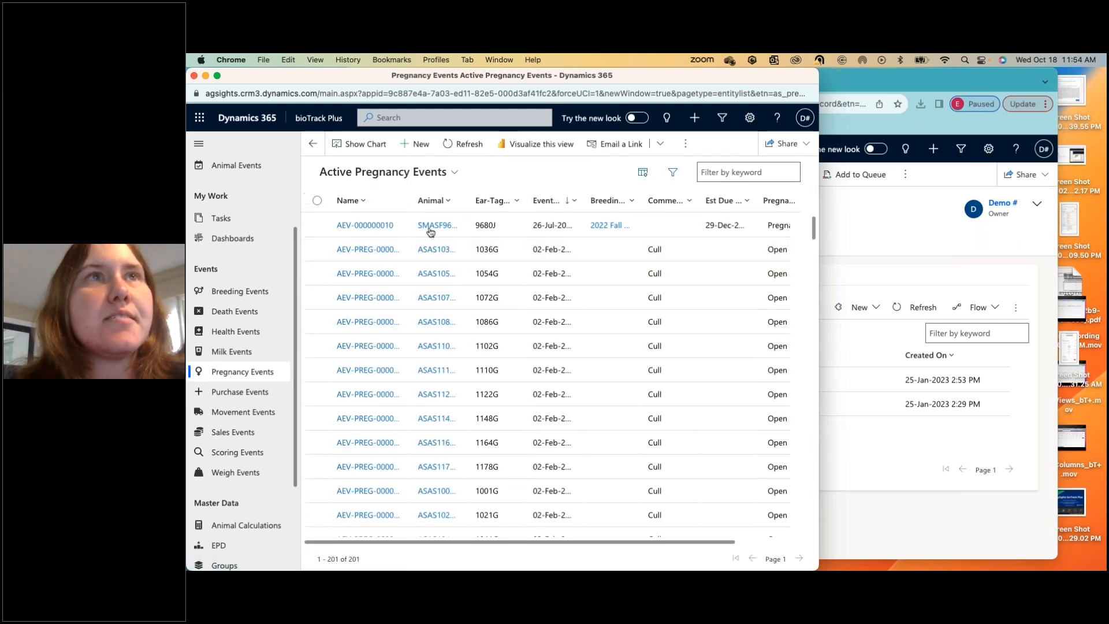
pyautogui.click(413, 145)
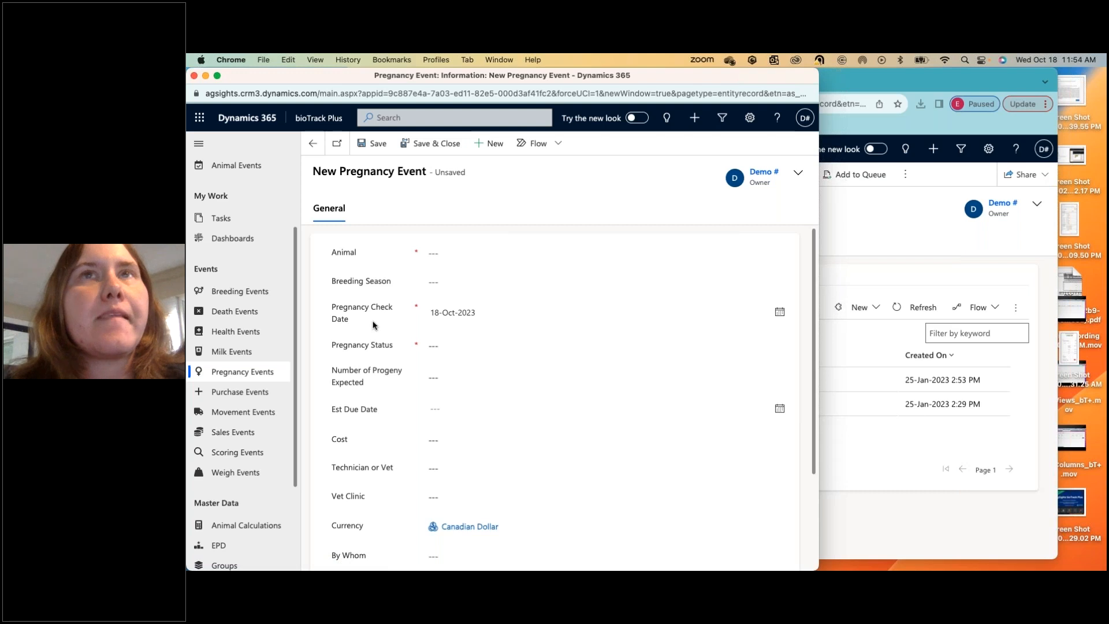
pyautogui.click(426, 257)
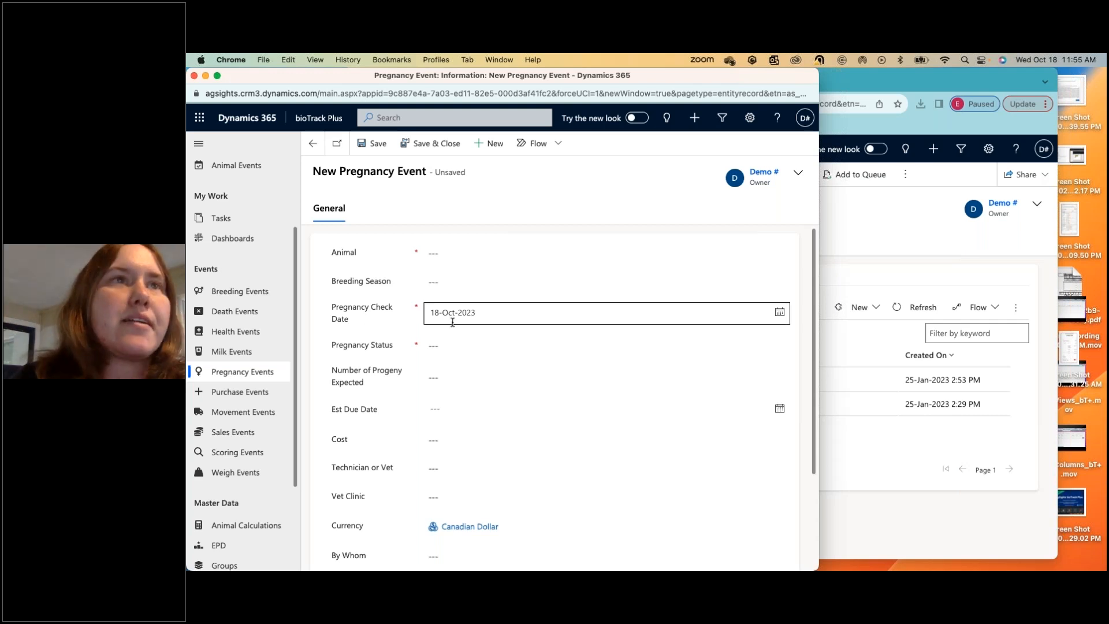
pyautogui.click(440, 347)
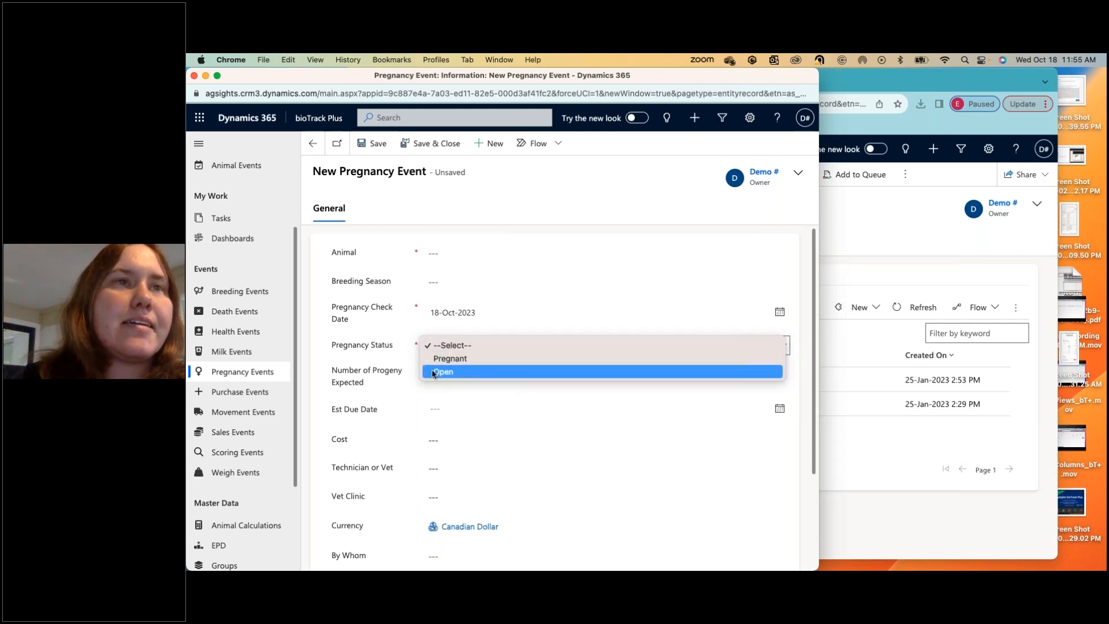
pyautogui.click(385, 356)
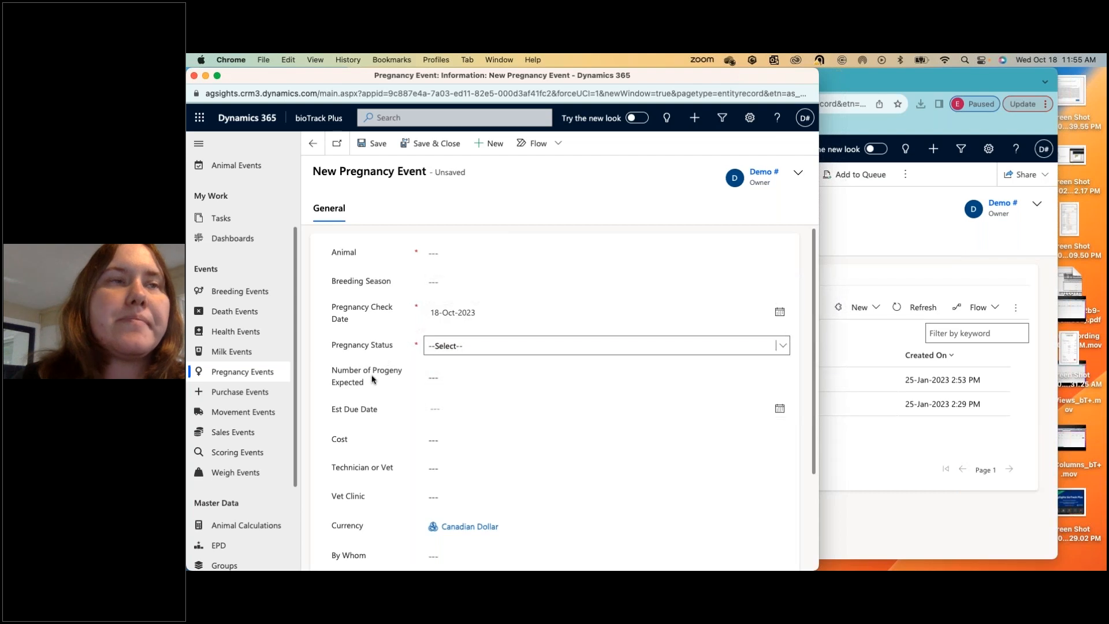
# - Examine the Number of Progeny Expected options and the due date, cost, technician, vet clinic and comments fields of the new pregnancy event
pyautogui.click(456, 375)
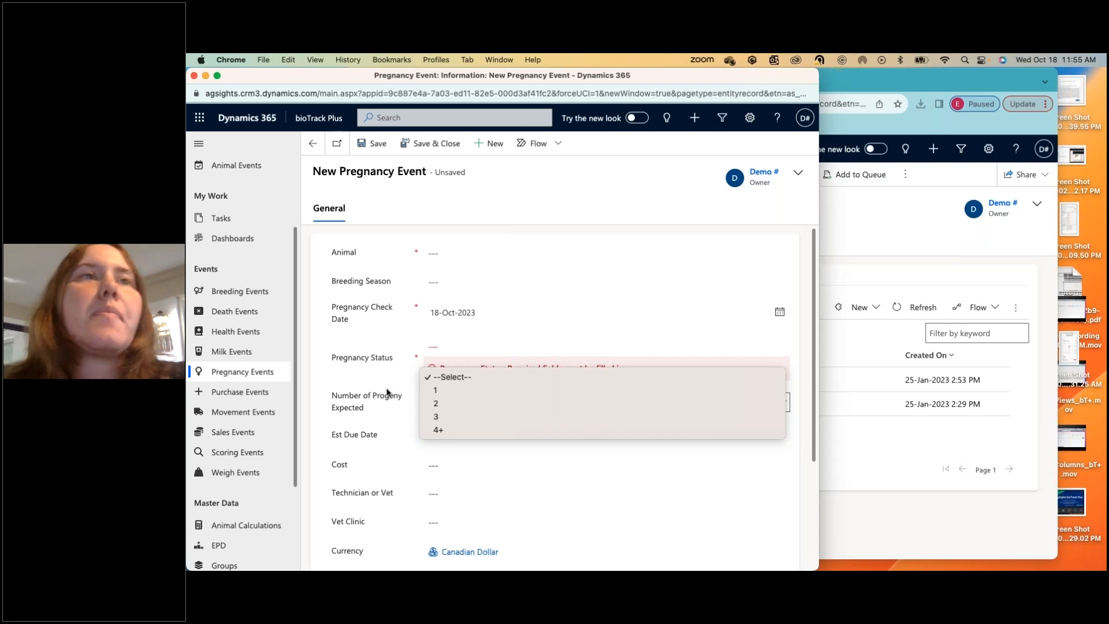
pyautogui.click(382, 411)
pyautogui.scroll(-2, 417, 471)
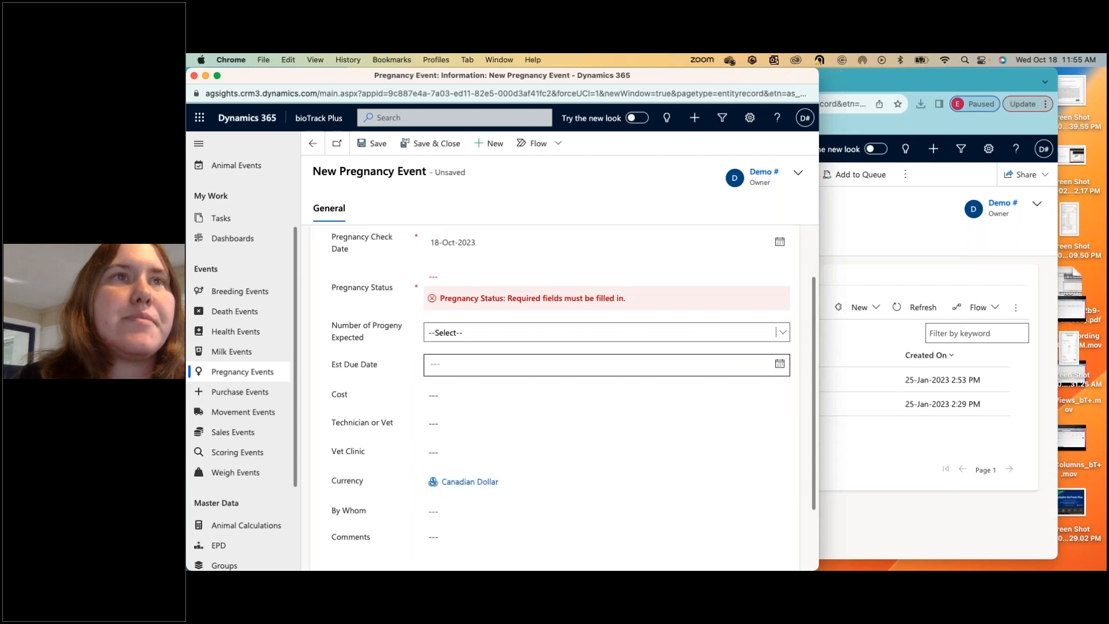
pyautogui.scroll(1, 383, 257)
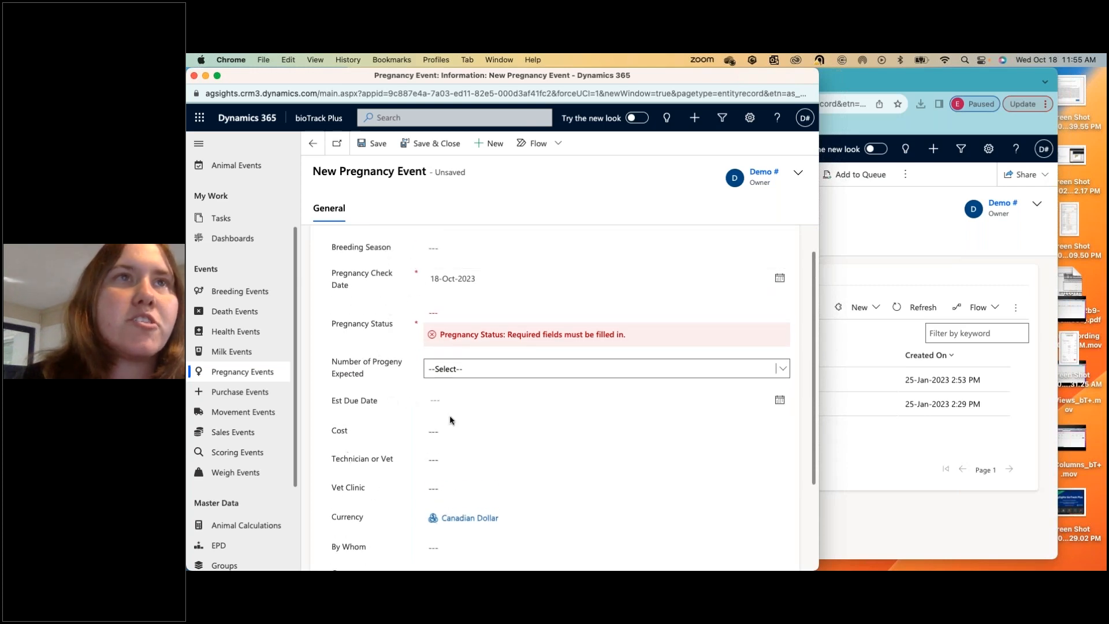
pyautogui.scroll(-1, 388, 417)
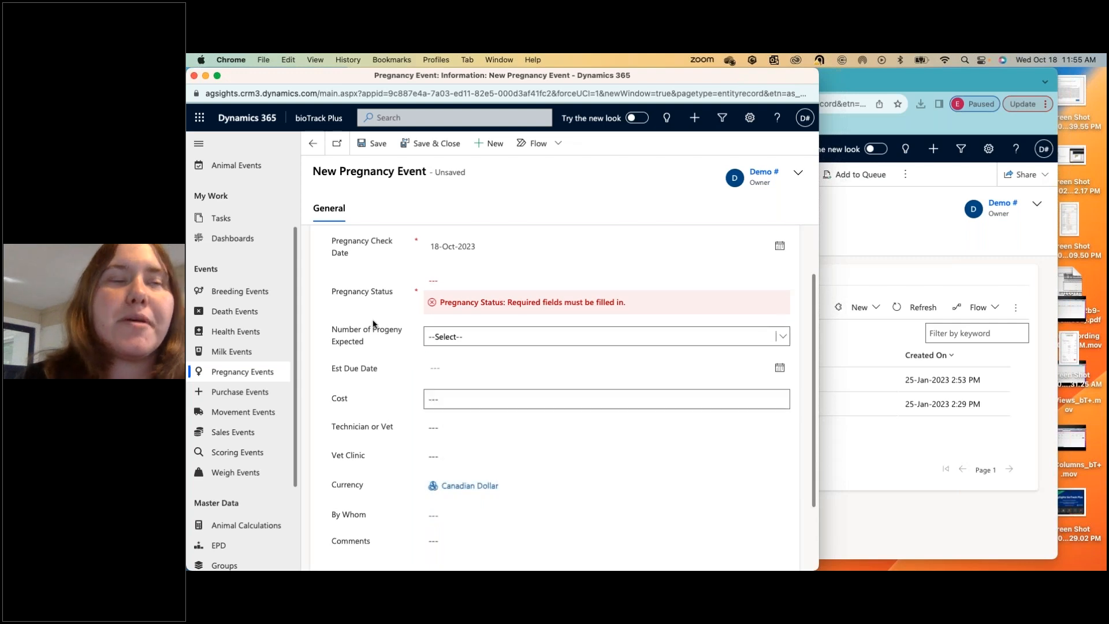
pyautogui.scroll(-2, 437, 376)
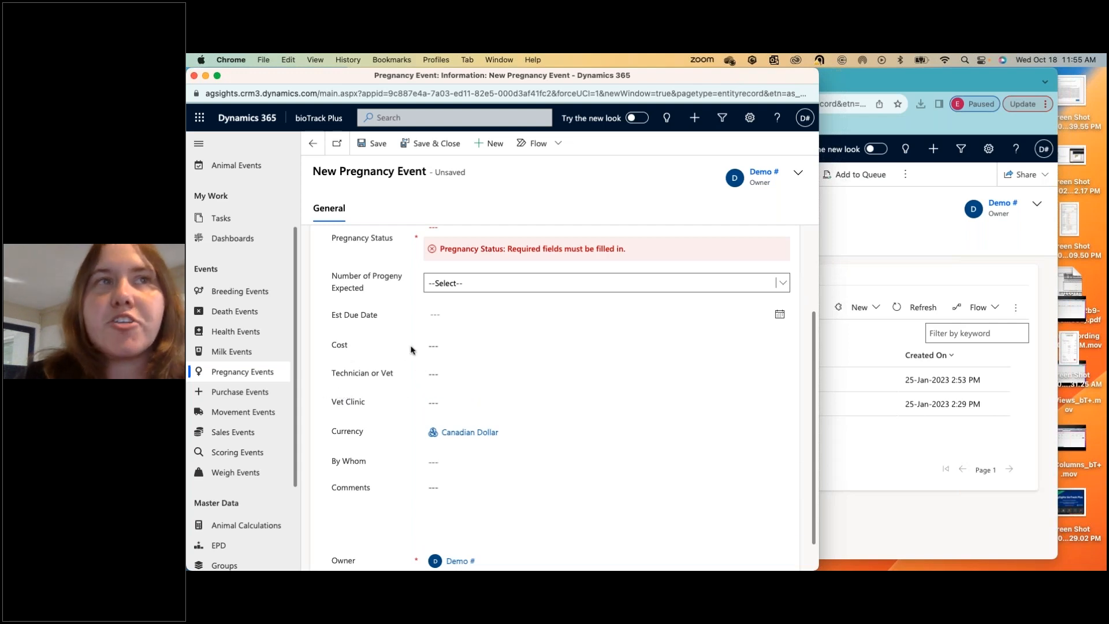
pyautogui.click(425, 378)
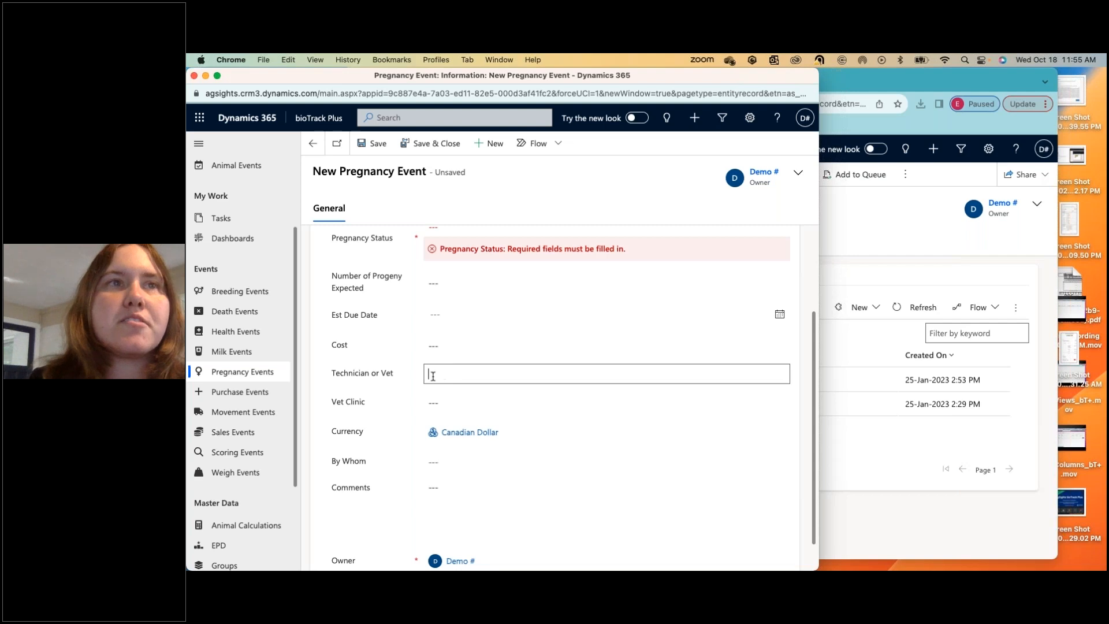
pyautogui.click(434, 410)
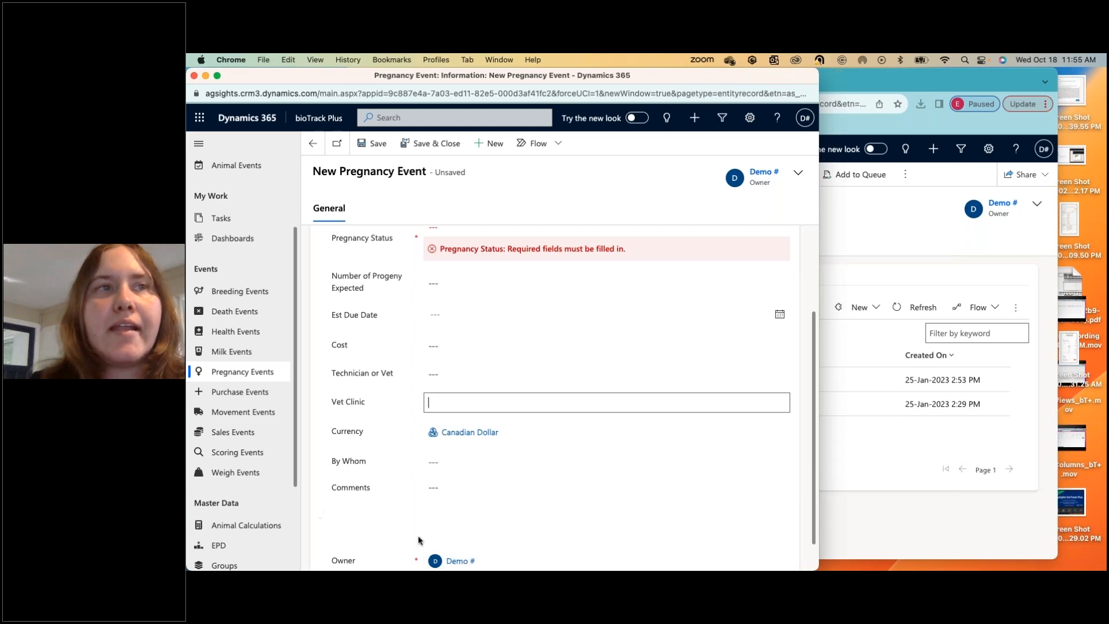
# - Select SMASF9663JD as the animal for the new pregnancy event
pyautogui.scroll(-1, 520, 376)
pyautogui.click(578, 248)
pyautogui.scroll(-3, 517, 386)
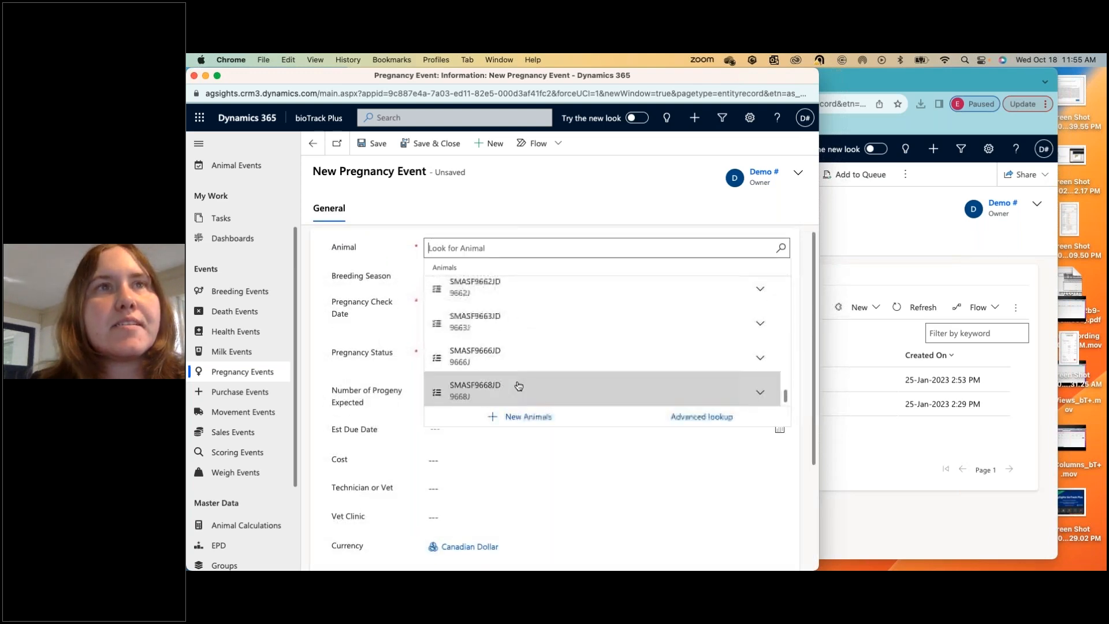
pyautogui.click(463, 321)
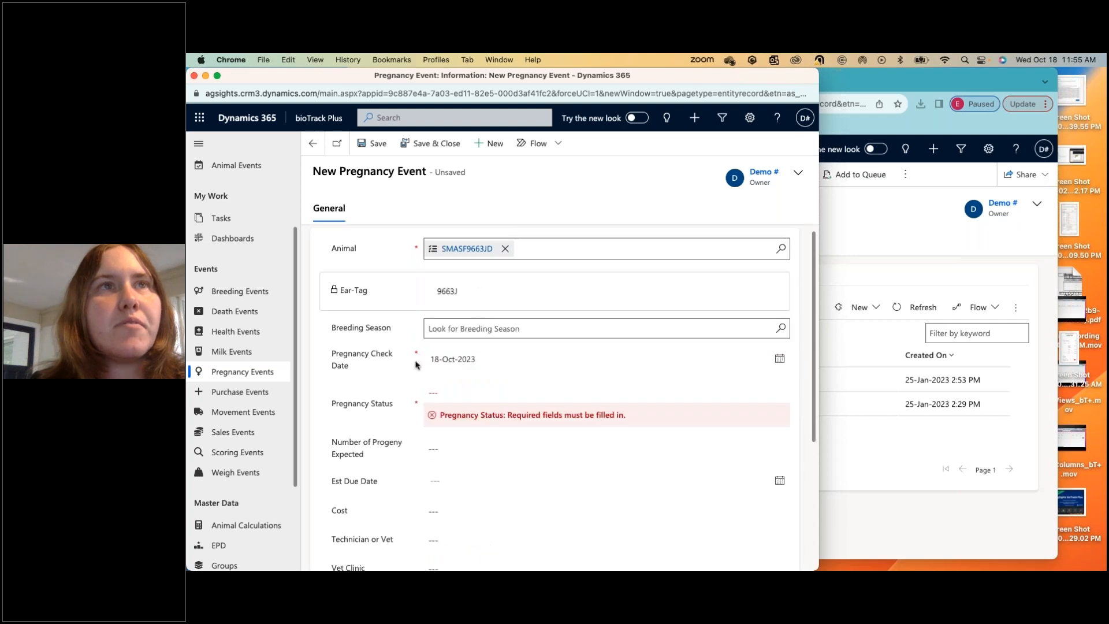
# - Set the Pregnancy Status to Pregnant with 1 progeny expected, and save the pregnancy event
pyautogui.click(436, 393)
pyautogui.click(449, 405)
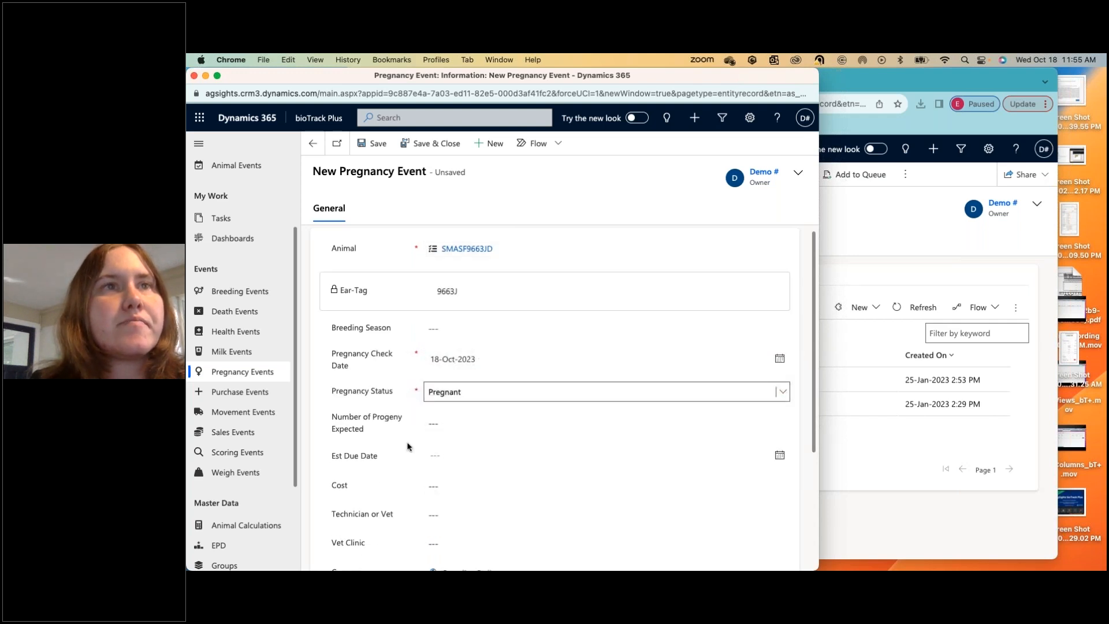
pyautogui.scroll(-1, 456, 381)
pyautogui.click(456, 375)
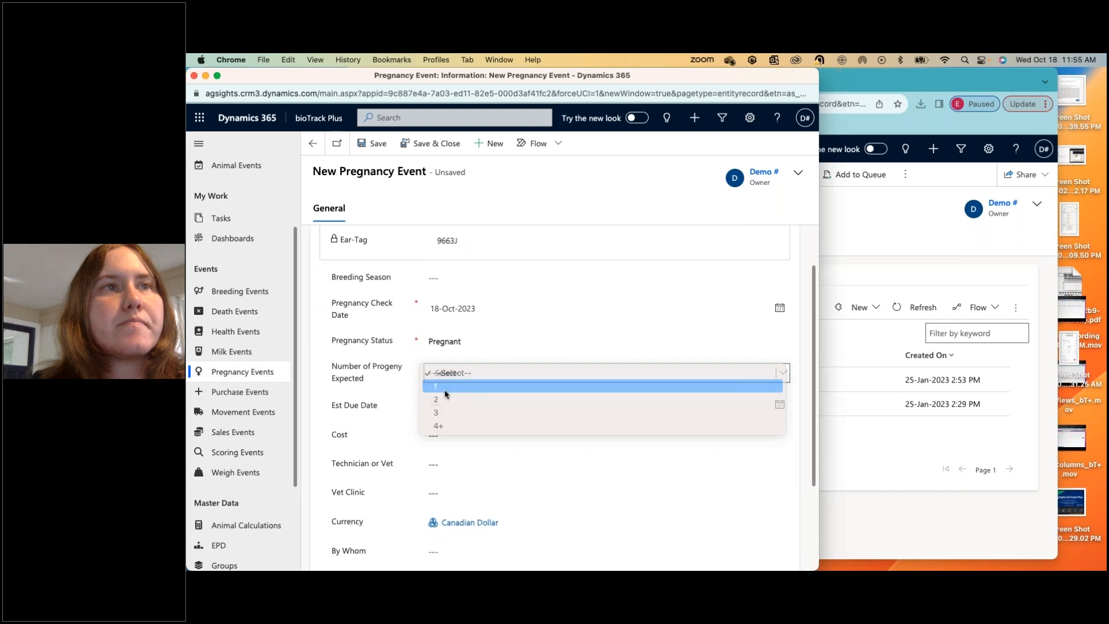
pyautogui.click(445, 390)
pyautogui.scroll(-2, 382, 437)
pyautogui.scroll(3, 381, 438)
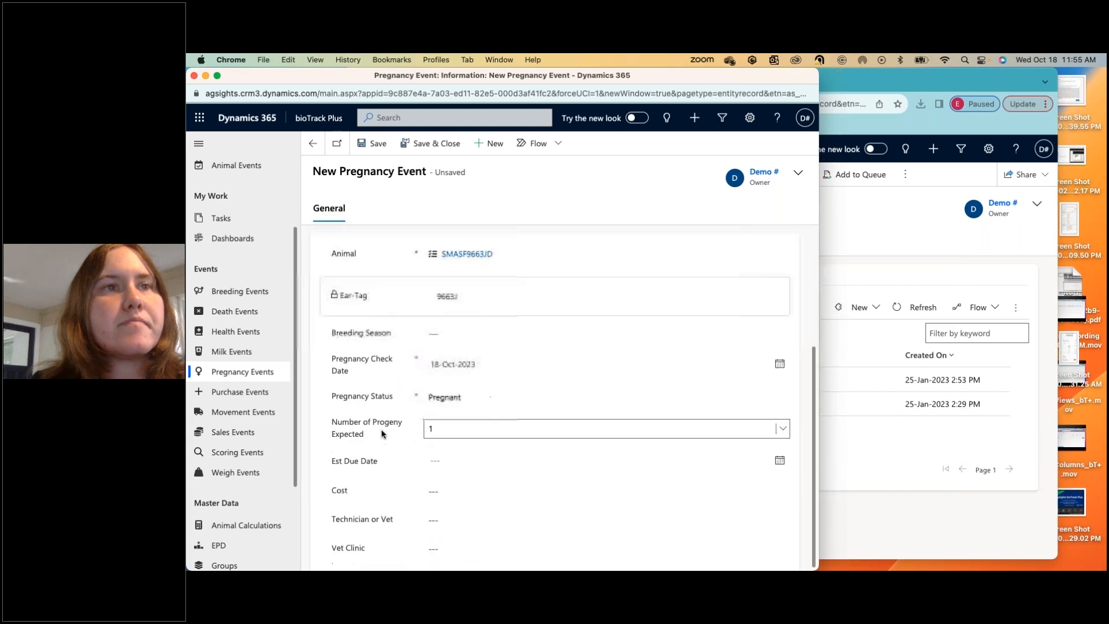
pyautogui.click(372, 143)
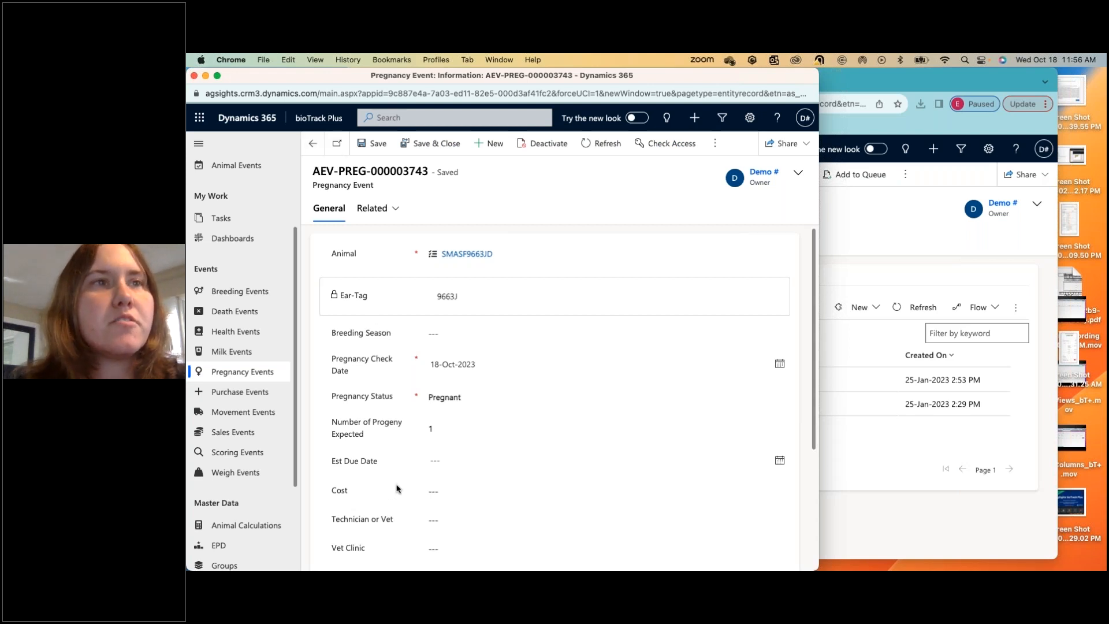
pyautogui.scroll(-5, 396, 488)
pyautogui.scroll(5, 396, 488)
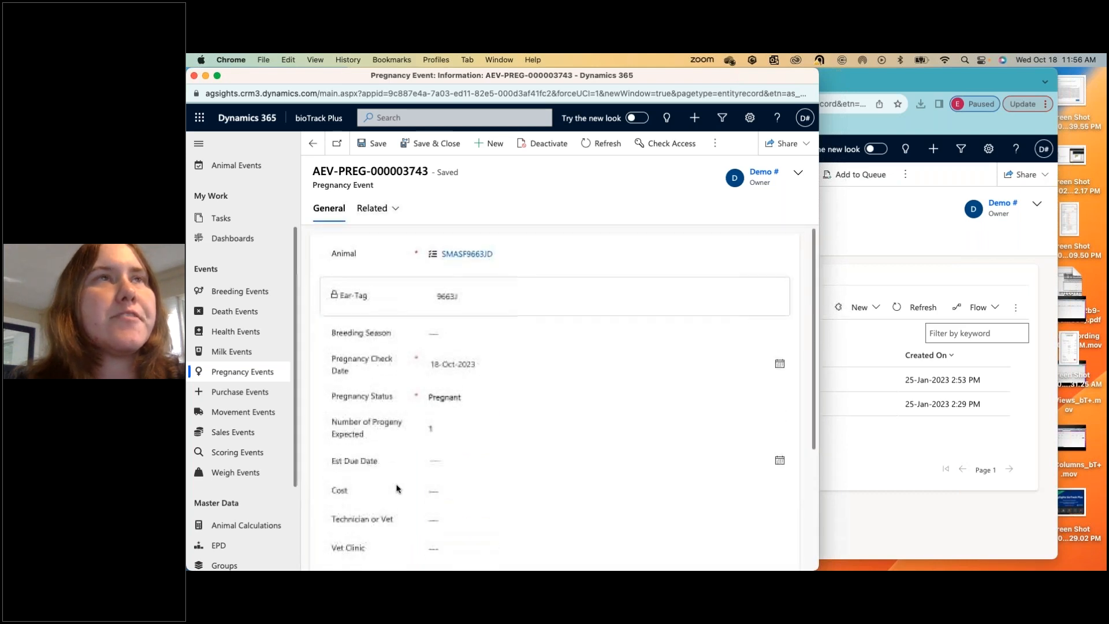
# - Return to the active pregnancy events and view the Number of Pregnancy Events and Pregnancy Rate by Year charts
pyautogui.click(313, 144)
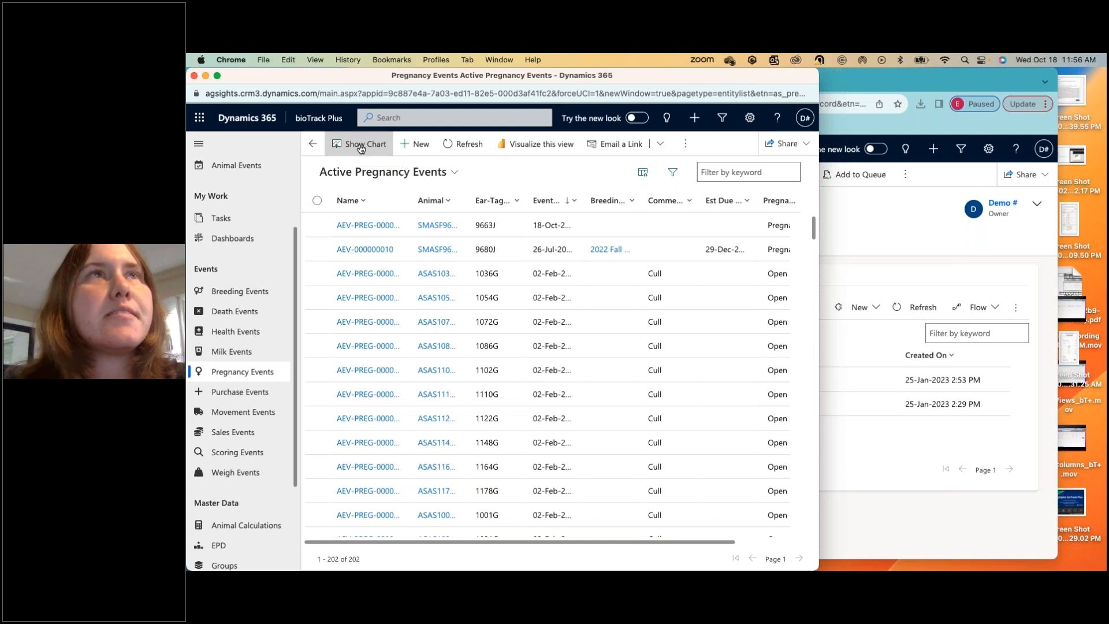
pyautogui.click(359, 149)
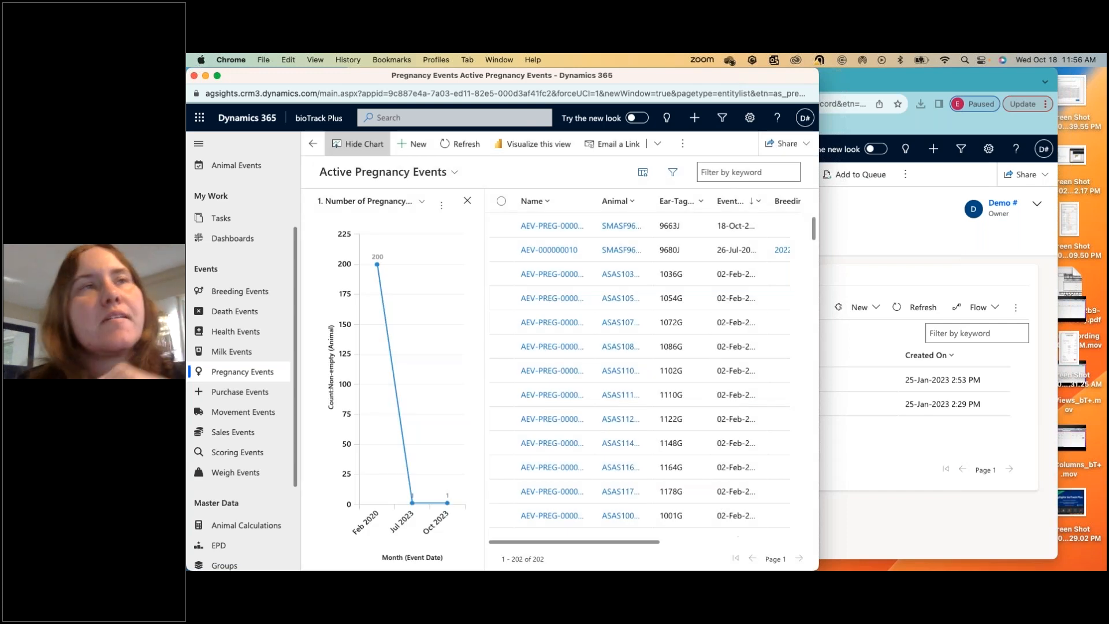
pyautogui.moveTo(371, 269)
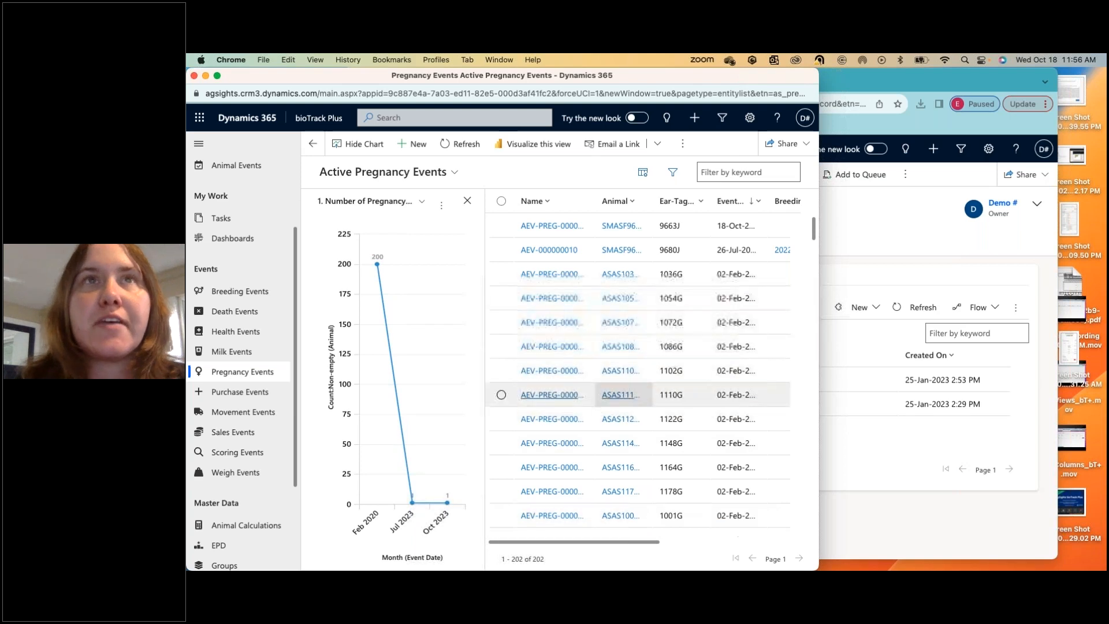
pyautogui.click(420, 202)
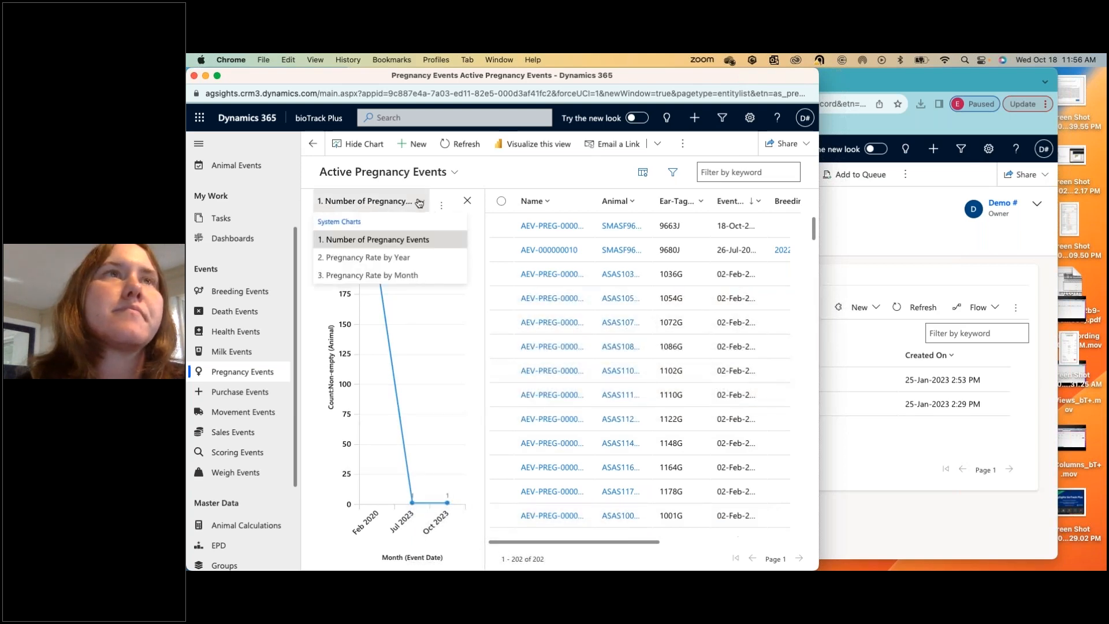
pyautogui.click(339, 259)
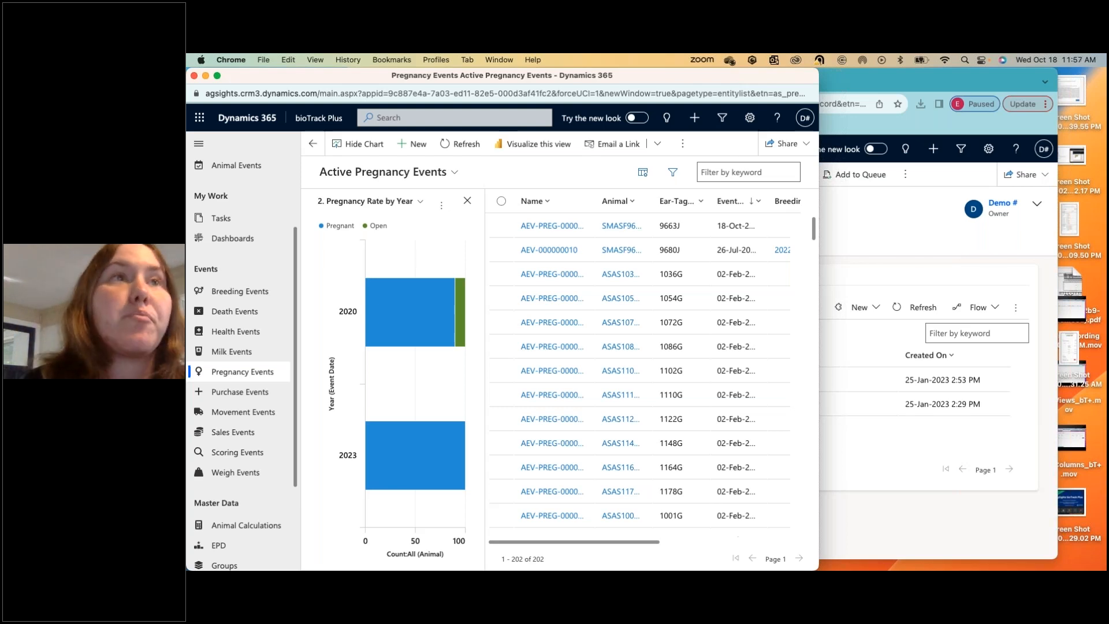
# - Filter the pregnancy events to the Open segment of 2020 in the Pregnancy Rate by Year chart
pyautogui.moveTo(376, 335)
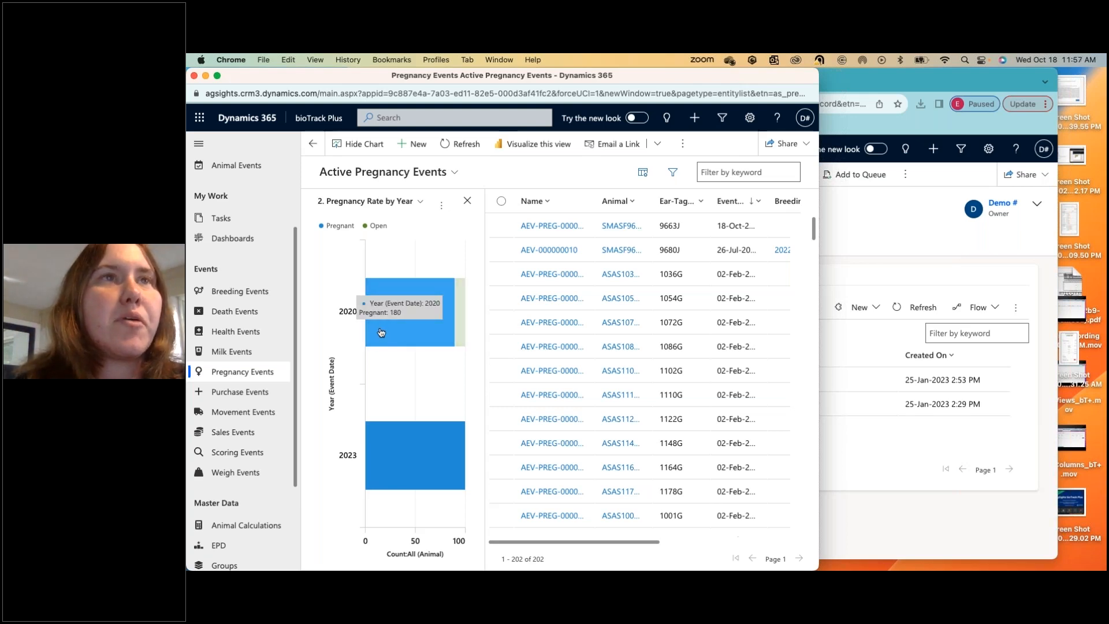
pyautogui.moveTo(461, 330)
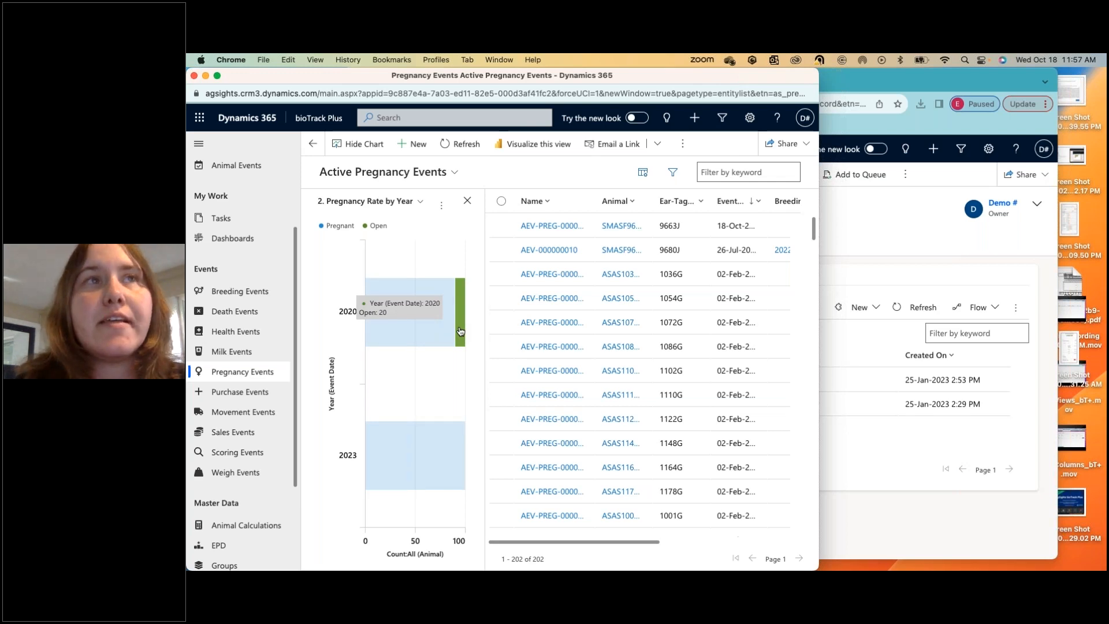
pyautogui.click(460, 331)
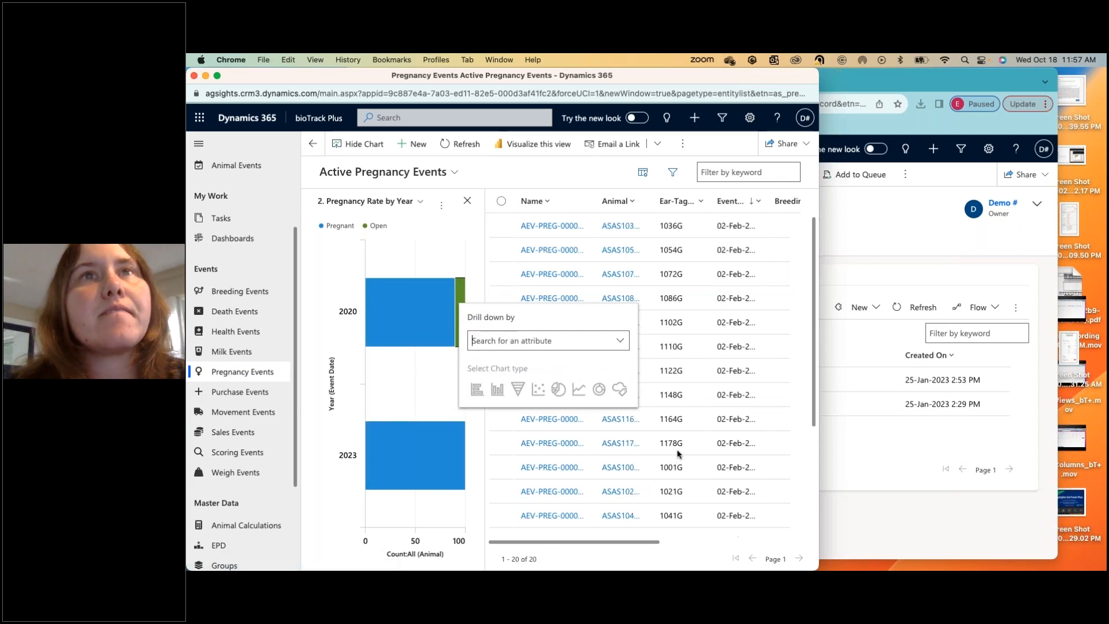
pyautogui.click(599, 172)
# - Examine the comments, estimated due date, pregnancy status and number of progeny columns of the filtered open events
pyautogui.hscroll(1, 684, 428)
pyautogui.hscroll(2, 684, 428)
pyautogui.hscroll(-3, 684, 428)
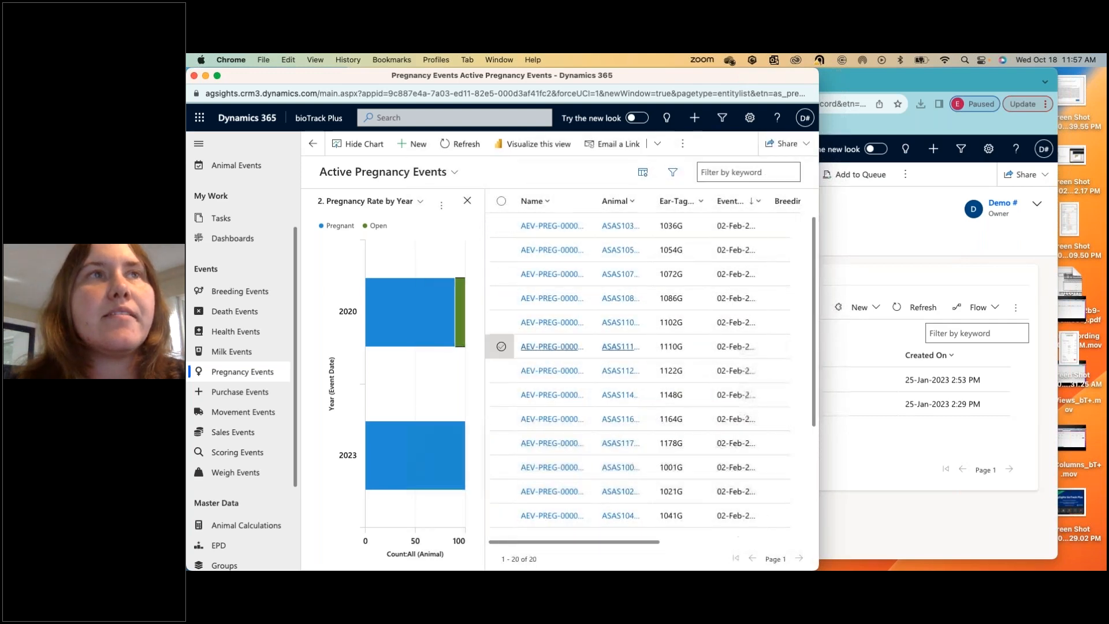
pyautogui.hscroll(3, 738, 415)
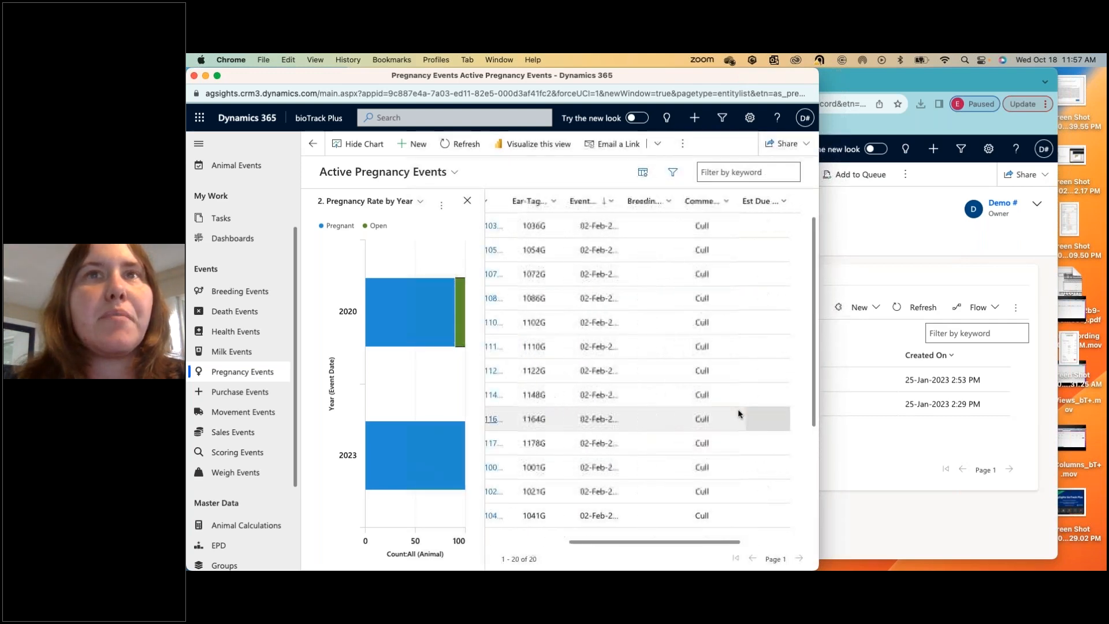
pyautogui.hscroll(3, 738, 415)
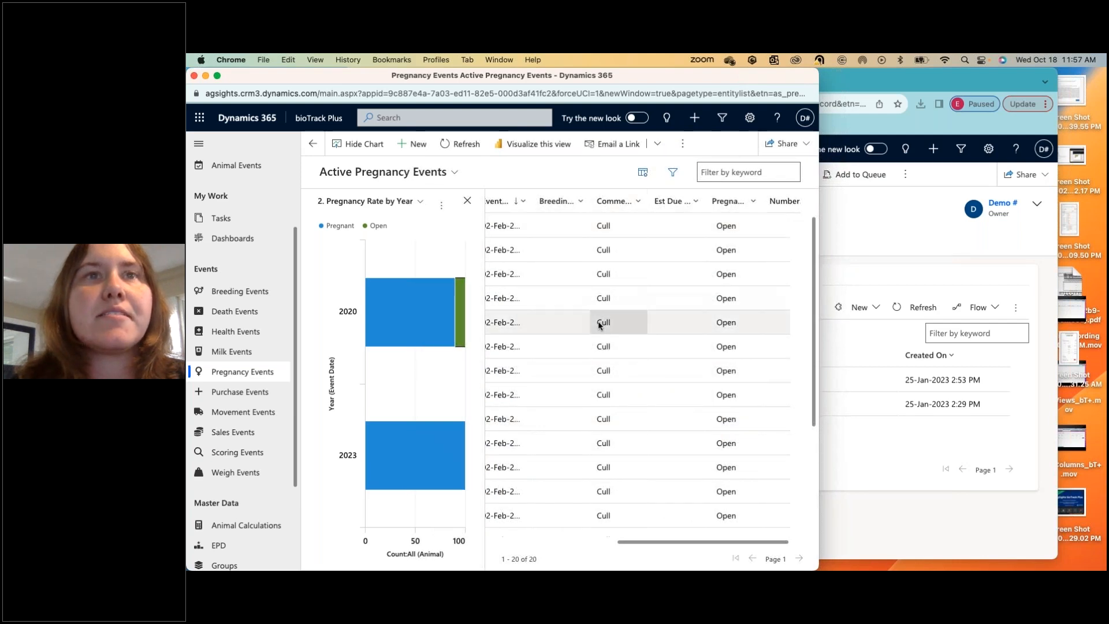
pyautogui.scroll(-3, 641, 401)
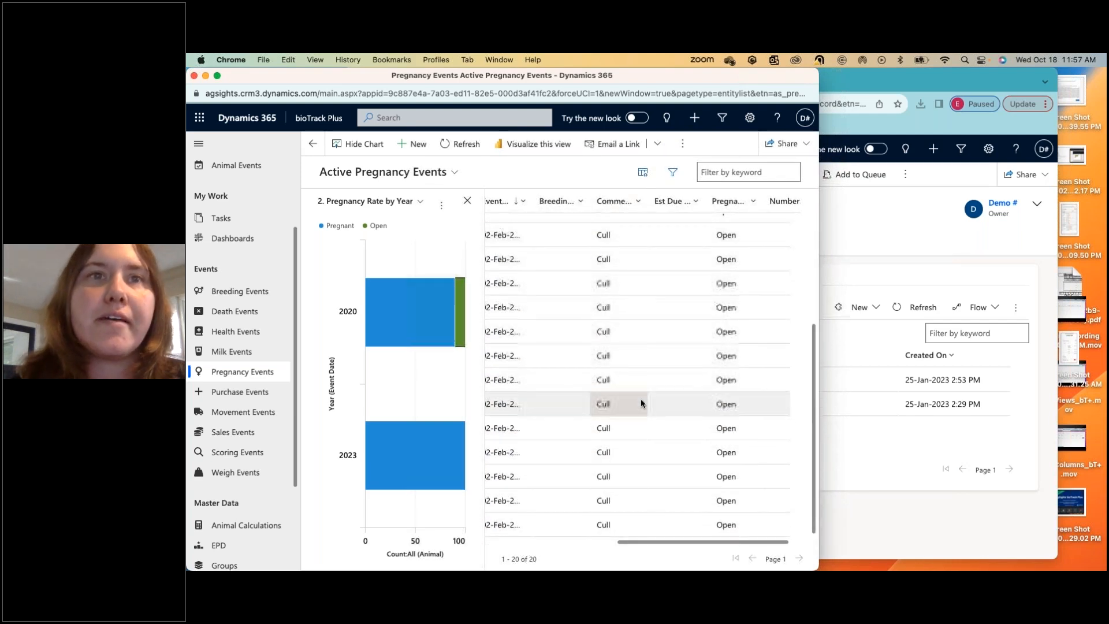
pyautogui.scroll(3, 641, 404)
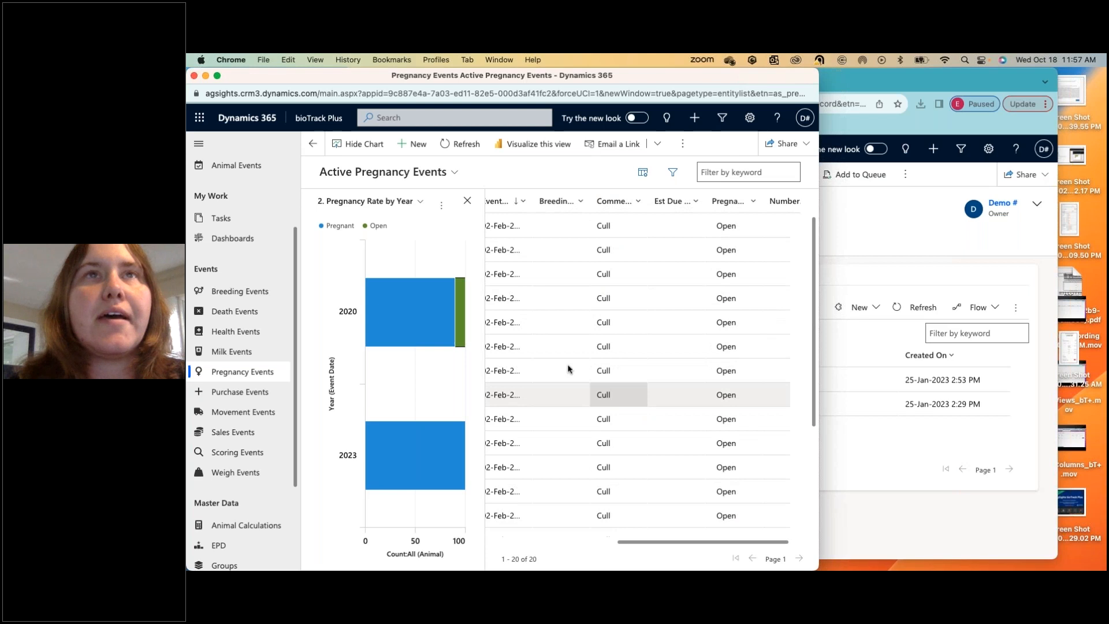
pyautogui.hscroll(-5, 641, 404)
pyautogui.hscroll(5, 641, 404)
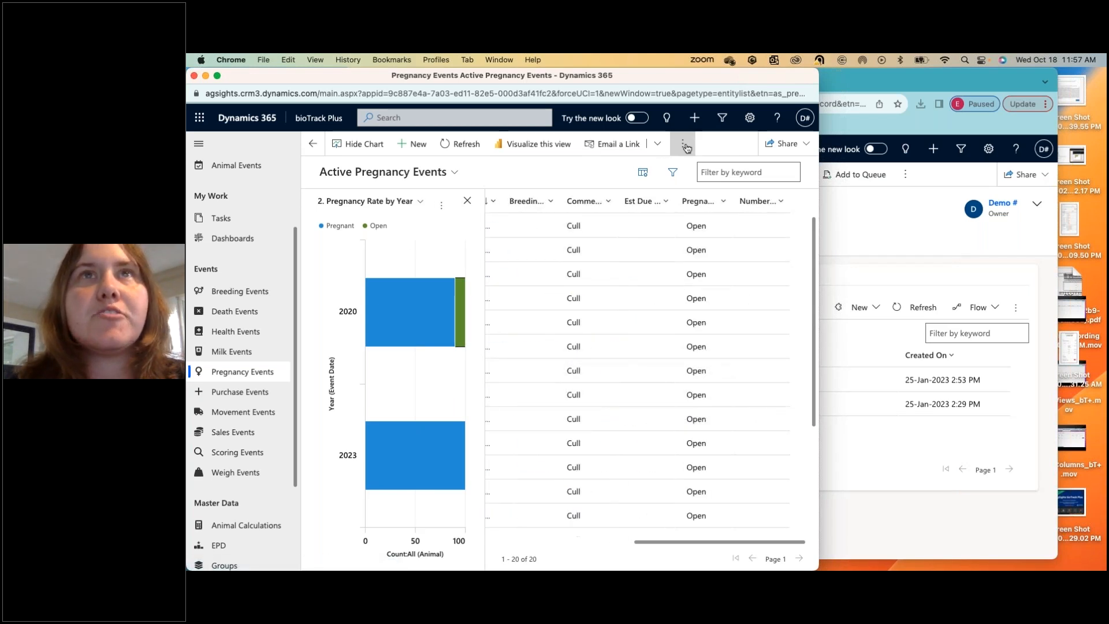
# - Export the filtered pregnancy events as a static worksheet, view it in Excel and close the workbook
pyautogui.click(685, 146)
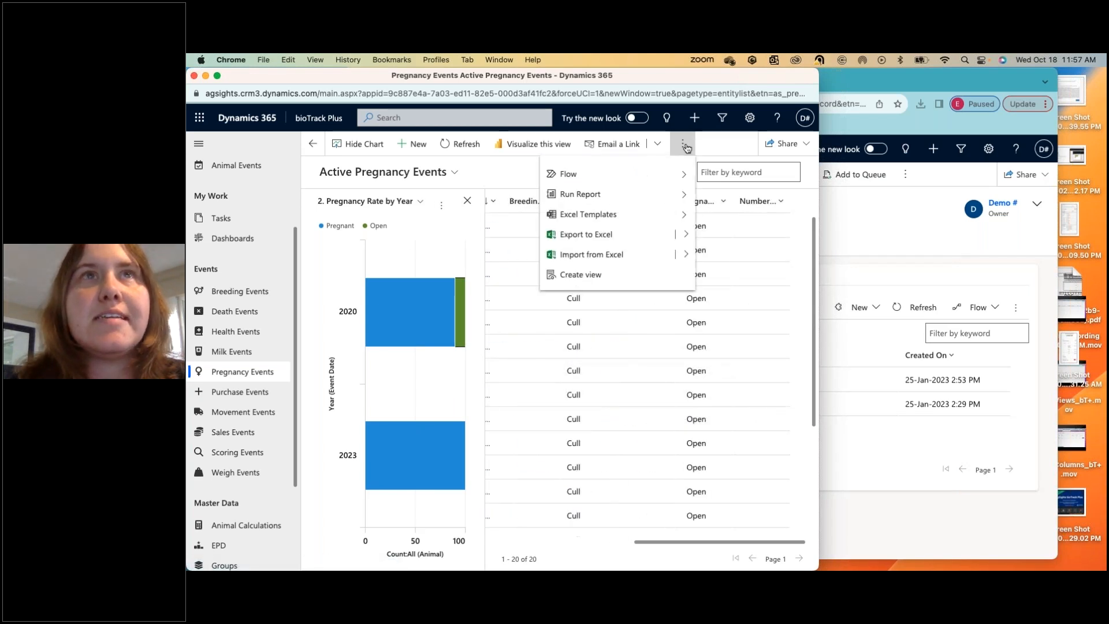
pyautogui.click(685, 235)
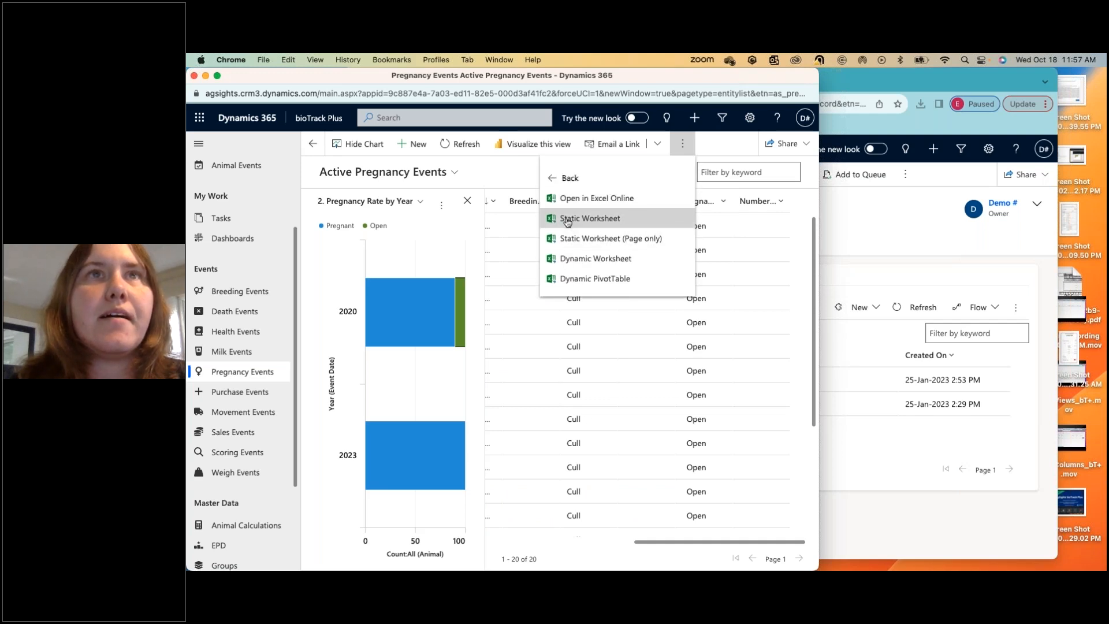
pyautogui.click(576, 215)
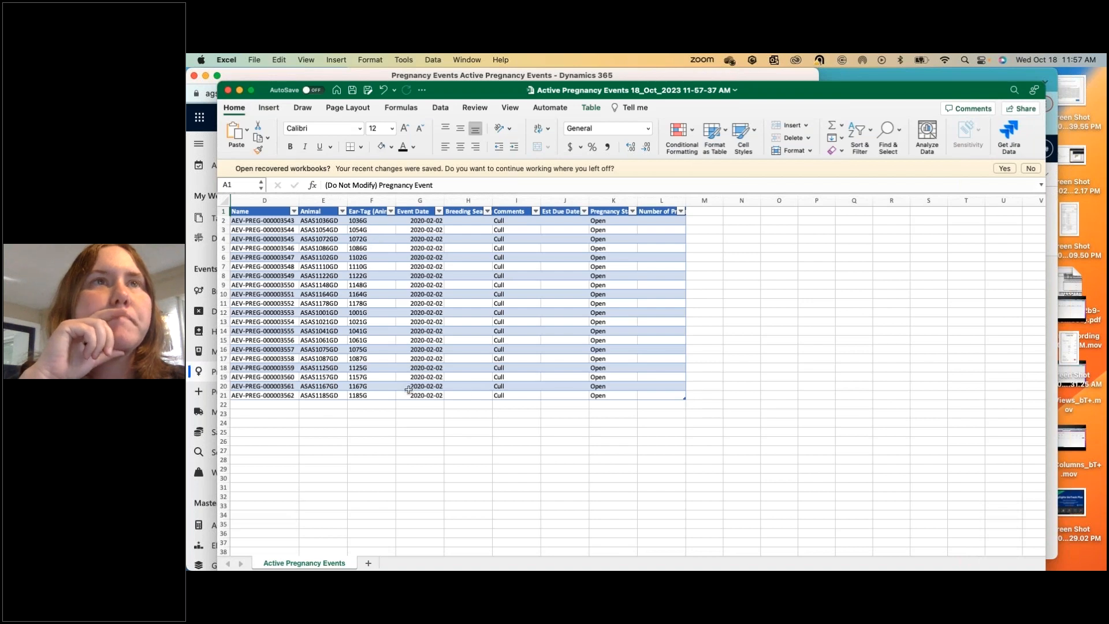
pyautogui.click(228, 93)
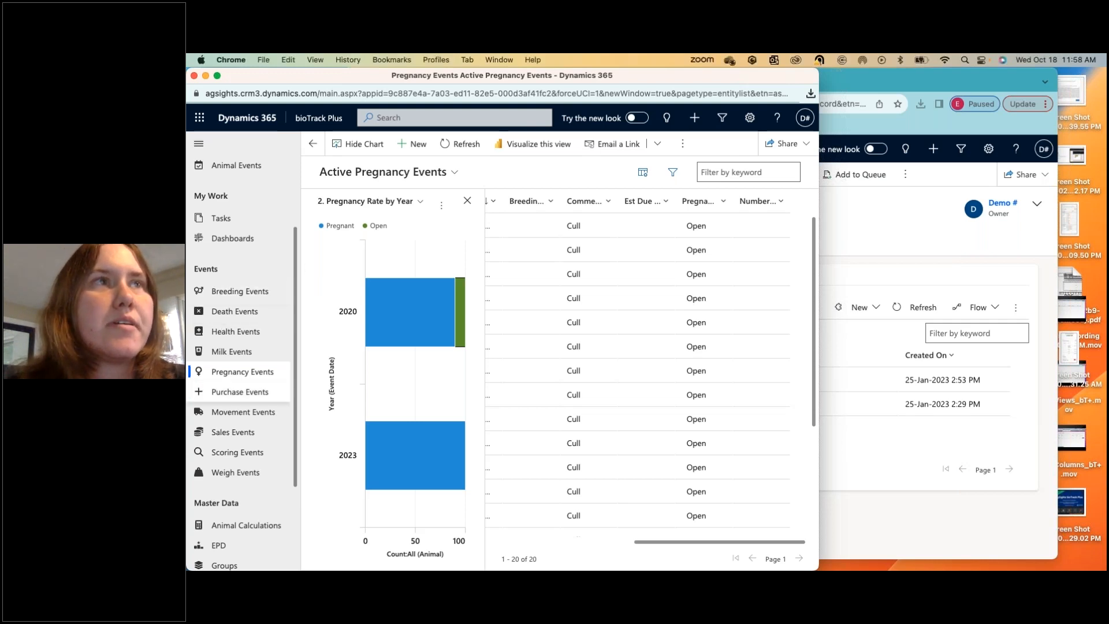
# - From the breeding events list, download an Excel template based on the Add Breeding Event - Basic (TEMPLATE) view and view it in Excel
pyautogui.click(228, 293)
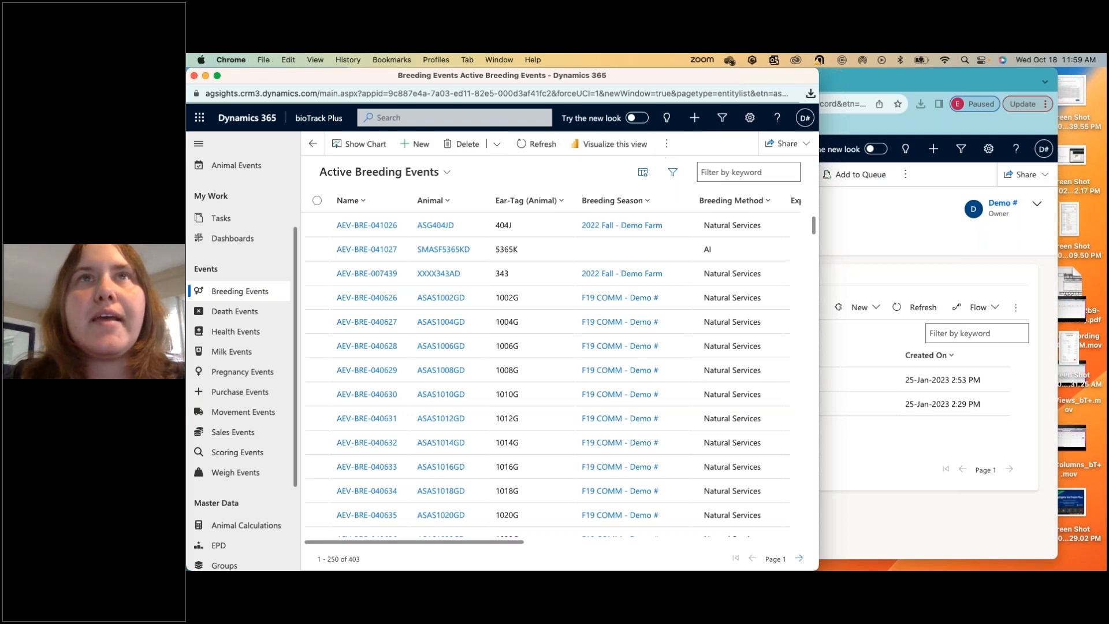
pyautogui.click(666, 146)
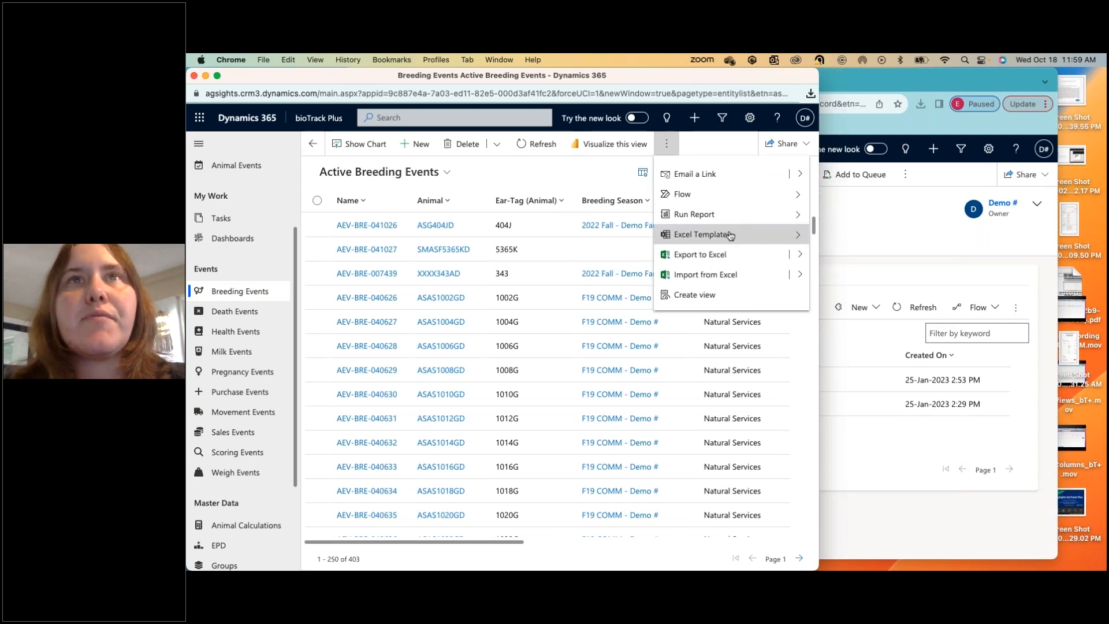
pyautogui.click(799, 236)
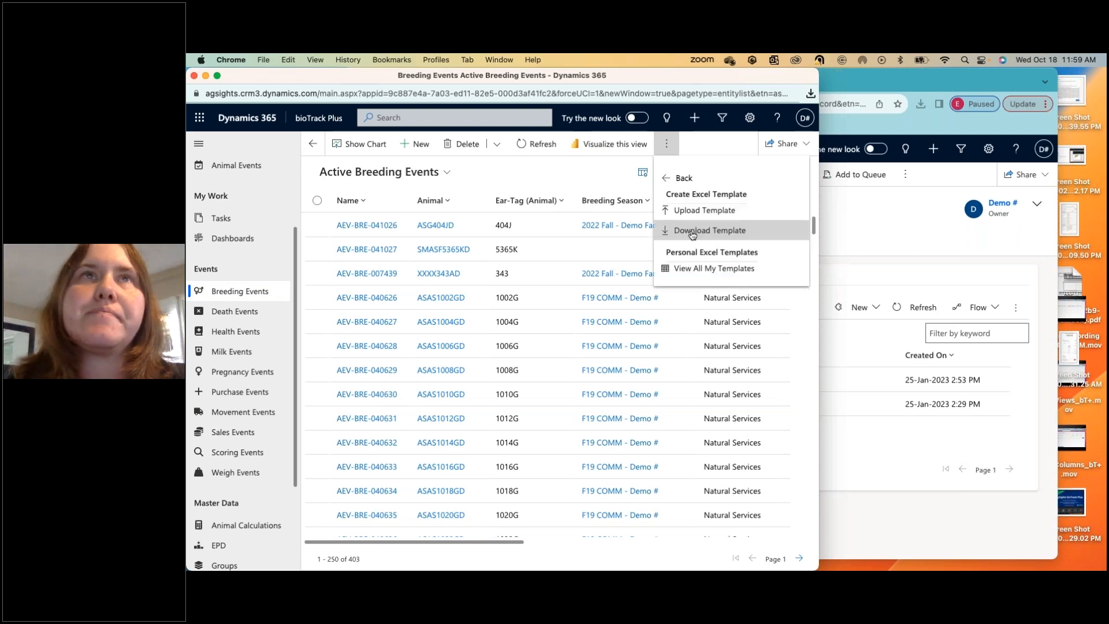
pyautogui.click(693, 231)
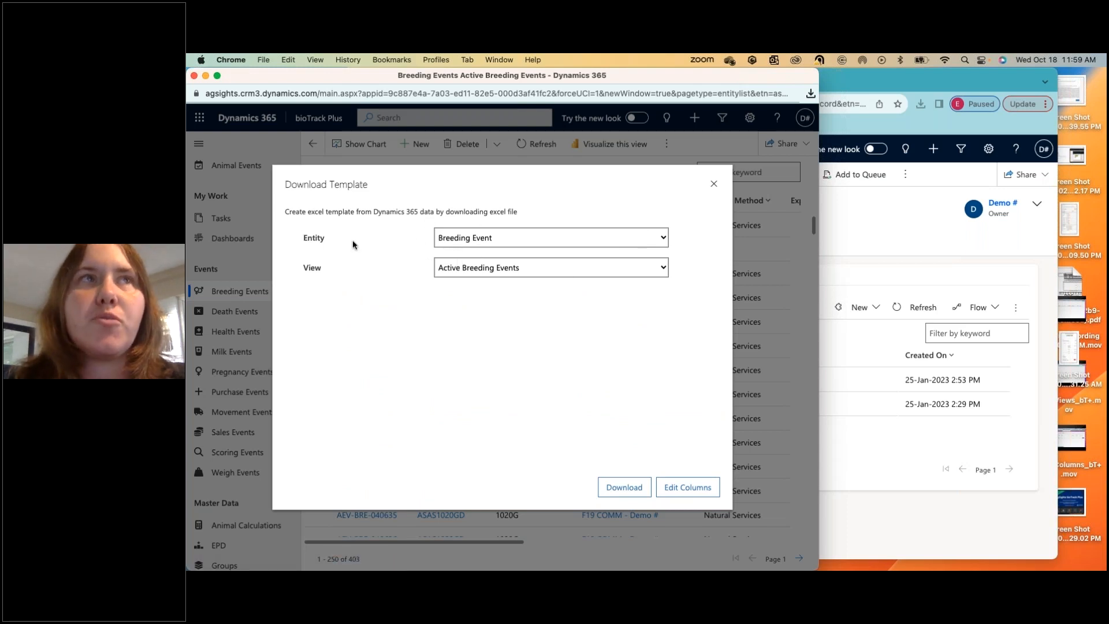
pyautogui.click(663, 268)
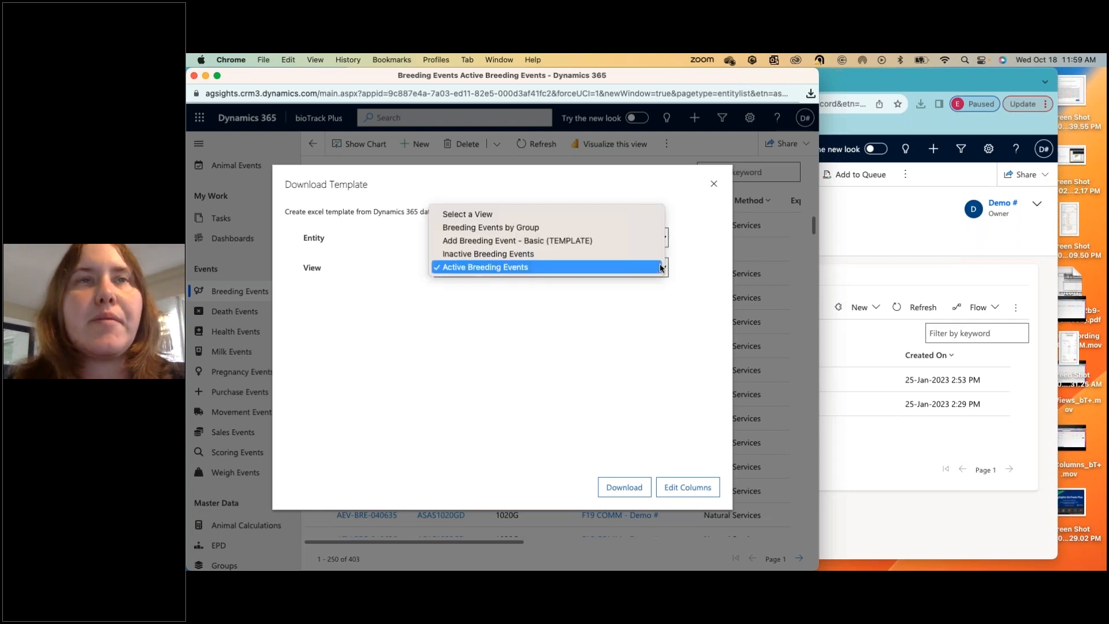
pyautogui.click(576, 244)
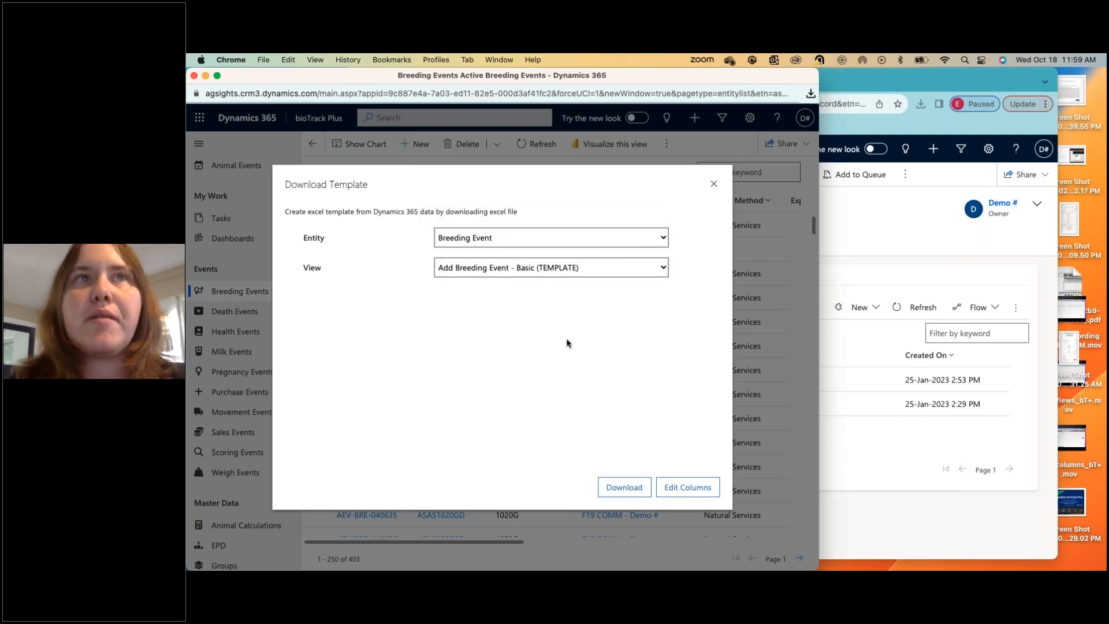
pyautogui.click(622, 490)
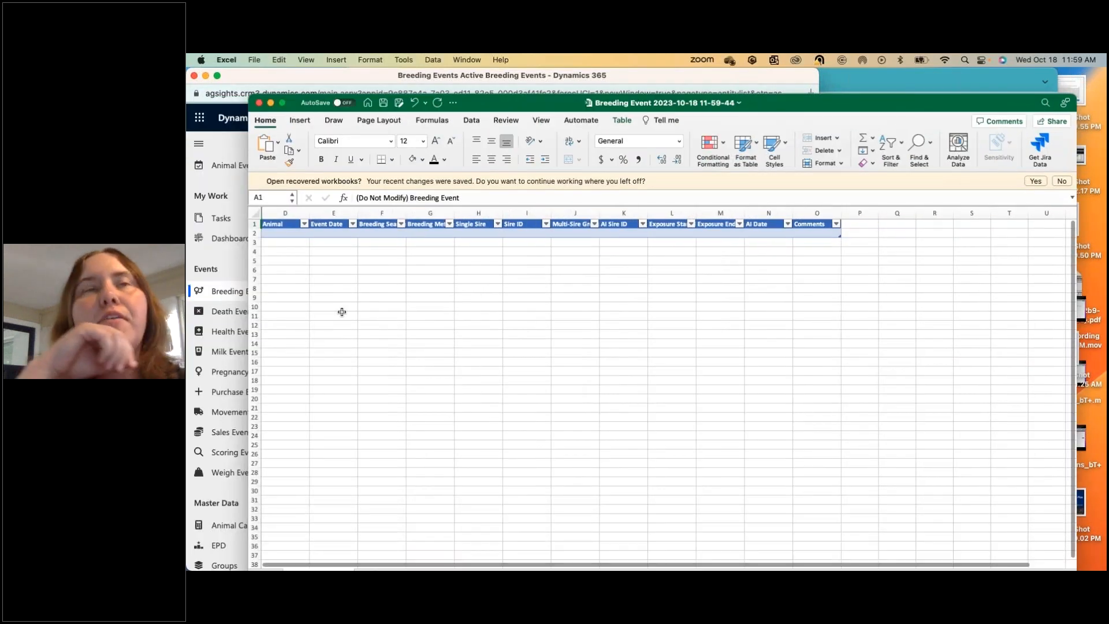
# - Check the template's entry cells and choose Natural Services as the Breeding Method in row 2
pyautogui.click(332, 231)
pyautogui.click(388, 224)
pyautogui.click(382, 231)
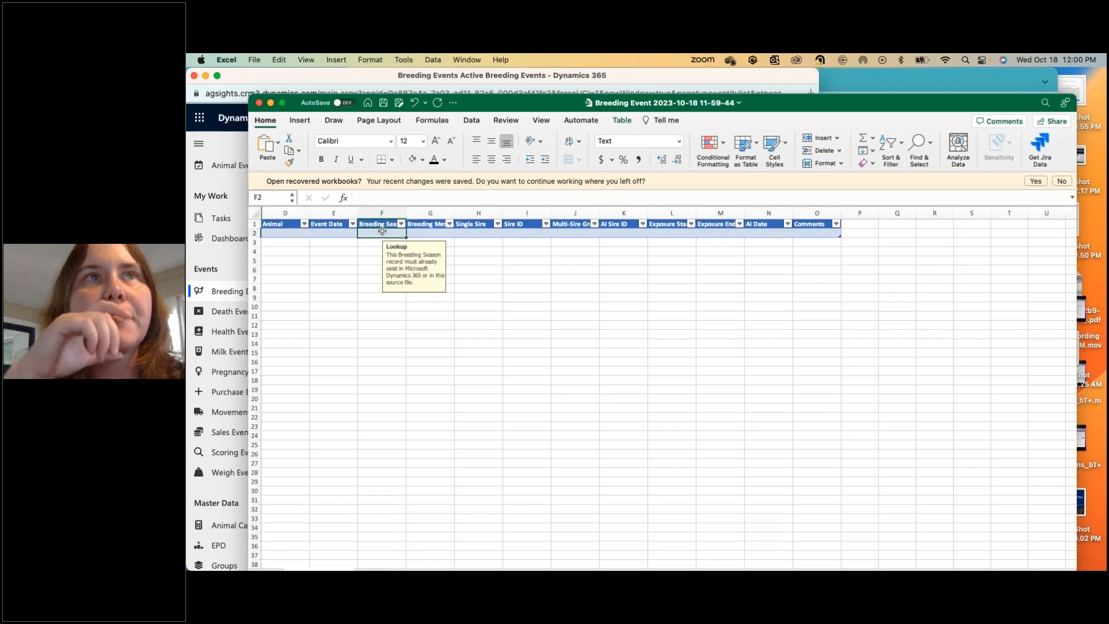
pyautogui.click(412, 231)
pyautogui.press('super+a')
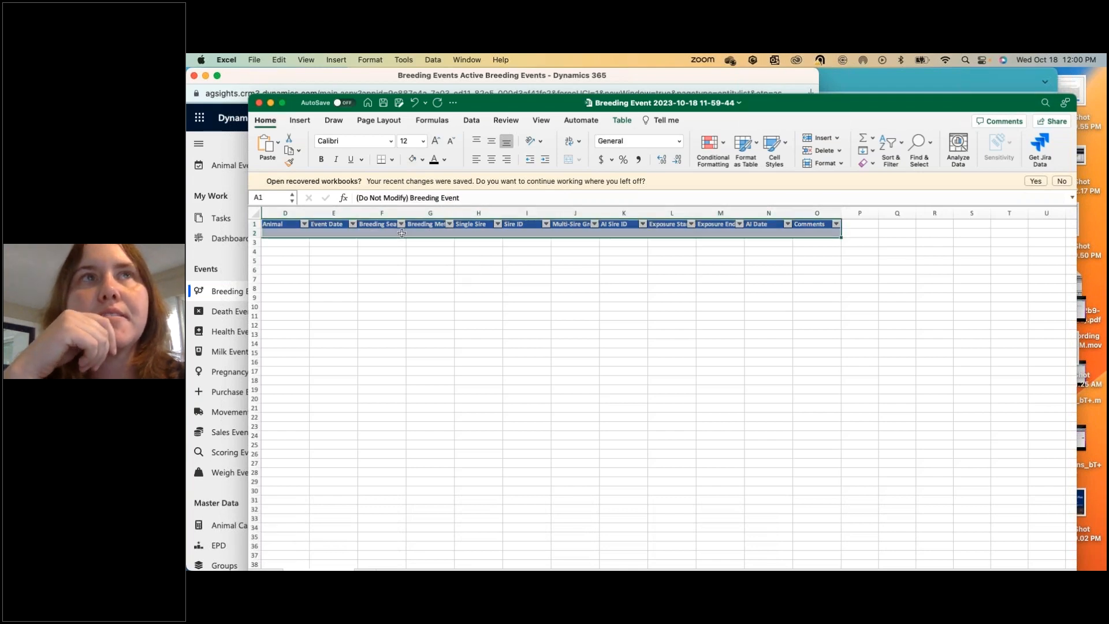
pyautogui.click(402, 232)
pyautogui.click(439, 232)
pyautogui.click(474, 241)
pyautogui.click(431, 232)
pyautogui.click(459, 233)
pyautogui.click(433, 244)
pyautogui.click(512, 278)
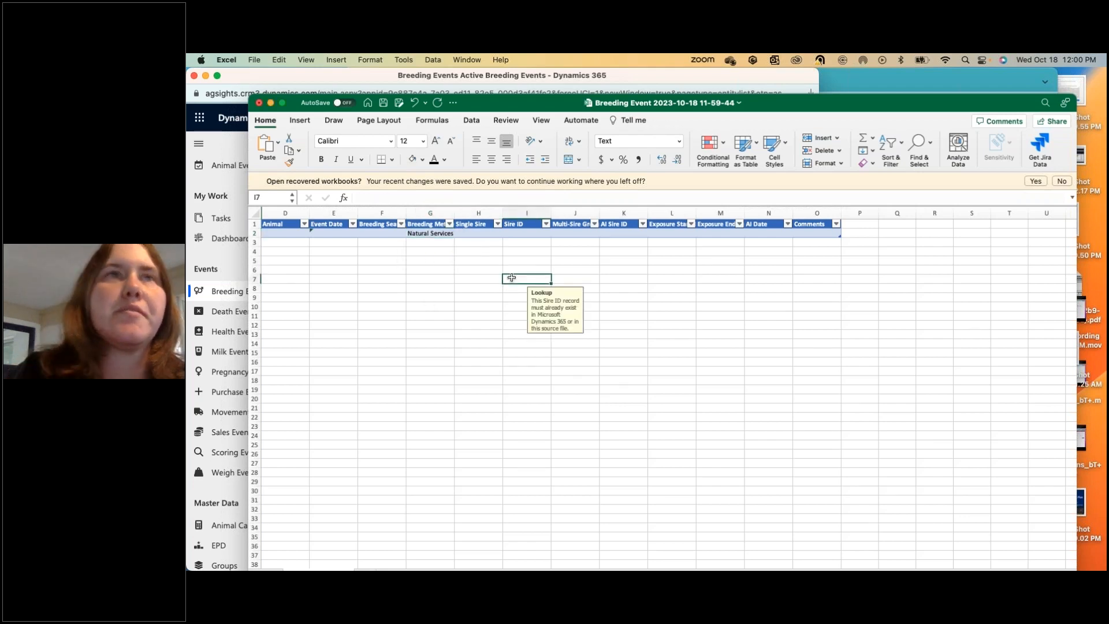
# - Enter 2020-08-01 as the Event Date in row 2
pyautogui.click(321, 233)
pyautogui.doubleClick(323, 232)
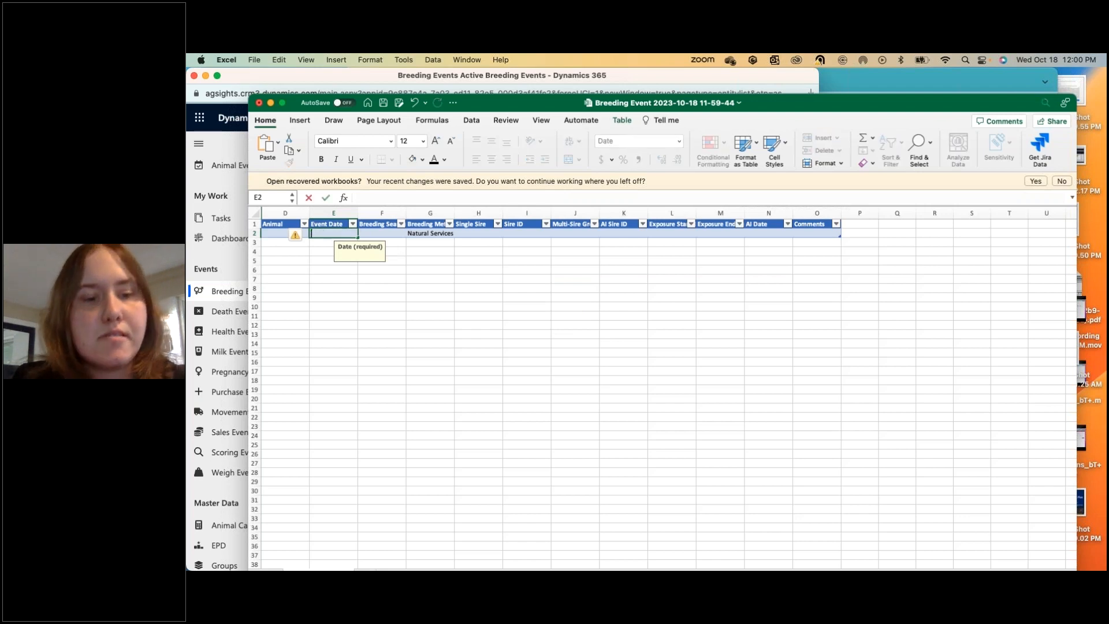
pyautogui.write('20')
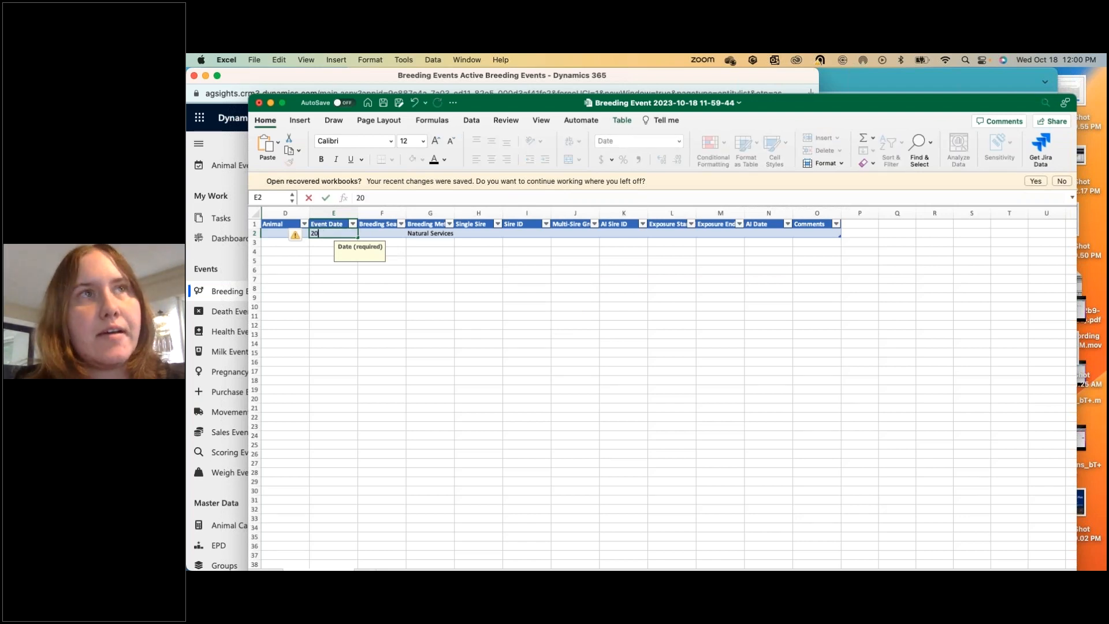
pyautogui.write('20-08-01')
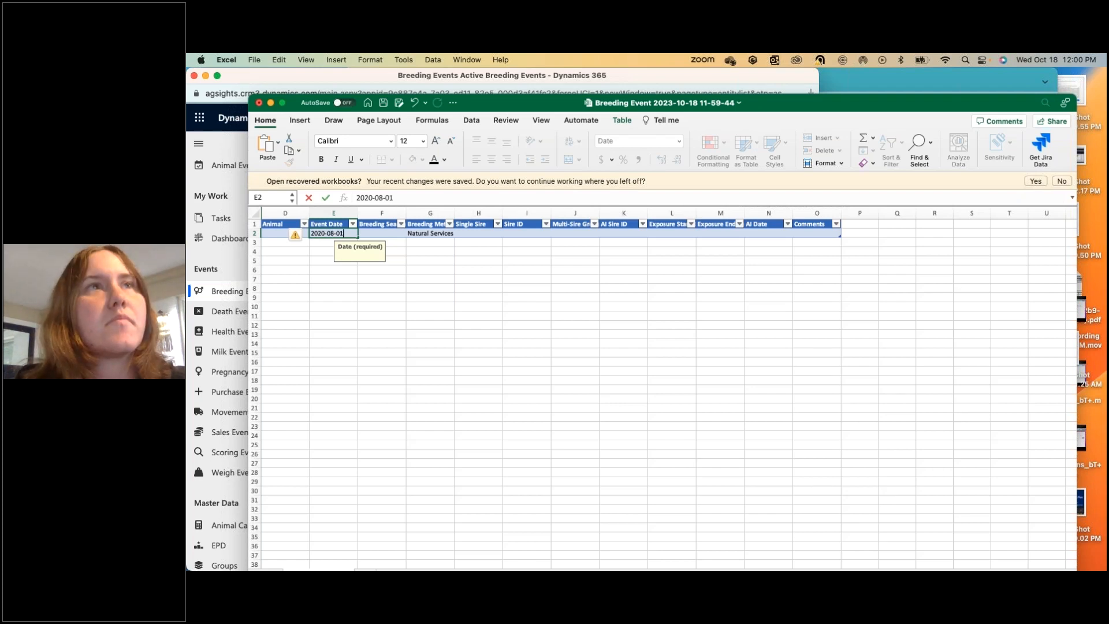
pyautogui.press('Return')
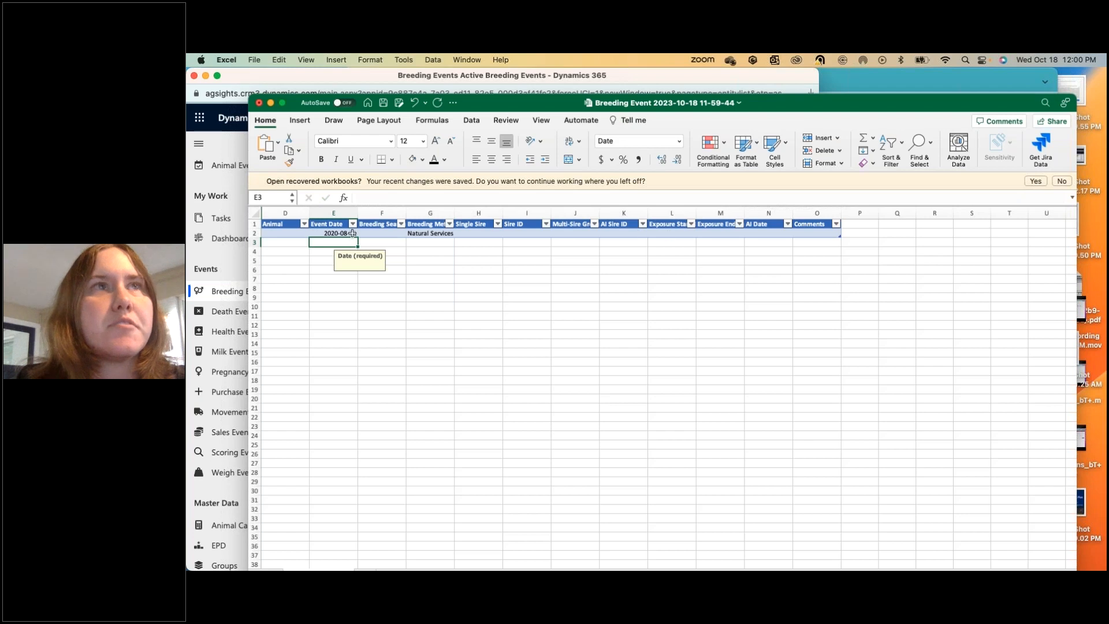
# - Copy the event date from row 2 into the Exposure Start column of the same row
pyautogui.click(352, 232)
pyautogui.press('cmd+c')
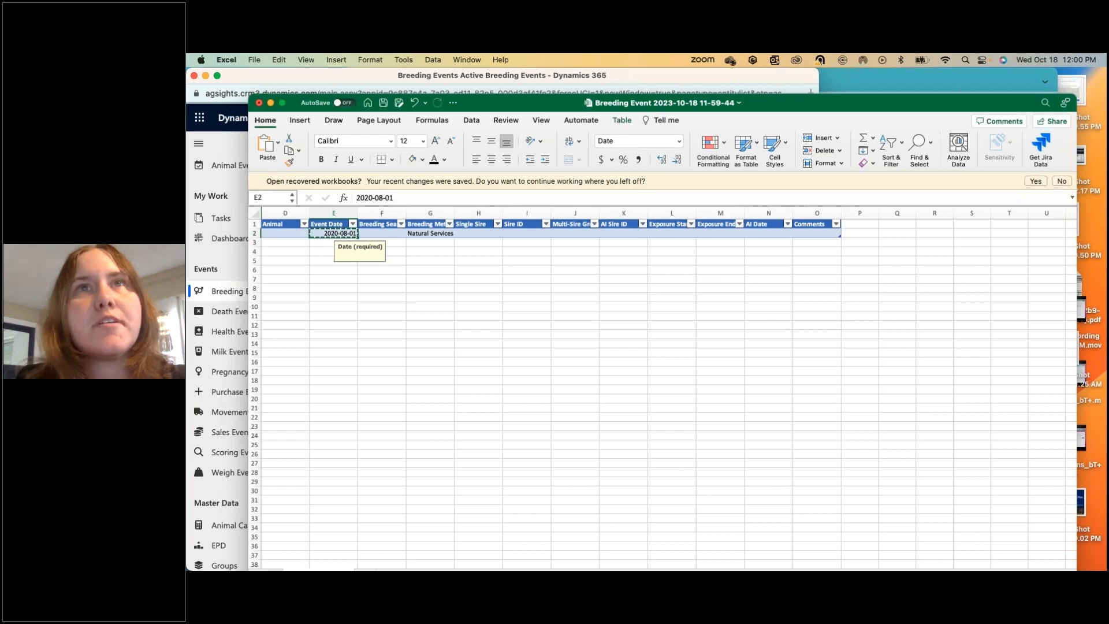
pyautogui.click(672, 233)
pyautogui.press('cmd+v')
# - Paste the copied date into the Exposure End column of row 2 and change it to 2020-09-01
pyautogui.click(720, 233)
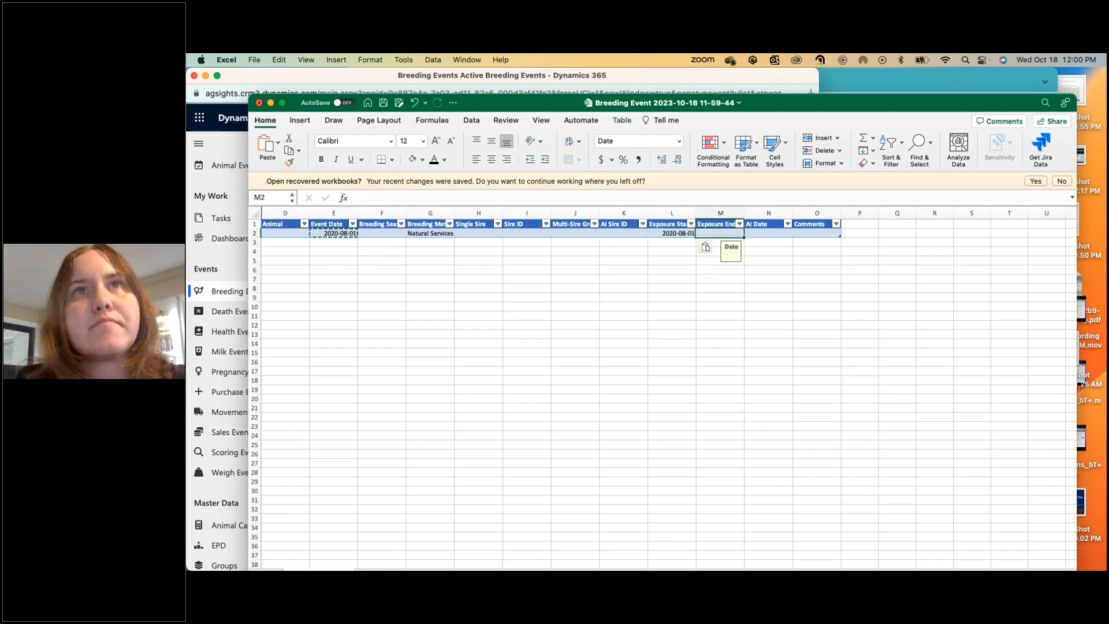
pyautogui.press('cmd+v')
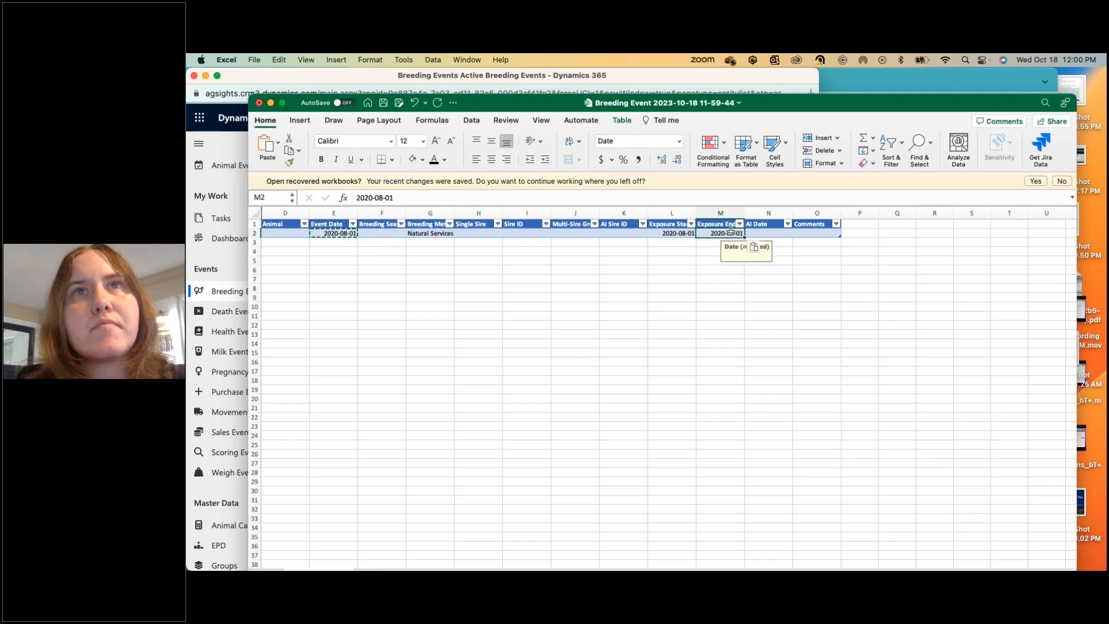
pyautogui.doubleClick(731, 233)
pyautogui.press('BackSpace')
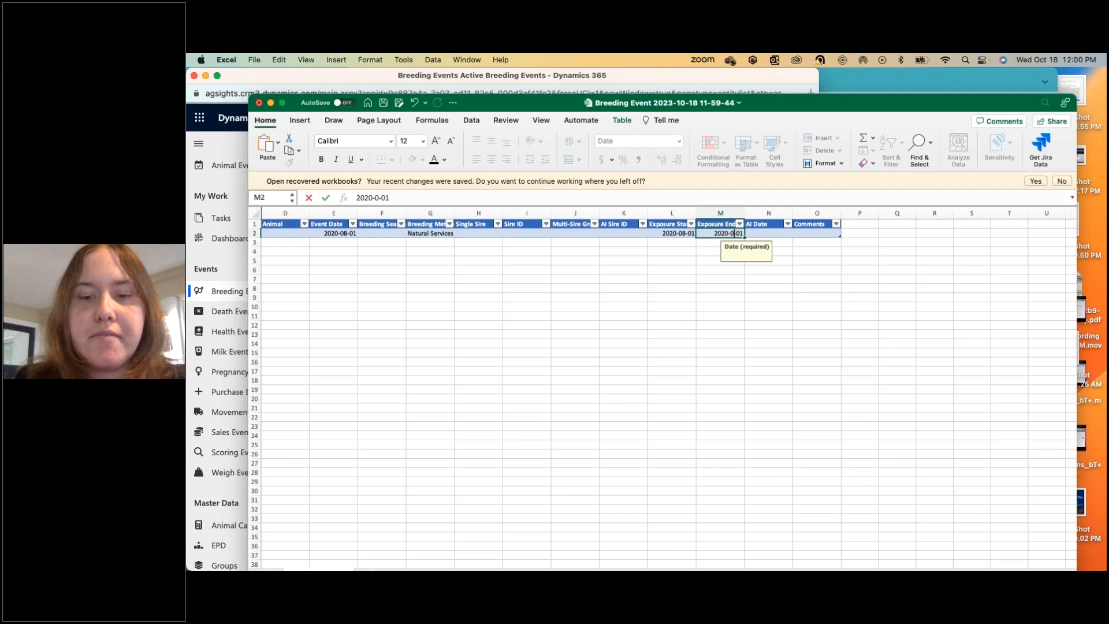
pyautogui.write('9')
pyautogui.press('Return')
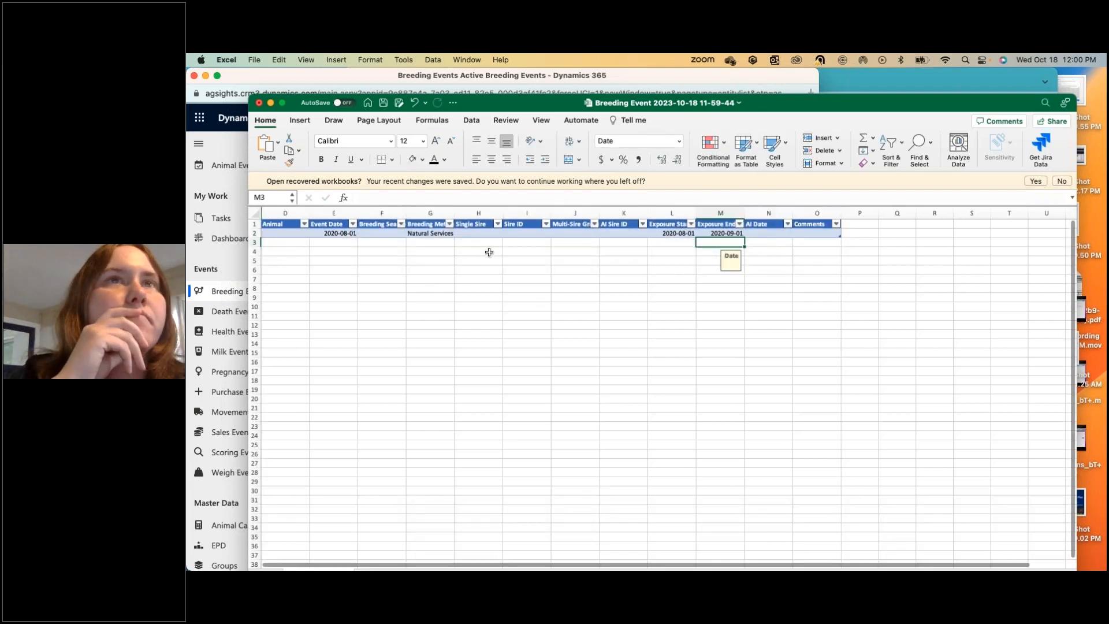
# - Enter RI F19 Rams as the Multi-Sire Group in row 2 and widen that column to fit its heading
pyautogui.click(567, 232)
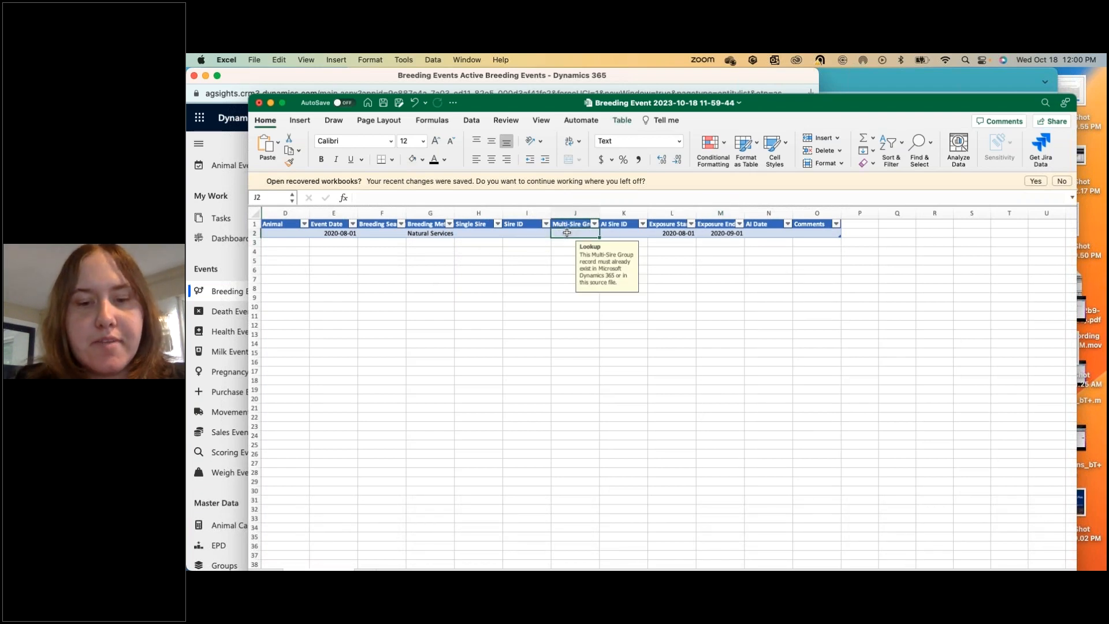
pyautogui.write('Suf')
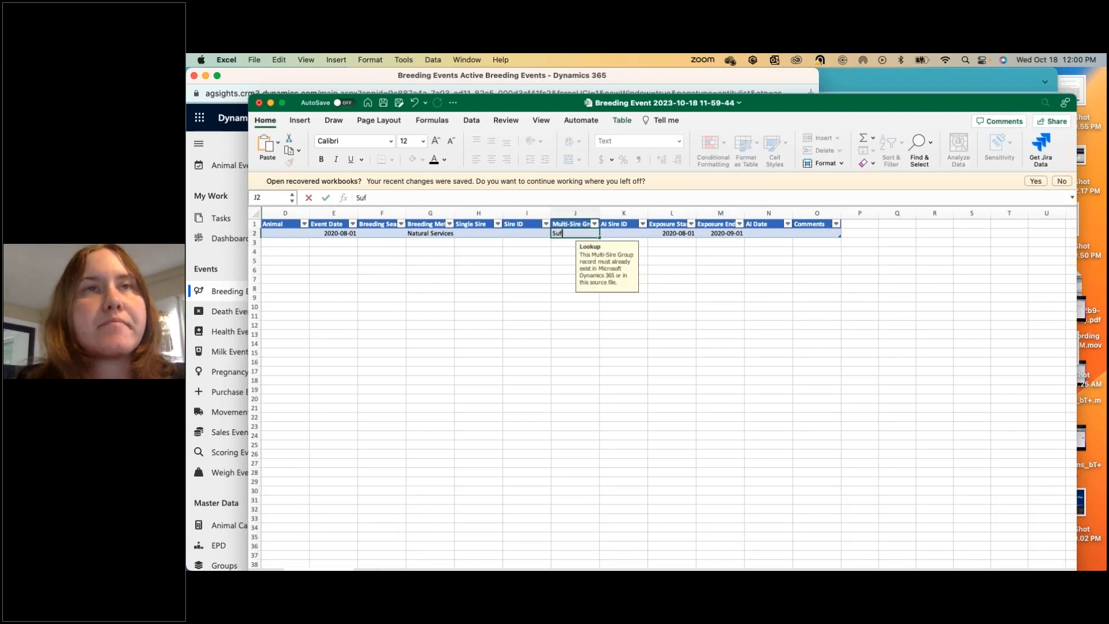
pyautogui.press('BackSpace')
pyautogui.press('BackSpace')
pyautogui.write('RI F')
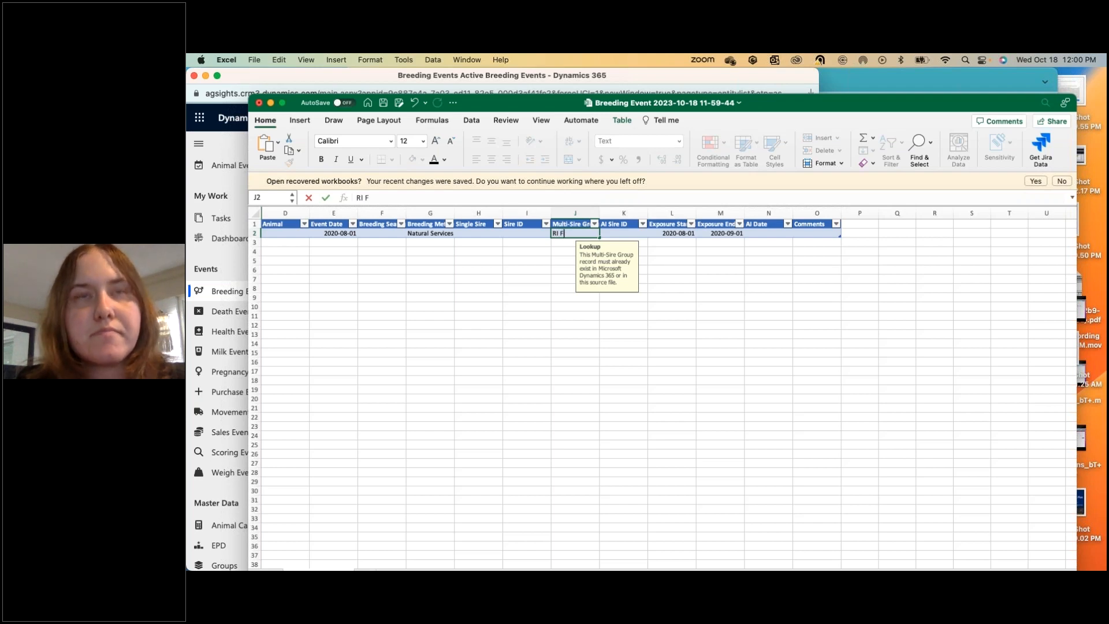
pyautogui.write('19 Rams')
pyautogui.press('Return')
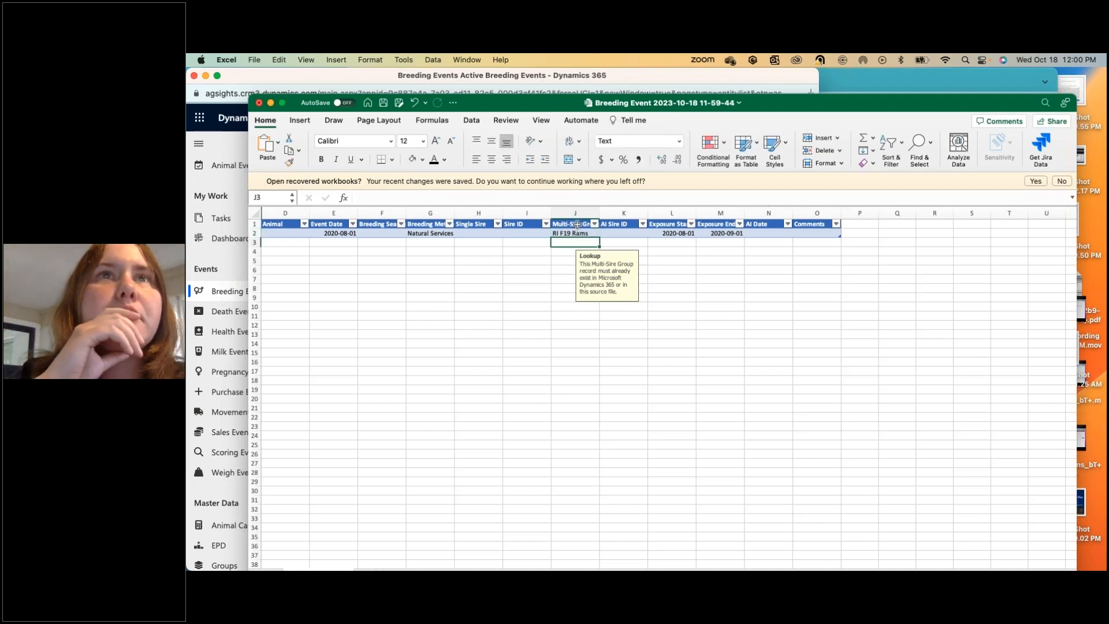
pyautogui.moveTo(600, 212); pyautogui.dragTo(628, 213)
# - Choose No as the Single Sire value in row 2
pyautogui.click(482, 234)
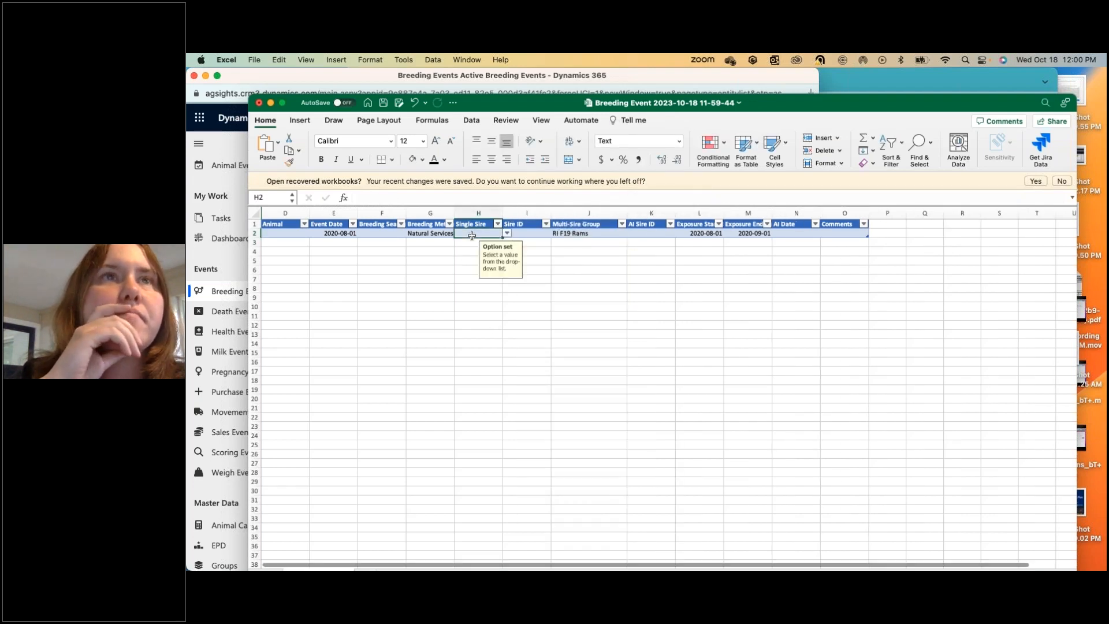
pyautogui.click(507, 235)
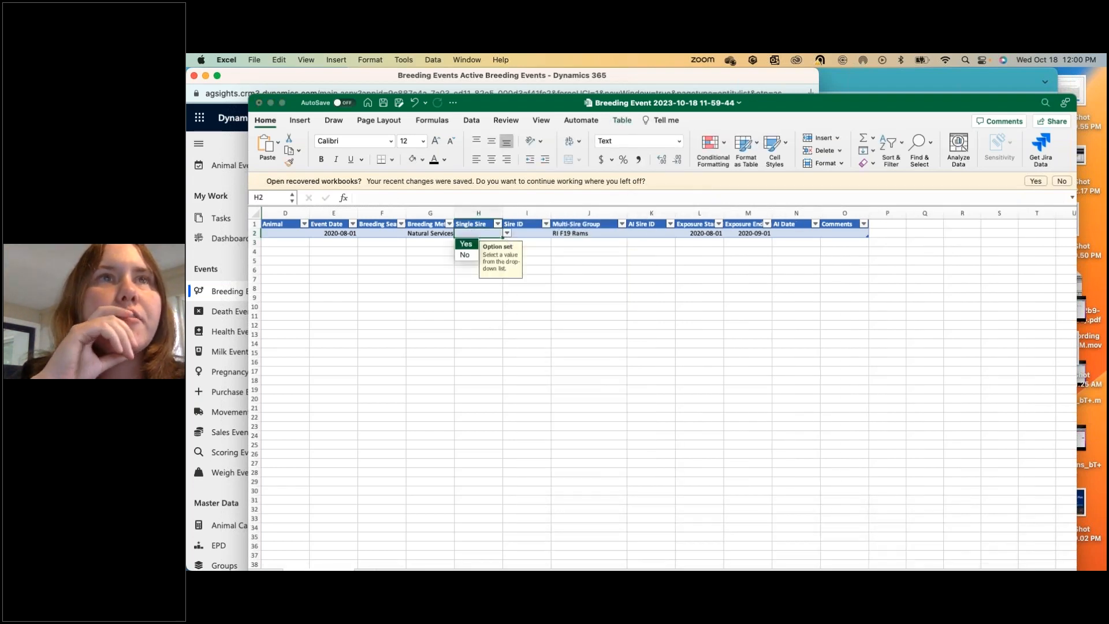
pyautogui.click(465, 255)
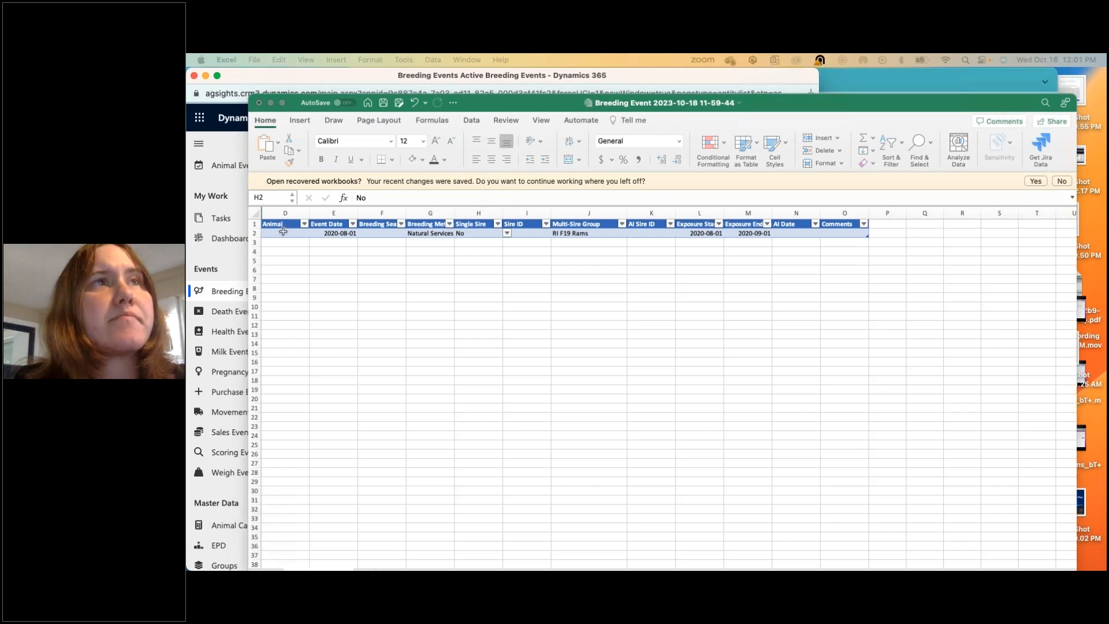
# - Paste the copied list of animal IDs into the Animal column, starting at row 2
pyautogui.click(283, 232)
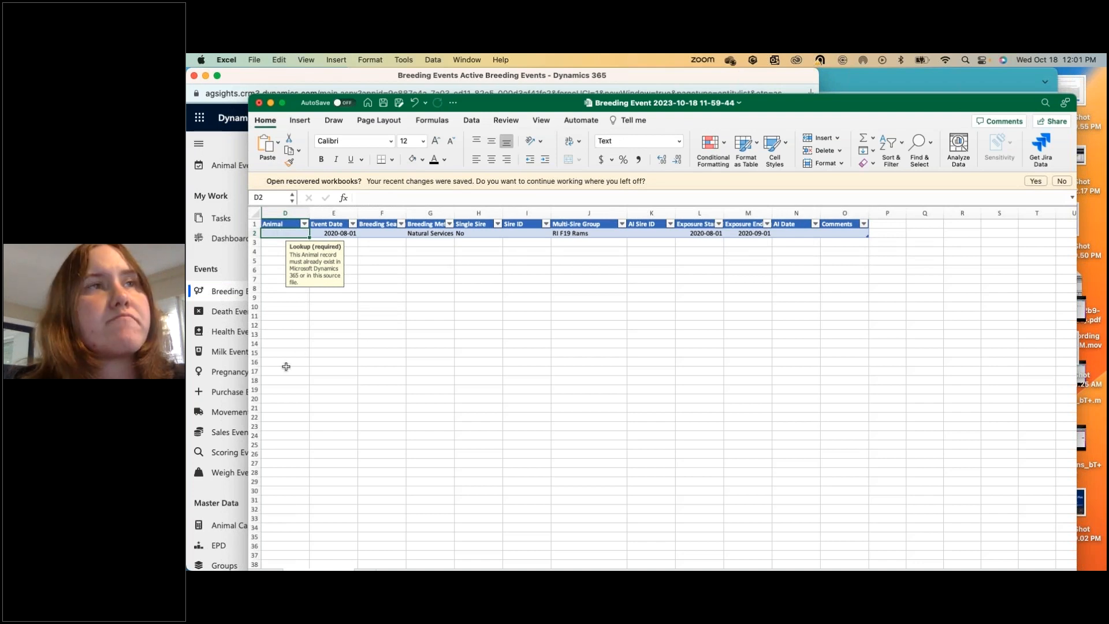
pyautogui.press('super+v')
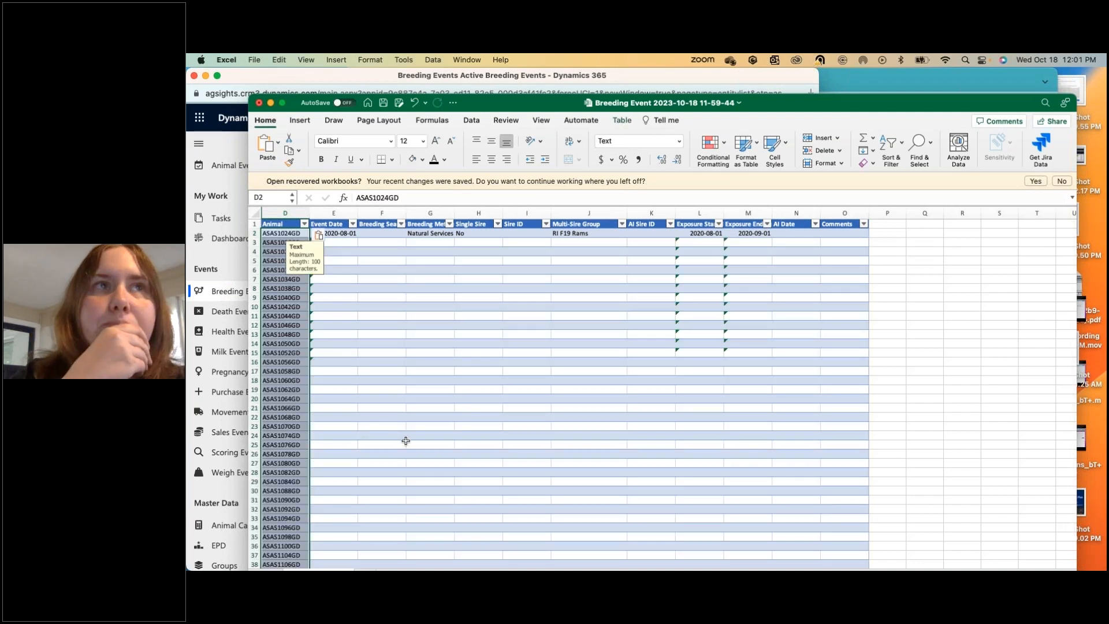
pyautogui.click(406, 441)
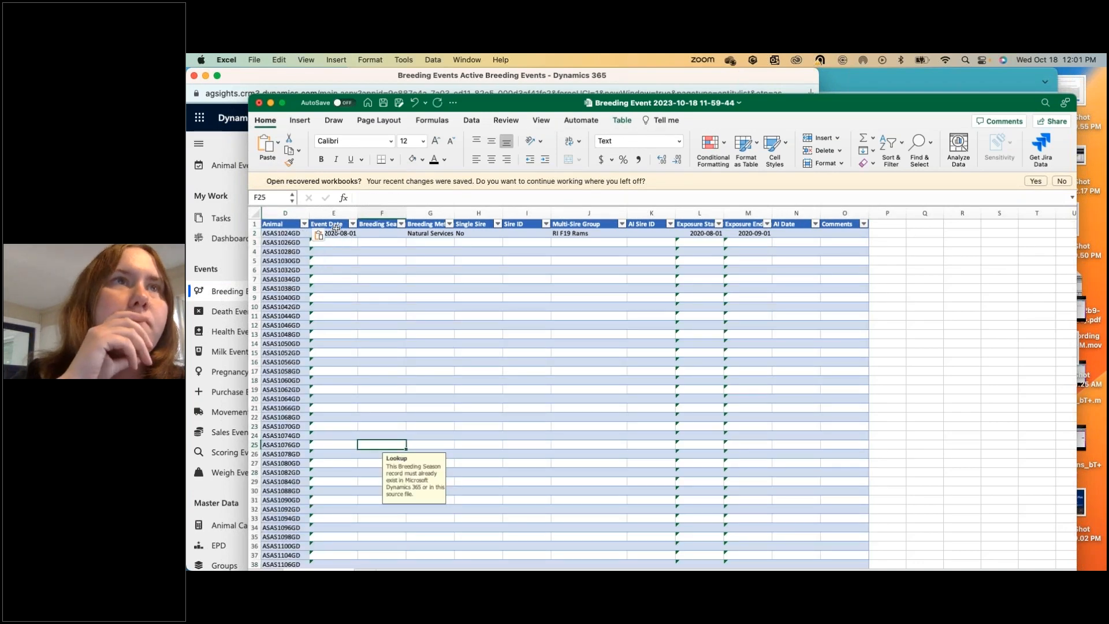
# - Enter F20 RI as the Breeding Season in row 2
pyautogui.moveTo(336, 230); pyautogui.dragTo(527, 231)
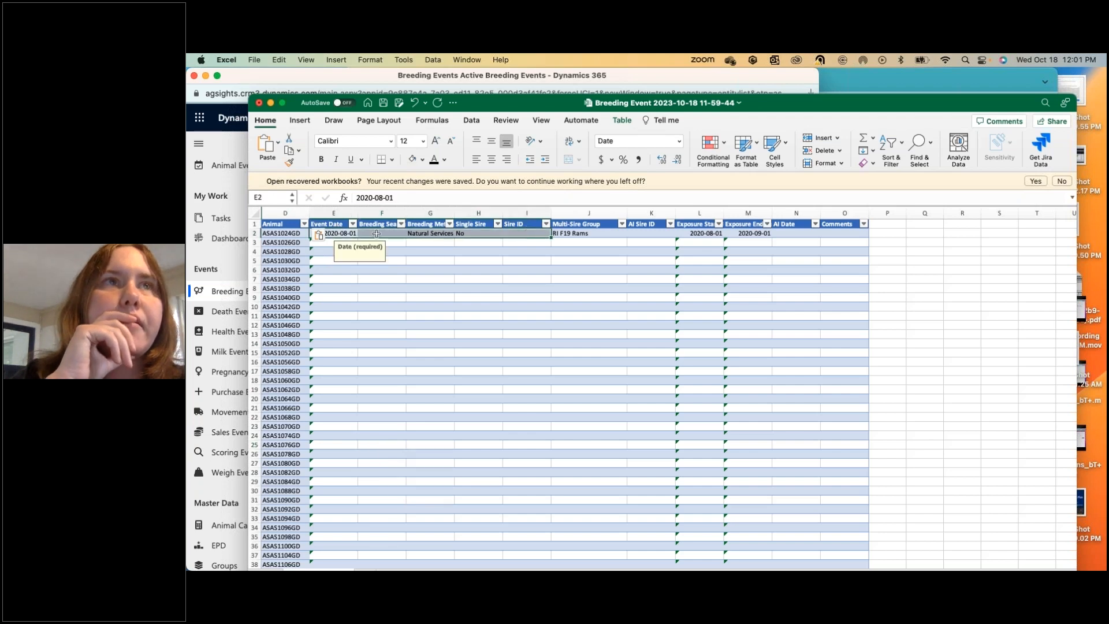
pyautogui.click(376, 234)
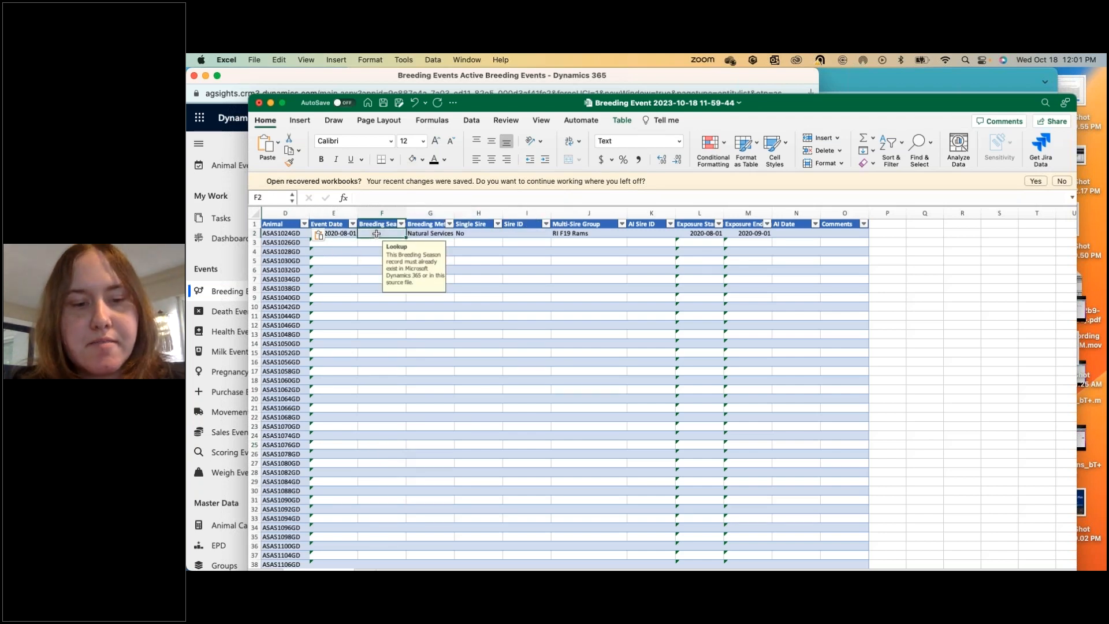
pyautogui.write('F20')
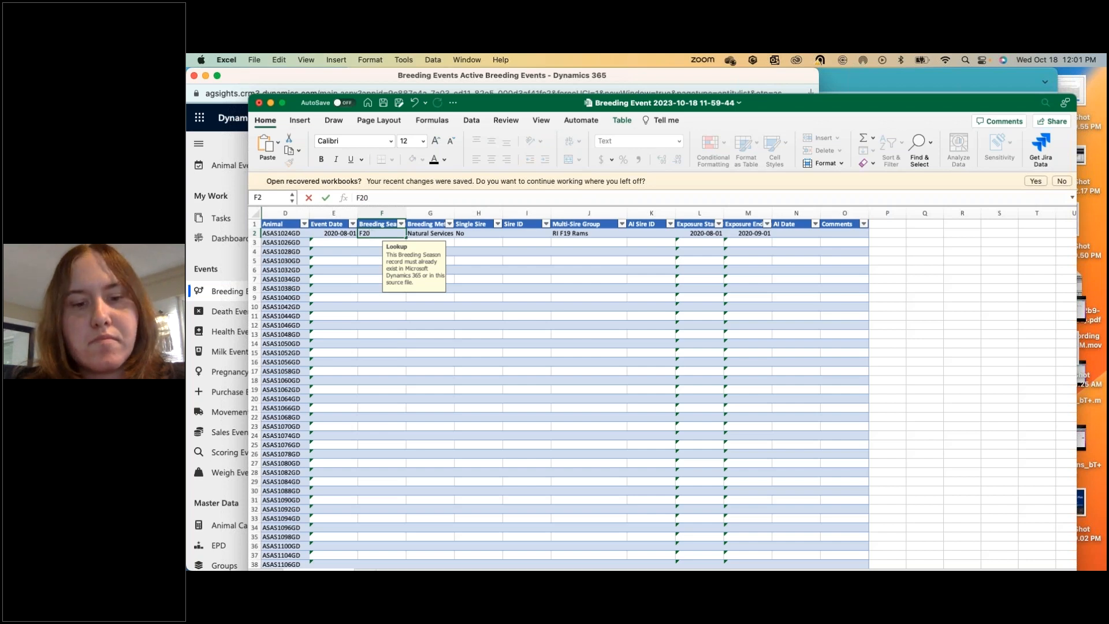
pyautogui.write('RI')
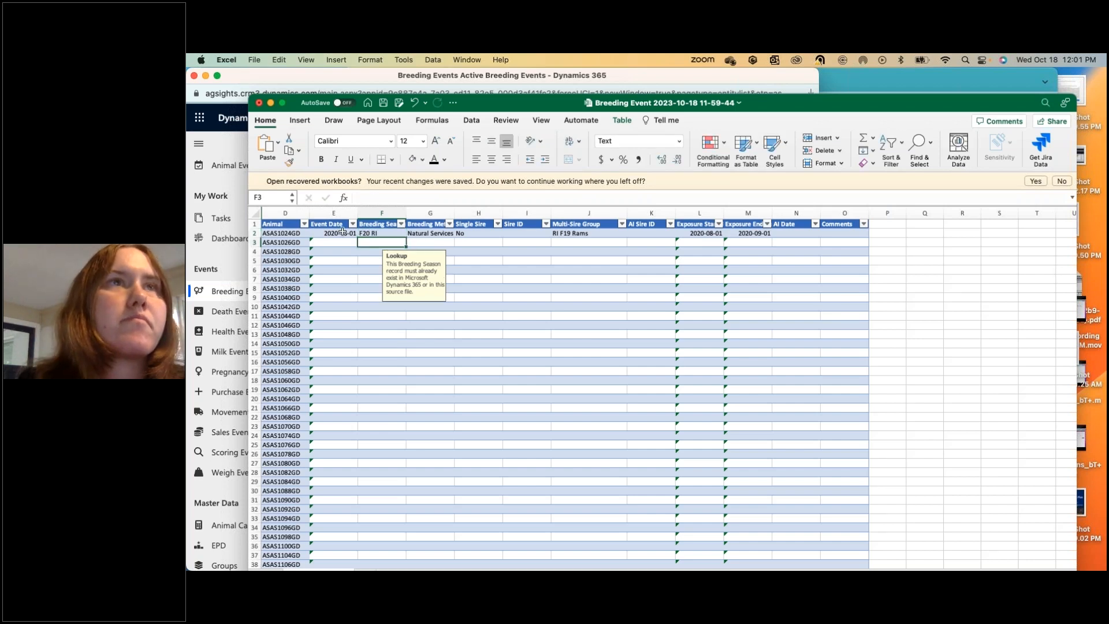
# - Fill row 2's values from Event Date through Comments down all animal rows, using Copy Cells instead of a series
pyautogui.moveTo(332, 233); pyautogui.dragTo(869, 237)
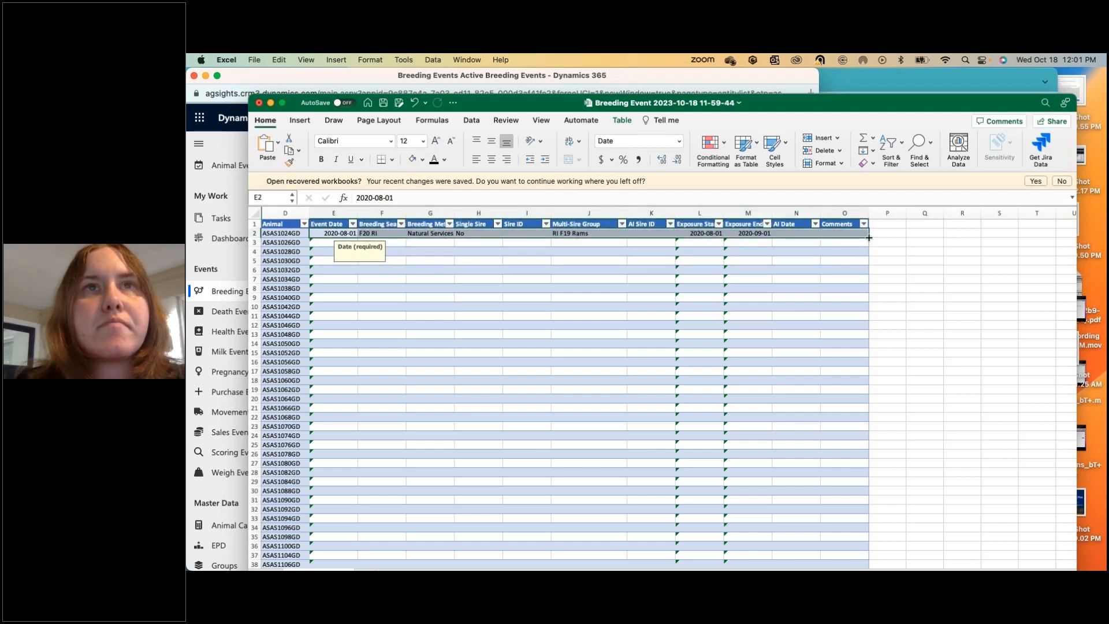
pyautogui.doubleClick(869, 237)
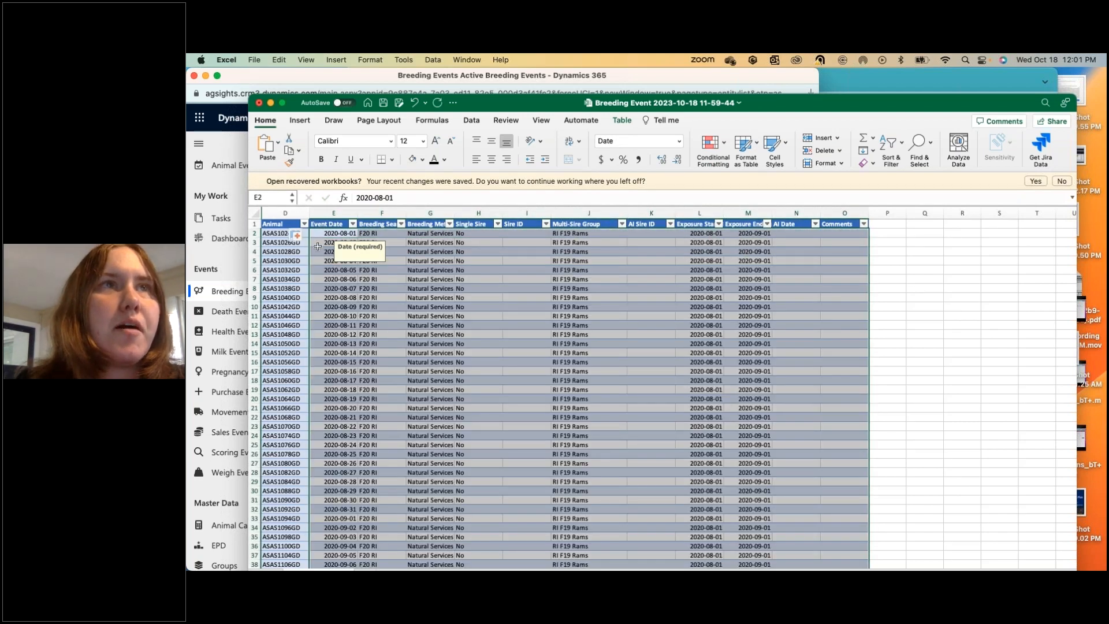
pyautogui.click(298, 235)
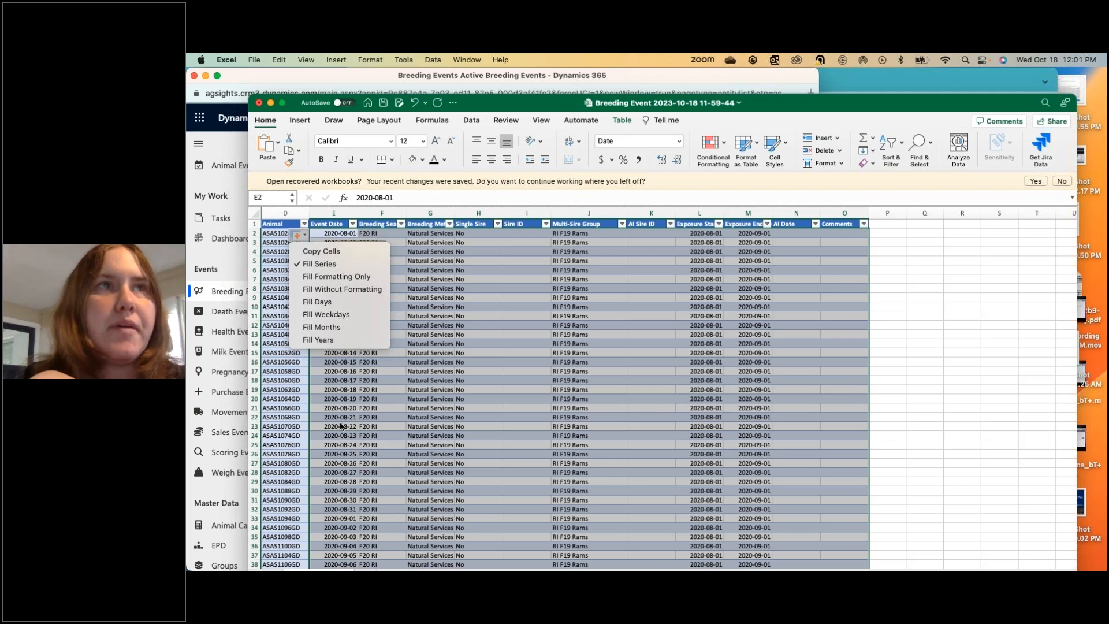
pyautogui.click(309, 251)
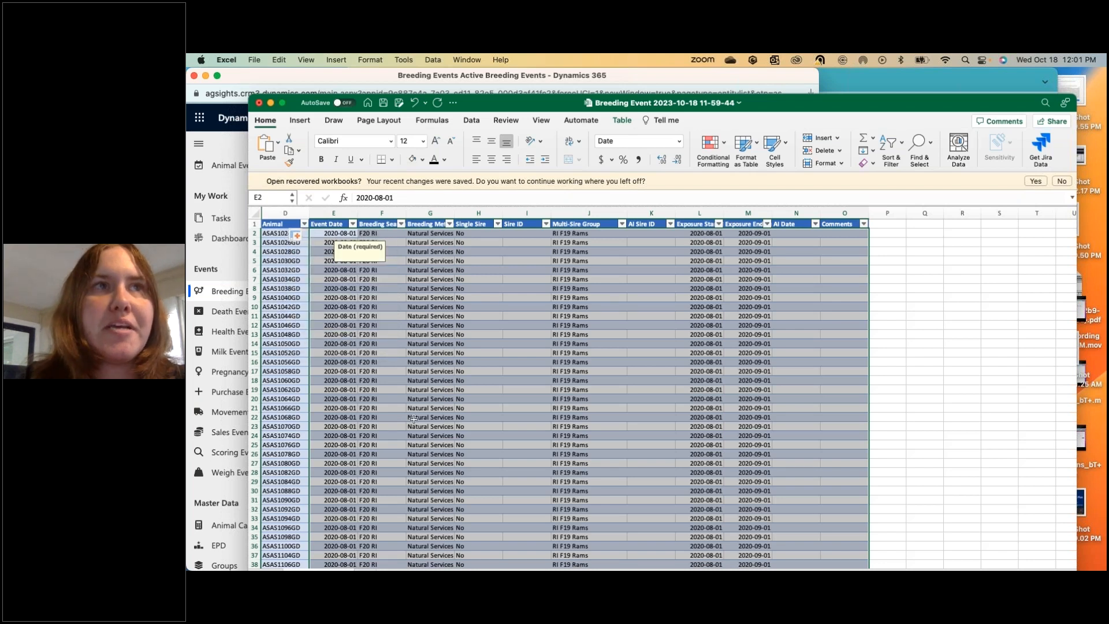
pyautogui.click(471, 417)
# - Widen the Animal column and look over the filled breeding rows
pyautogui.moveTo(310, 214); pyautogui.dragTo(343, 214)
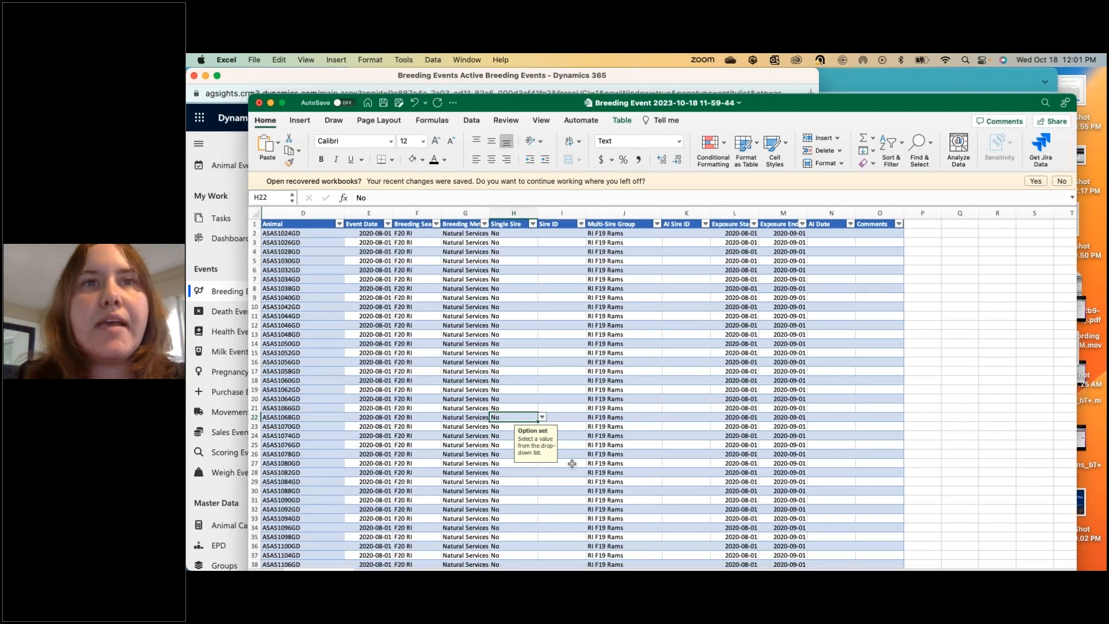
pyautogui.scroll(-1, 572, 464)
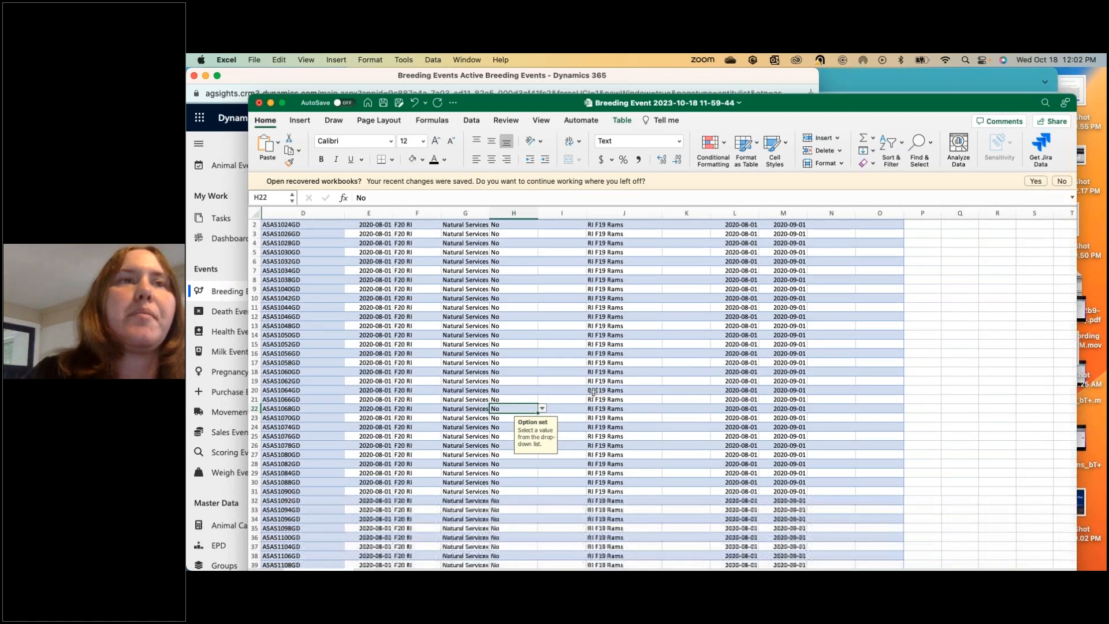
pyautogui.scroll(1, 593, 392)
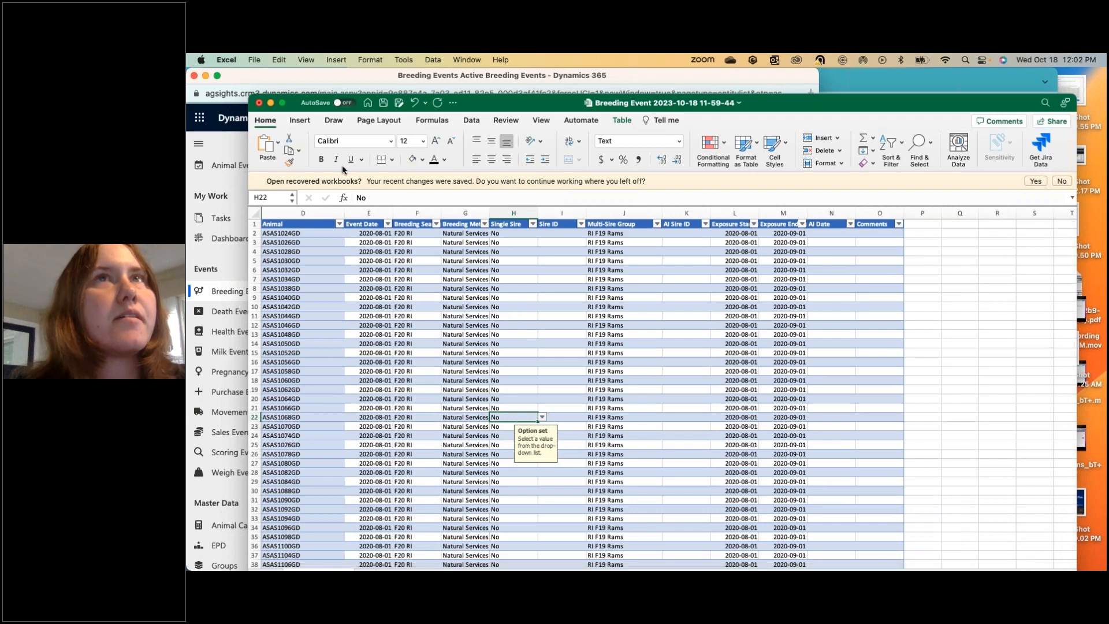
# - Start saving a copy of the workbook as CSV UTF-8 (Comma delimited) in the Breeding Events folder
pyautogui.click(252, 60)
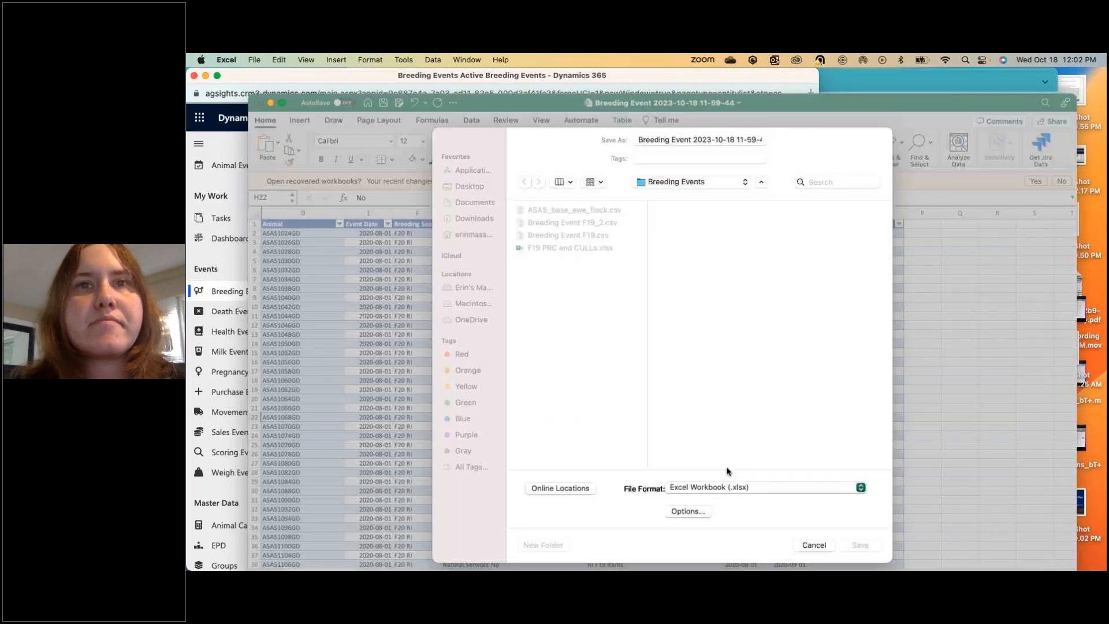
pyautogui.click(861, 487)
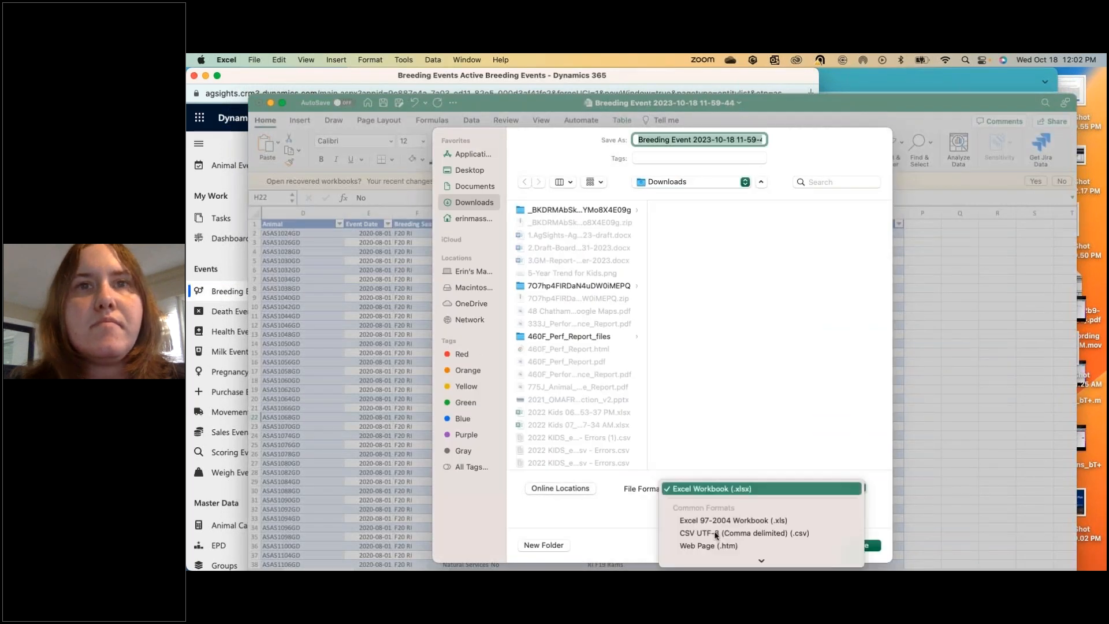
pyautogui.click(711, 534)
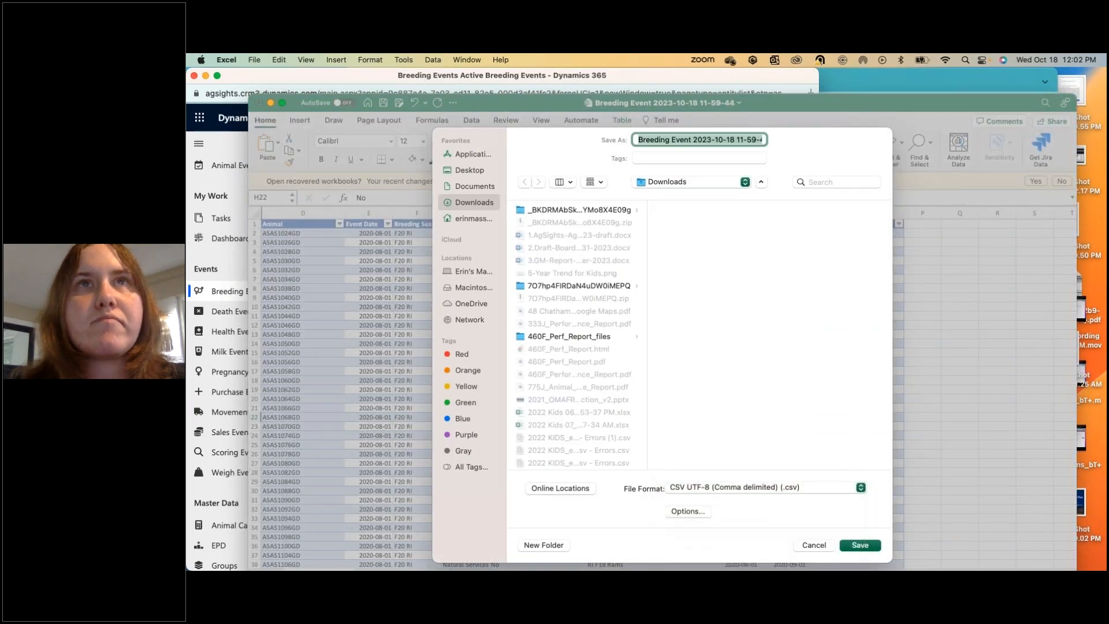
pyautogui.click(682, 183)
pyautogui.click(669, 262)
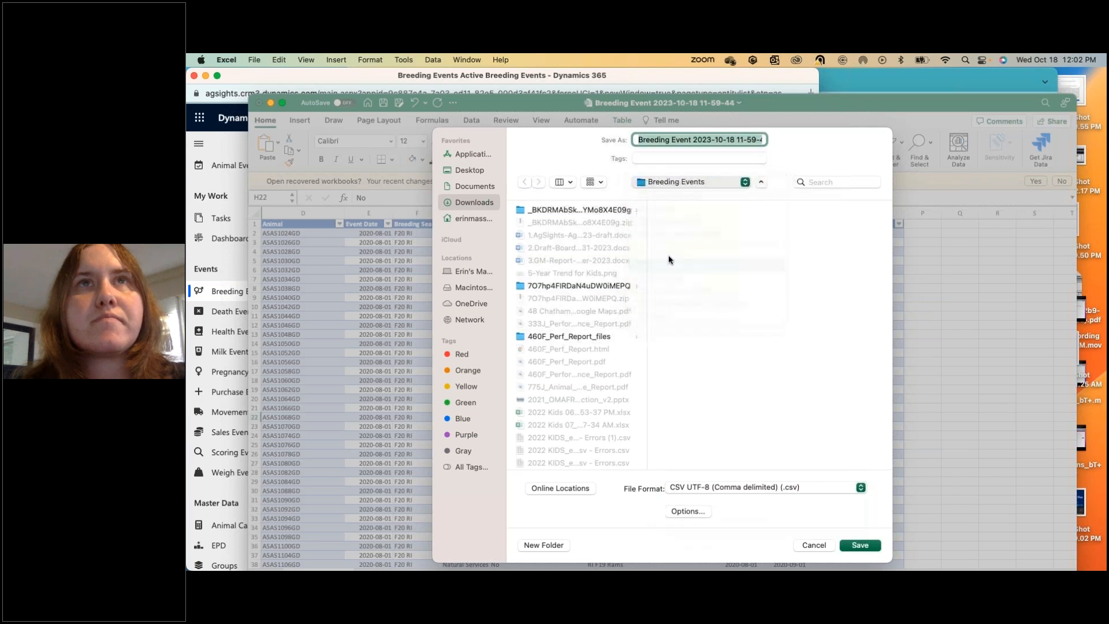
# - Name the CSV file F20 Breedings RI and save only the active sheet
pyautogui.press('BackSpace')
pyautogui.write('F')
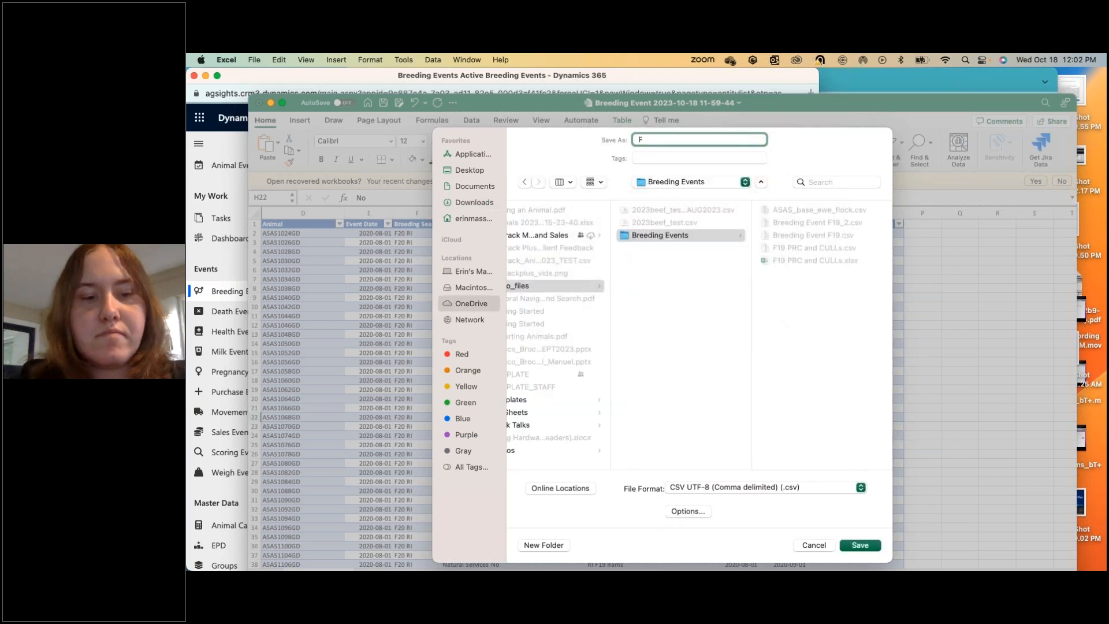
pyautogui.write('20 Breedings')
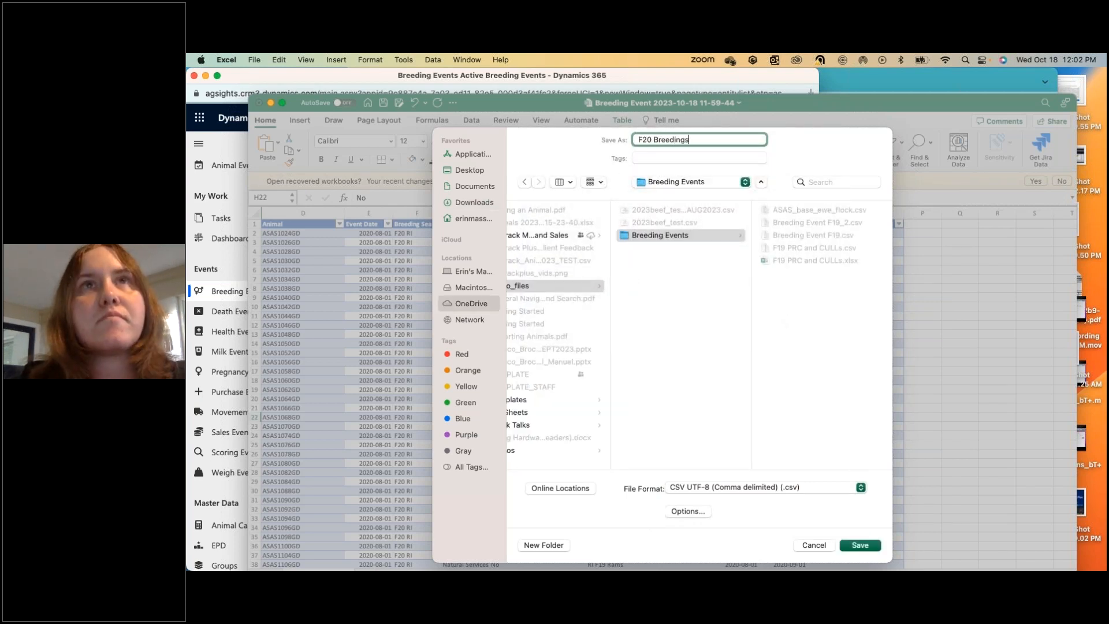
pyautogui.write(' RI')
pyautogui.press('Return')
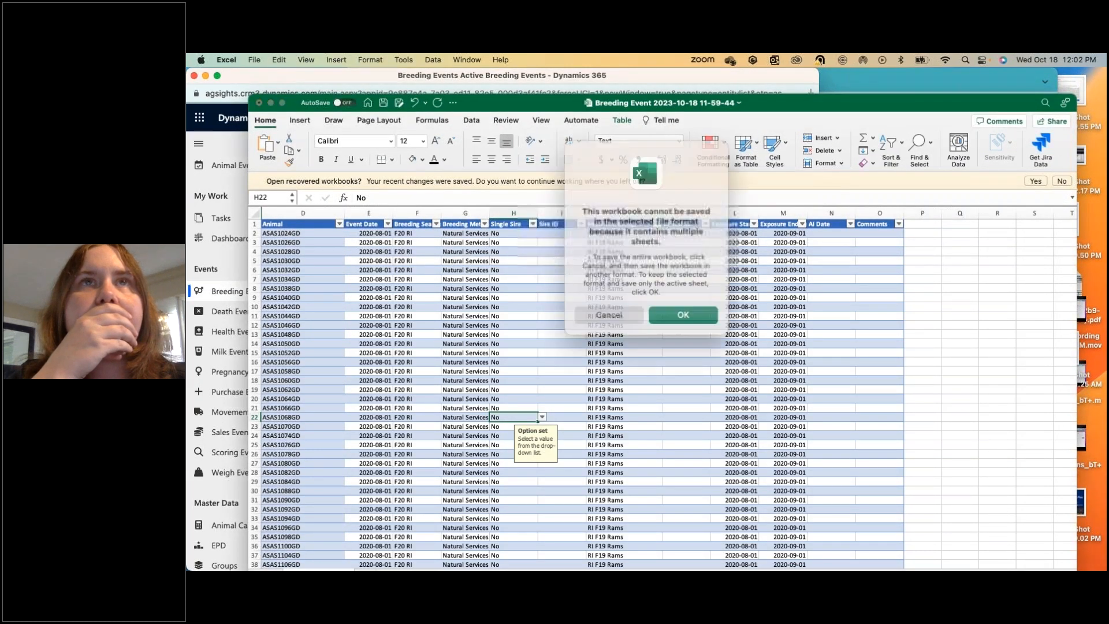
pyautogui.click(681, 309)
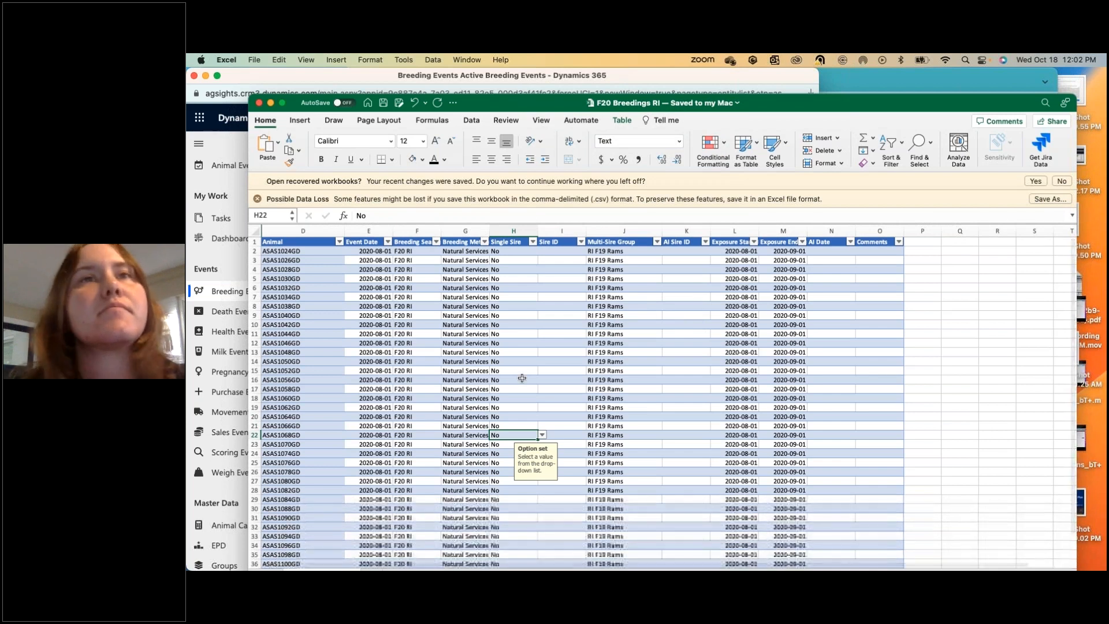
# - Move the workbook window aside, switch to bioTrack Plus and open a new group record under Groups
pyautogui.moveTo(499, 111); pyautogui.dragTo(521, 84)
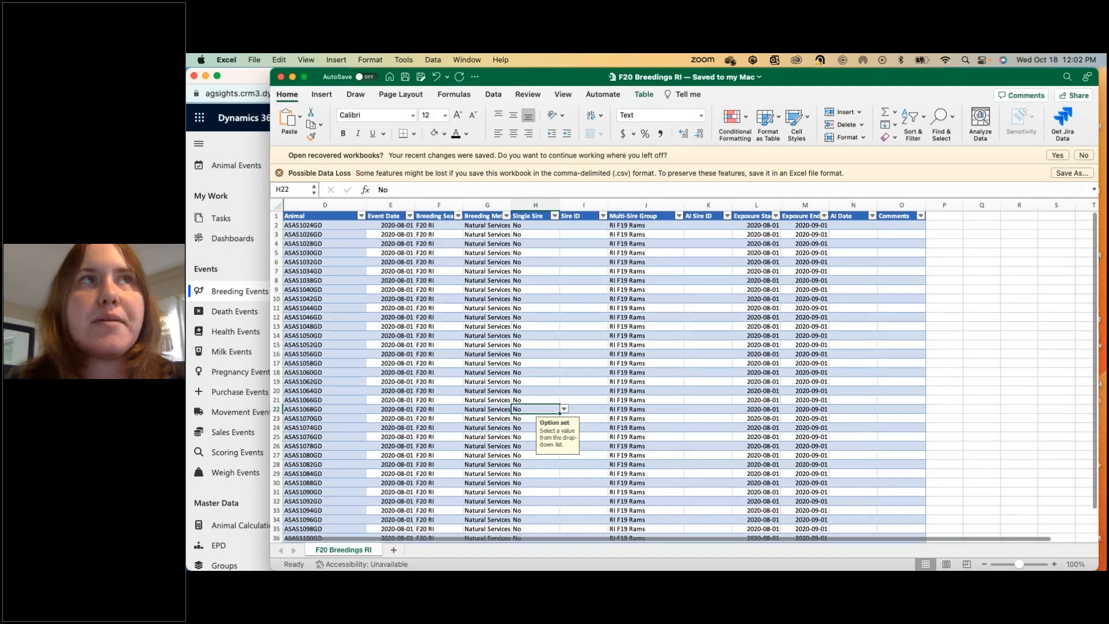
pyautogui.click(246, 466)
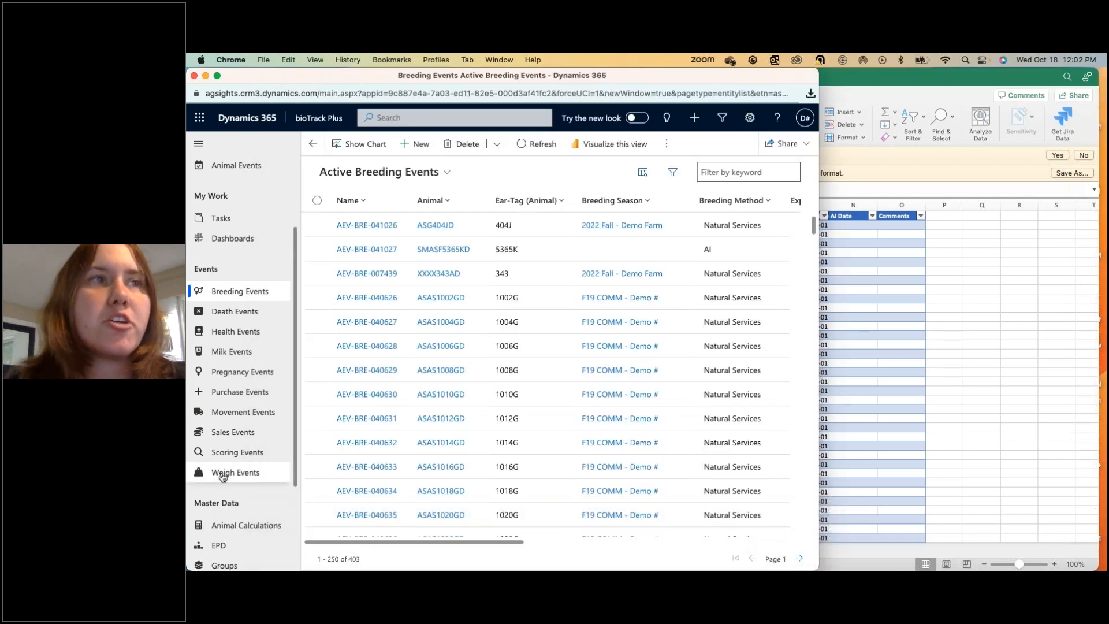
pyautogui.scroll(-3, 218, 472)
pyautogui.click(220, 472)
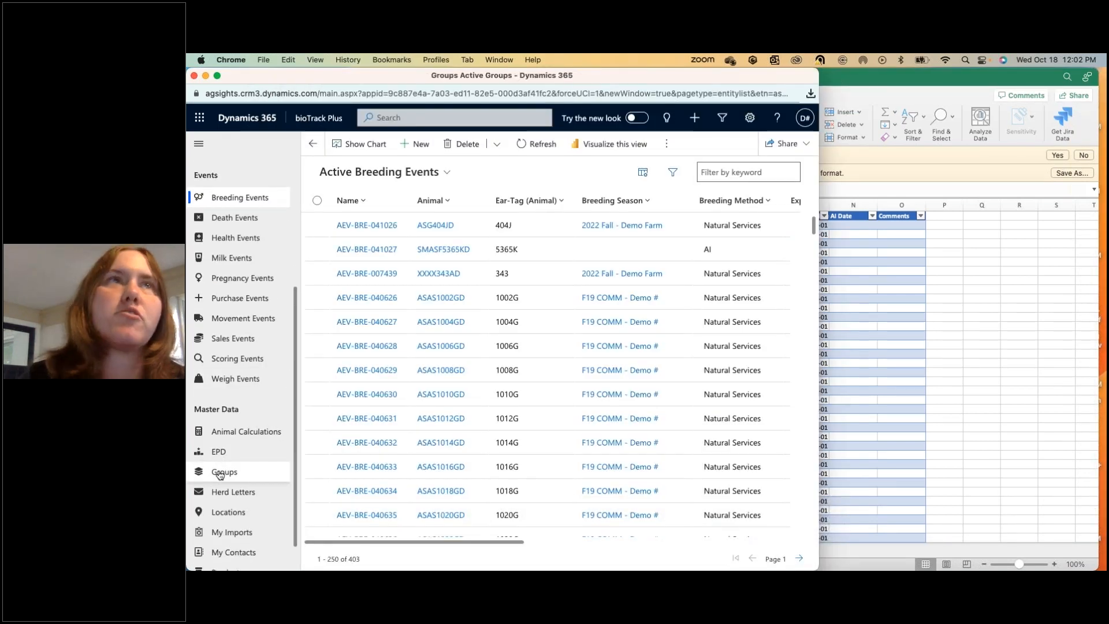
pyautogui.click(416, 145)
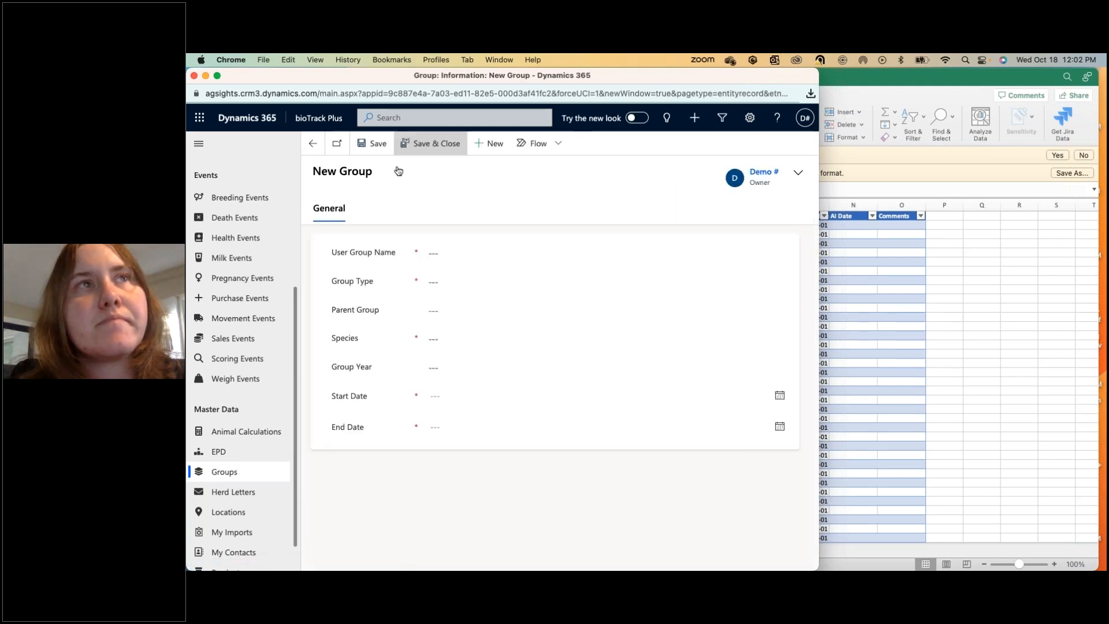
# - Place the group form beside the workbook and copy the breeding season F20 RI into the User Group Name
pyautogui.click(439, 254)
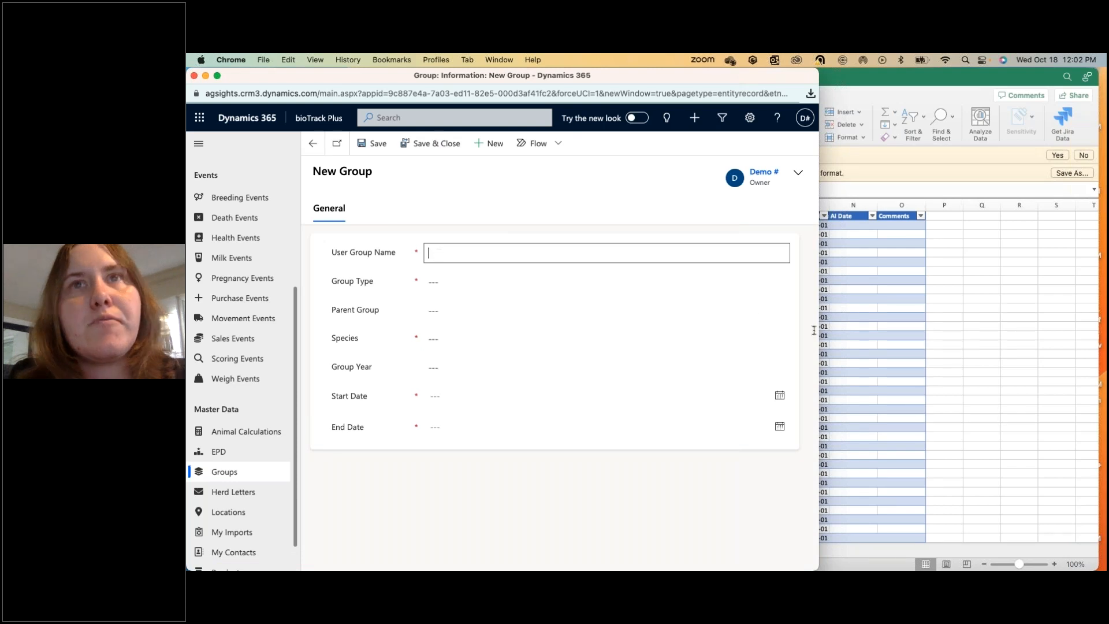
pyautogui.moveTo(821, 326); pyautogui.dragTo(478, 329)
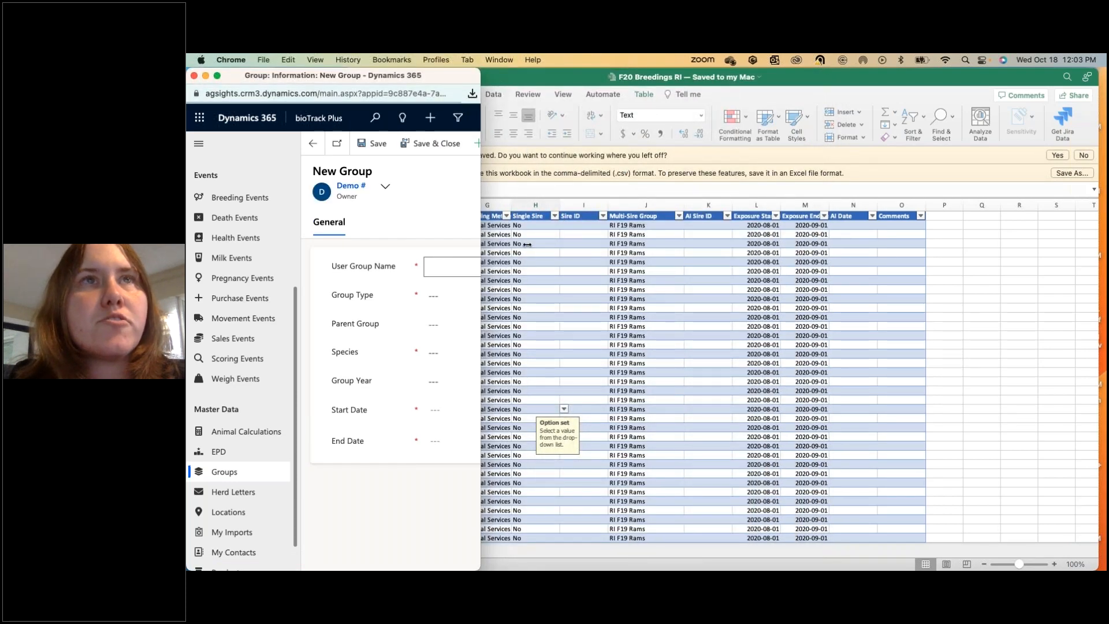
pyautogui.moveTo(552, 78); pyautogui.dragTo(731, 87)
pyautogui.click(610, 237)
pyautogui.press('super+c')
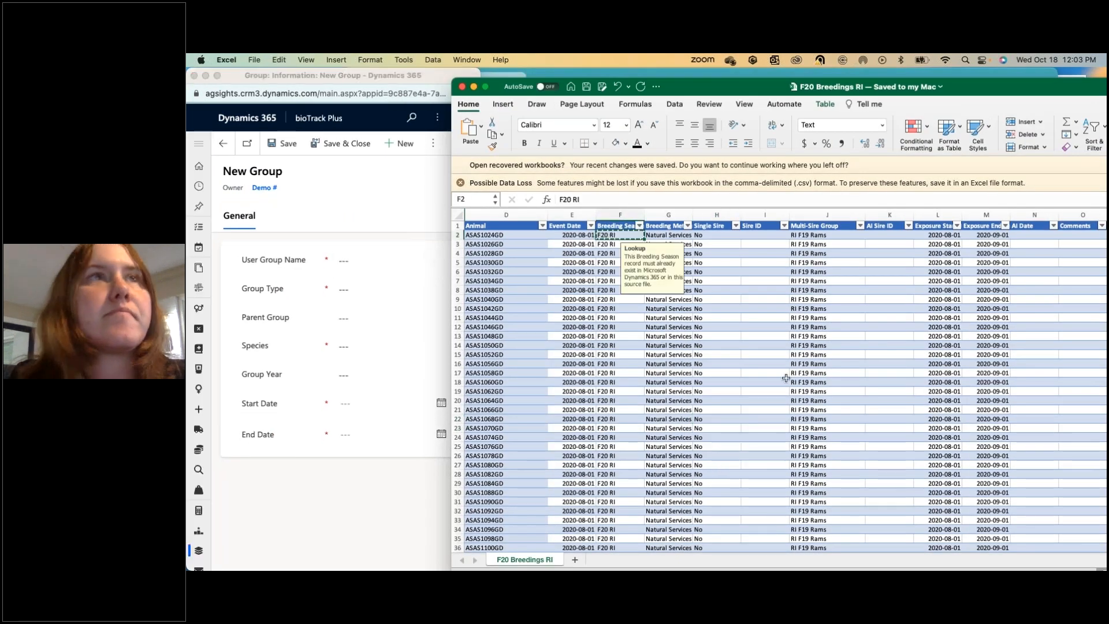
pyautogui.click(393, 261)
pyautogui.press('super+v')
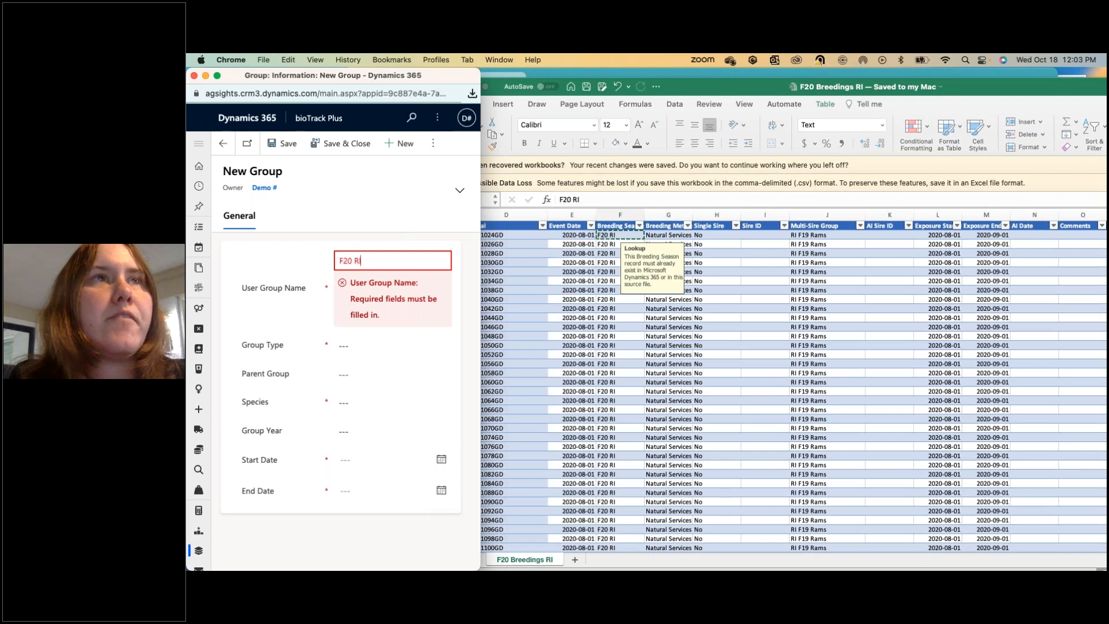
pyautogui.click(317, 302)
# - Set the new group's type to Breeding Group, species to Sheep and group year to 2020
pyautogui.click(370, 295)
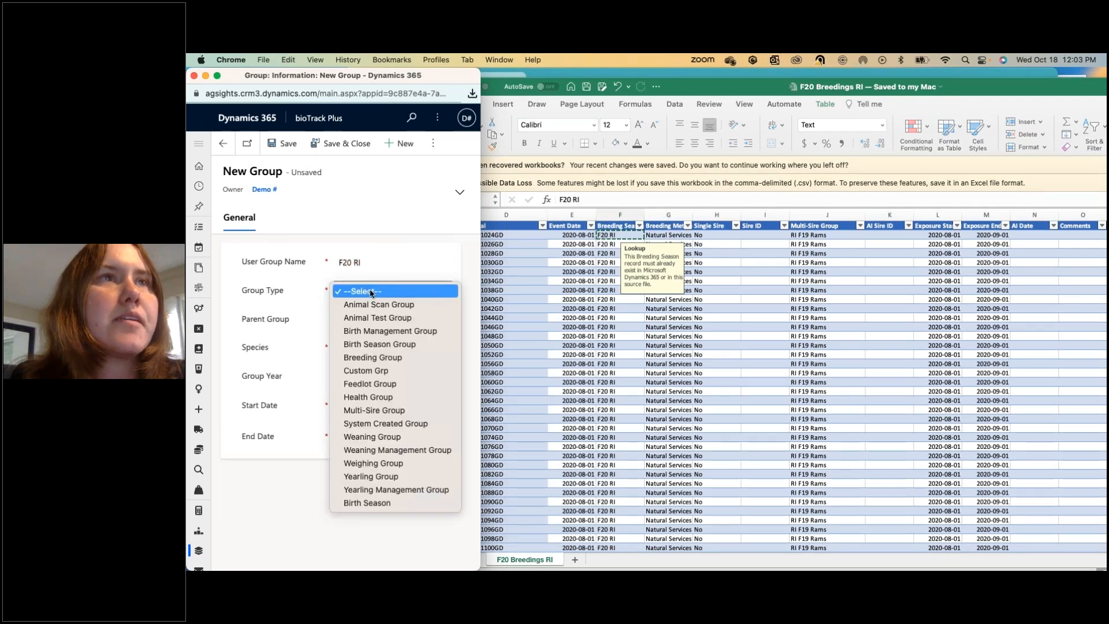
pyautogui.click(364, 358)
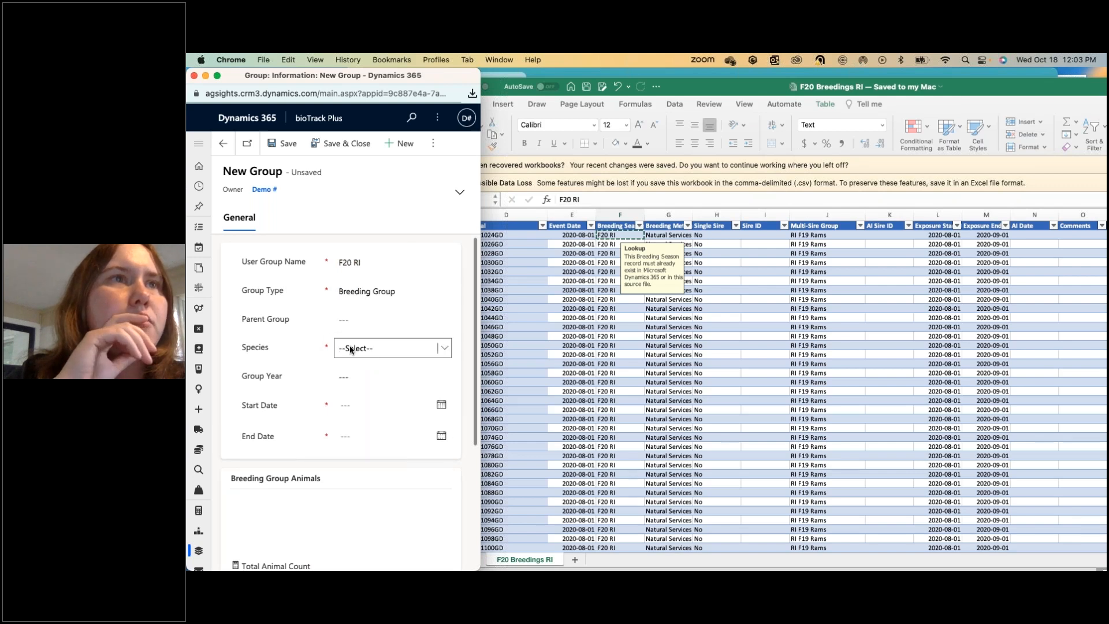
pyautogui.click(349, 347)
pyautogui.click(355, 375)
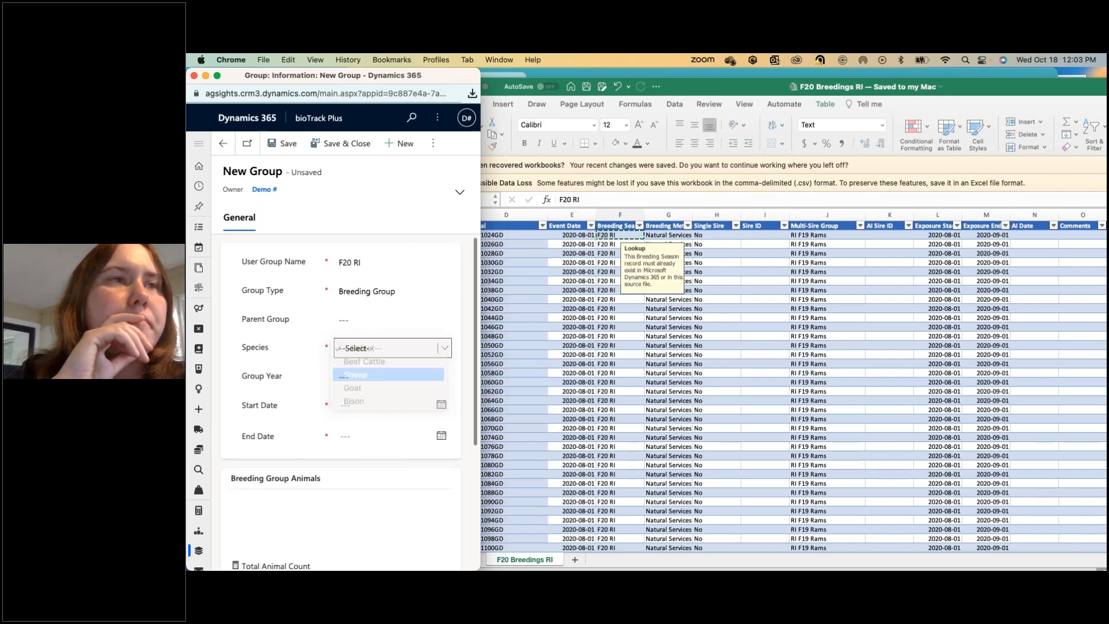
pyautogui.write('2020')
# - Try to enter the group's start date as 2020-07-01
pyautogui.click(355, 400)
pyautogui.write('2020')
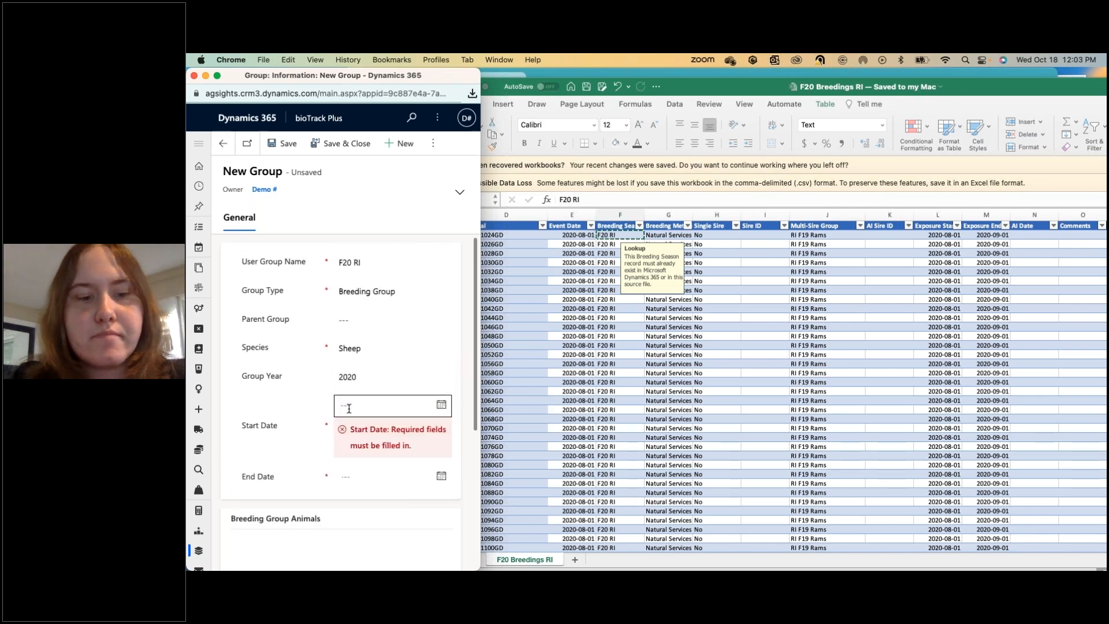
pyautogui.write('-07-01')
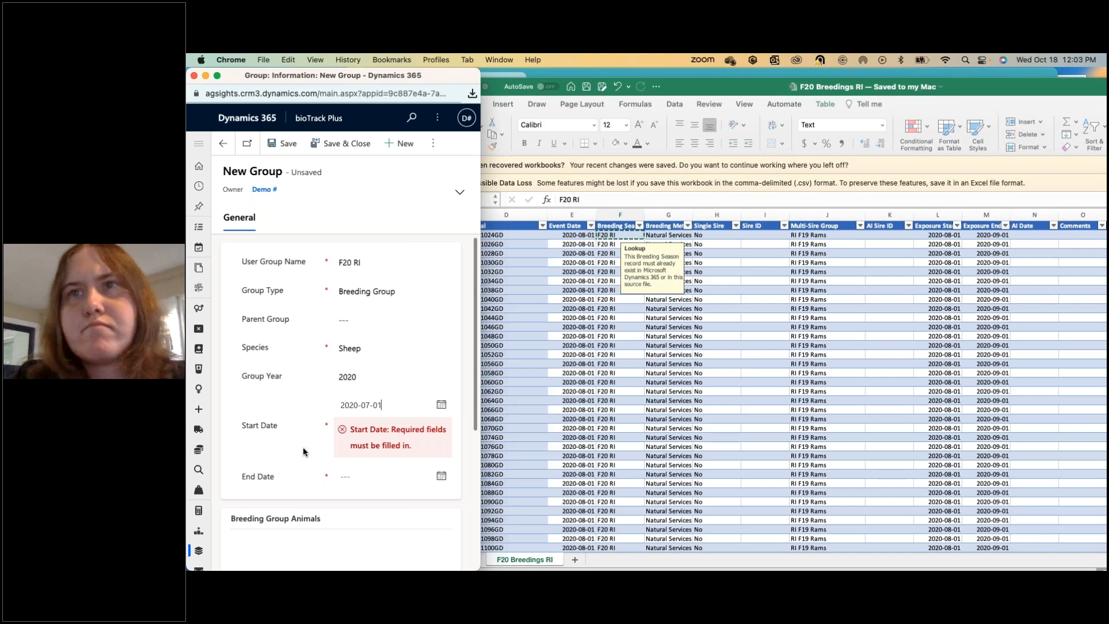
# - Set the group's start date to 01-Jul-2020, written in day-month-year format
pyautogui.click(348, 410)
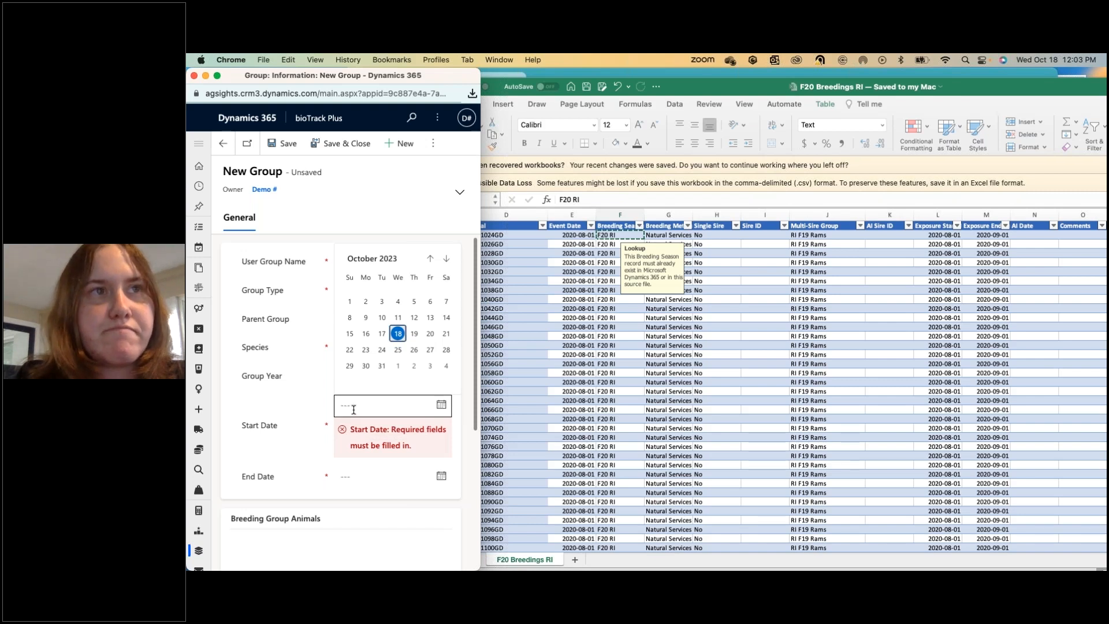
pyautogui.write('01-Jul-2020')
pyautogui.click(303, 464)
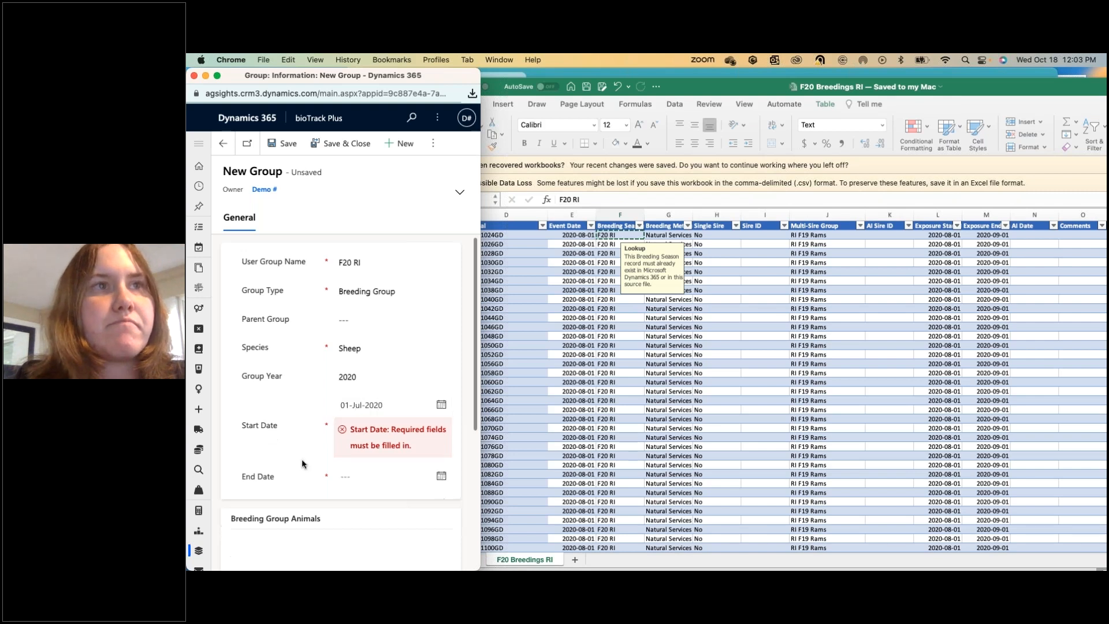
# - Set the group's end date to 30-Sep-2020 and save the group record
pyautogui.click(350, 437)
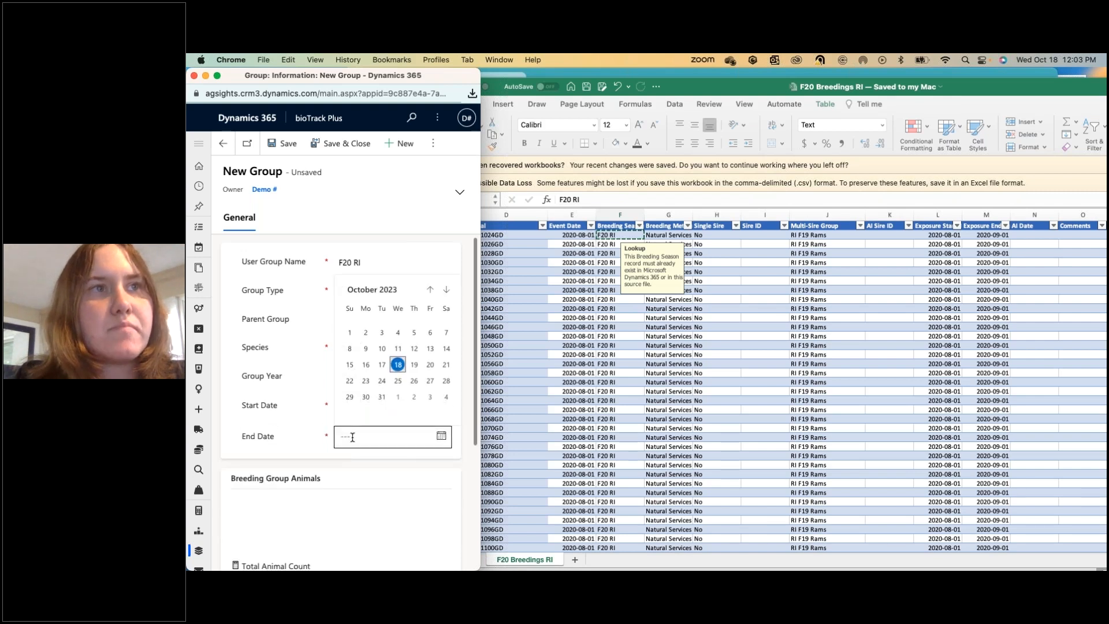
pyautogui.click(352, 437)
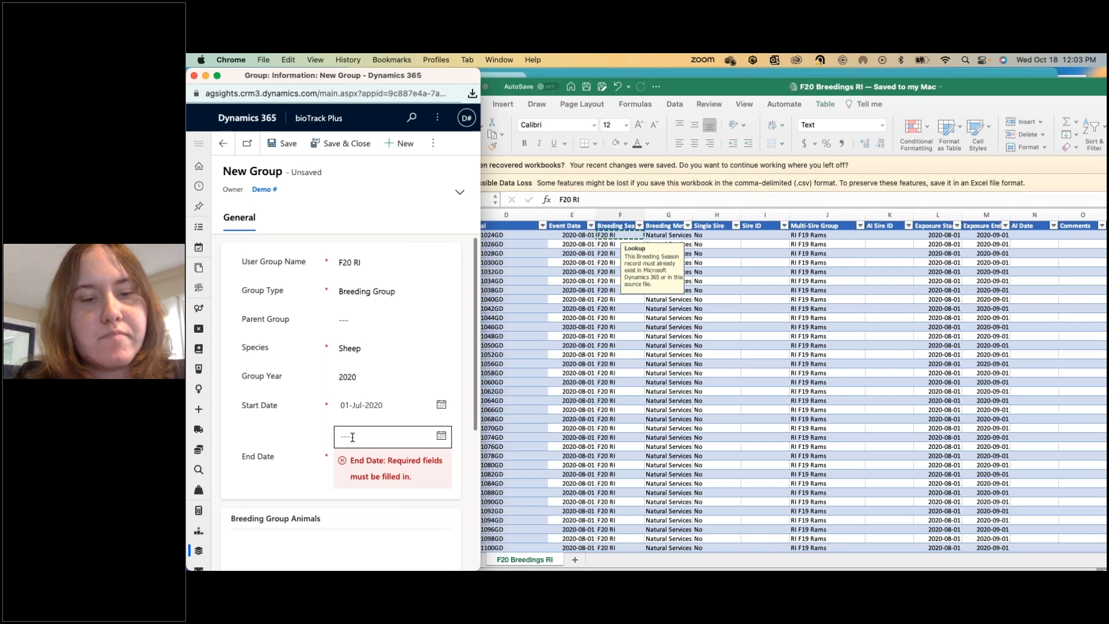
pyautogui.write('30-')
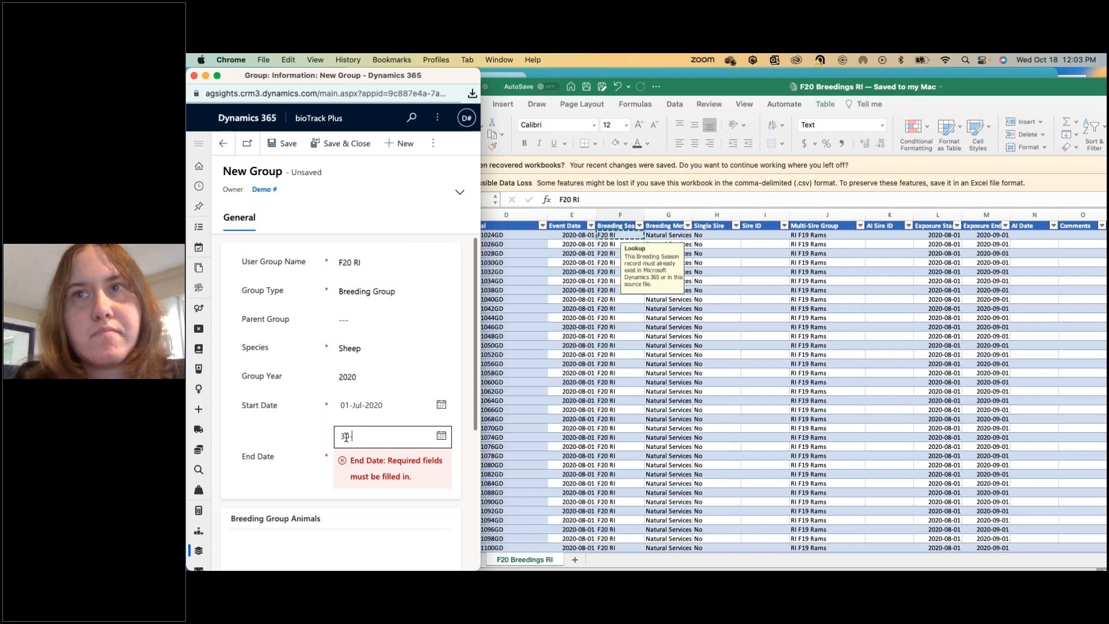
pyautogui.write('Sep')
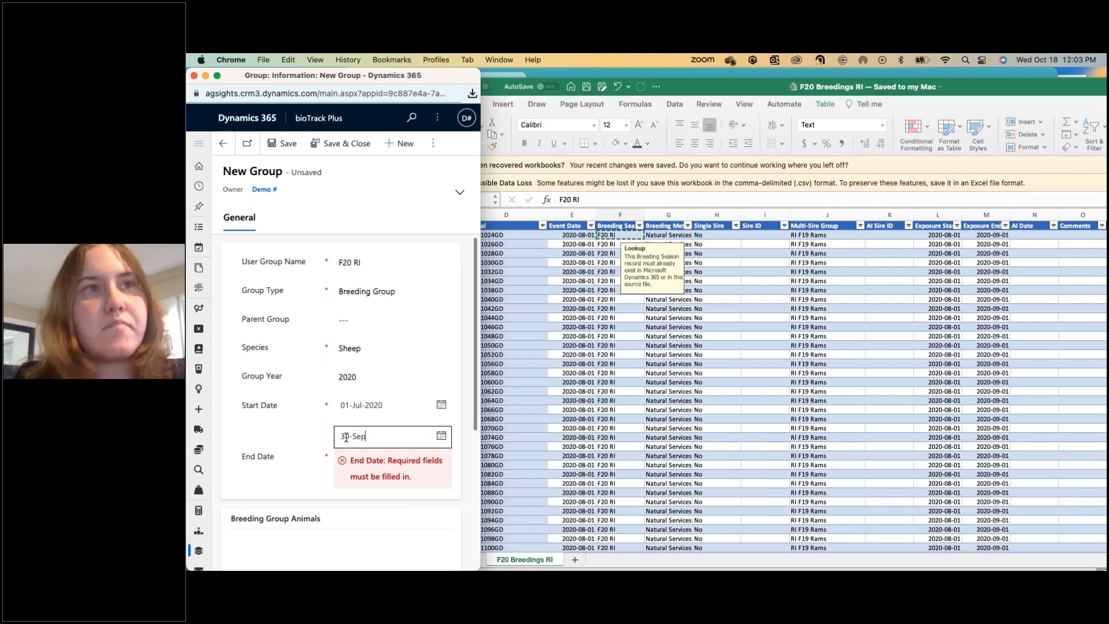
pyautogui.write('-2020')
pyautogui.click(291, 483)
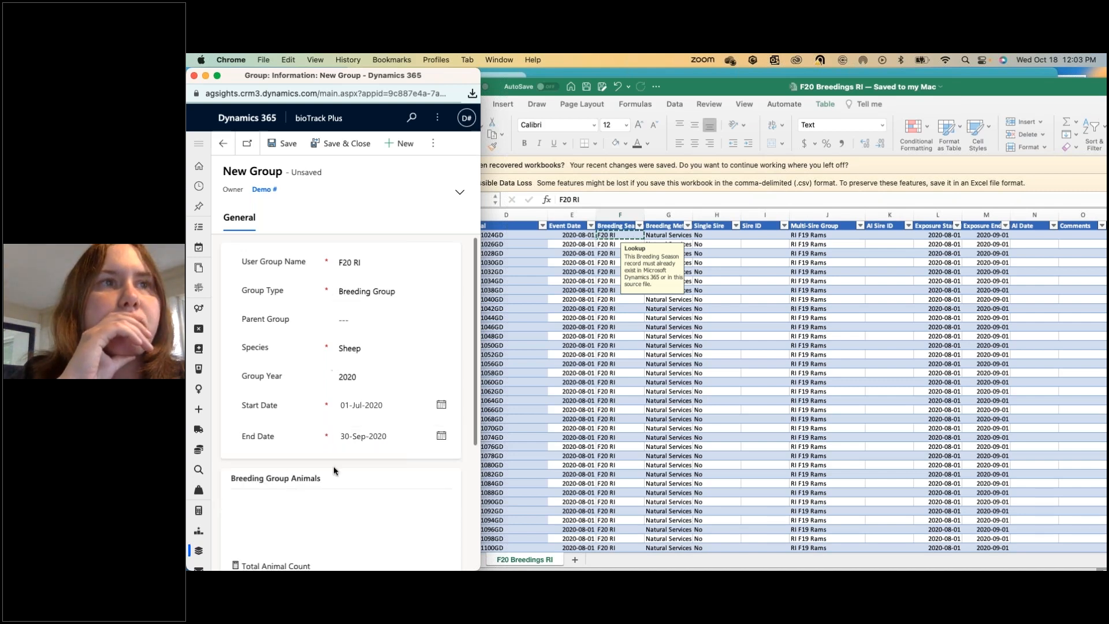
pyautogui.click(277, 145)
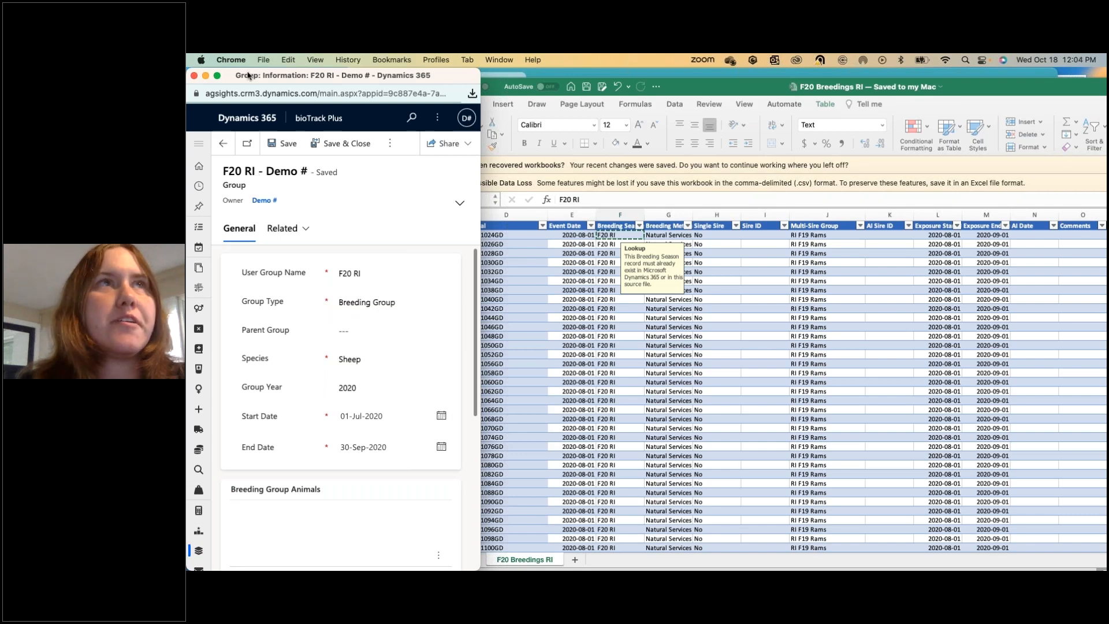
# - Close the saved group's window and open the Groups list in the main bioTrack Plus window
pyautogui.moveTo(234, 80); pyautogui.dragTo(302, 79)
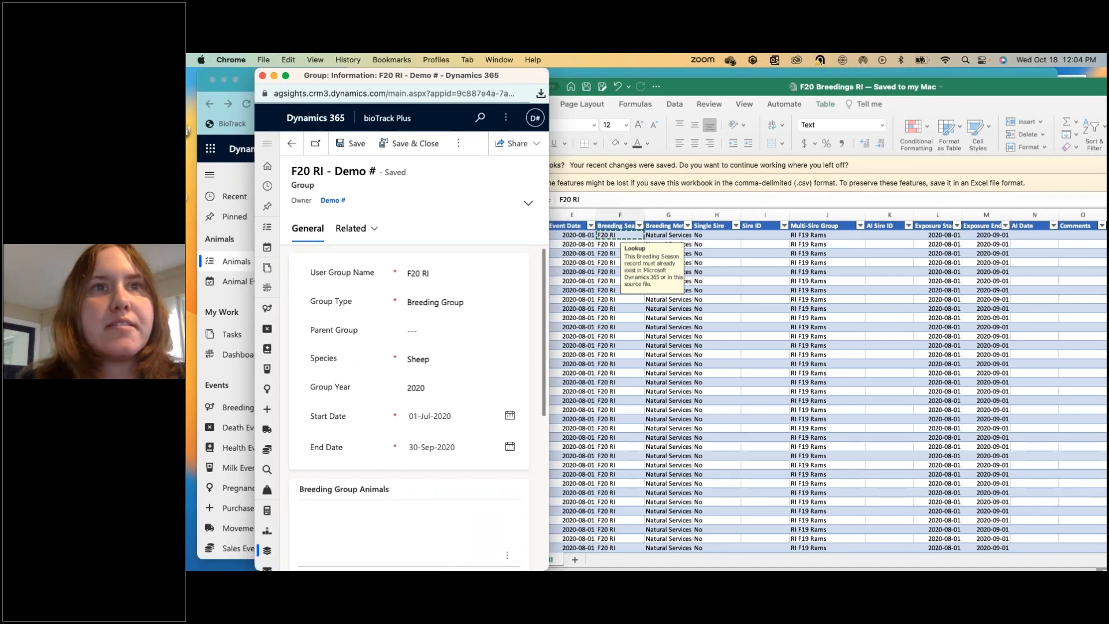
pyautogui.click(285, 75)
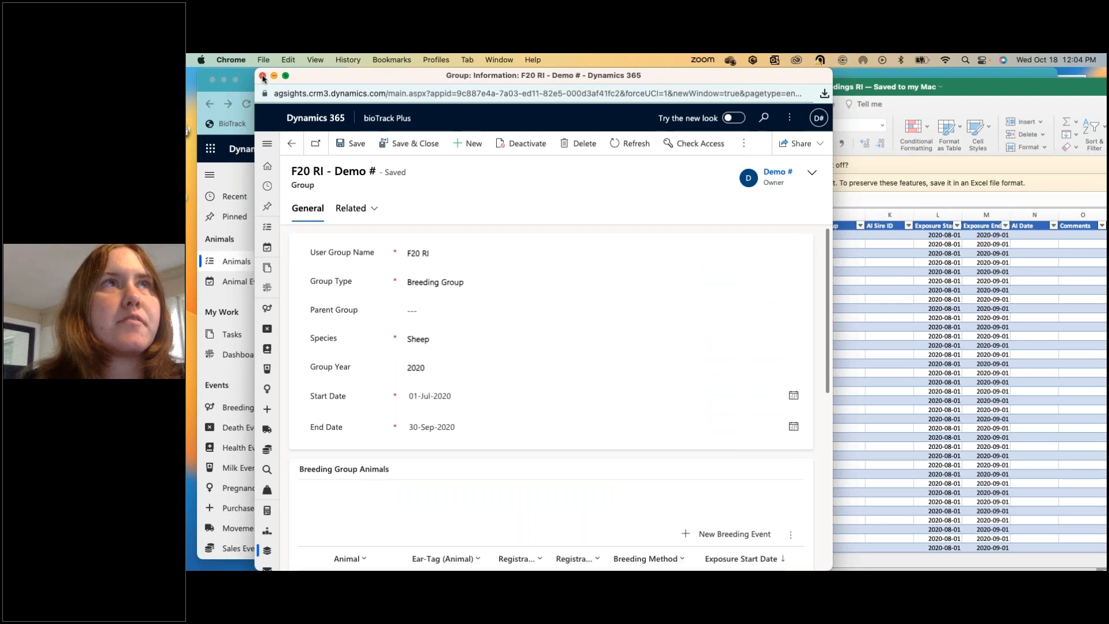
pyautogui.click(262, 76)
pyautogui.scroll(-5, 258, 486)
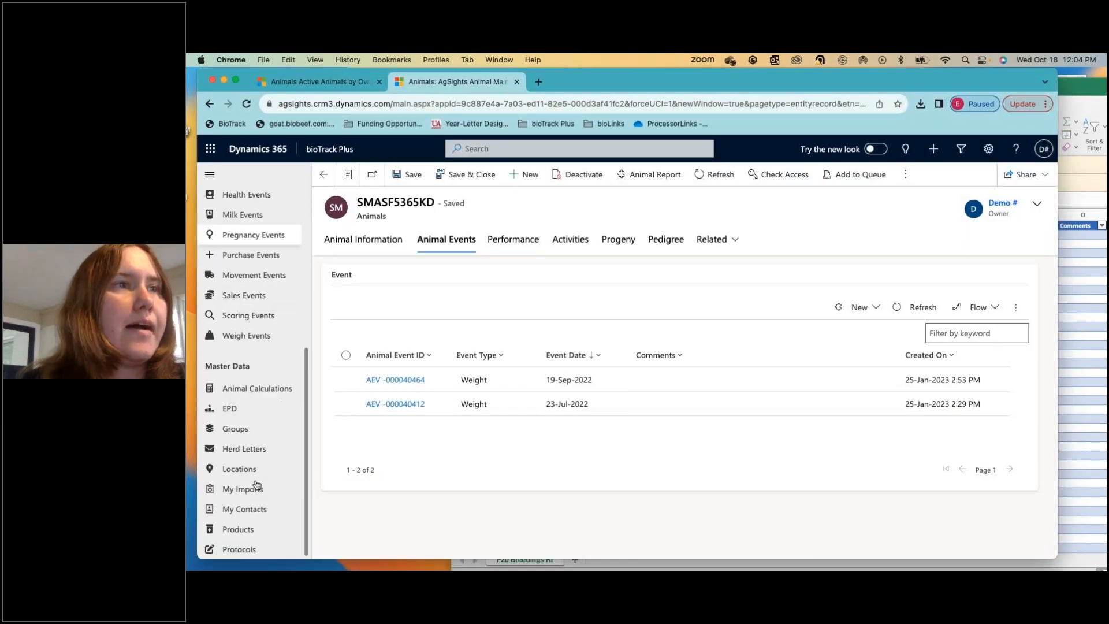
pyautogui.click(227, 429)
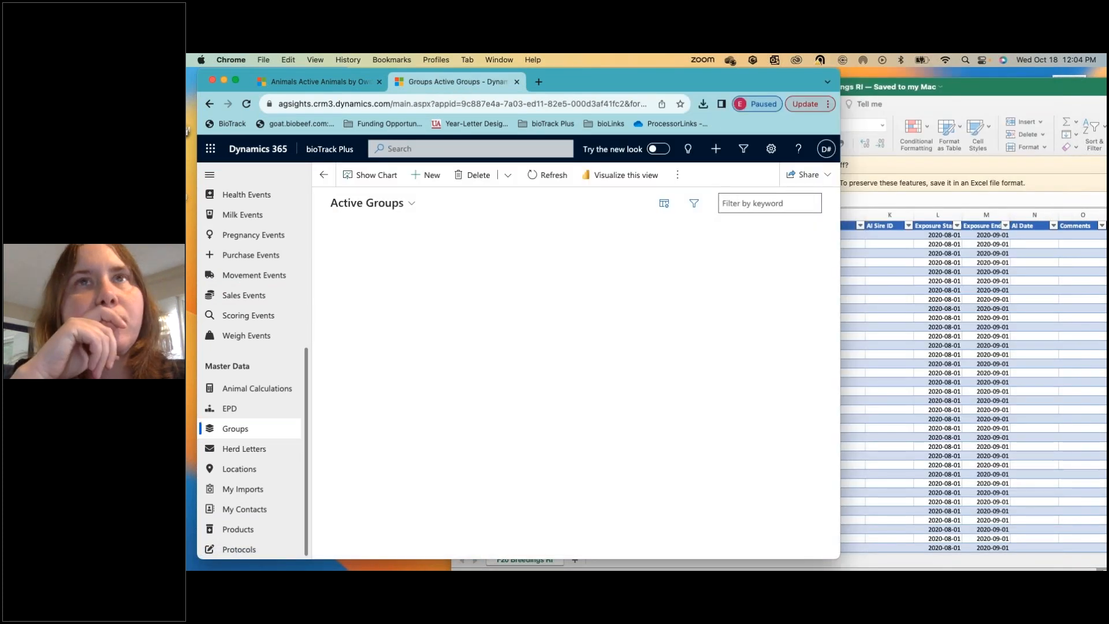
# - Check the group names in the breeding workbook and search the active groups for F19 RI
pyautogui.click(885, 348)
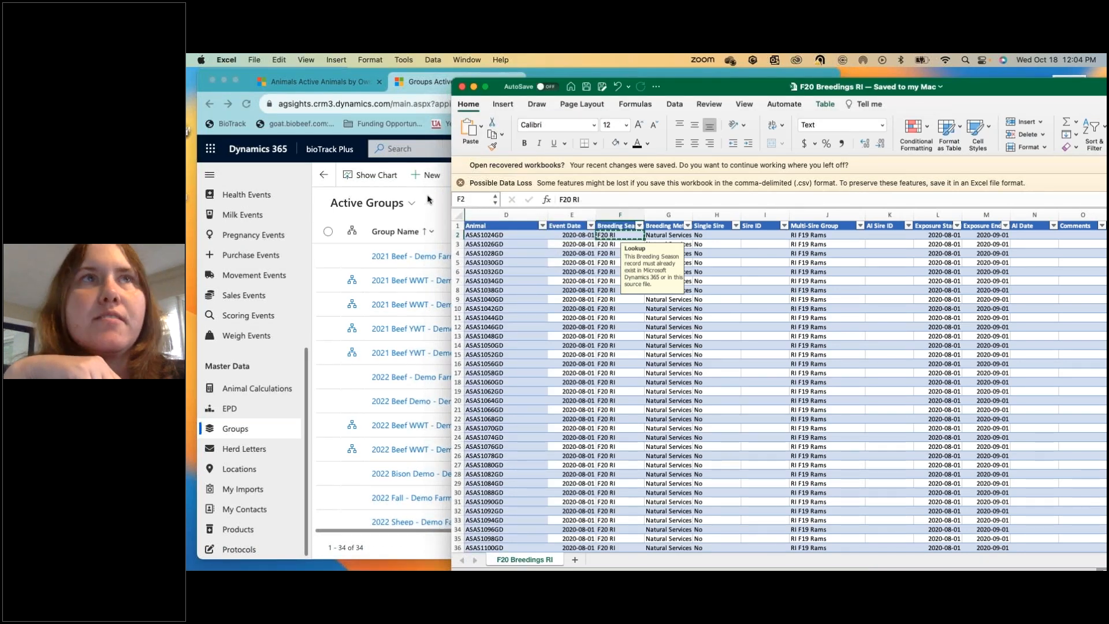
pyautogui.click(429, 200)
pyautogui.click(756, 204)
pyautogui.write('F19 RI')
pyautogui.press('Return')
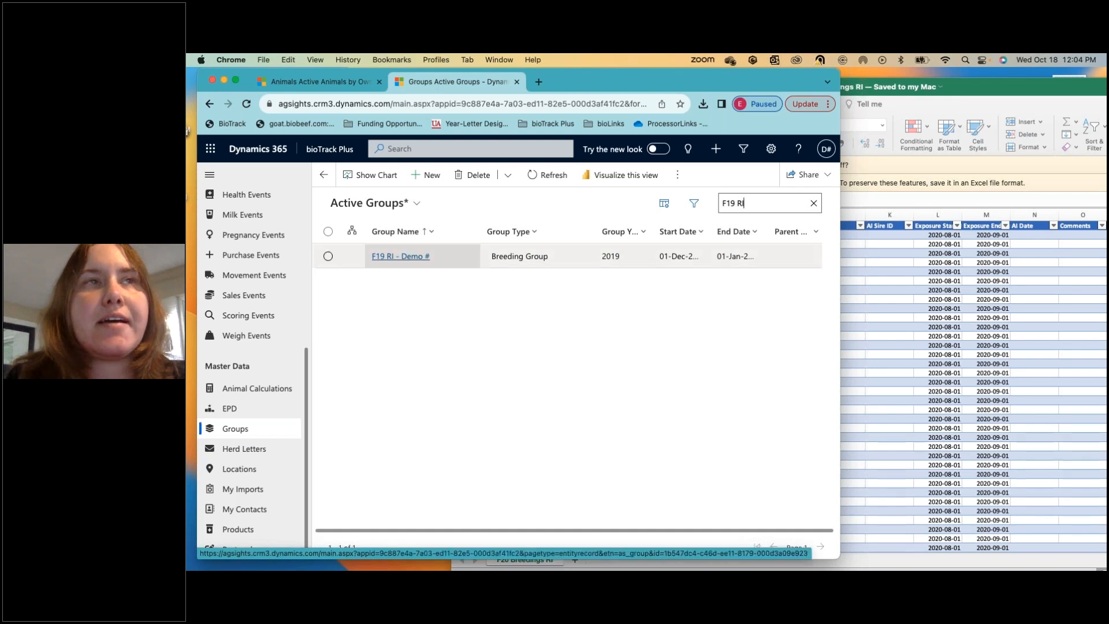
# - Change the workbook's Multi-Sire Group entries to F19 RI
pyautogui.click(912, 290)
pyautogui.doubleClick(797, 235)
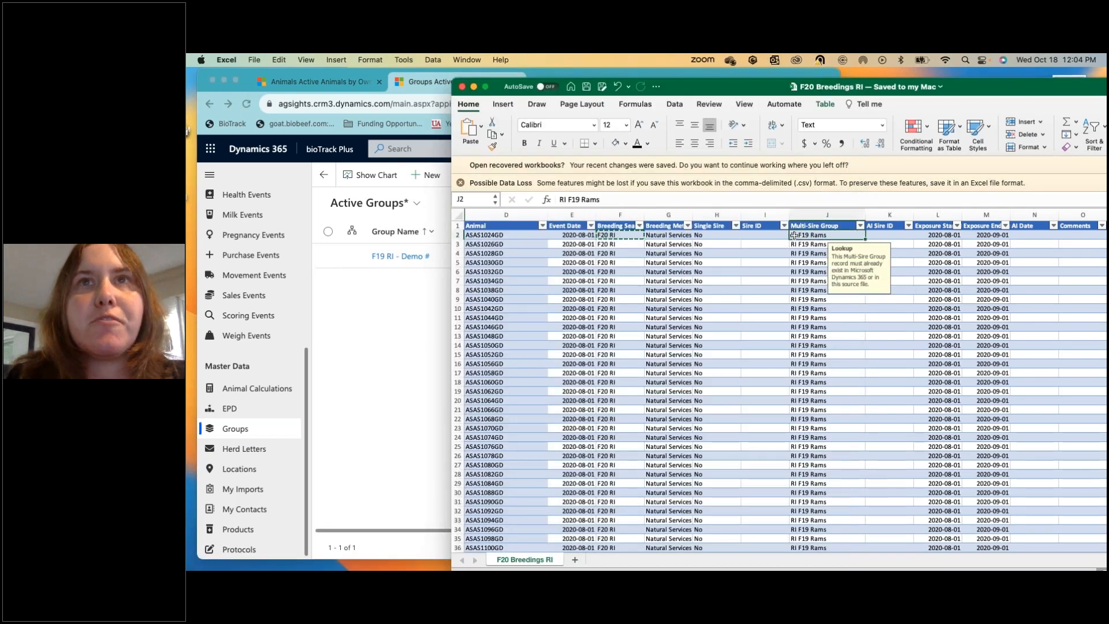
pyautogui.press('BackSpace')
pyautogui.press('BackSpace')
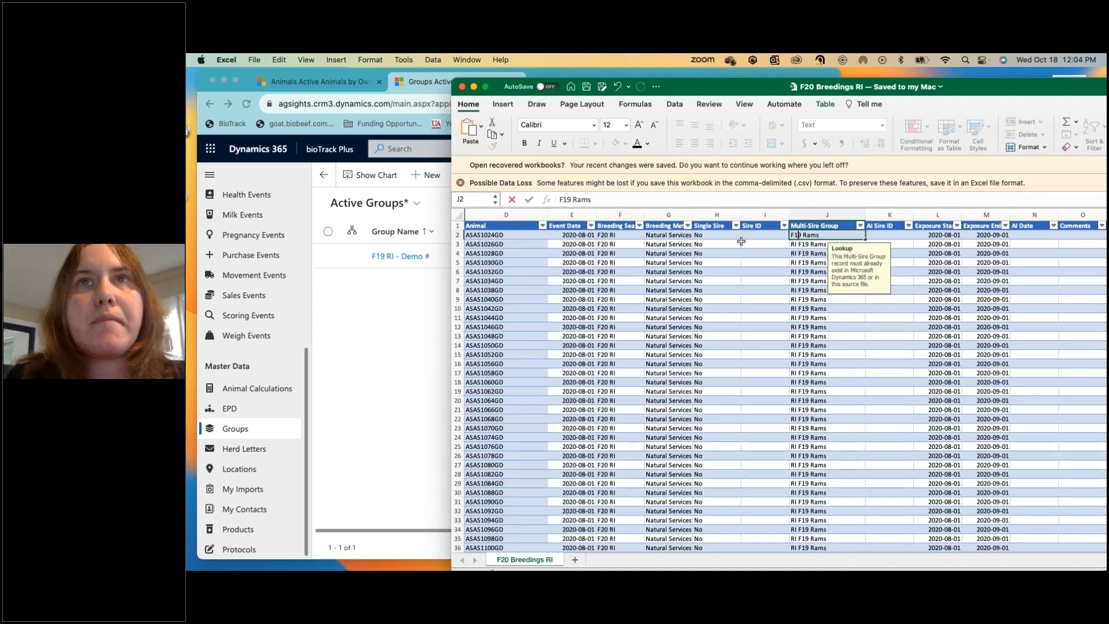
# - Check the Multi-Sire Group records in bioTrack Plus and enter RI Rams F19 in the workbook's first Multi-Sire Group cell
pyautogui.click(393, 383)
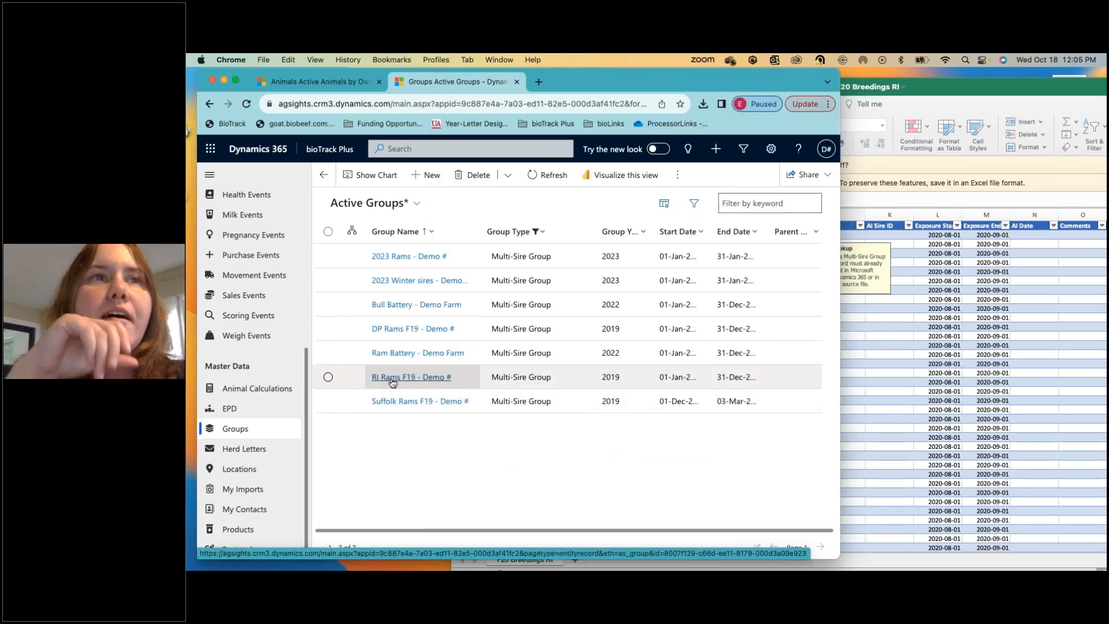
pyautogui.click(892, 323)
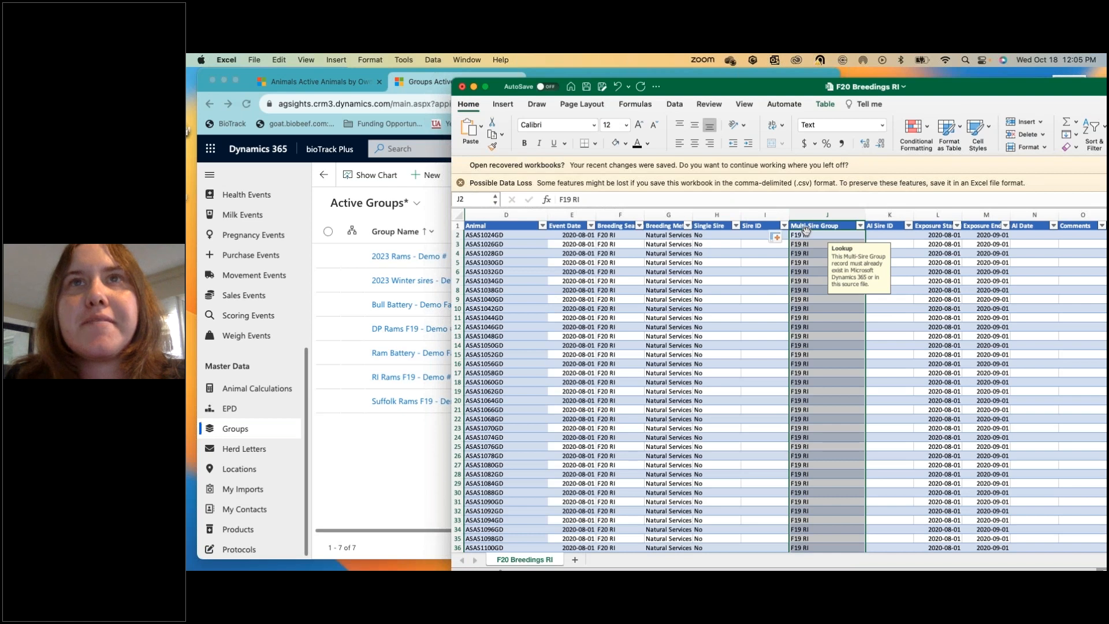
pyautogui.click(806, 234)
pyautogui.write('RI')
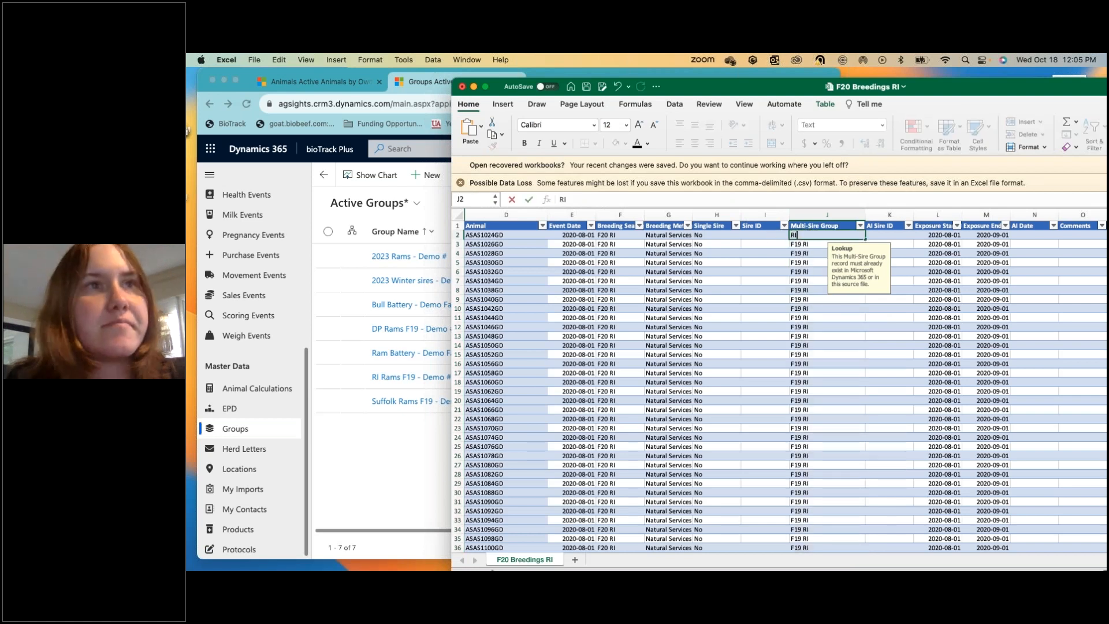
pyautogui.write(' Rams')
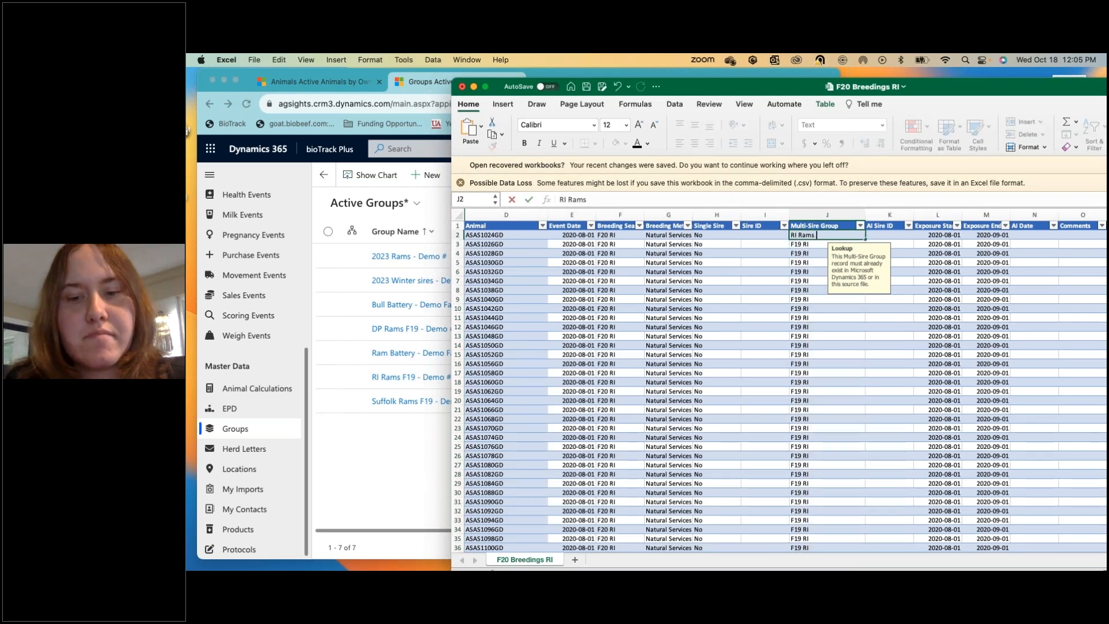
pyautogui.write(' F19')
pyautogui.press('Return')
# - Fill the whole Multi-Sire Group column with identical copies of RI Rams F19 and save the workbook
pyautogui.click(839, 233)
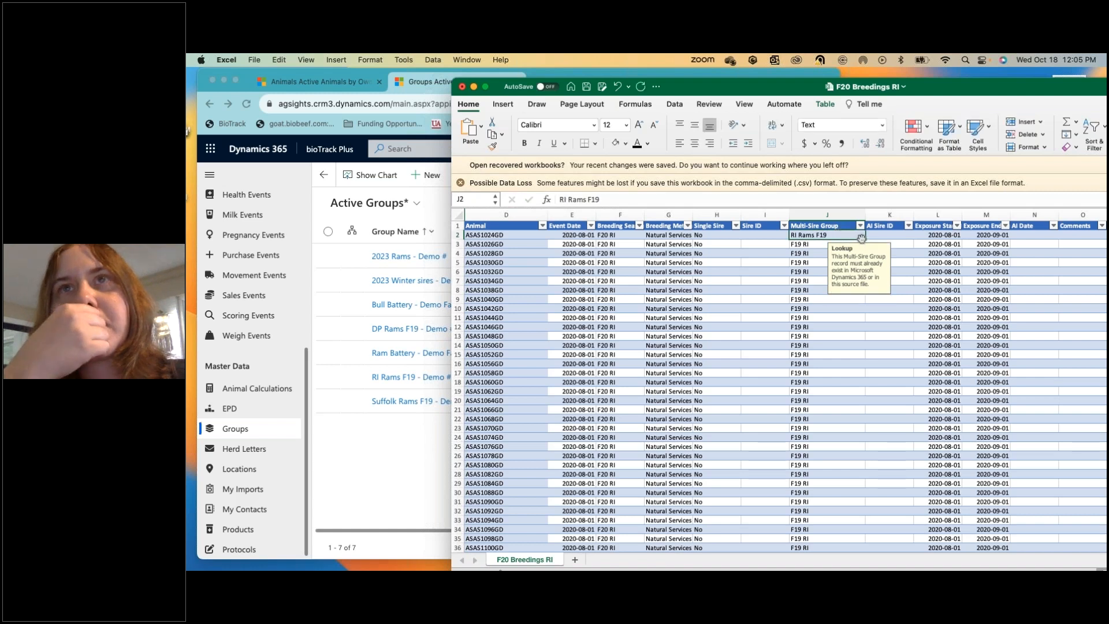
pyautogui.doubleClick(866, 238)
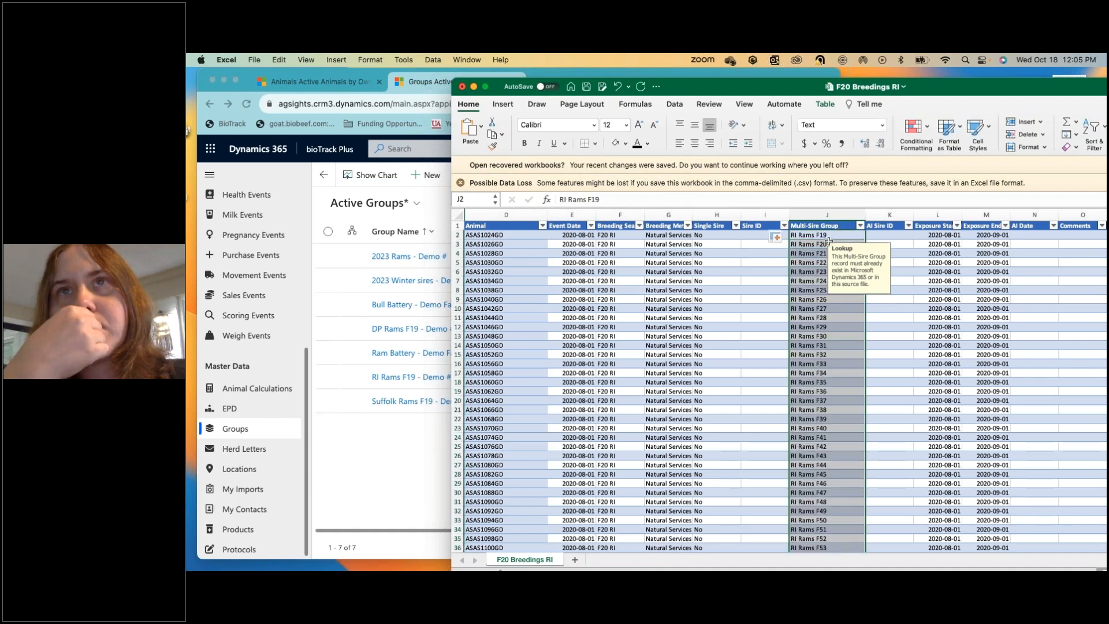
pyautogui.click(777, 238)
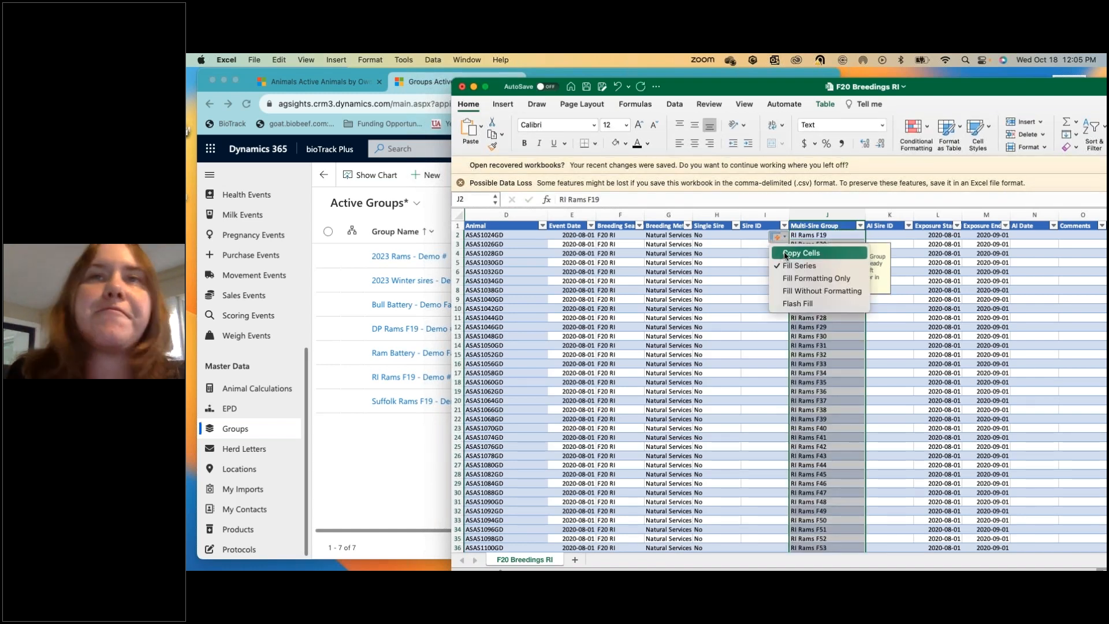
pyautogui.click(786, 255)
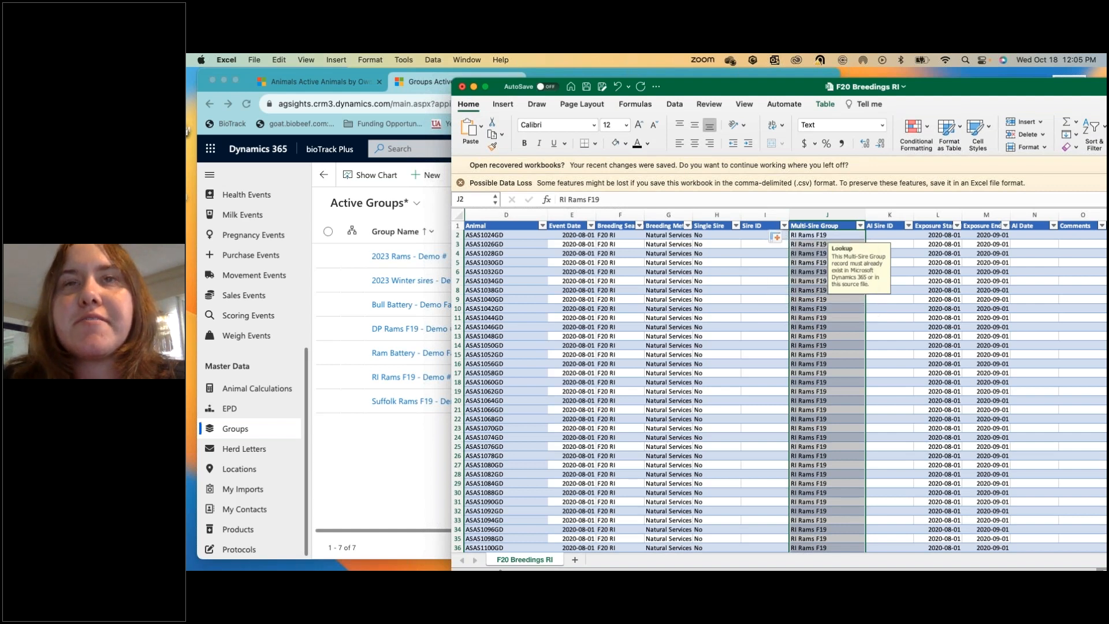
pyautogui.click(754, 435)
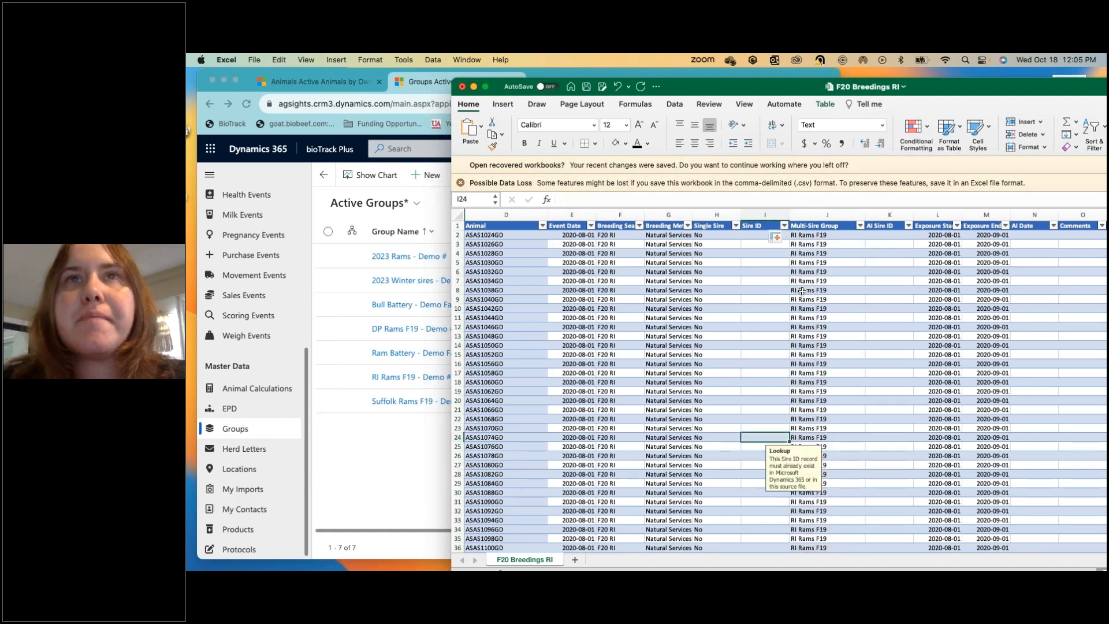
pyautogui.click(586, 87)
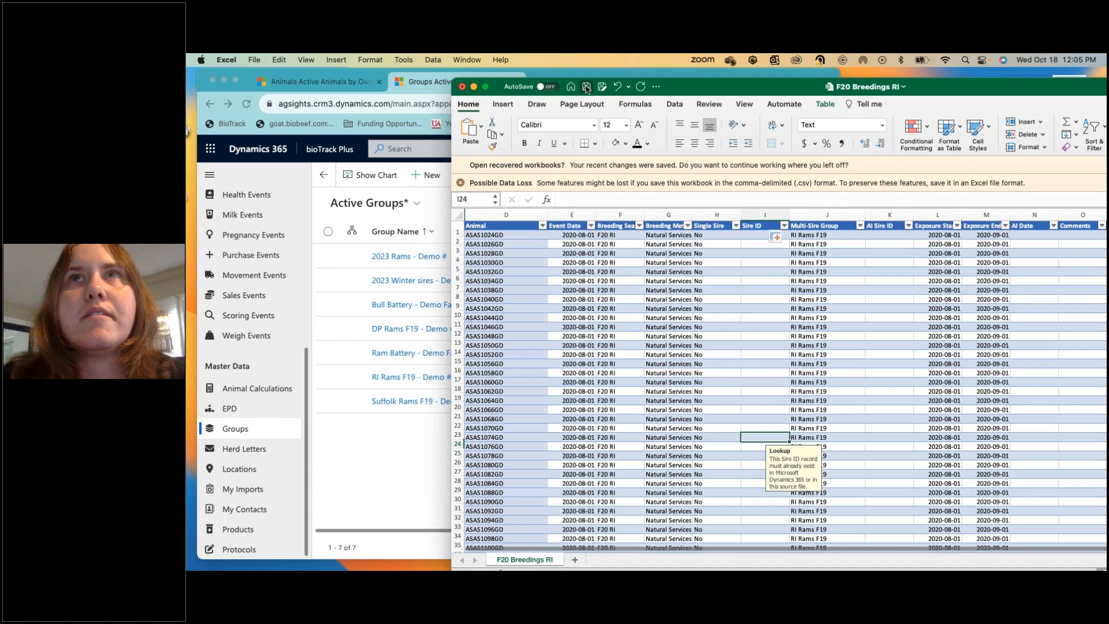
# - Switch to bioTrack Plus, open the Breeding Events list and start an import from CSV
pyautogui.click(349, 491)
pyautogui.scroll(4, 242, 347)
pyautogui.click(228, 260)
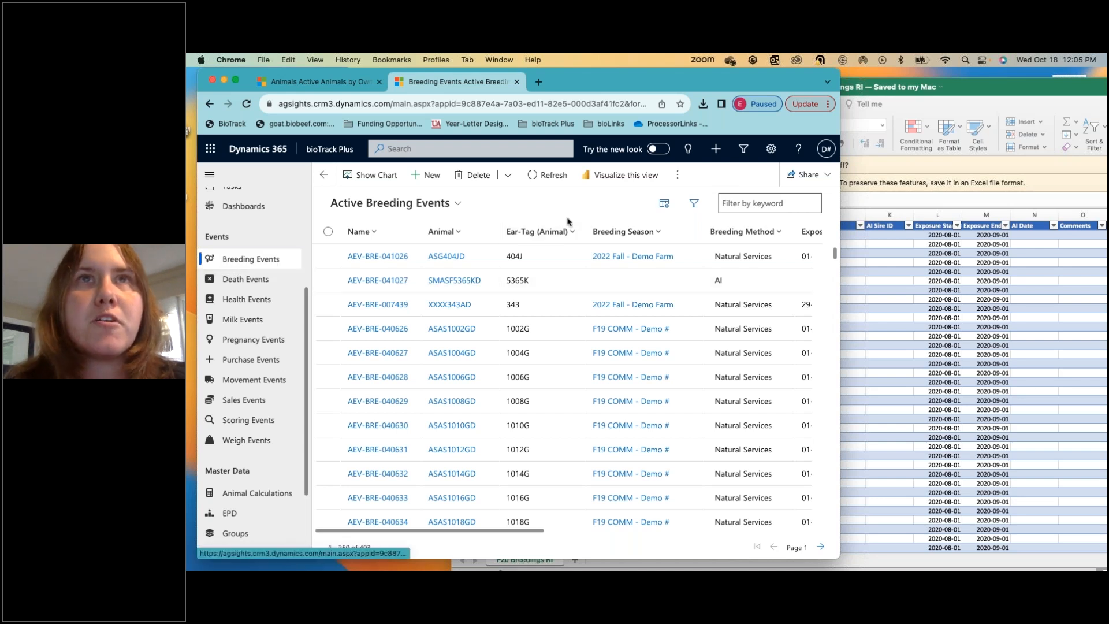
pyautogui.click(680, 176)
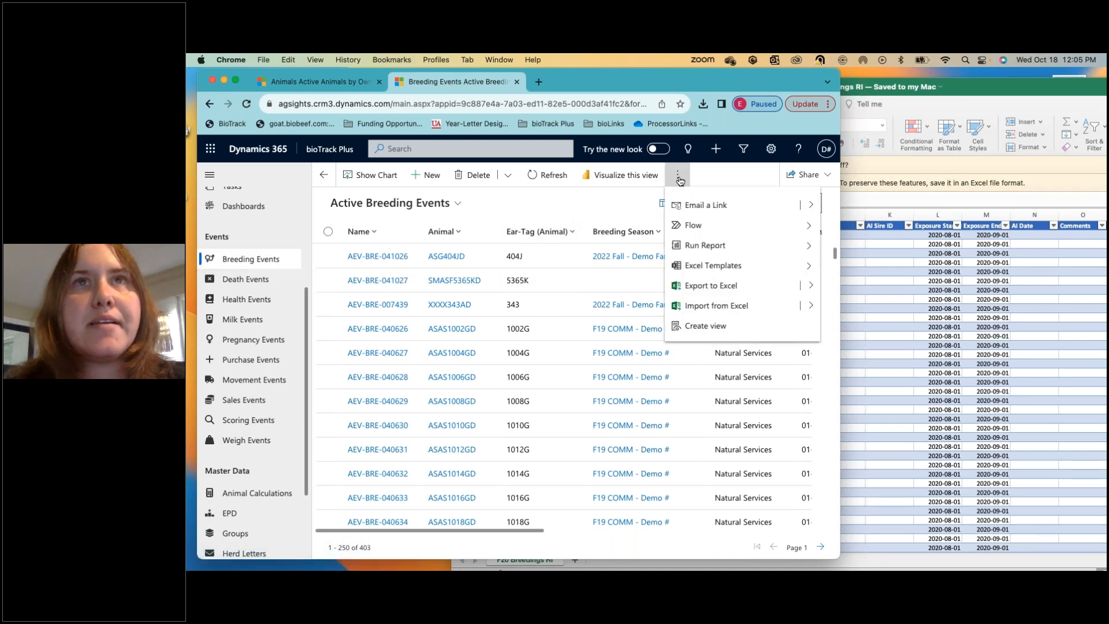
pyautogui.click(811, 309)
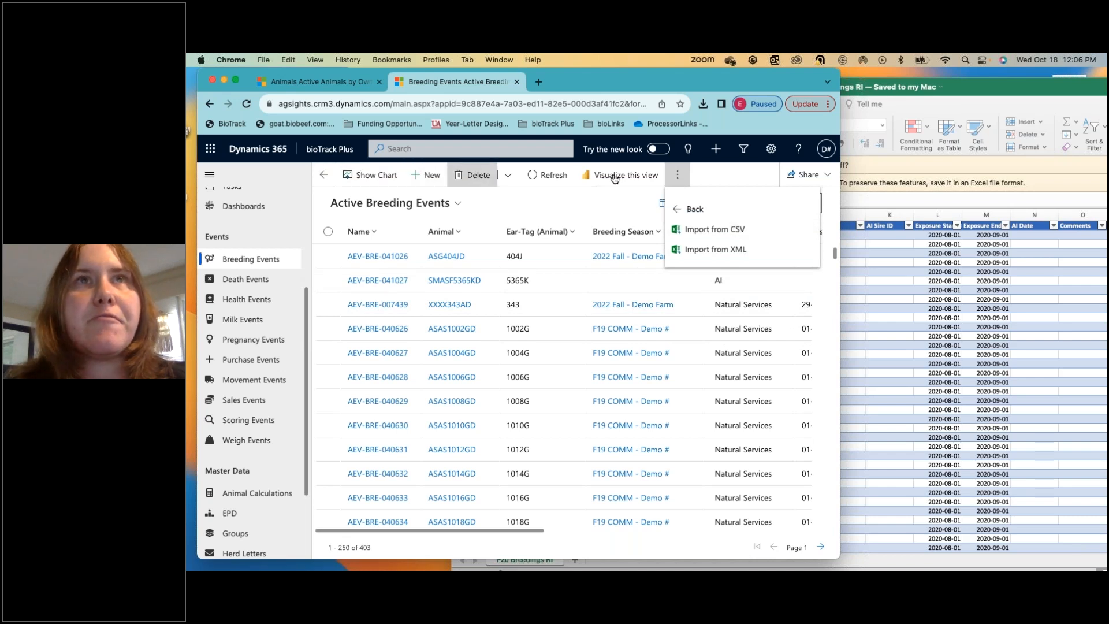
pyautogui.click(691, 231)
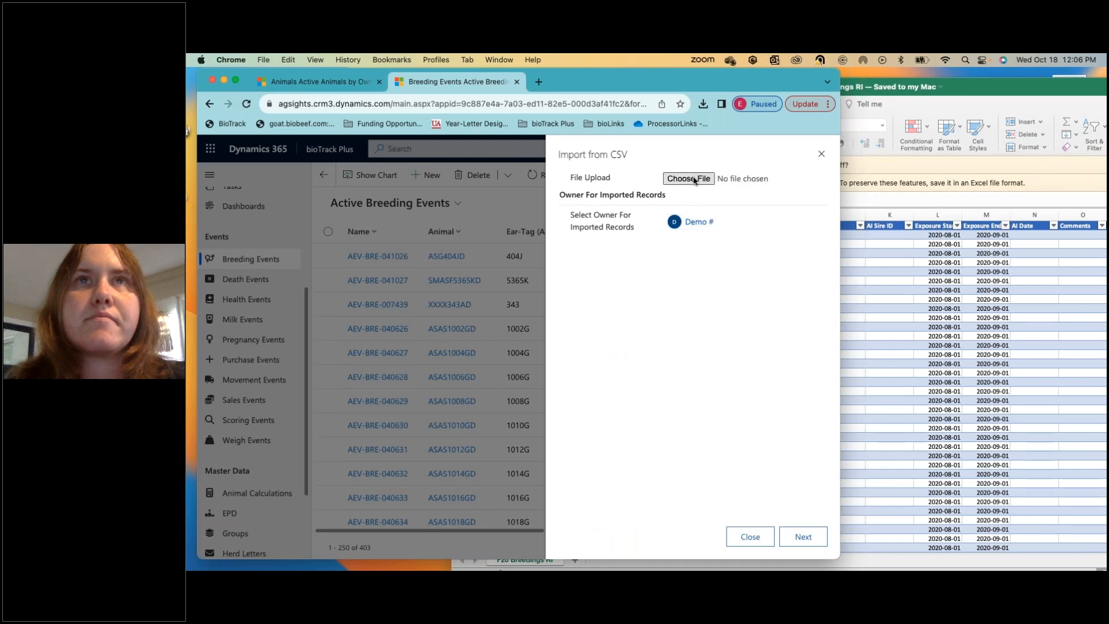
# - Upload F20 Breedings RI.csv for the import and proceed to the mapping review without allowing duplicates
pyautogui.click(691, 178)
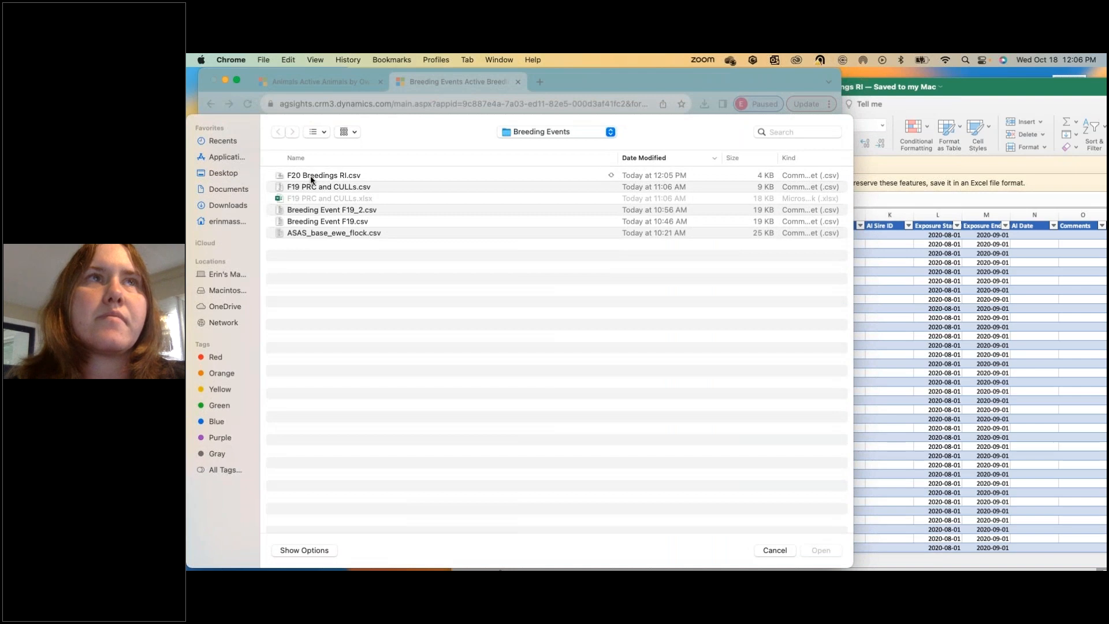
pyautogui.click(311, 180)
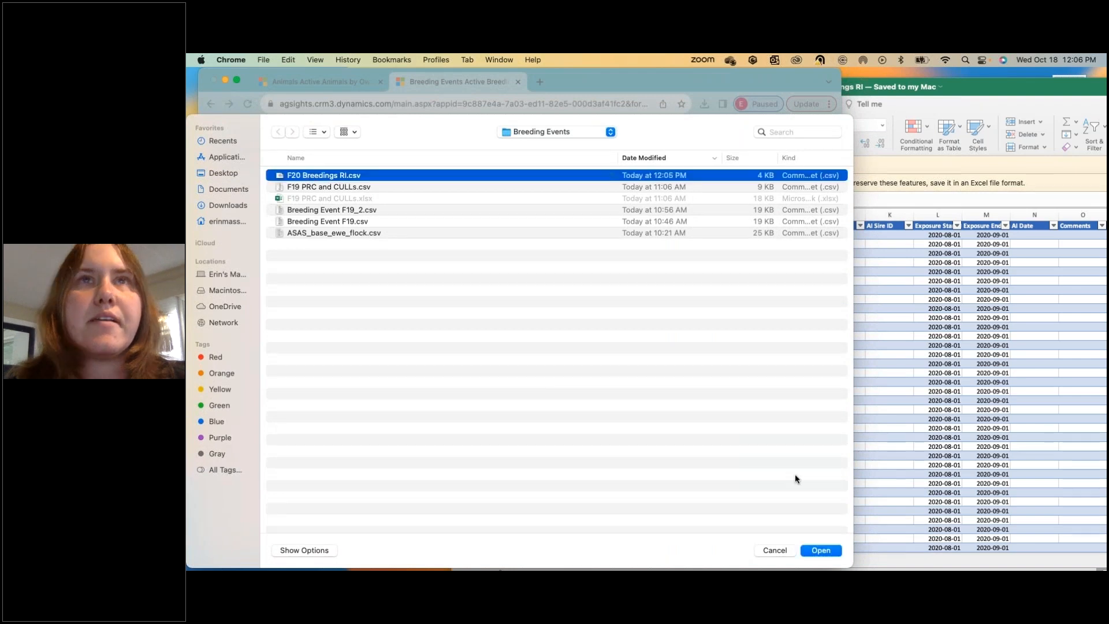
pyautogui.click(819, 550)
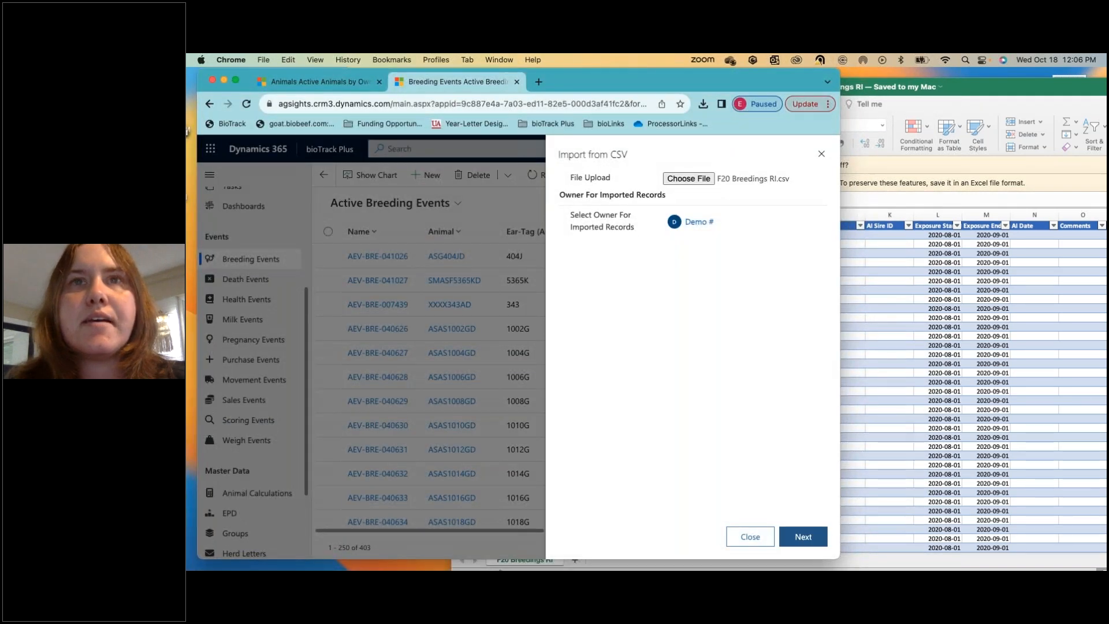
pyautogui.click(803, 537)
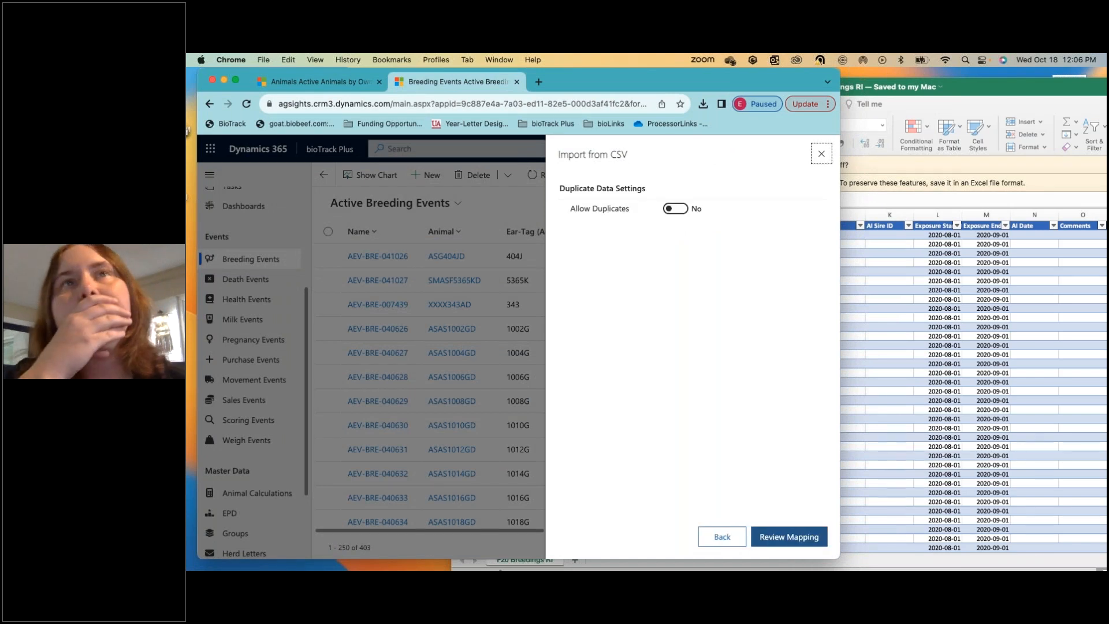
pyautogui.click(799, 533)
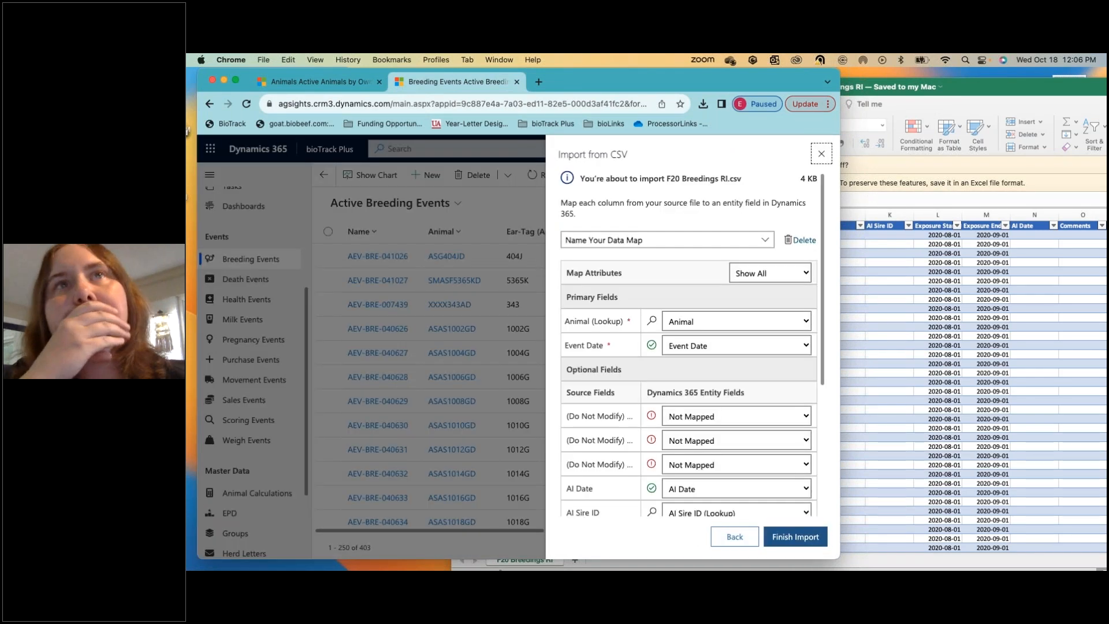
# - Set the three (Do Not Modify) source fields in the import mapping to Ignore
pyautogui.scroll(-3, 611, 389)
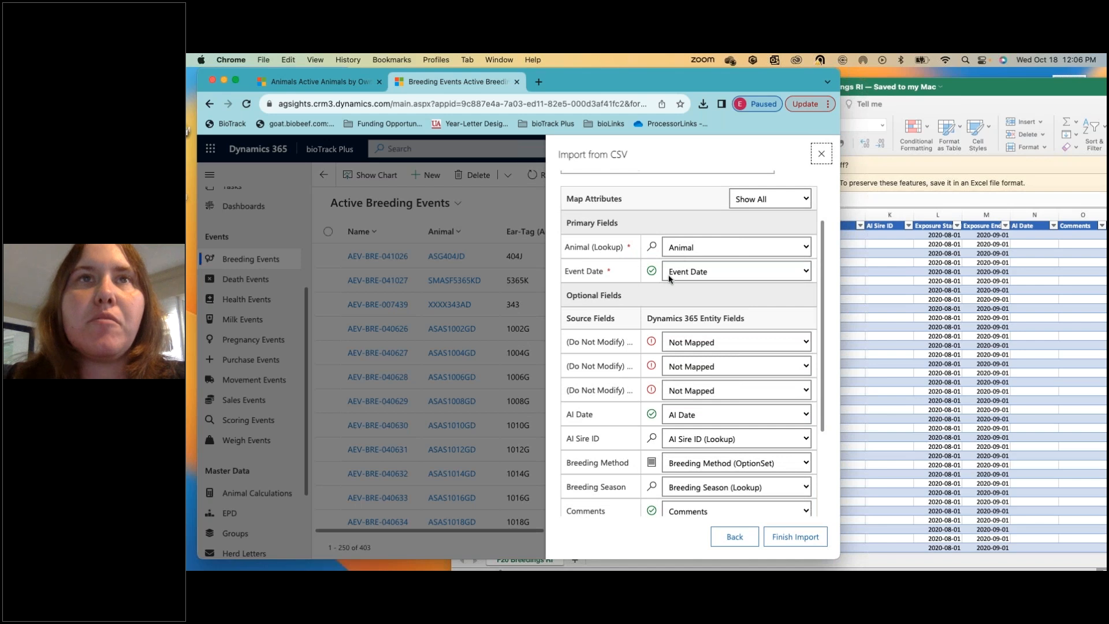
pyautogui.click(692, 344)
pyautogui.click(681, 356)
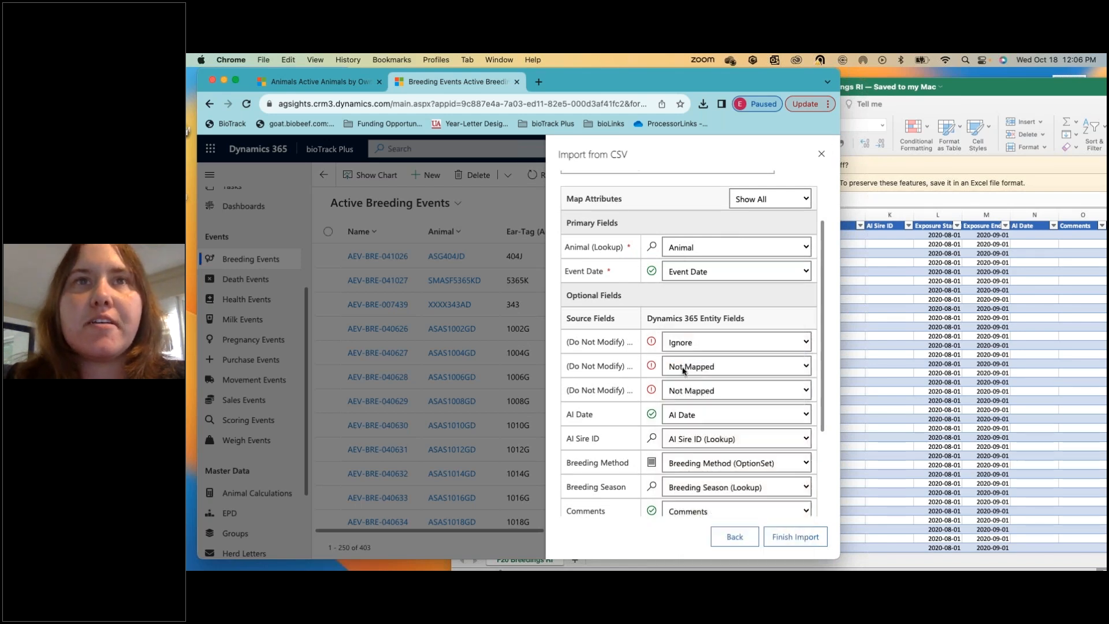
pyautogui.click(683, 366)
pyautogui.click(682, 379)
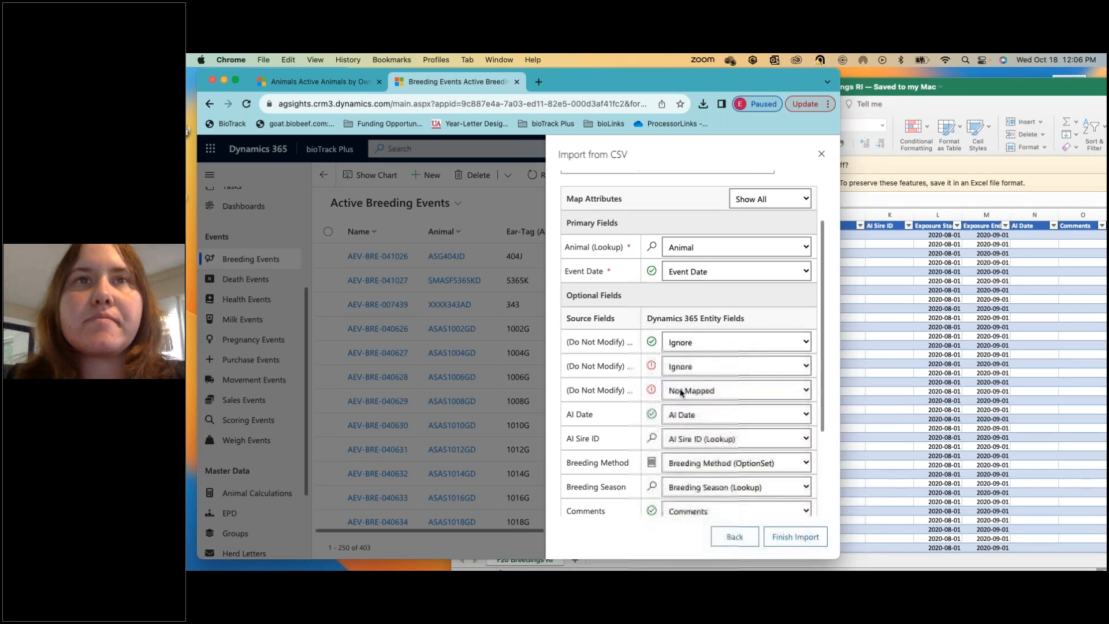
pyautogui.click(677, 390)
pyautogui.click(675, 403)
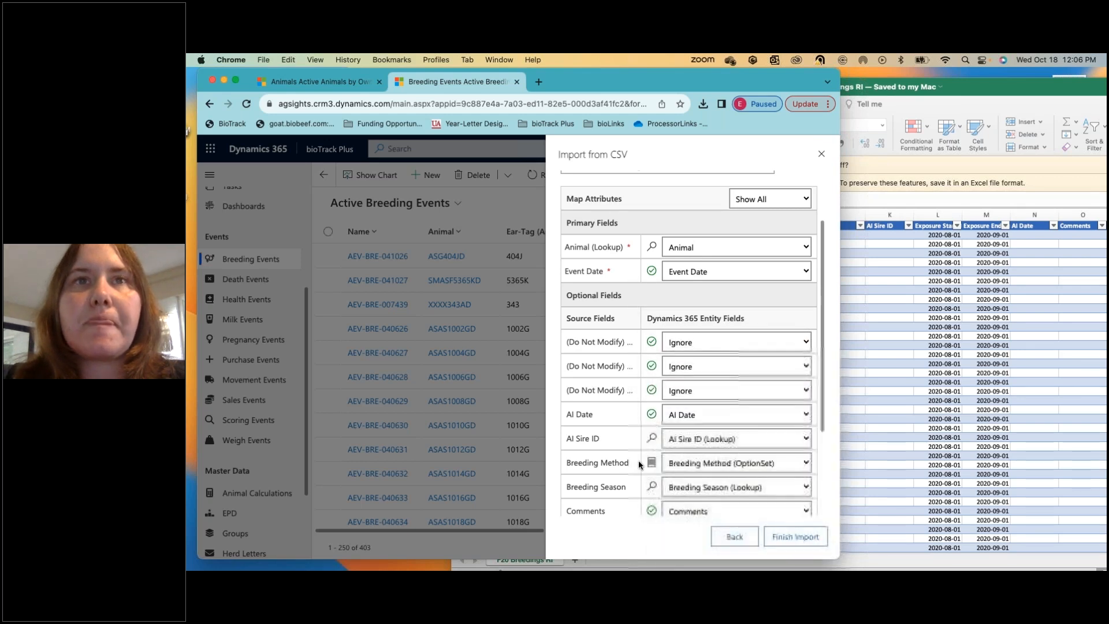
# - Change the Breeding Season lookup reference from Group Name to User Group Name
pyautogui.scroll(-3, 658, 382)
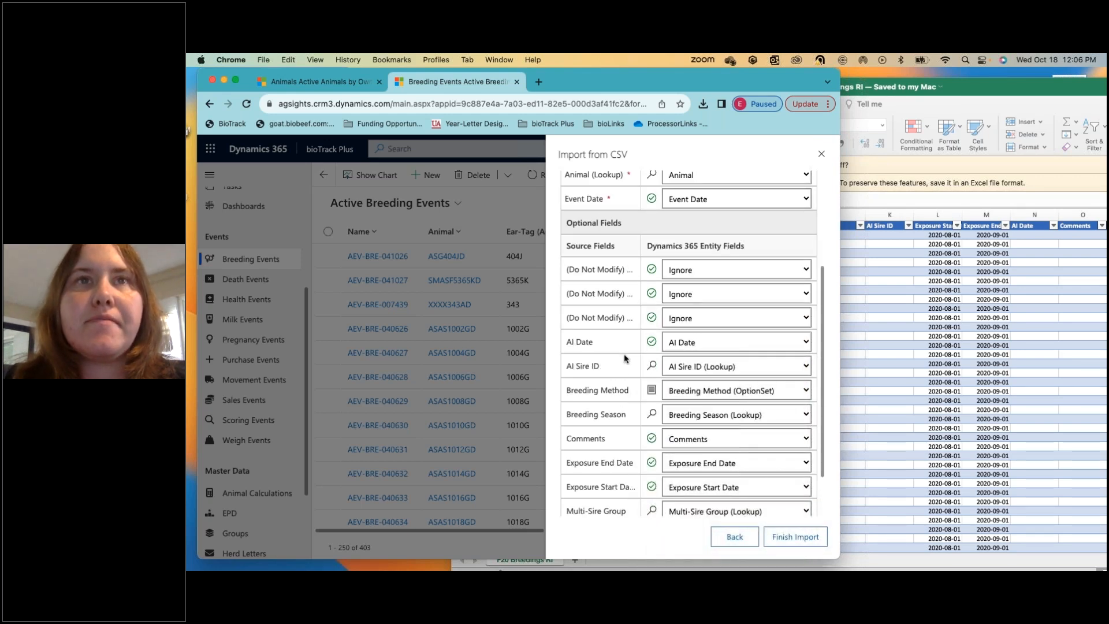
pyautogui.scroll(-2, 661, 387)
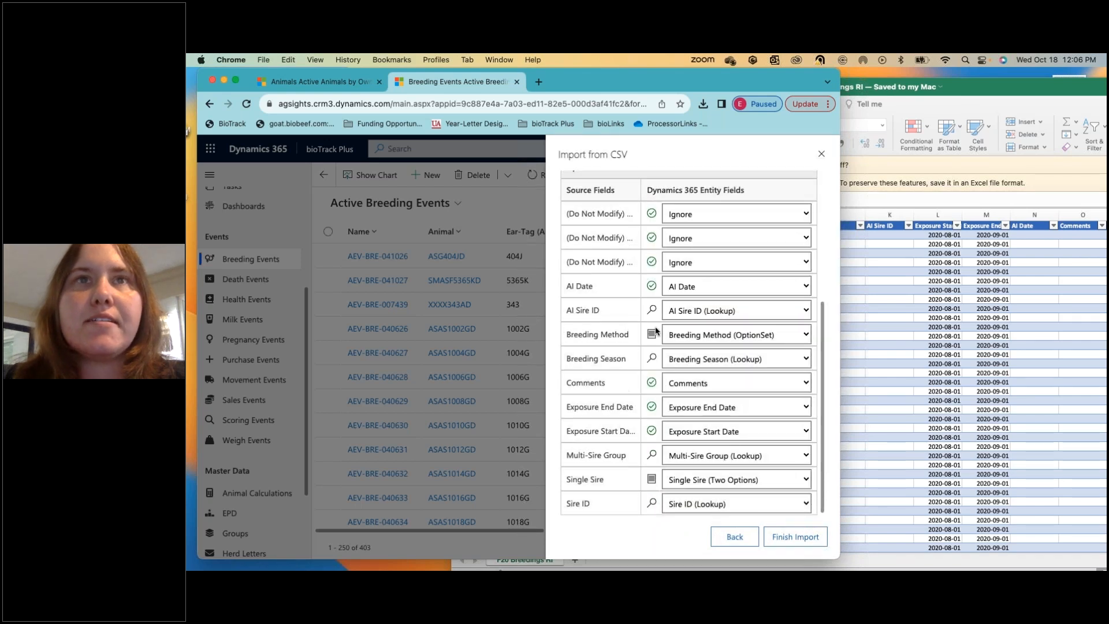
pyautogui.click(651, 360)
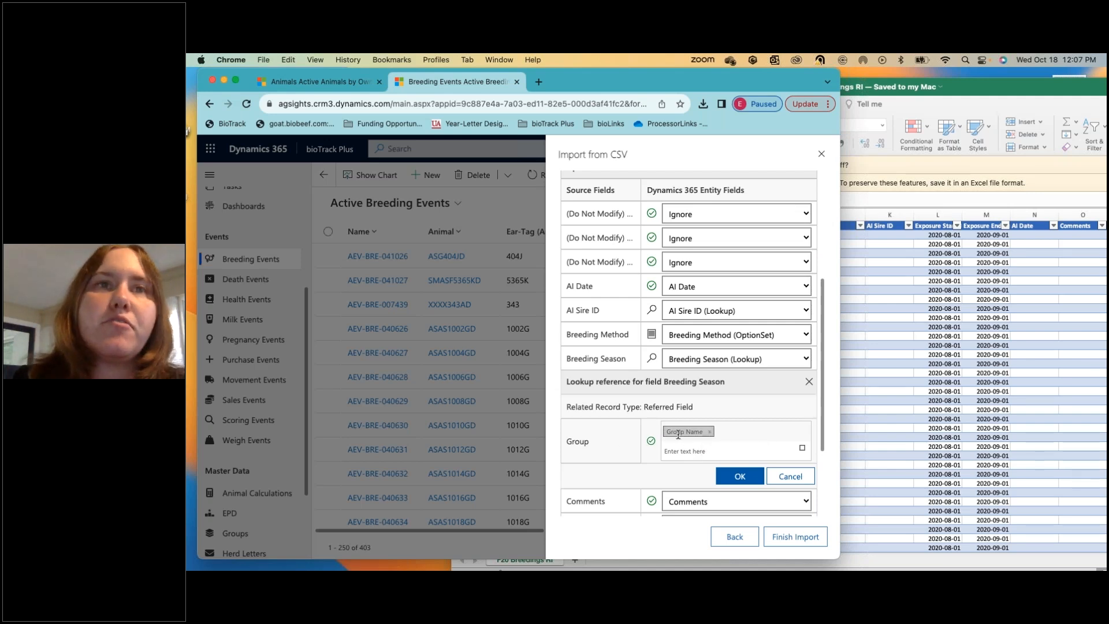
pyautogui.click(709, 433)
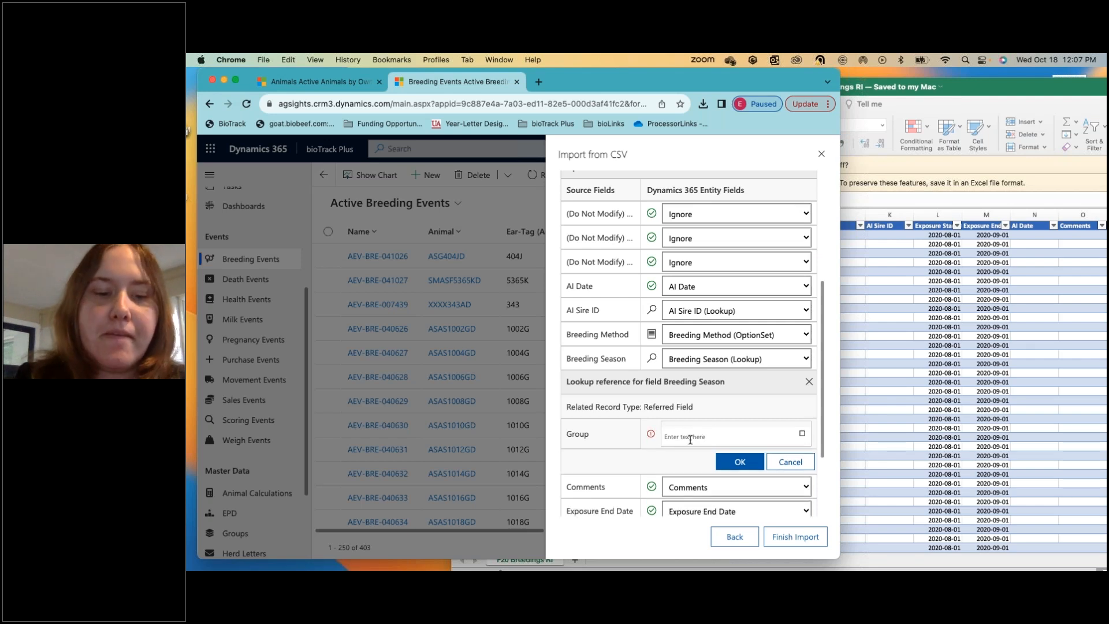
pyautogui.click(691, 438)
pyautogui.write('user')
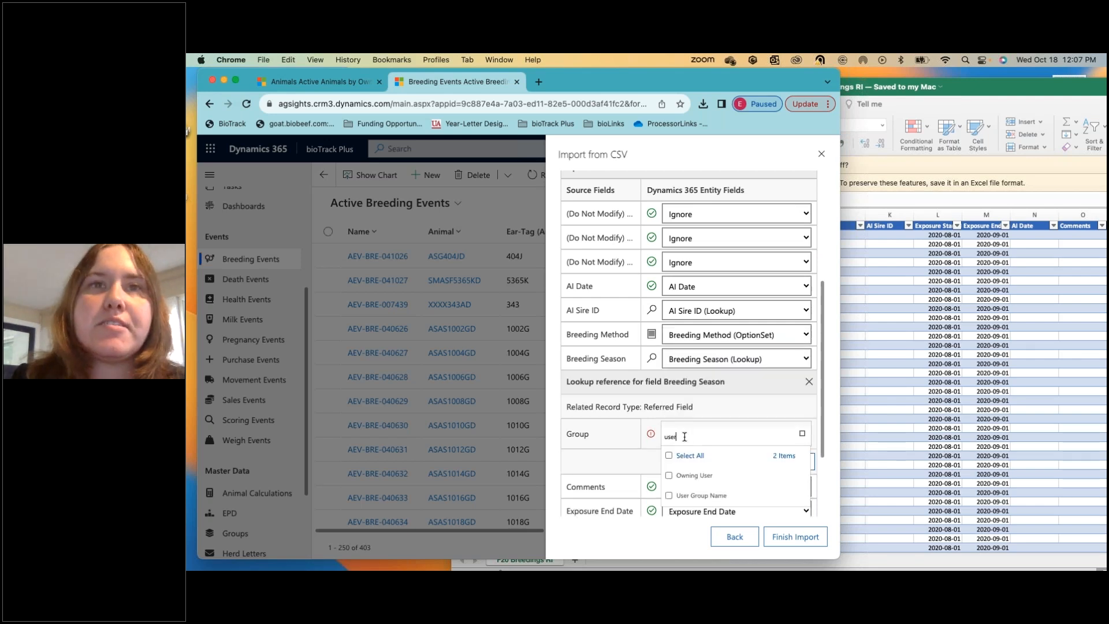
pyautogui.click(668, 497)
pyautogui.click(635, 455)
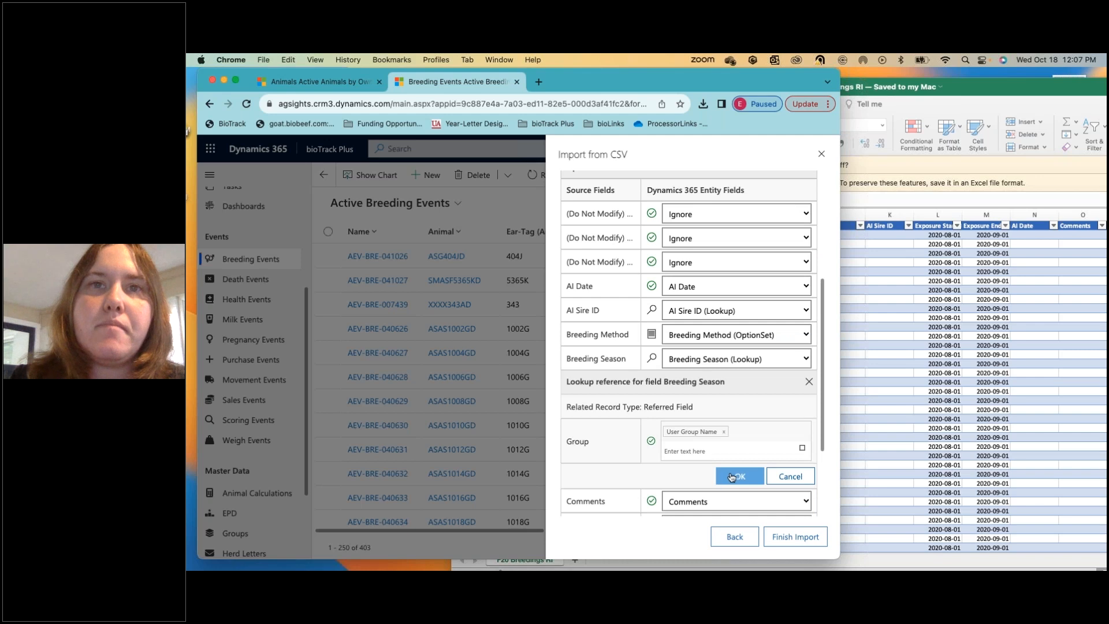
pyautogui.click(732, 477)
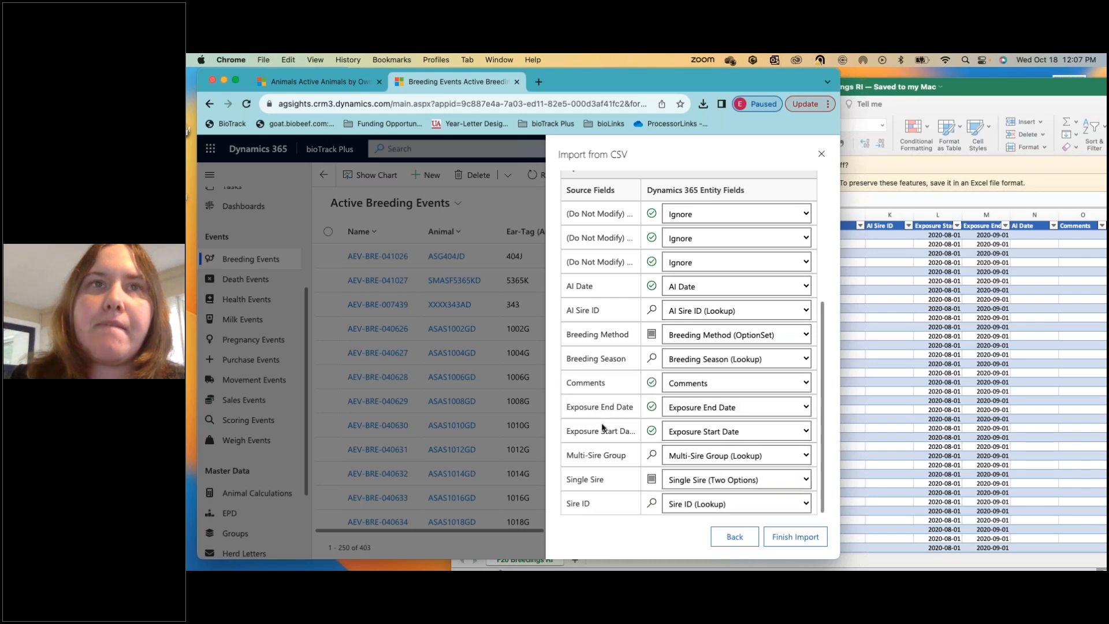
# - Change the Multi-Sire Group lookup reference from Group Name to User Group Name
pyautogui.click(653, 457)
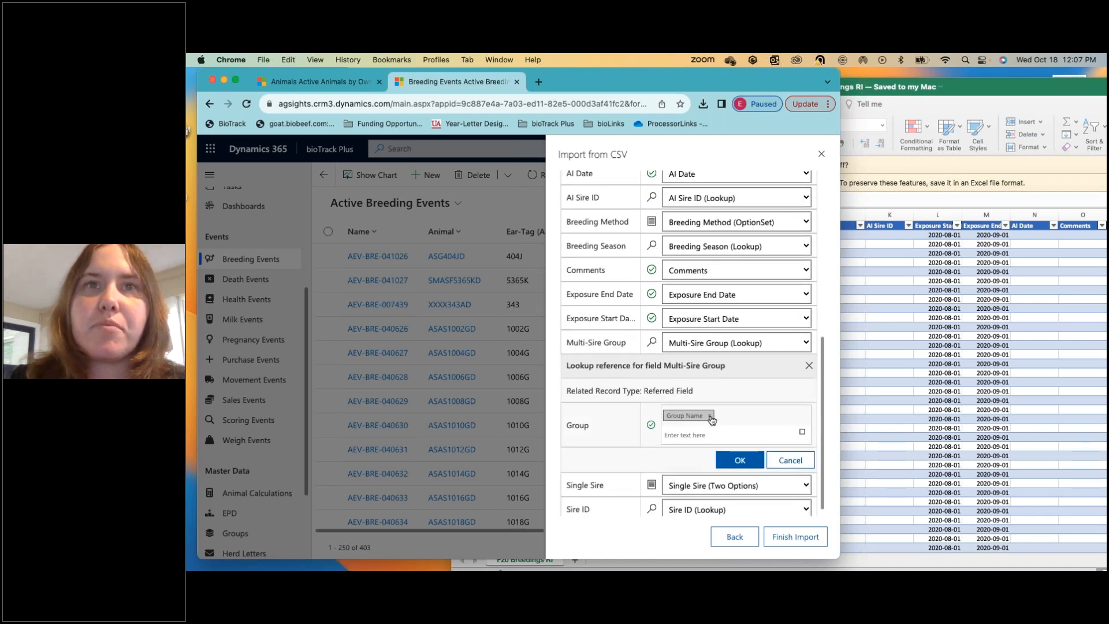
pyautogui.click(686, 428)
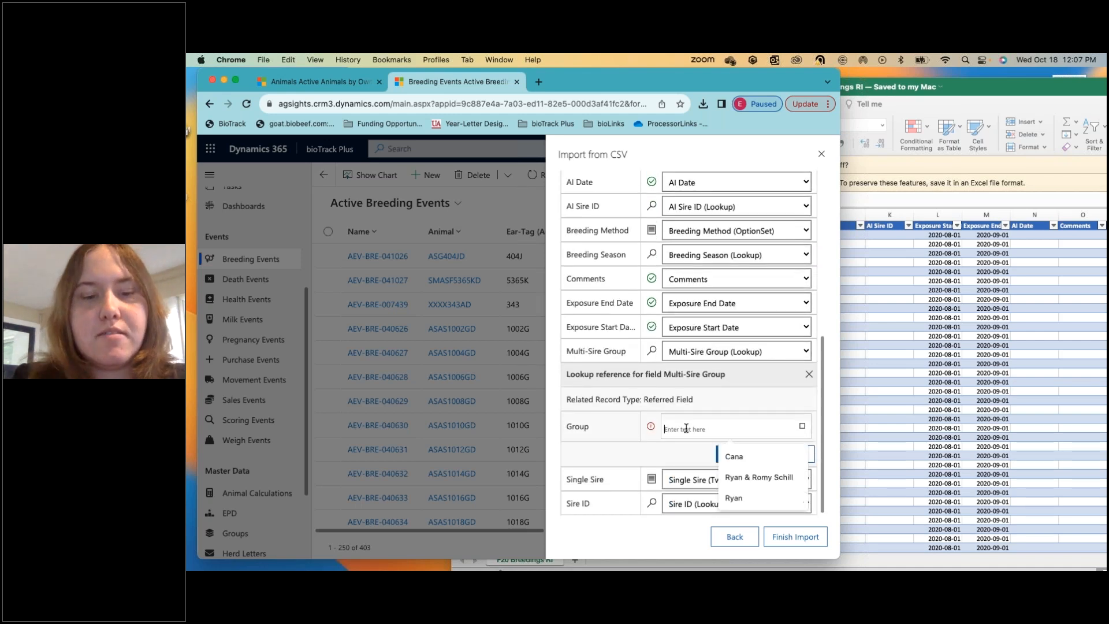
pyautogui.write('user')
pyautogui.click(669, 488)
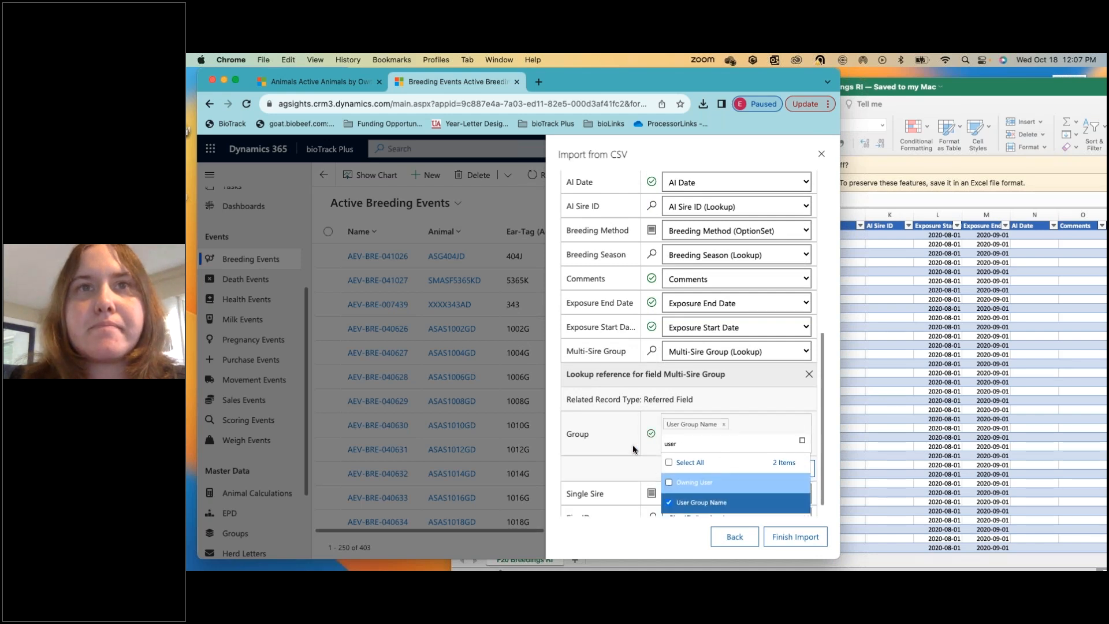
pyautogui.click(740, 470)
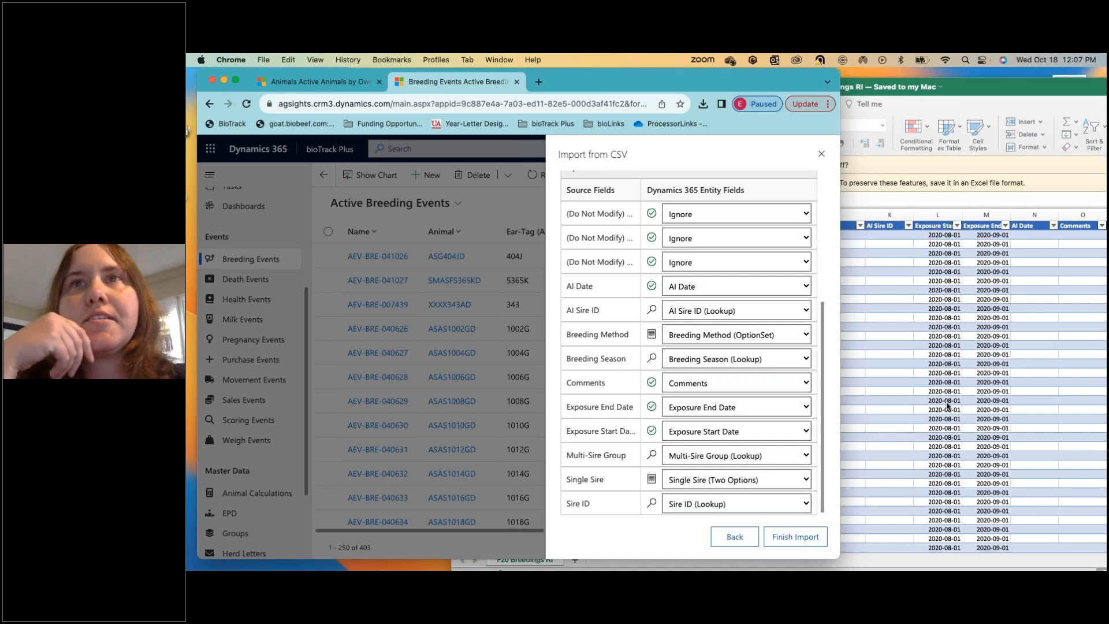
# - Review the complete field mapping for F20 Breedings RI.csv and submit the import
pyautogui.scroll(-3, 947, 405)
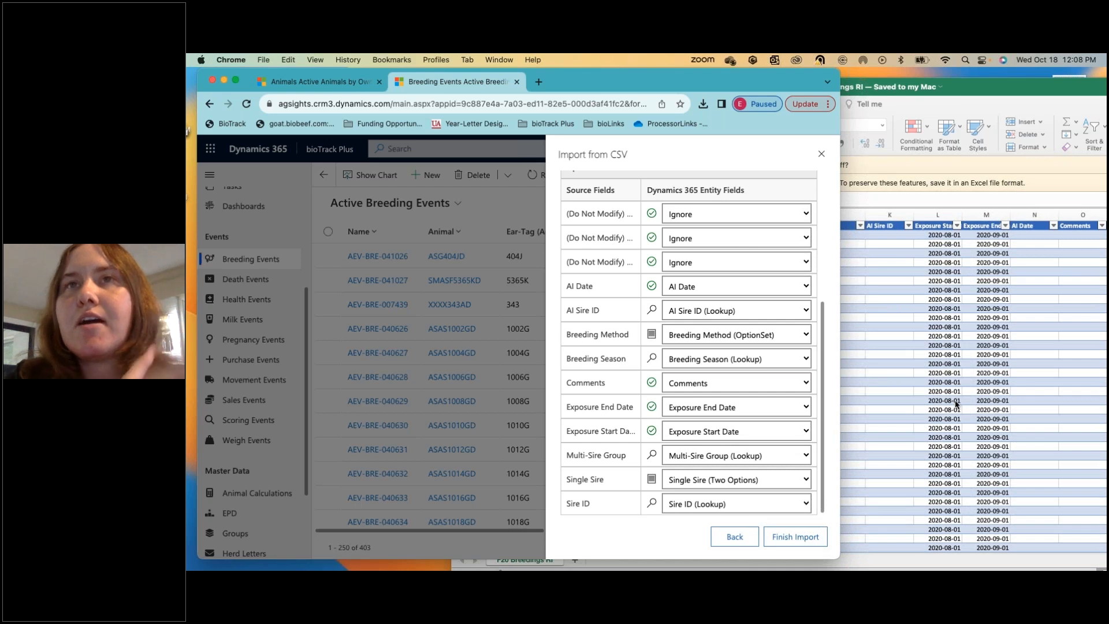
pyautogui.click(923, 372)
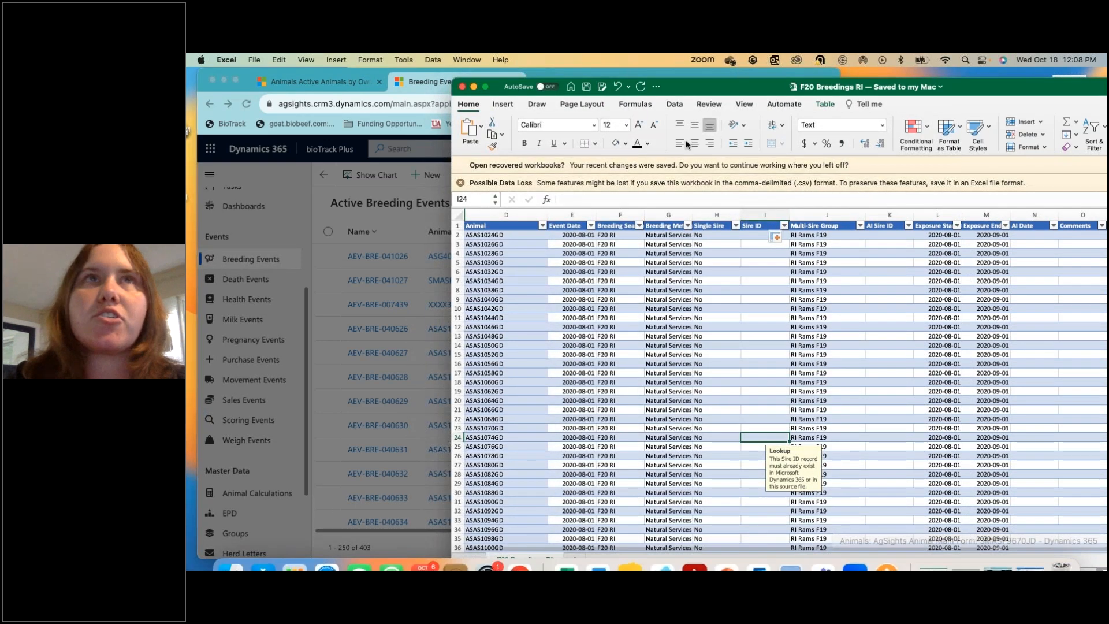
pyautogui.click(571, 74)
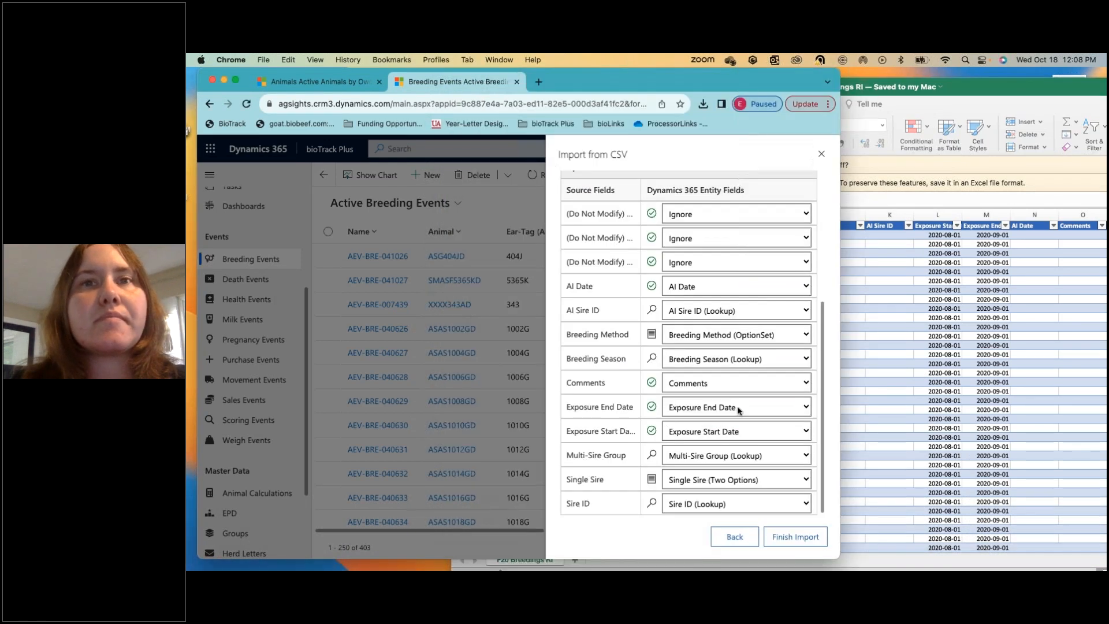
pyautogui.scroll(5, 739, 411)
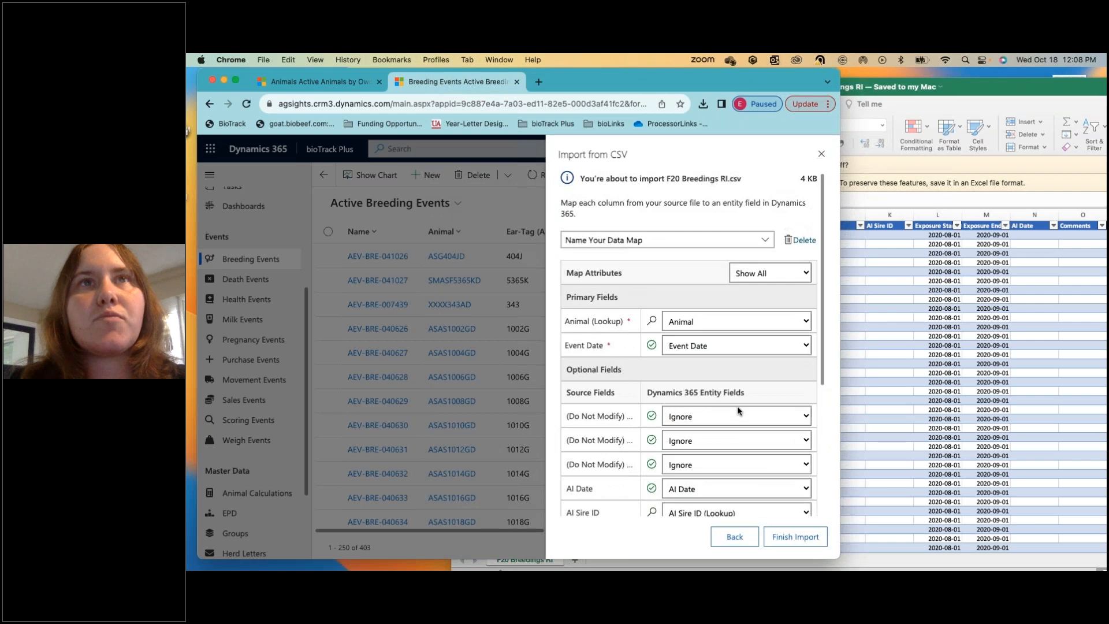
pyautogui.scroll(-3, 739, 410)
pyautogui.scroll(-3, 739, 411)
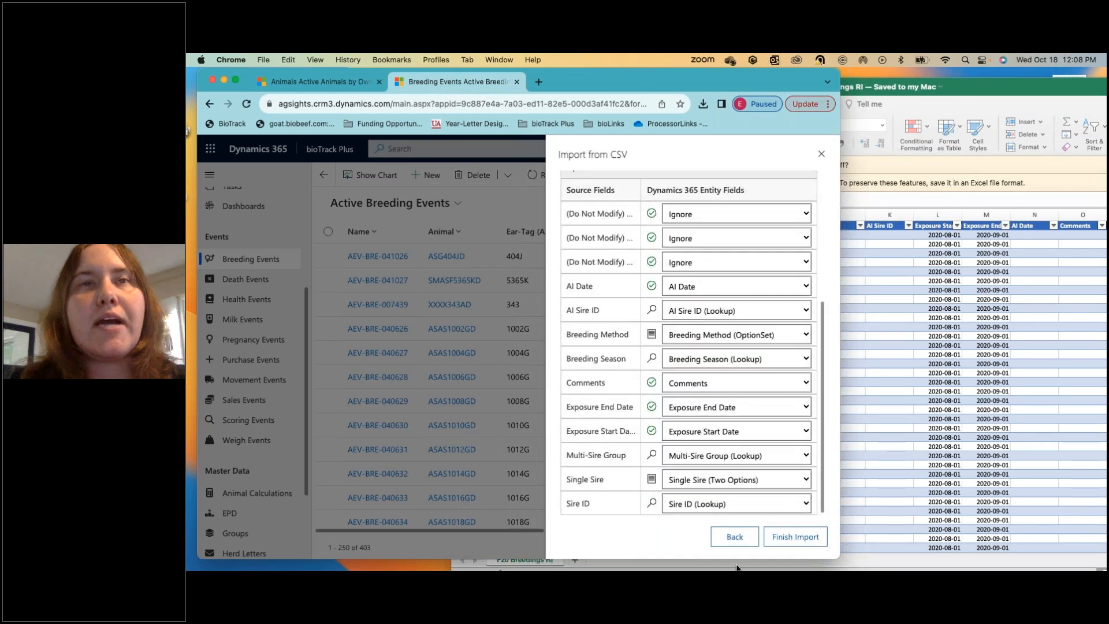
pyautogui.click(792, 538)
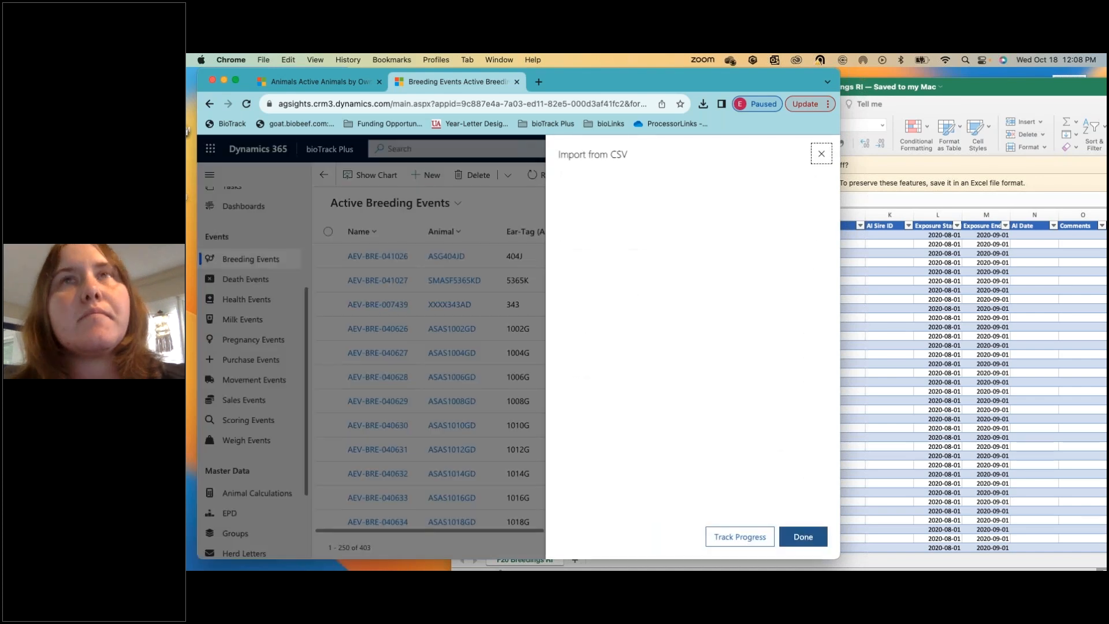
# - Track the import's progress in My Imports, widening the browser window and refreshing the list to check the F20 Breedings RI.csv status
pyautogui.click(724, 538)
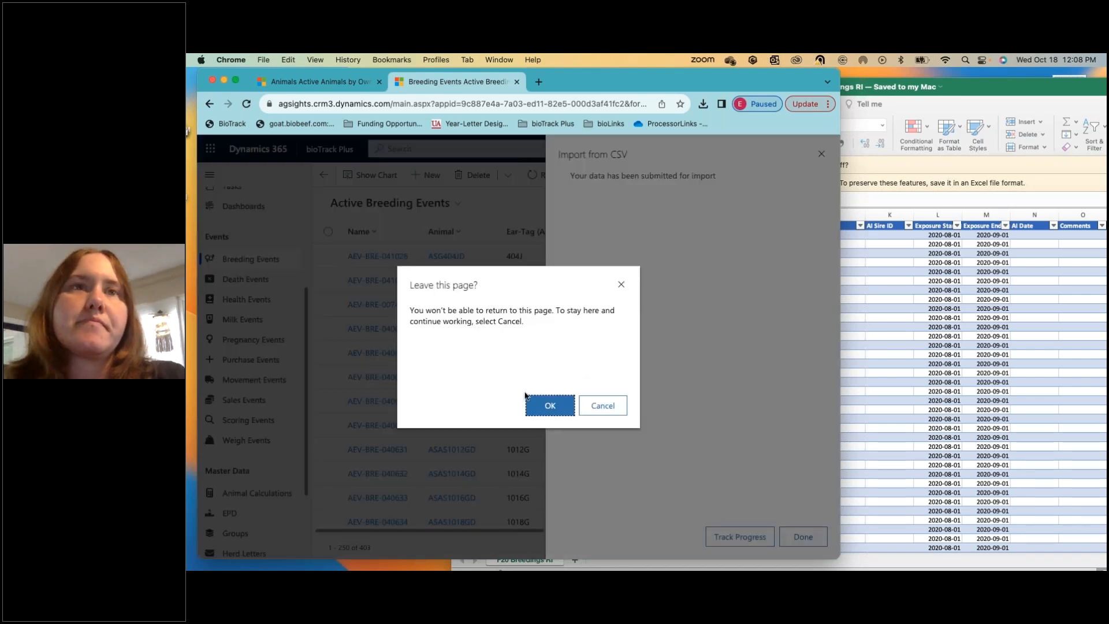
pyautogui.click(550, 405)
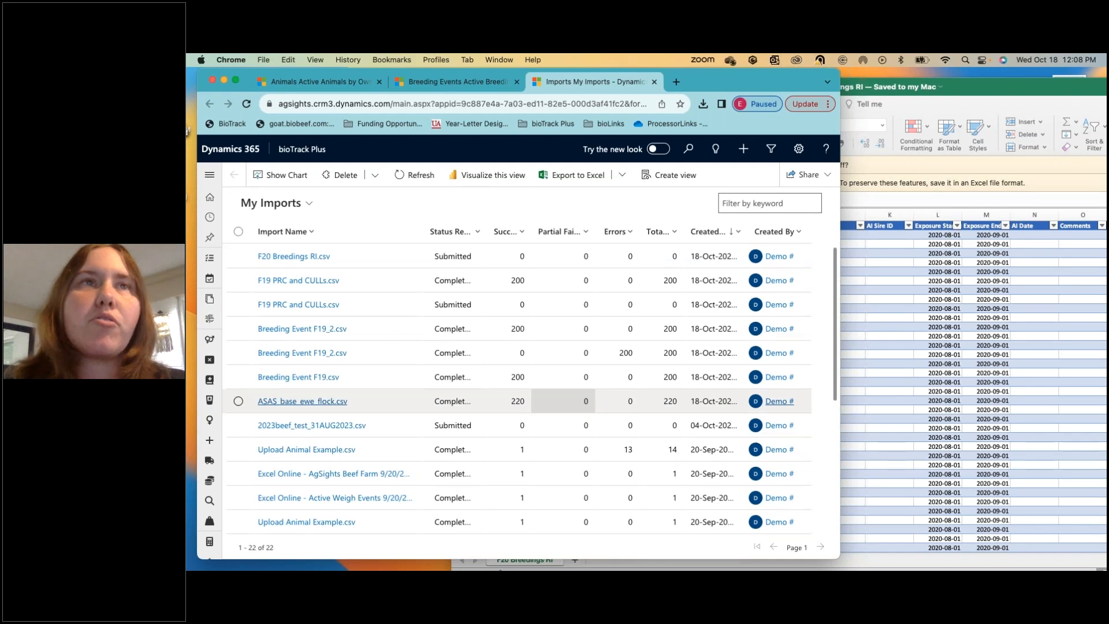
pyautogui.moveTo(841, 450); pyautogui.dragTo(1098, 454)
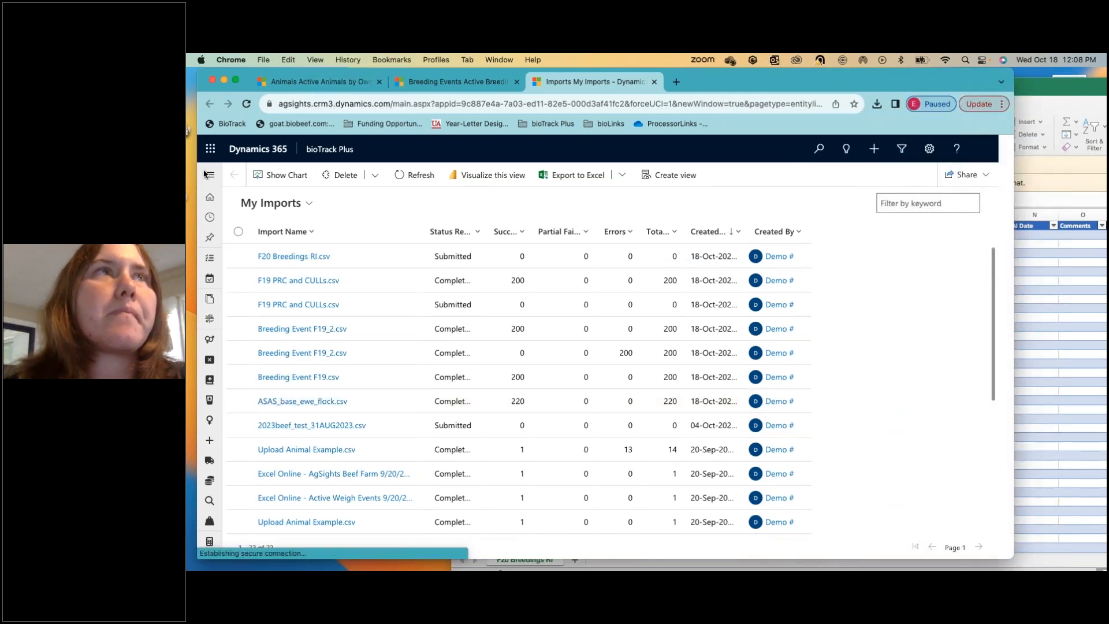
pyautogui.click(415, 176)
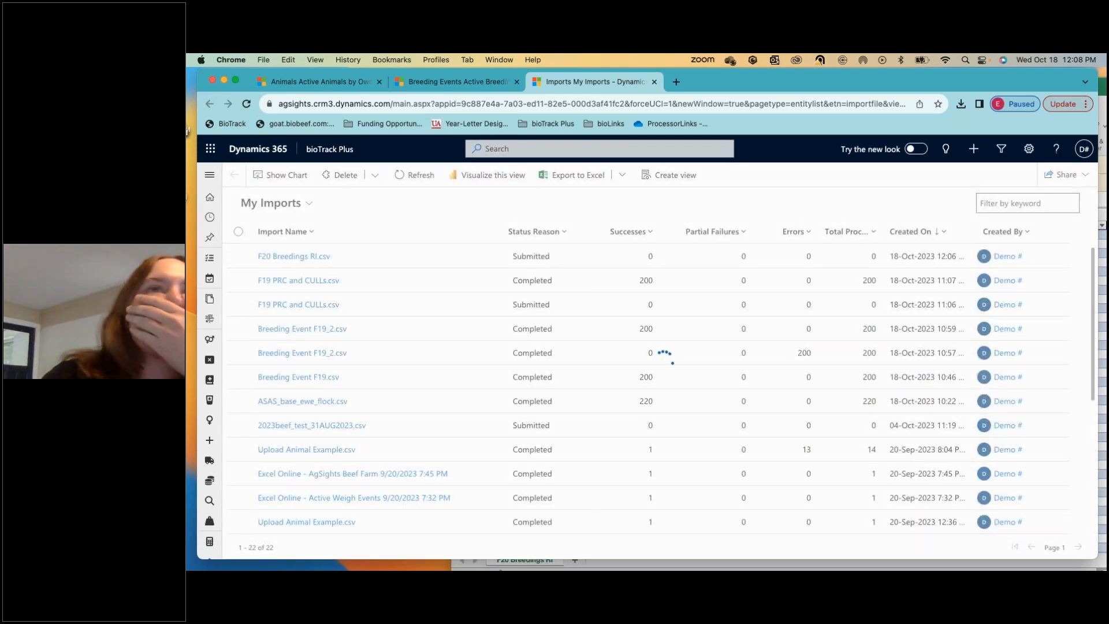
pyautogui.click(415, 175)
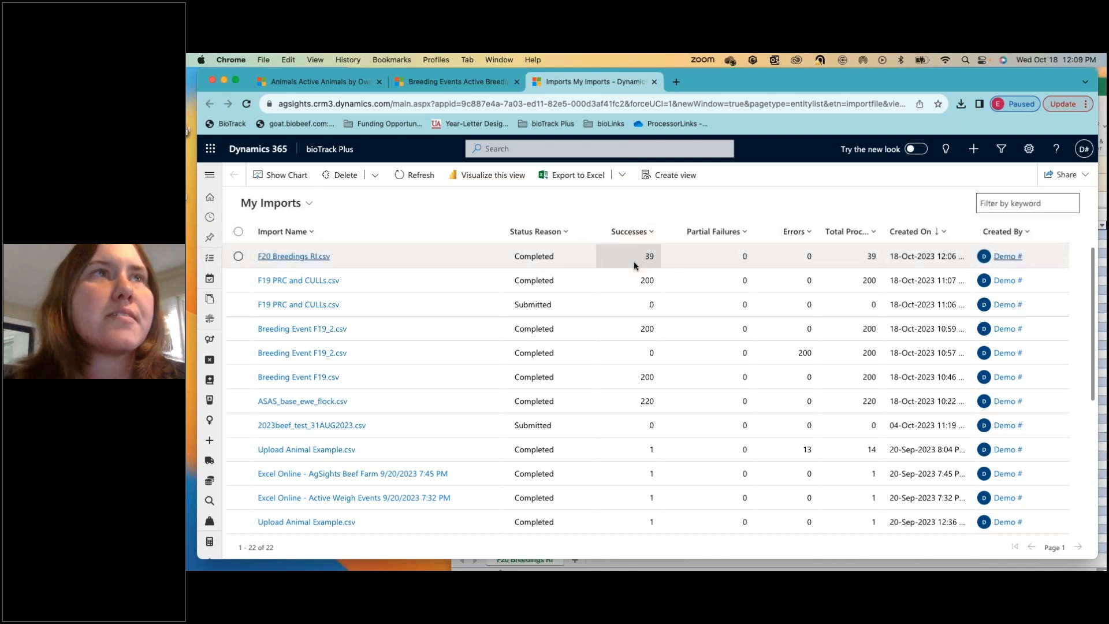
# - Open the F20 Breedings RI.csv import record and examine its failed records and its list of successfully created breeding events
pyautogui.click(285, 260)
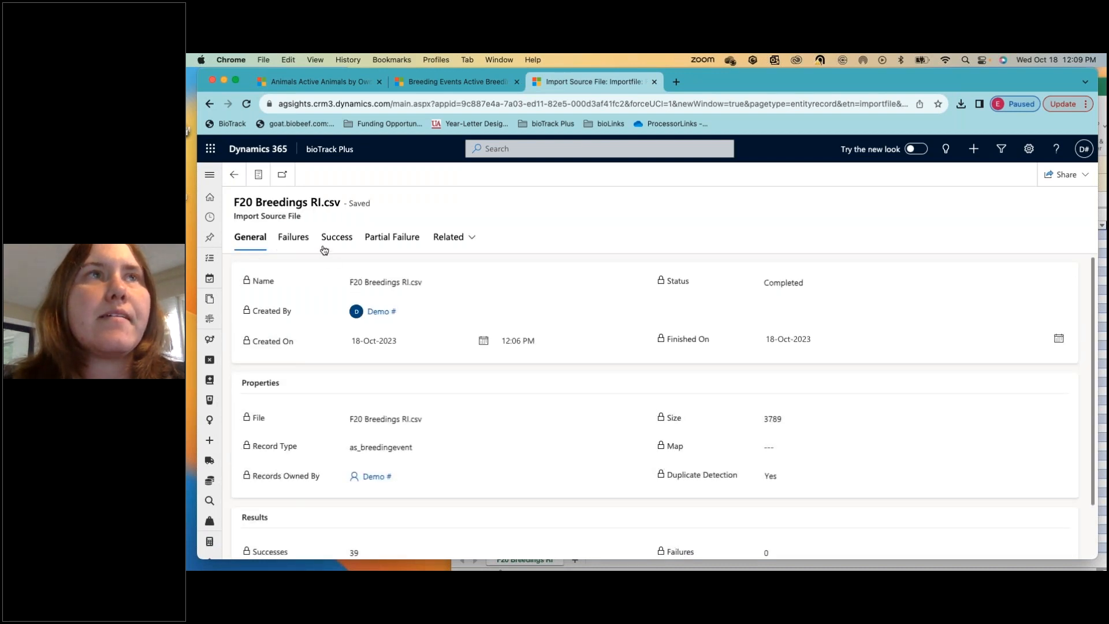
pyautogui.click(292, 242)
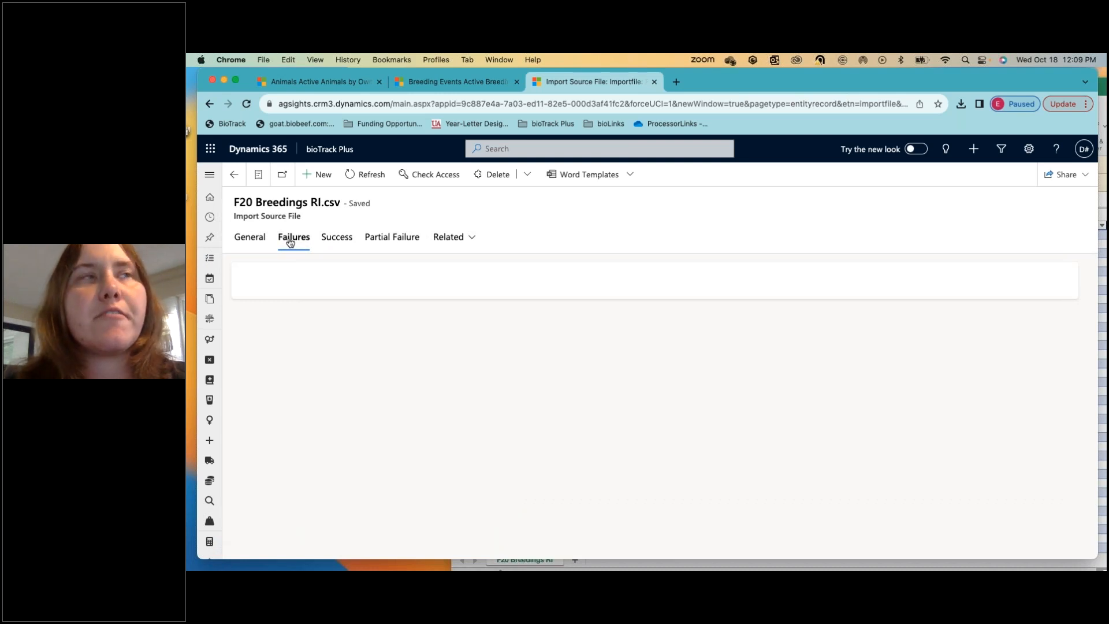
pyautogui.click(335, 240)
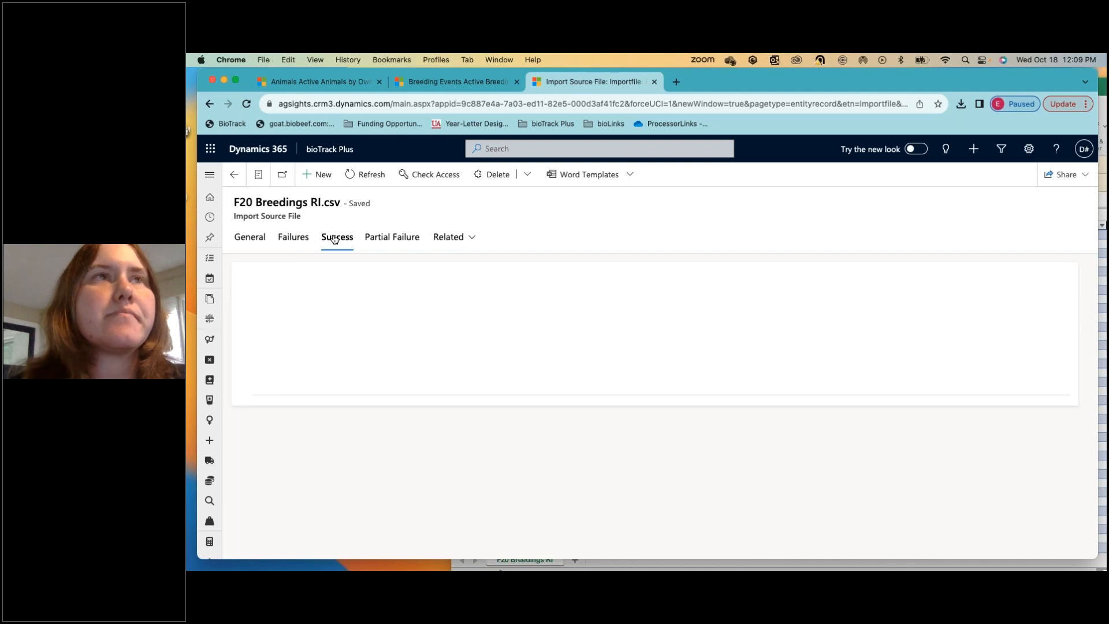
pyautogui.scroll(-2, 635, 362)
pyautogui.scroll(-3, 635, 370)
pyautogui.scroll(5, 636, 381)
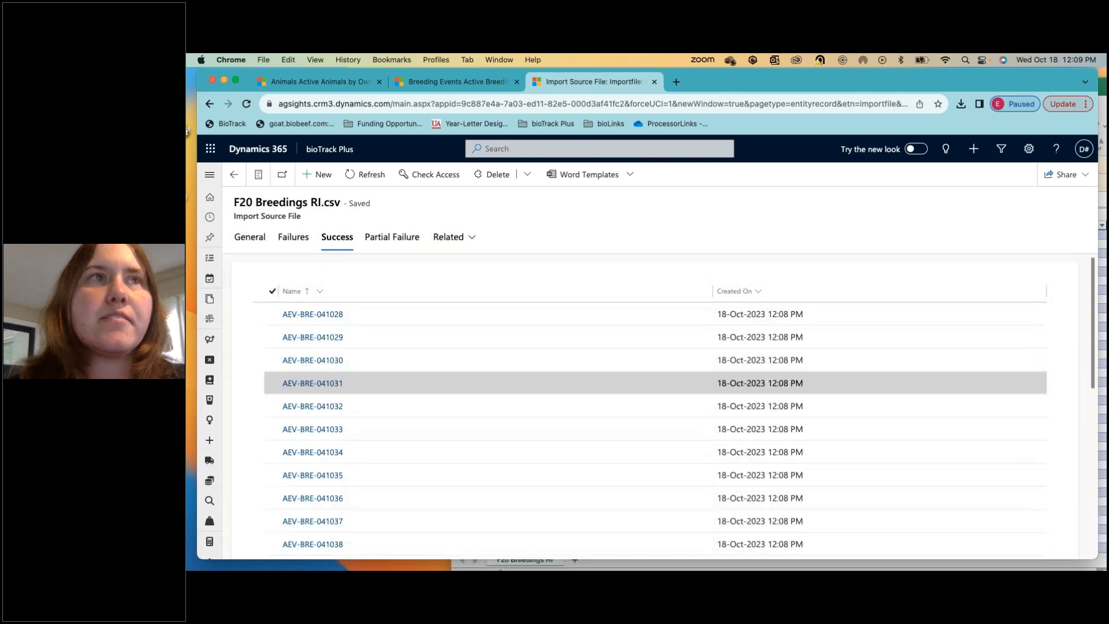
# - Open the imported breeding event AEV-BRE-041028 and check its breeding season, method, multi-sire group, exposure dates and due dates
pyautogui.click(308, 314)
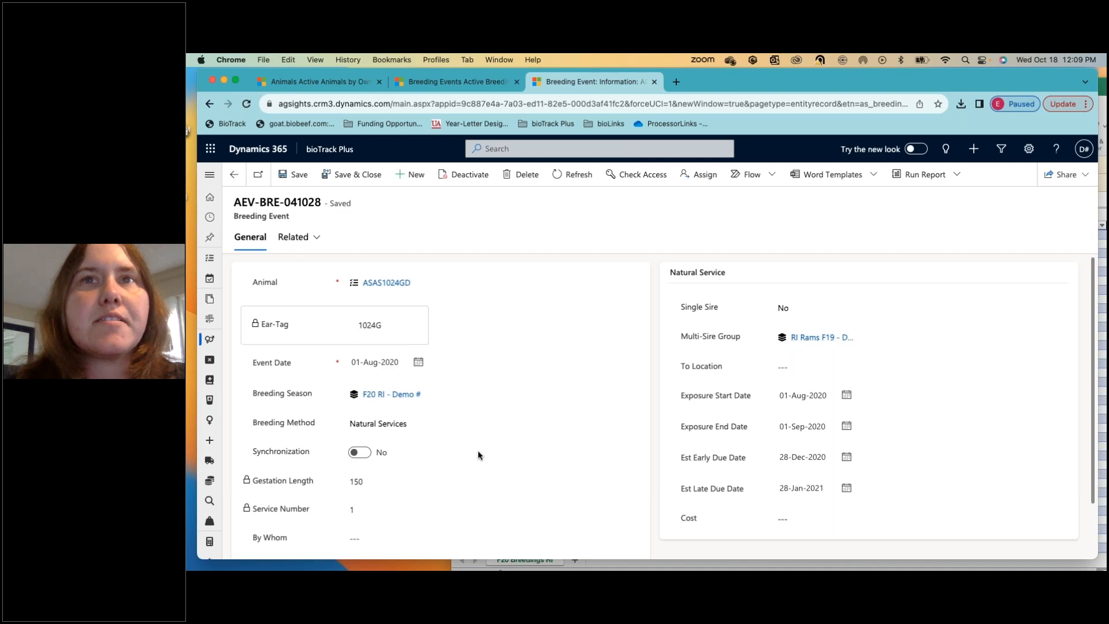
pyautogui.scroll(-1, 477, 451)
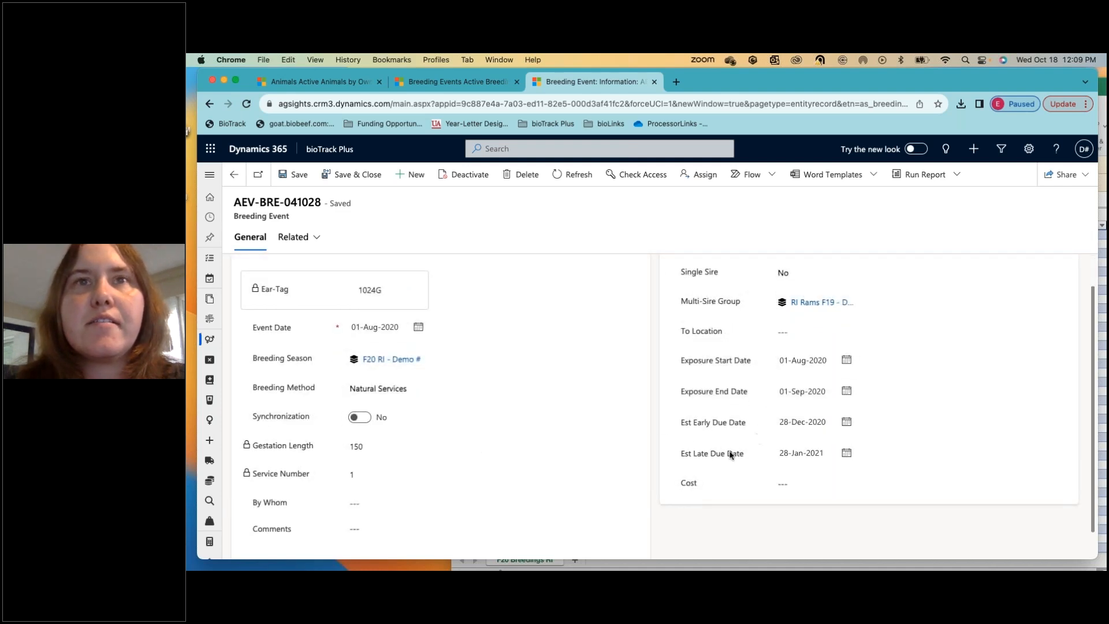
pyautogui.scroll(-1, 585, 537)
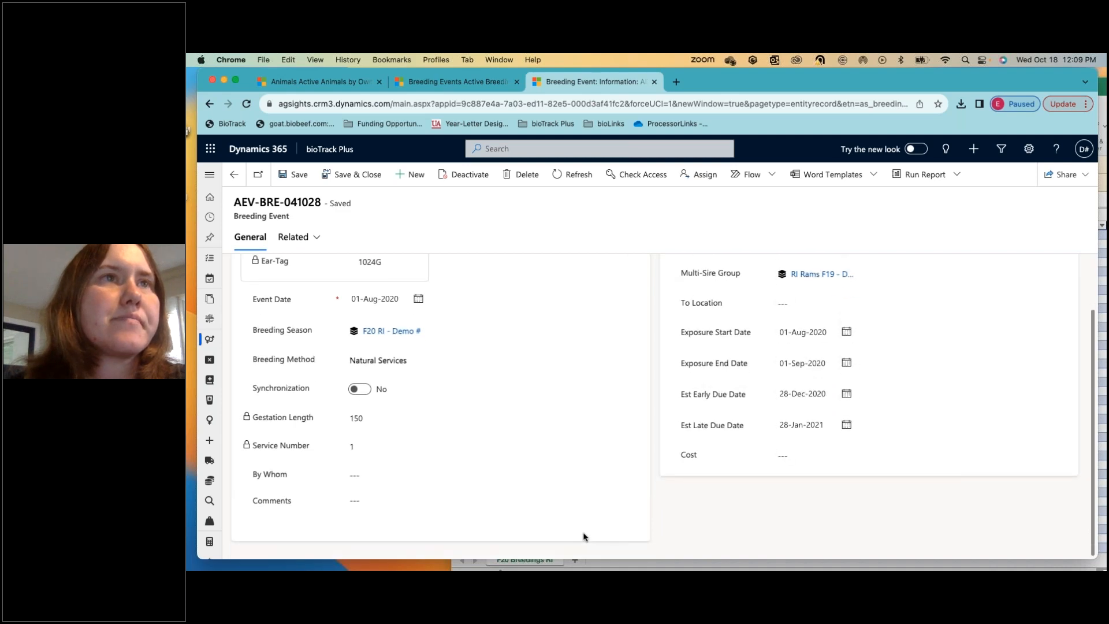
pyautogui.scroll(2, 584, 537)
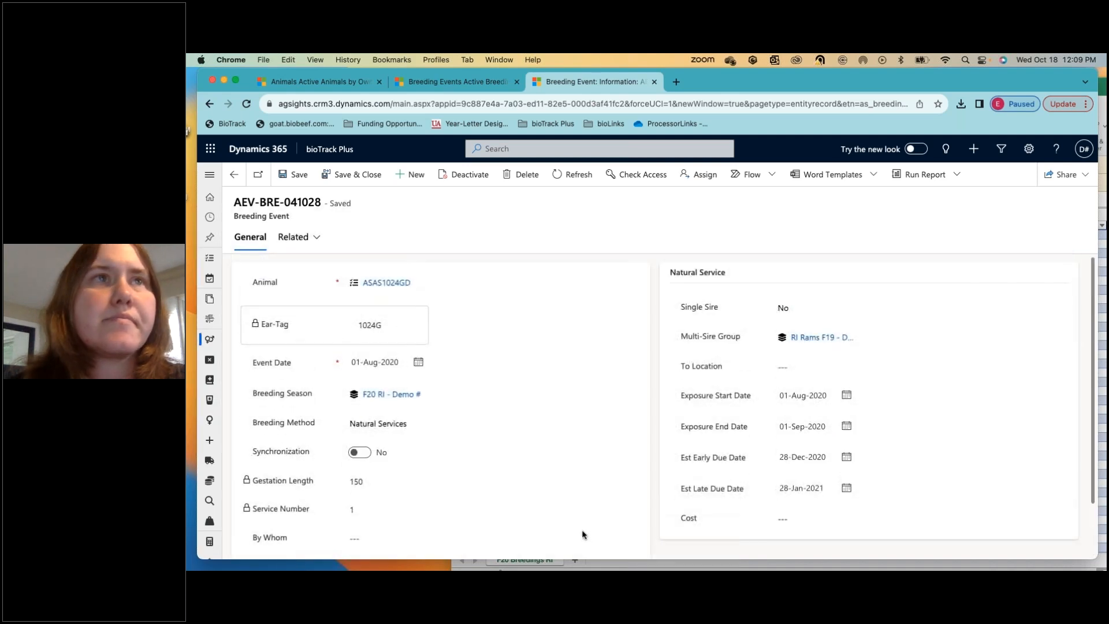
# - Open the event's F20 RI breeding season group, examine its breeding group animals and due date summary fields, and close it
pyautogui.click(370, 395)
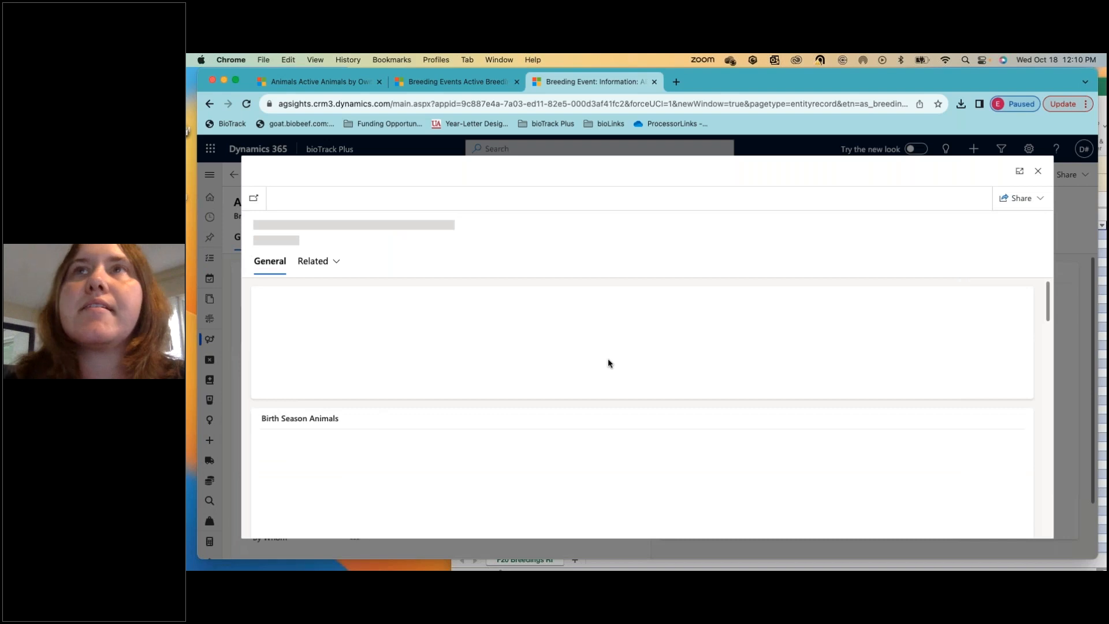
pyautogui.scroll(-5, 696, 457)
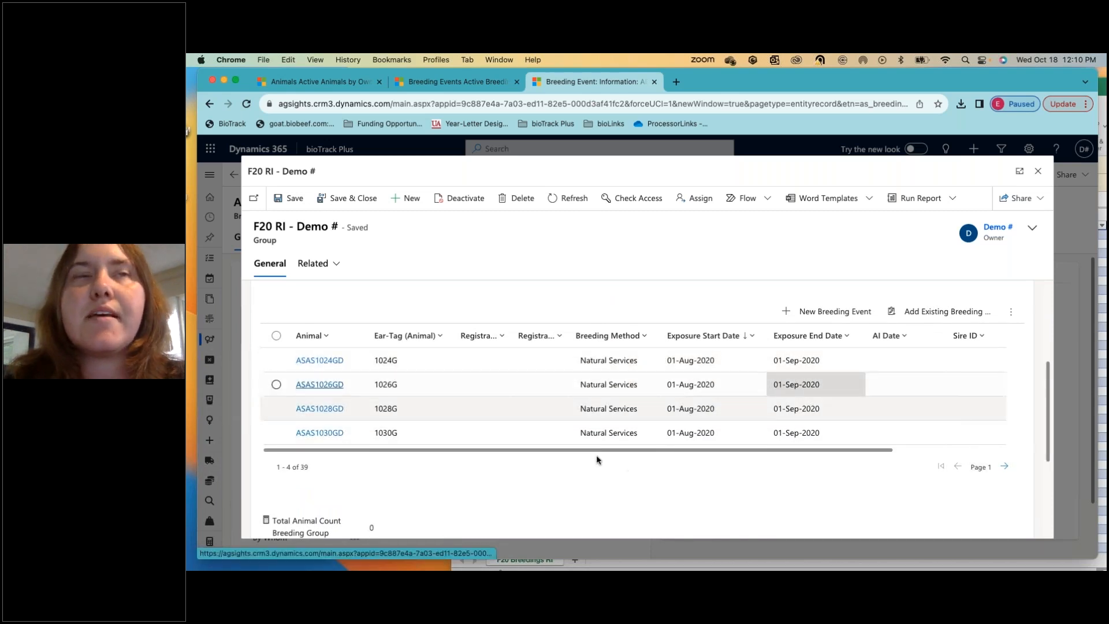
pyautogui.scroll(-3, 432, 429)
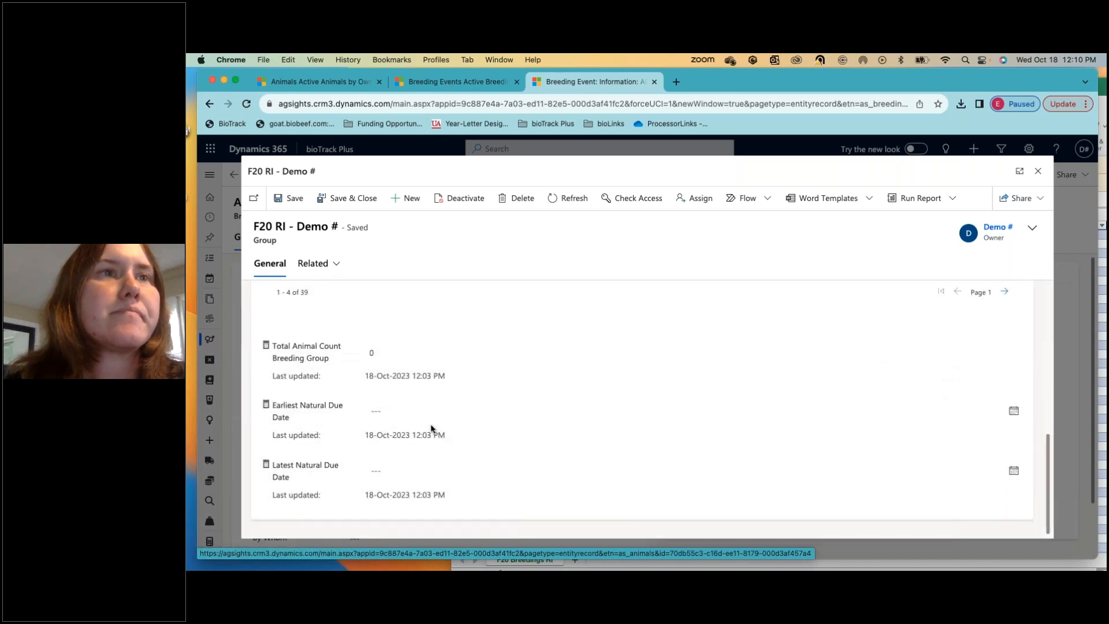
pyautogui.scroll(1, 431, 429)
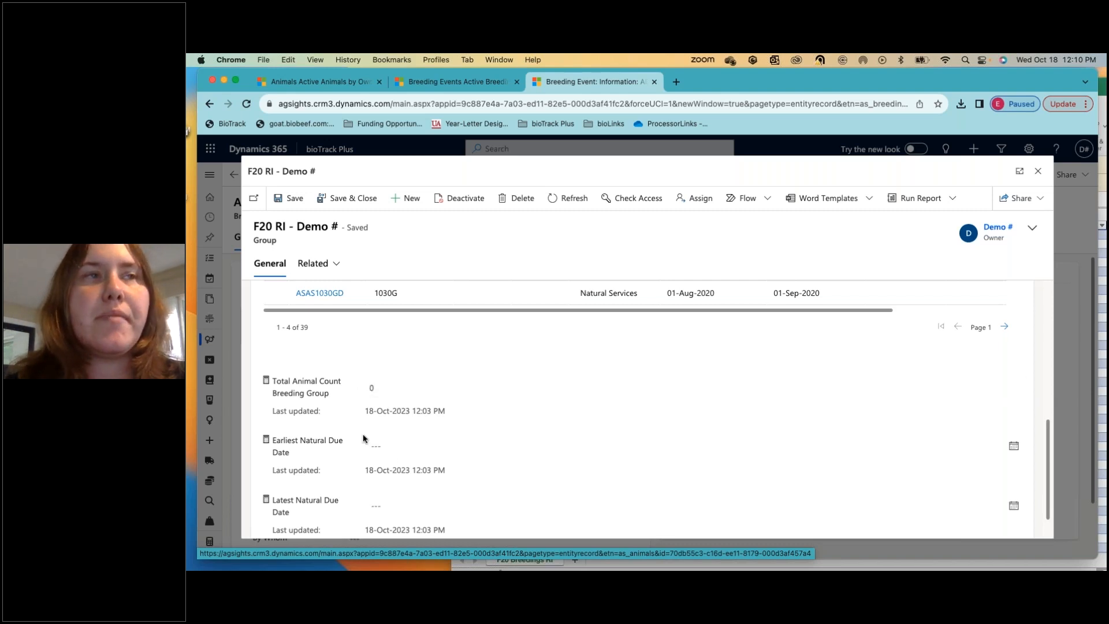
pyautogui.scroll(-1, 506, 461)
pyautogui.scroll(10, 506, 461)
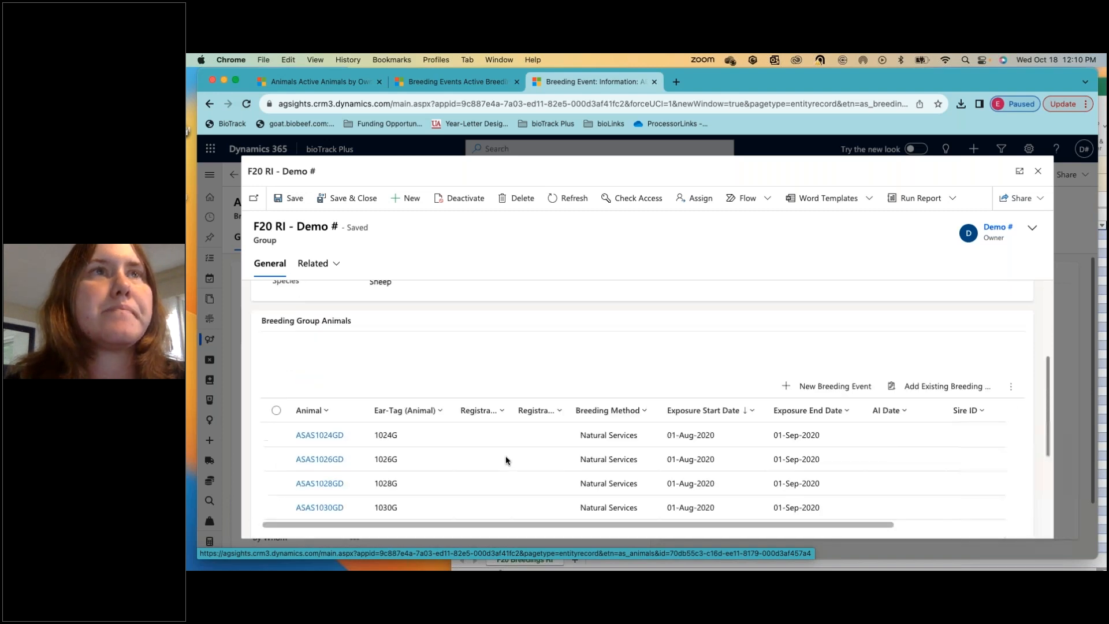
pyautogui.click(1038, 171)
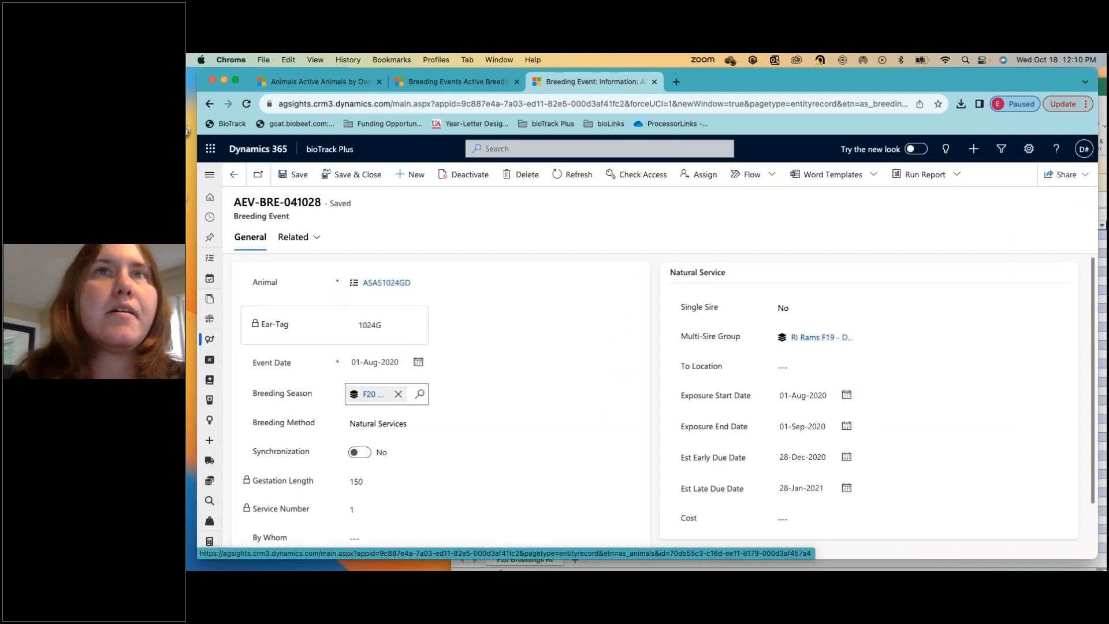